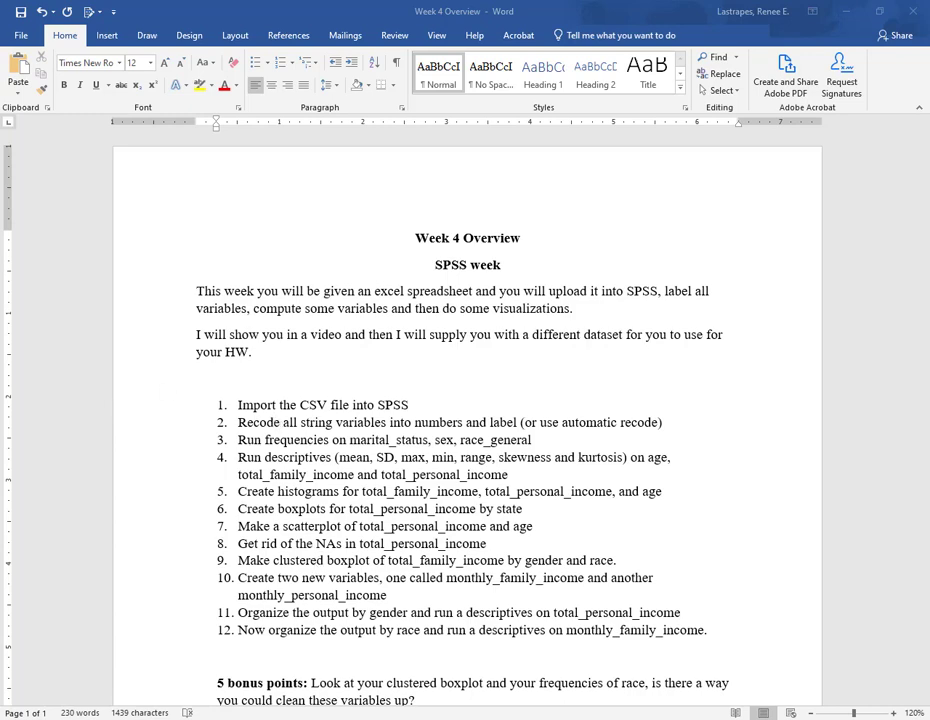
# - Switch to the Census 2000 spreadsheet in Excel
pyautogui.hotkey('alt', 'Tab')
pyautogui.scroll(13, 470, 503)
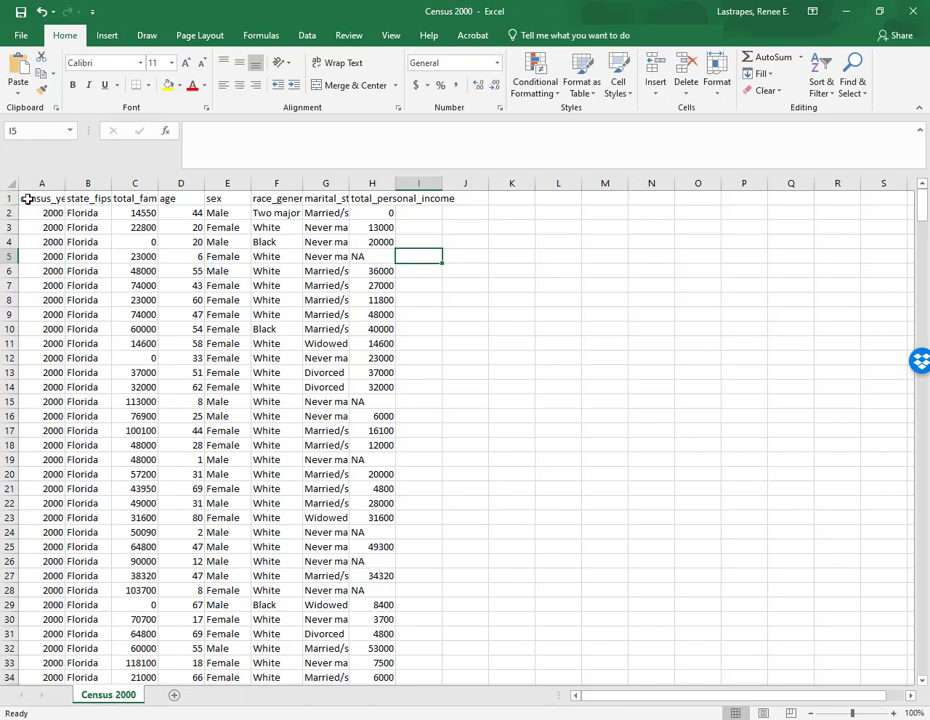
# - Autofit the widths of columns A through H so every header name fits
pyautogui.moveTo(27, 198); pyautogui.dragTo(380, 194)
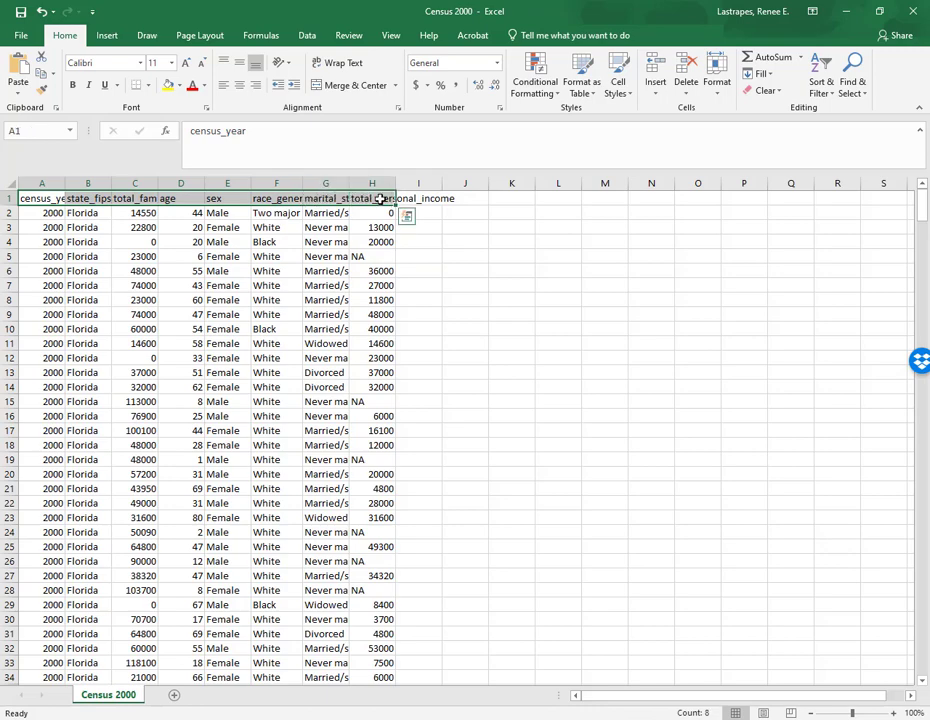
pyautogui.click(426, 269)
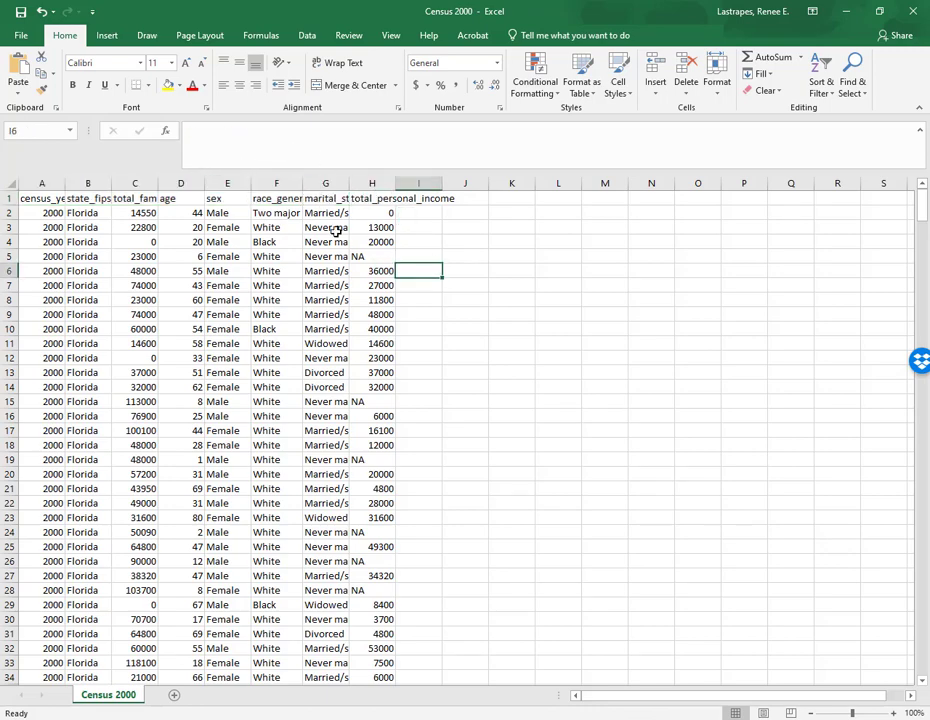
pyautogui.doubleClick(64, 181)
pyautogui.moveTo(125, 185); pyautogui.dragTo(125, 185)
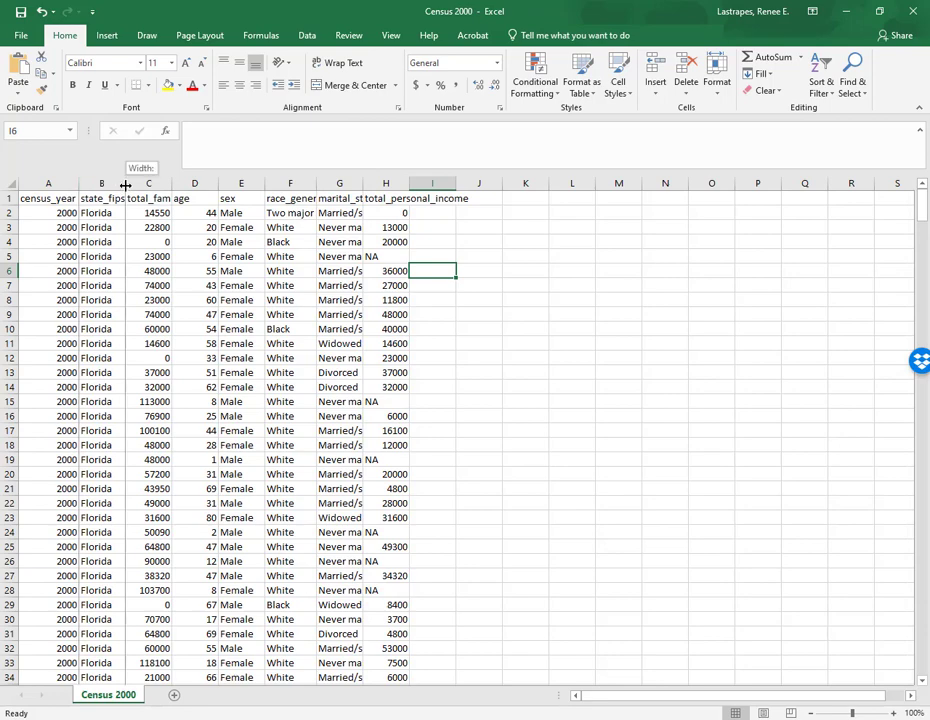
pyautogui.doubleClick(125, 185)
pyautogui.moveTo(220, 184); pyautogui.dragTo(220, 184)
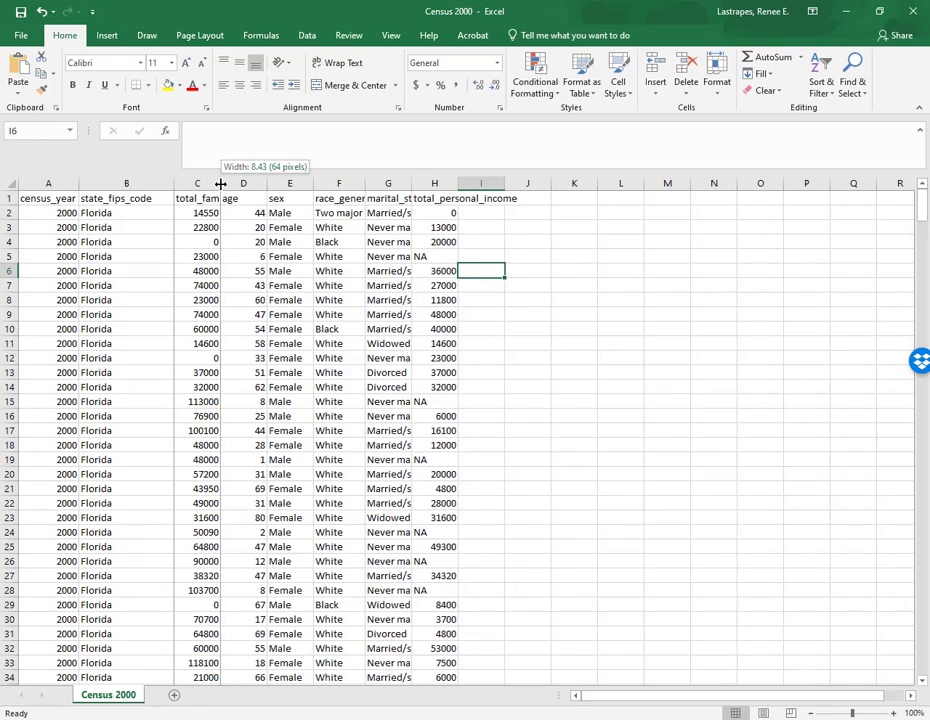
pyautogui.doubleClick(220, 184)
pyautogui.click(317, 183)
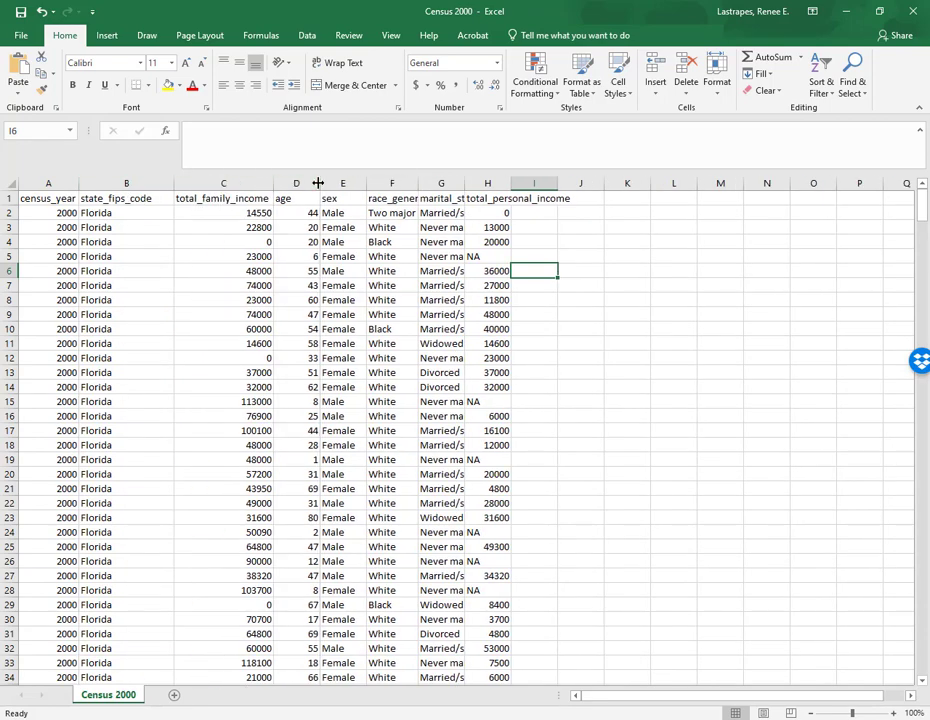
pyautogui.doubleClick(317, 183)
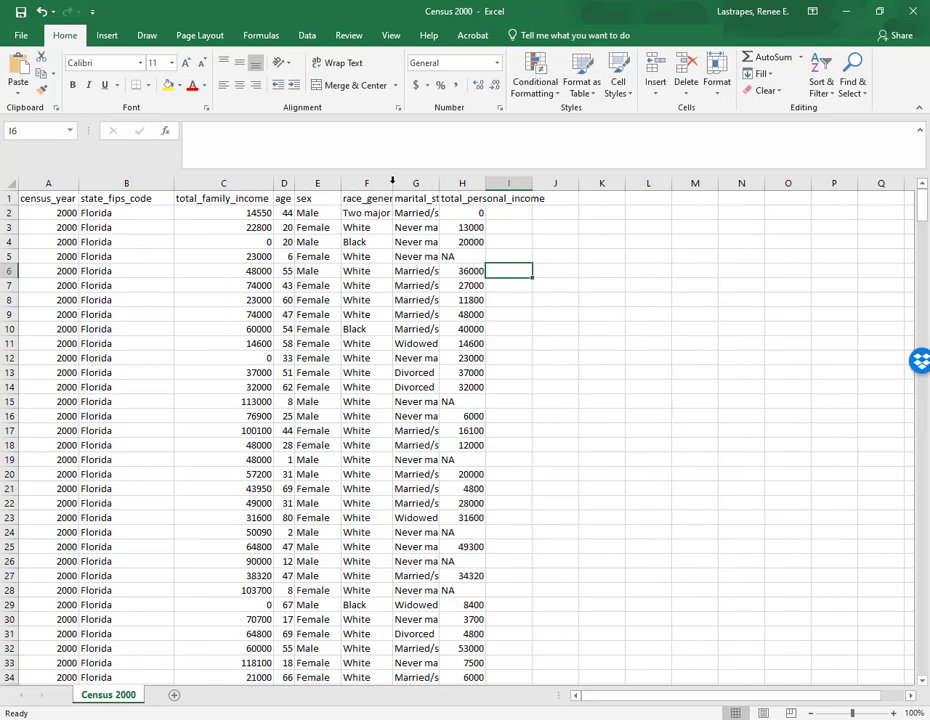
pyautogui.doubleClick(392, 183)
pyautogui.doubleClick(543, 183)
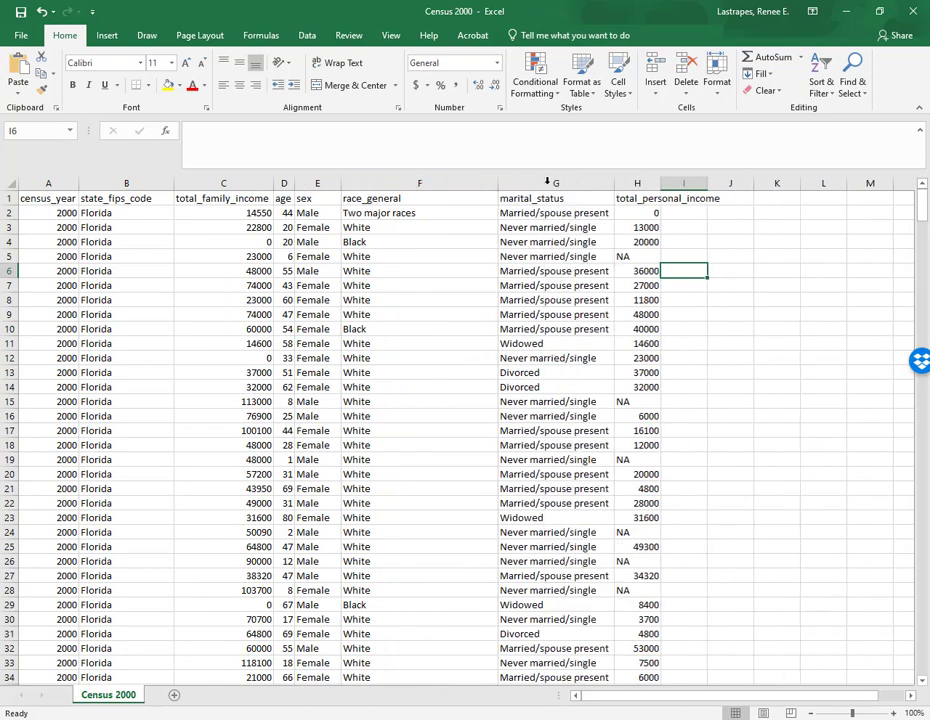
pyautogui.doubleClick(660, 184)
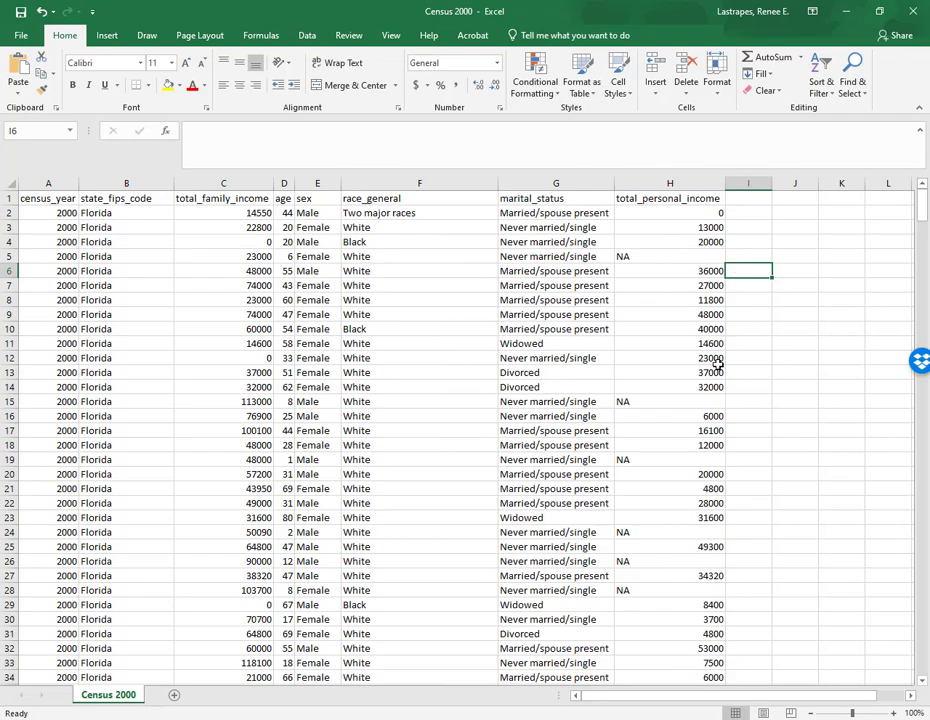
# - Scroll through the census records to review the data
pyautogui.scroll(-3, 717, 364)
pyautogui.scroll(3, 706, 375)
pyautogui.scroll(-20, 45, 335)
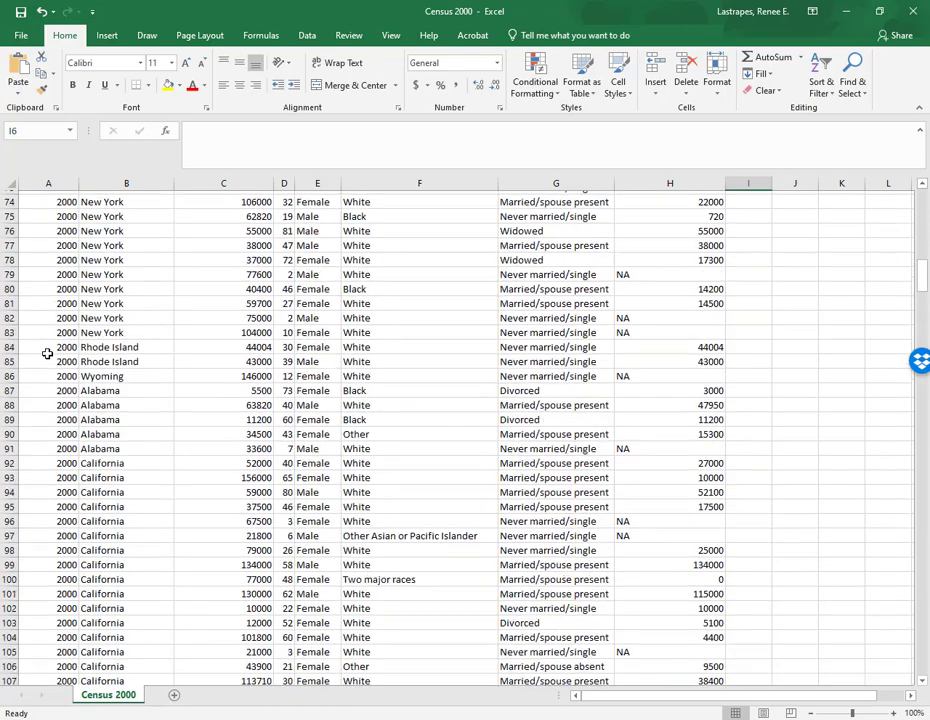
pyautogui.scroll(-20, 47, 353)
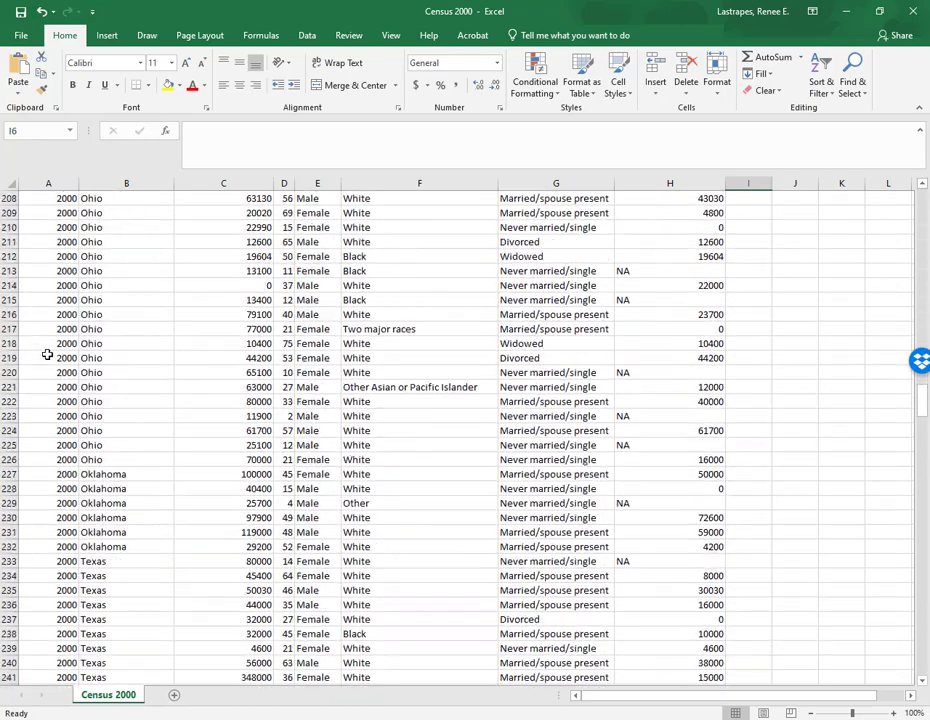
pyautogui.scroll(-2, 47, 354)
pyautogui.scroll(20, 47, 354)
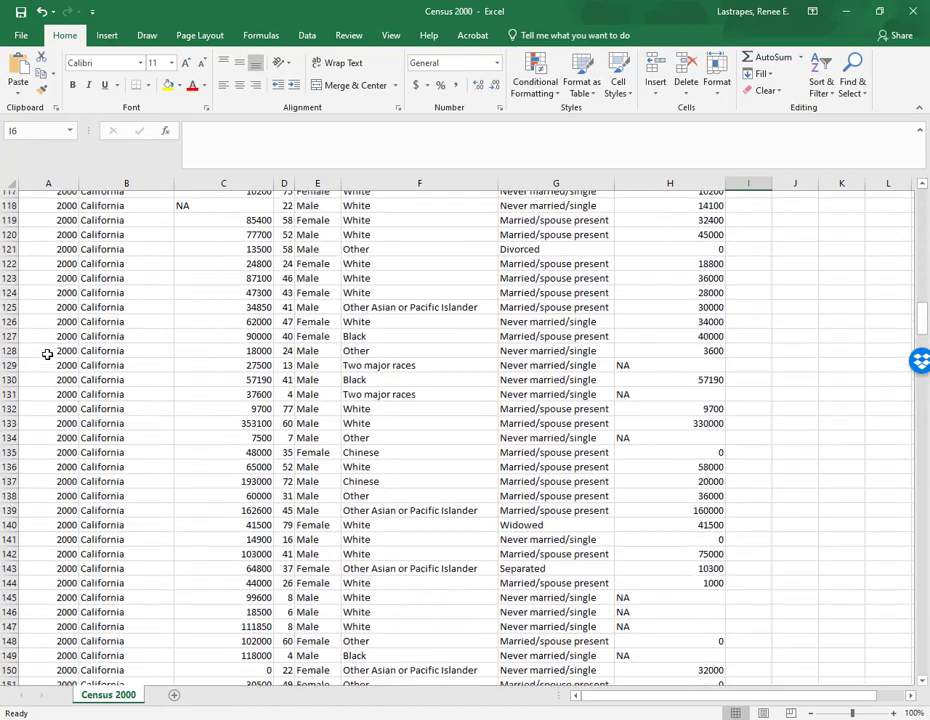
pyautogui.scroll(20, 47, 354)
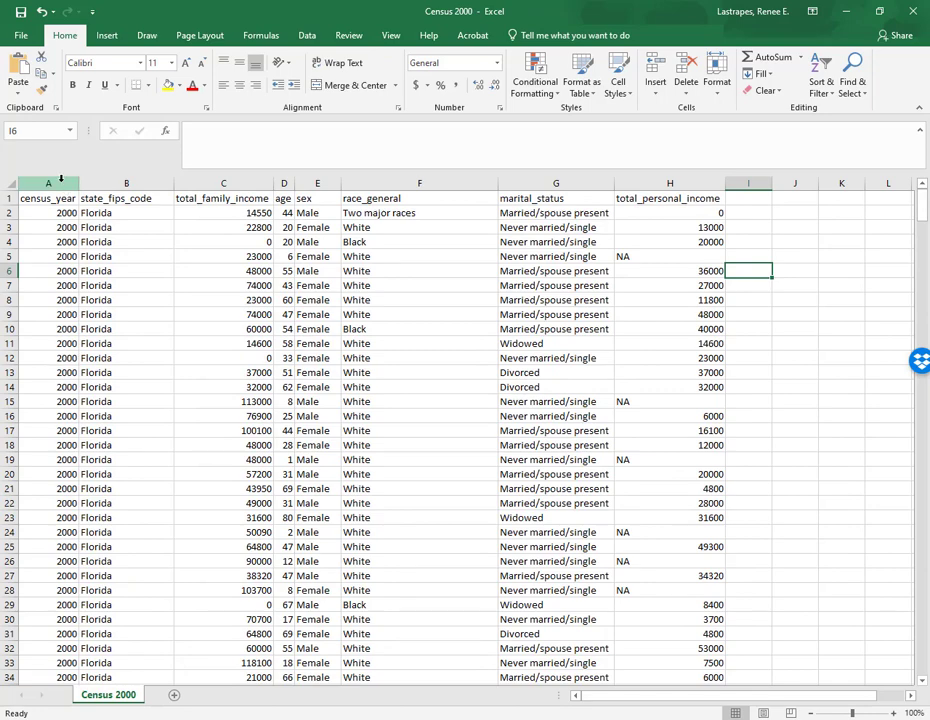
# - Select the whole sheet and turn on filtering for the data columns
pyautogui.click(9, 181)
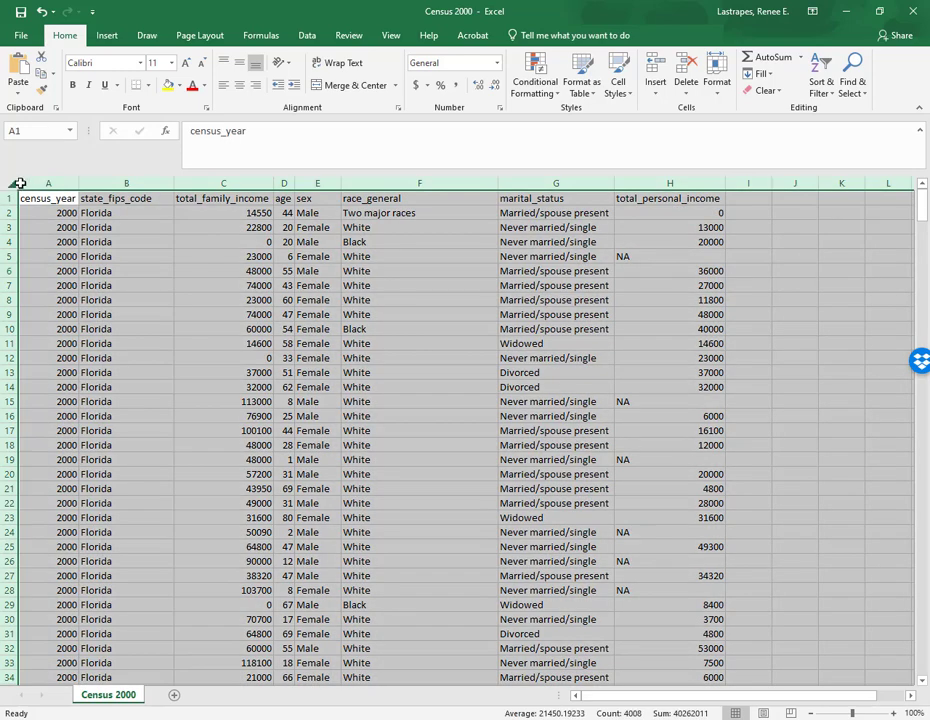
pyautogui.click(820, 90)
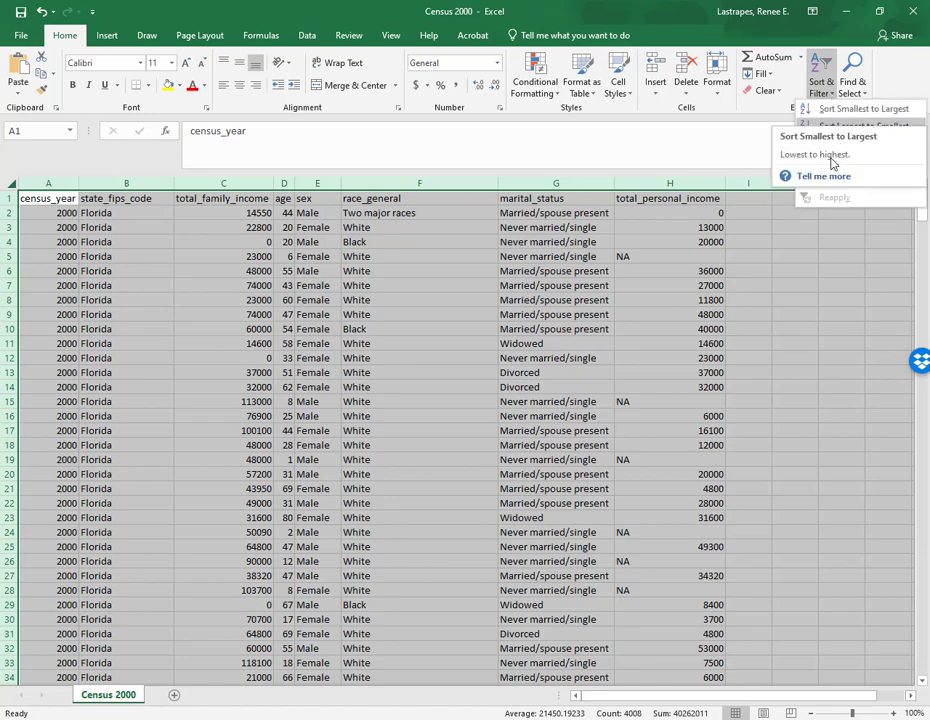
pyautogui.click(820, 129)
pyautogui.click(830, 93)
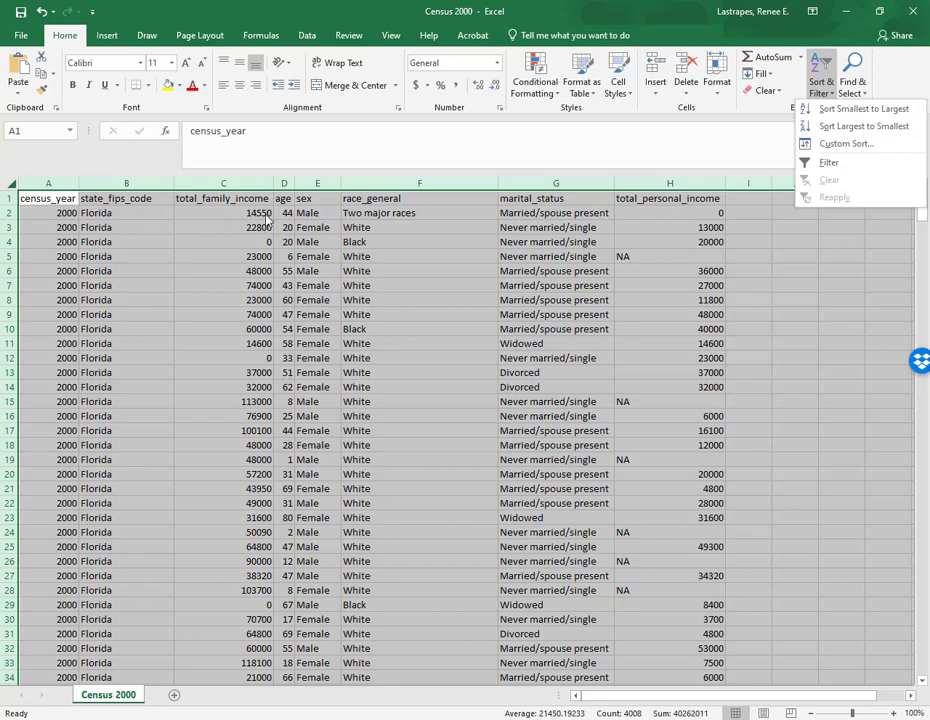
pyautogui.click(828, 166)
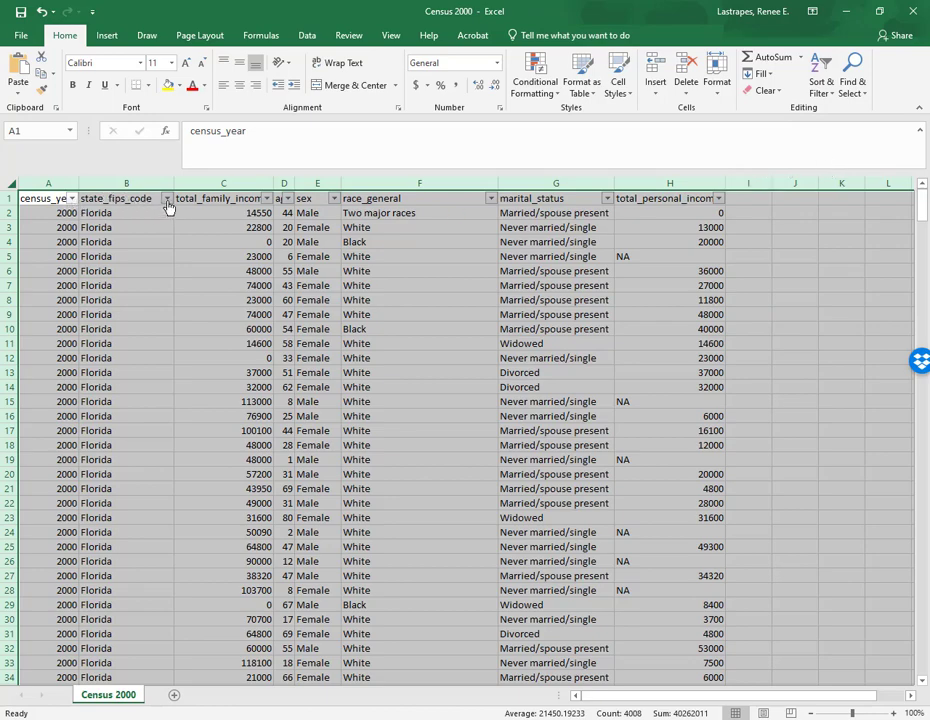
# - Filter the sex column to show only Female records
pyautogui.click(334, 199)
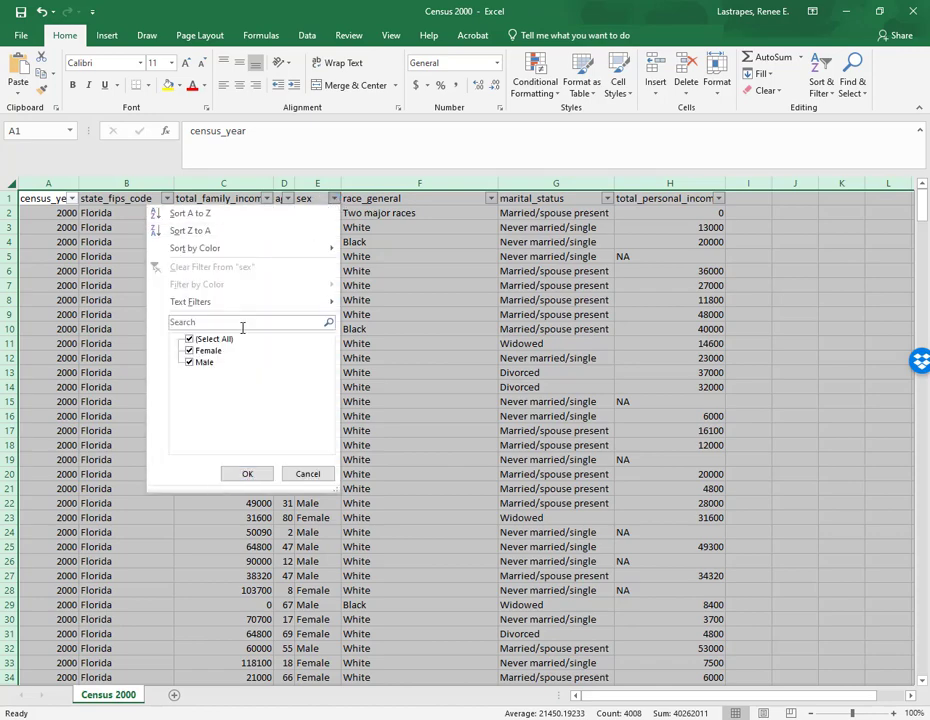
pyautogui.click(214, 340)
pyautogui.click(207, 351)
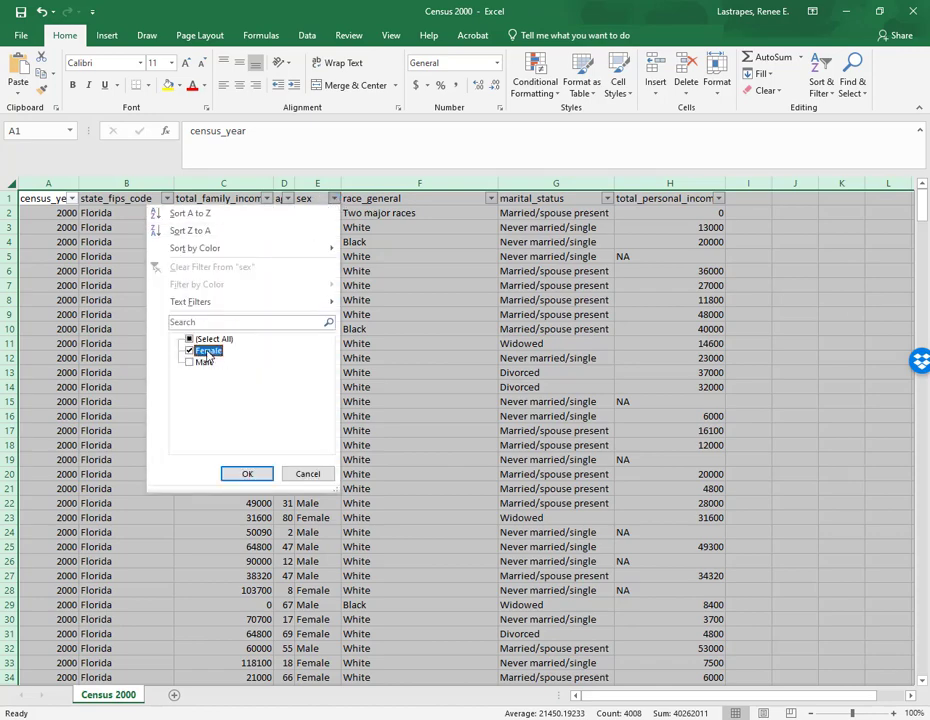
pyautogui.click(240, 476)
# - Scroll through the filtered female records
pyautogui.scroll(-12, 258, 495)
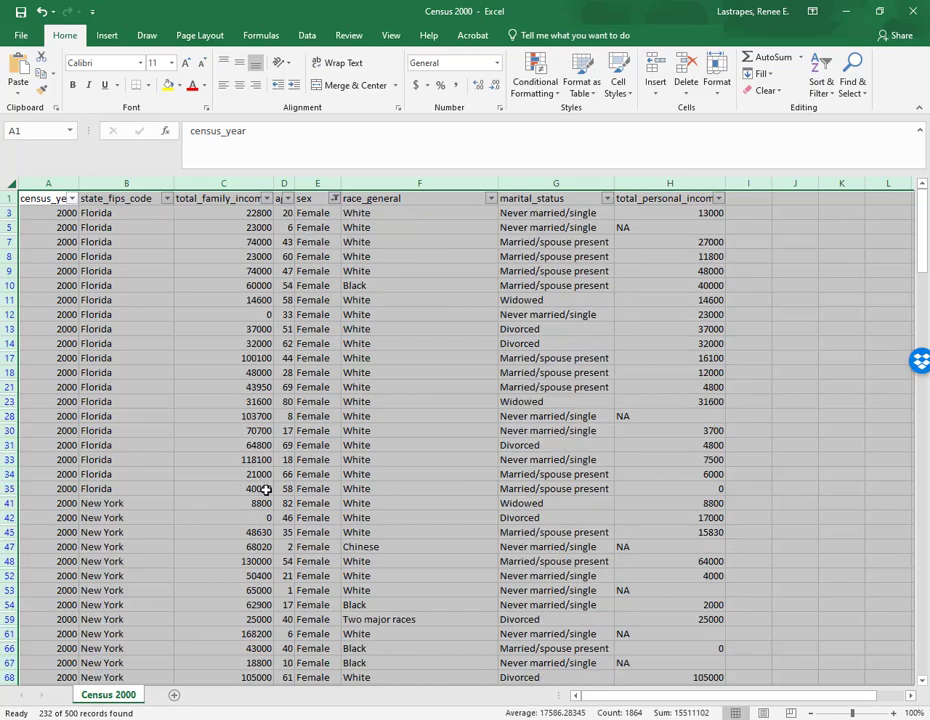
pyautogui.scroll(-20, 258, 500)
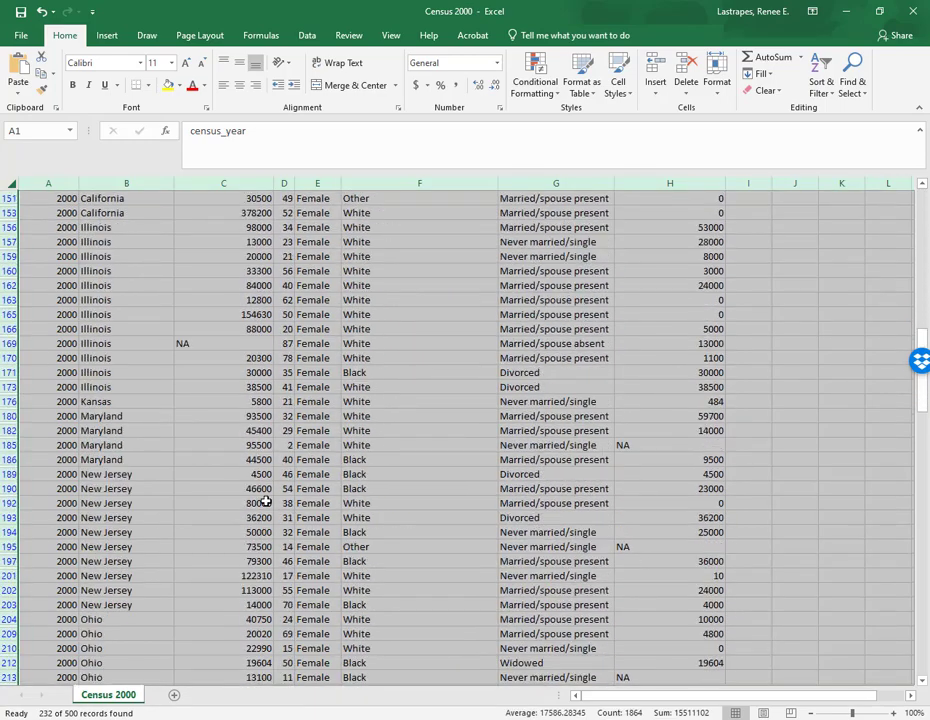
pyautogui.scroll(-20, 264, 500)
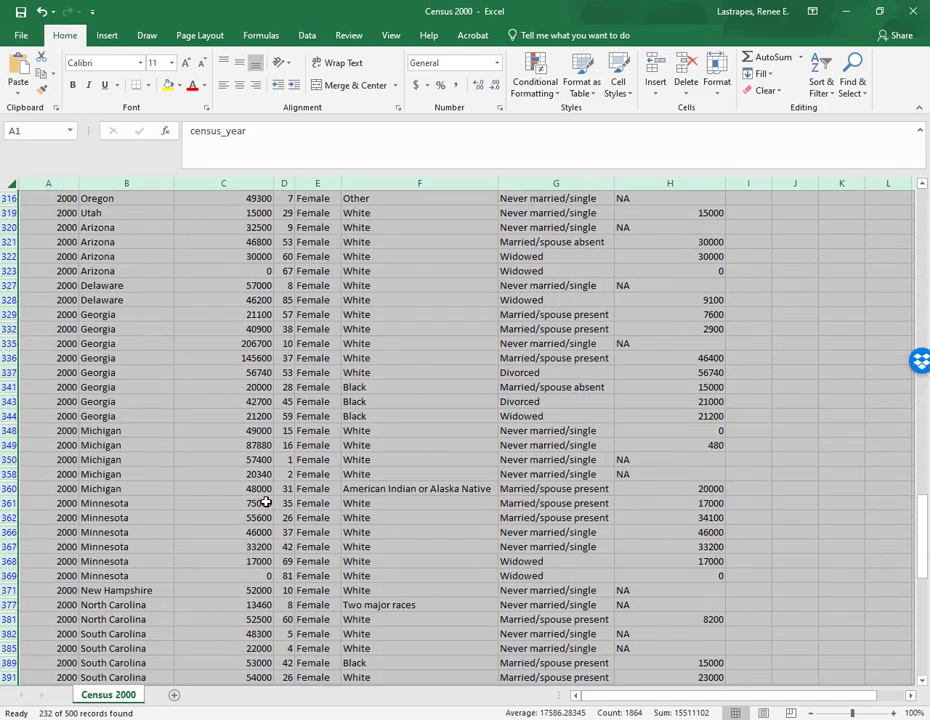
pyautogui.scroll(-7, 265, 502)
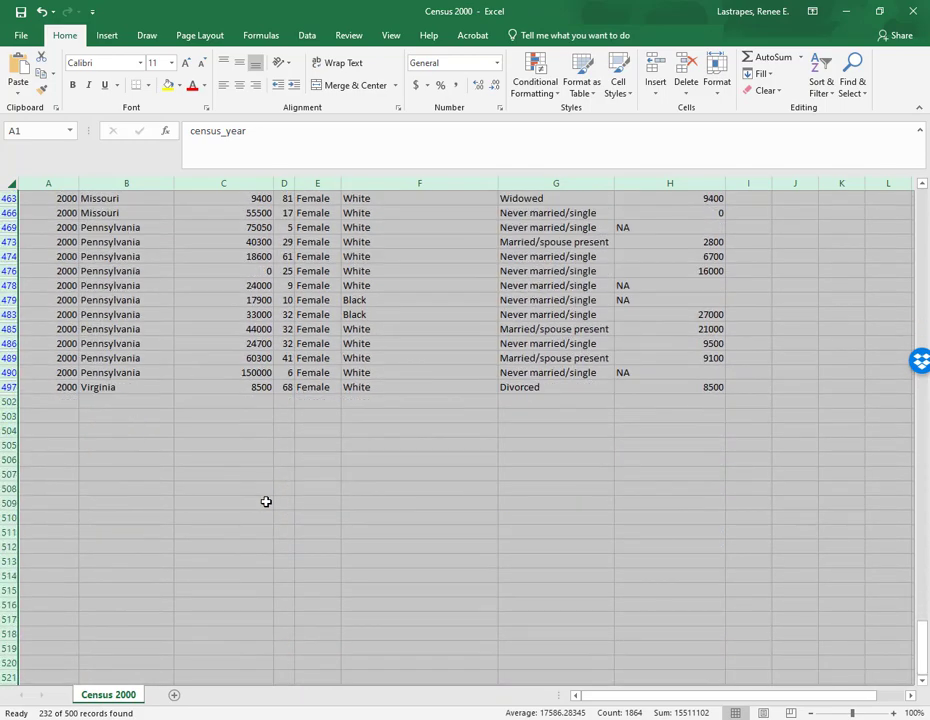
pyautogui.scroll(18, 265, 502)
pyautogui.scroll(20, 265, 502)
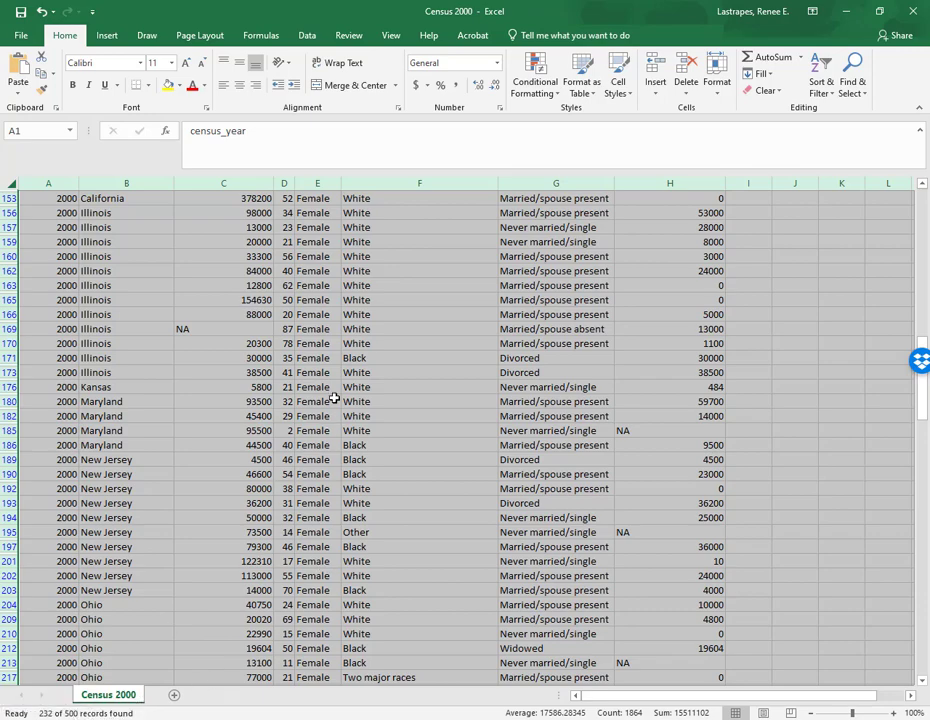
pyautogui.scroll(13, 353, 423)
# - Clear the sex filter by reselecting all values
pyautogui.moveTo(924, 270); pyautogui.dragTo(920, 188)
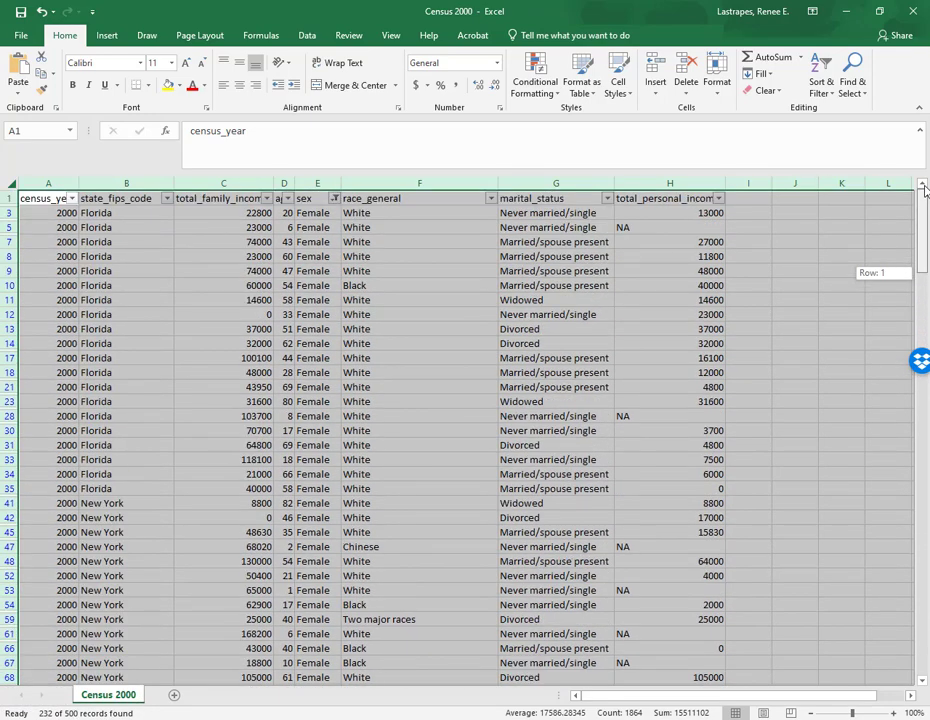
pyautogui.click(336, 199)
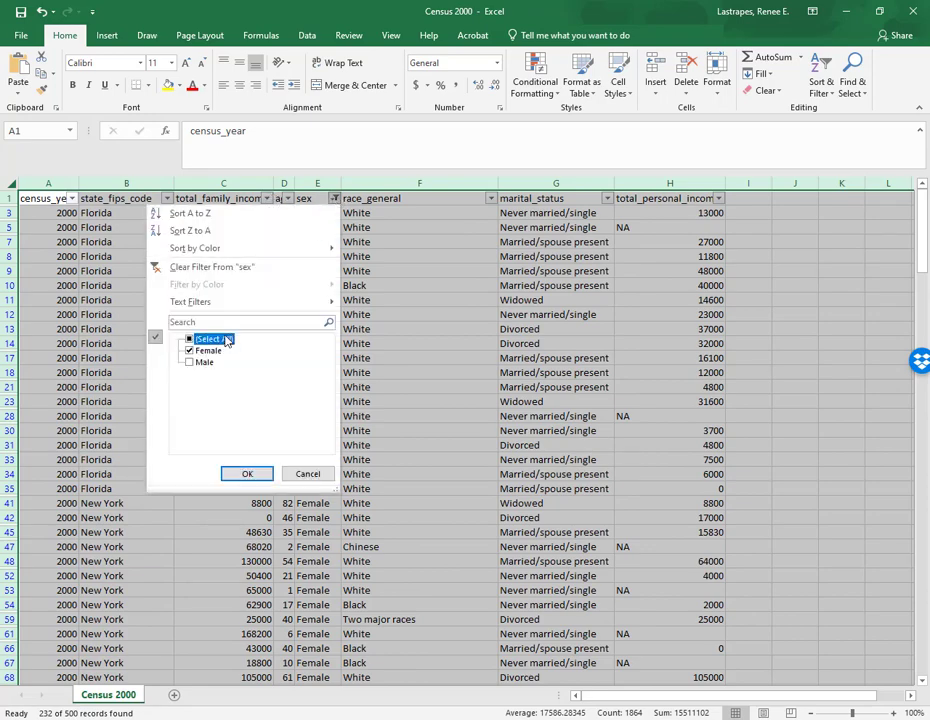
pyautogui.click(247, 474)
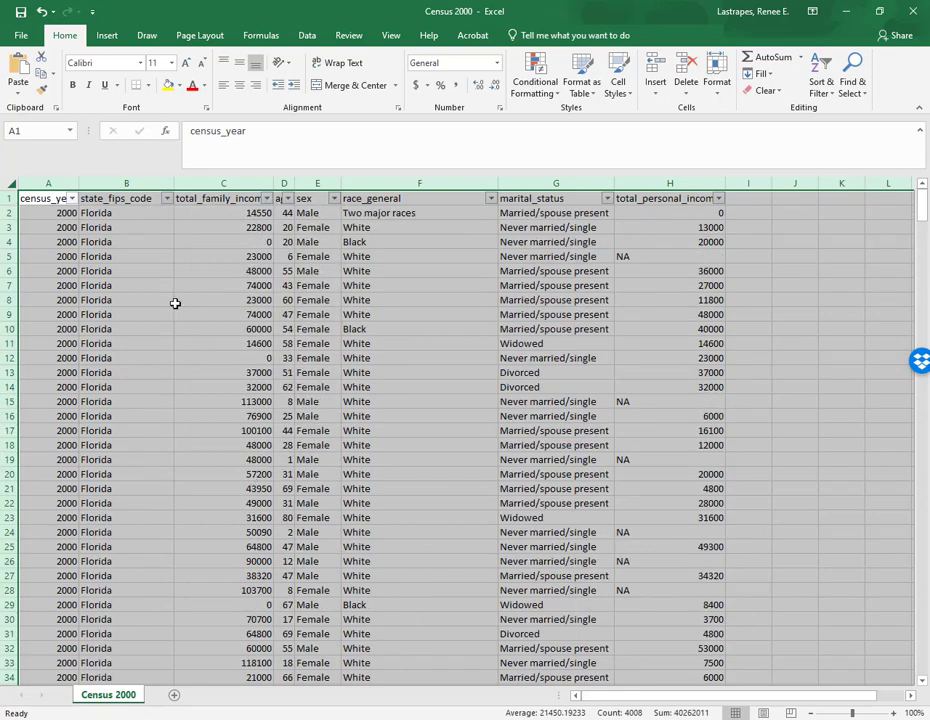
# - Select the header row and freeze the top row
pyautogui.click(7, 198)
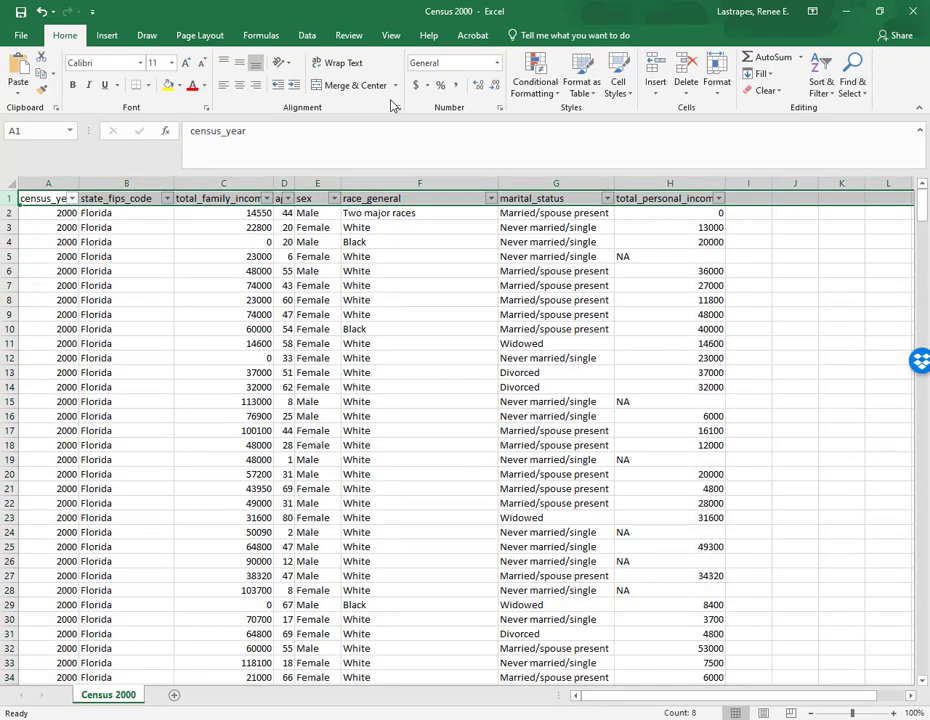
pyautogui.click(388, 40)
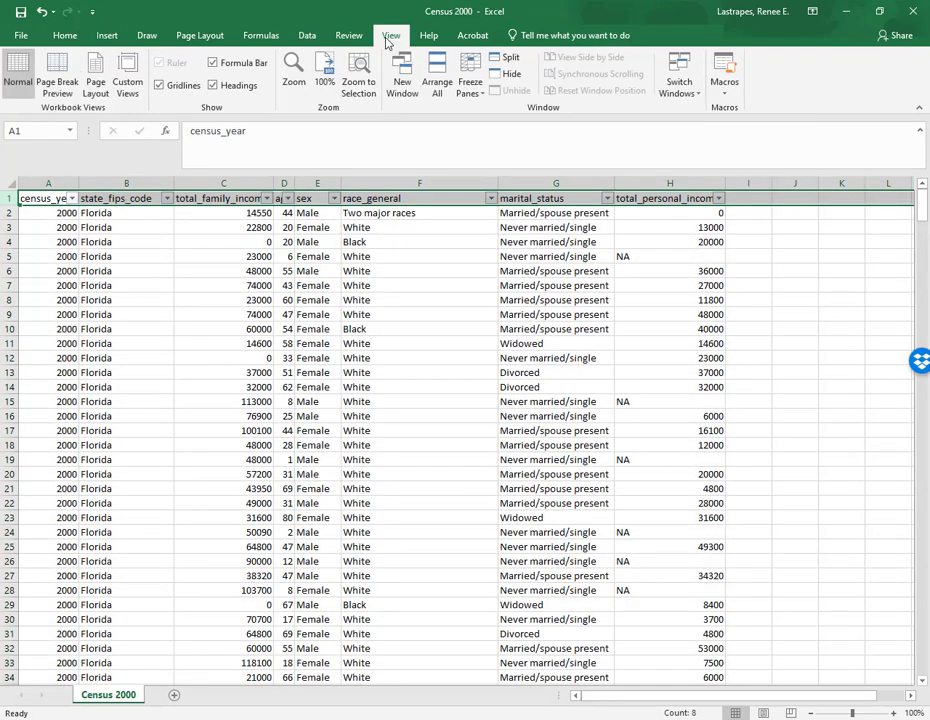
pyautogui.click(470, 80)
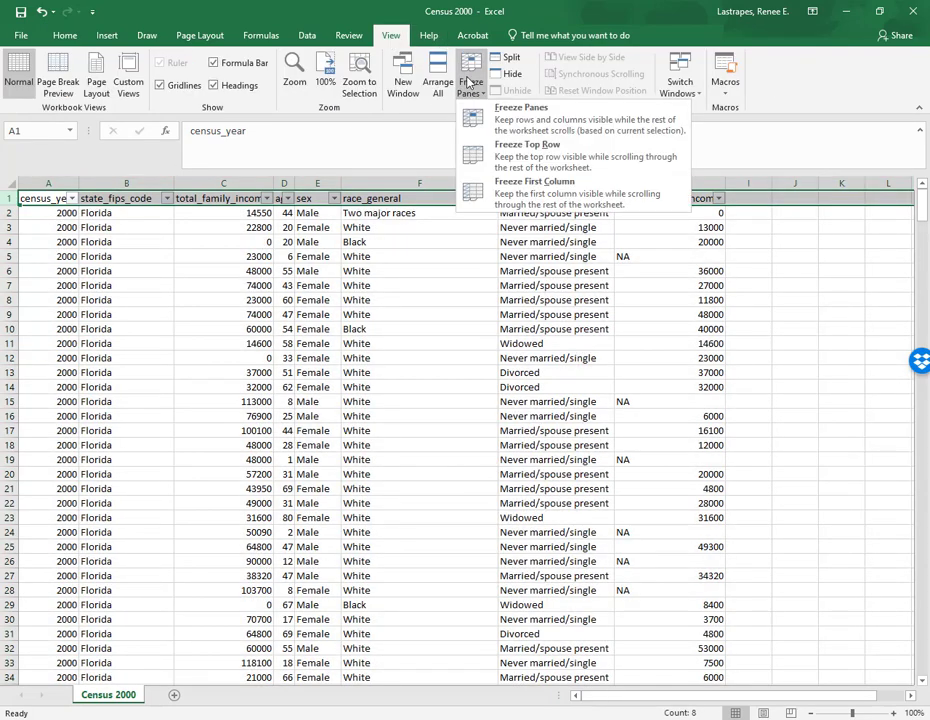
pyautogui.click(530, 155)
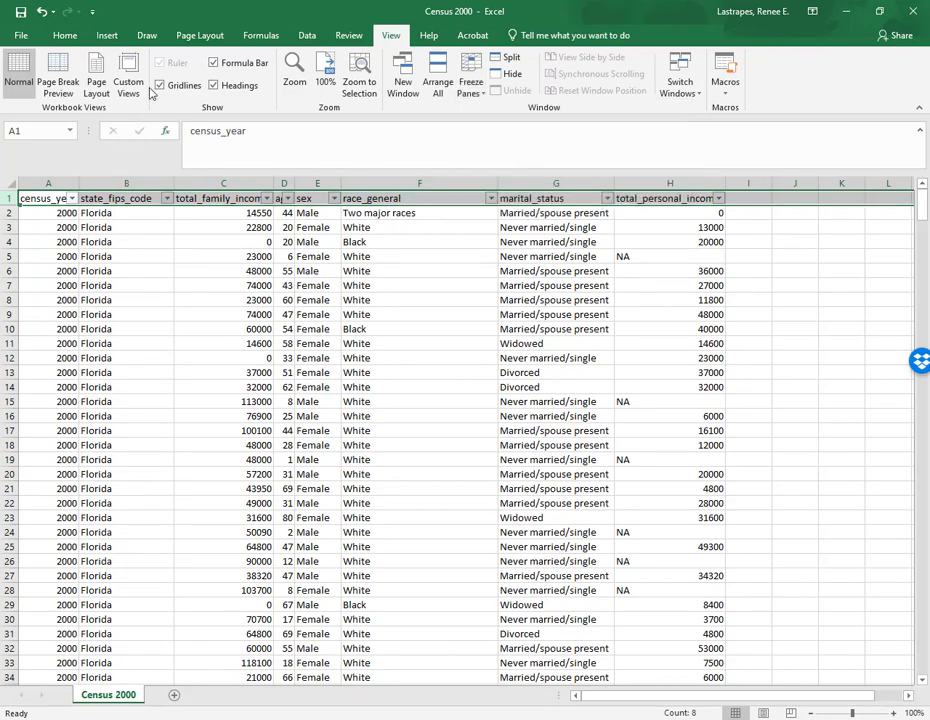
pyautogui.click(64, 35)
# - Scroll down and up through the records to check the frozen header row
pyautogui.scroll(-9, 303, 320)
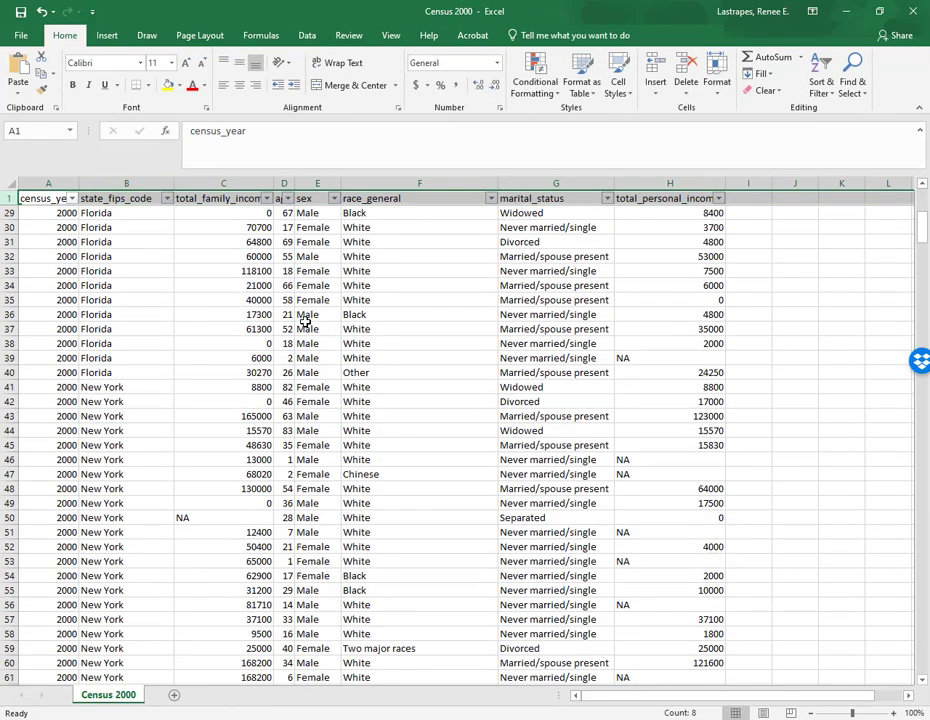
pyautogui.scroll(9, 303, 322)
pyautogui.scroll(-8, 303, 322)
pyautogui.scroll(8, 303, 320)
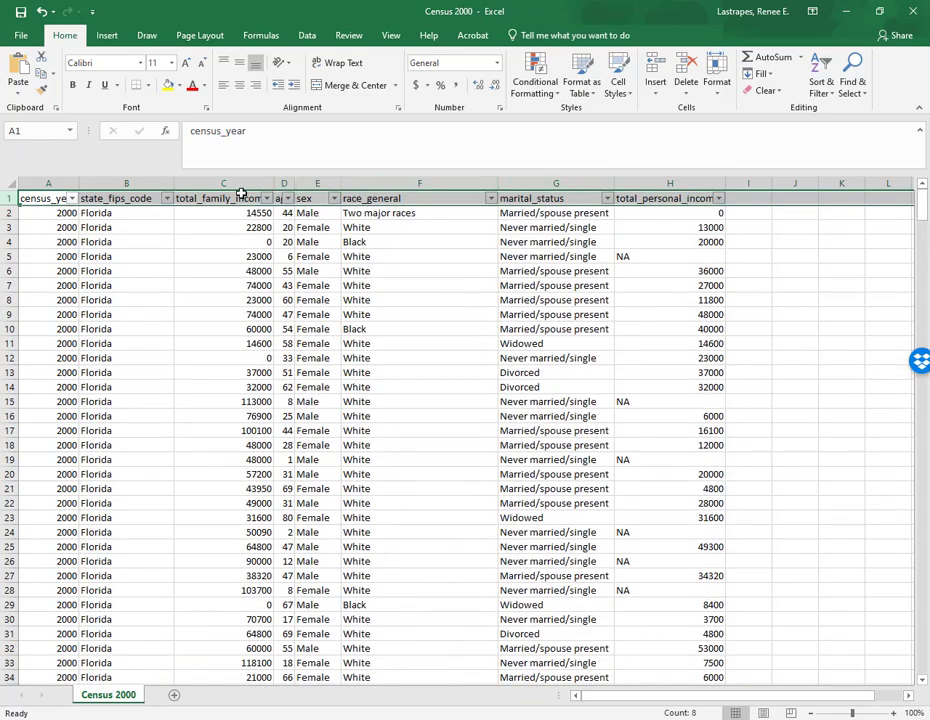
pyautogui.scroll(-9, 310, 320)
pyautogui.scroll(9, 324, 324)
pyautogui.scroll(-12, 330, 320)
pyautogui.moveTo(921, 235); pyautogui.dragTo(924, 690)
pyautogui.scroll(-7, 760, 565)
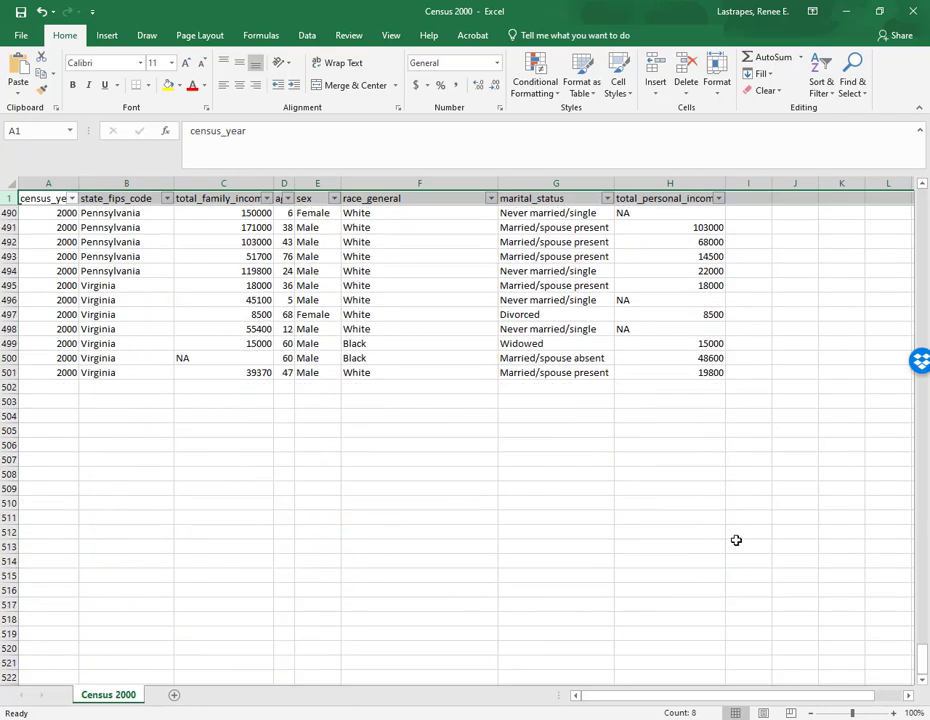
pyautogui.scroll(1, 480, 460)
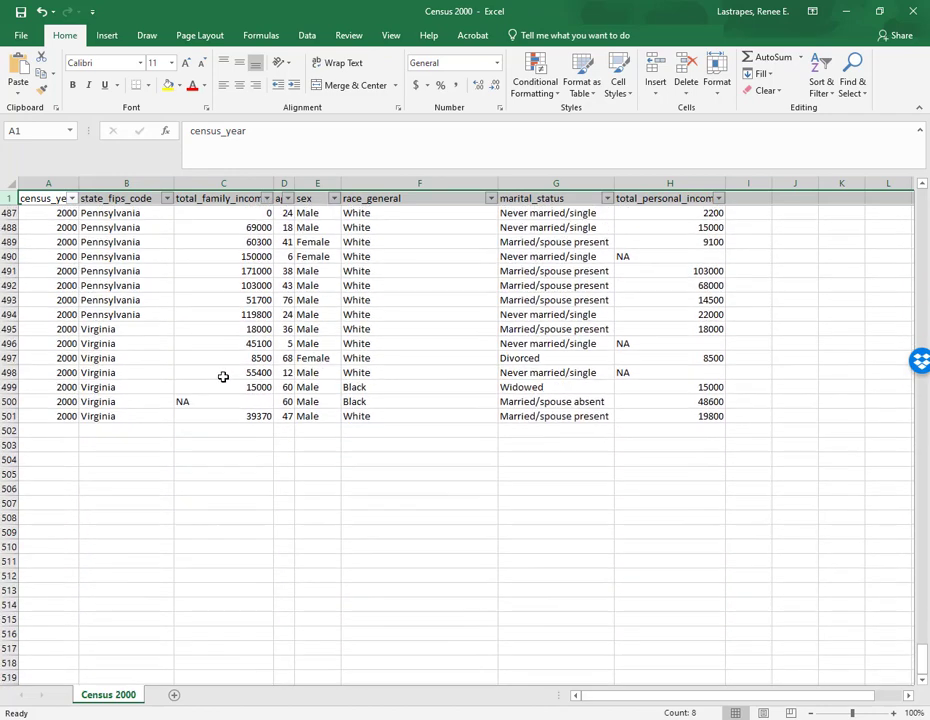
# - Return to the top of the sheet and autofit the age column's width
pyautogui.click(10, 416)
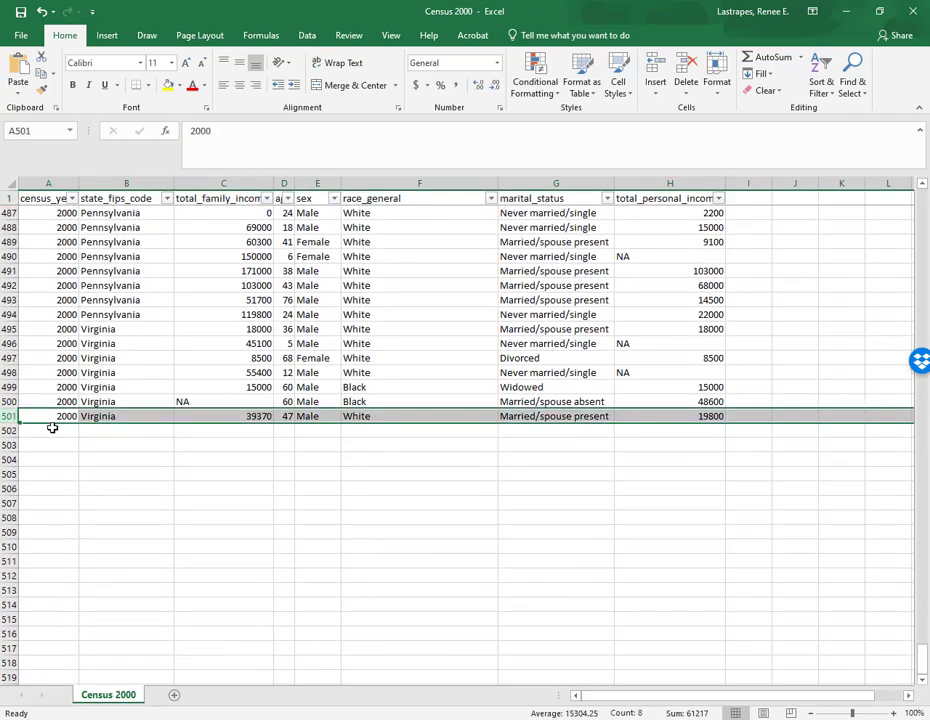
pyautogui.scroll(8, 80, 415)
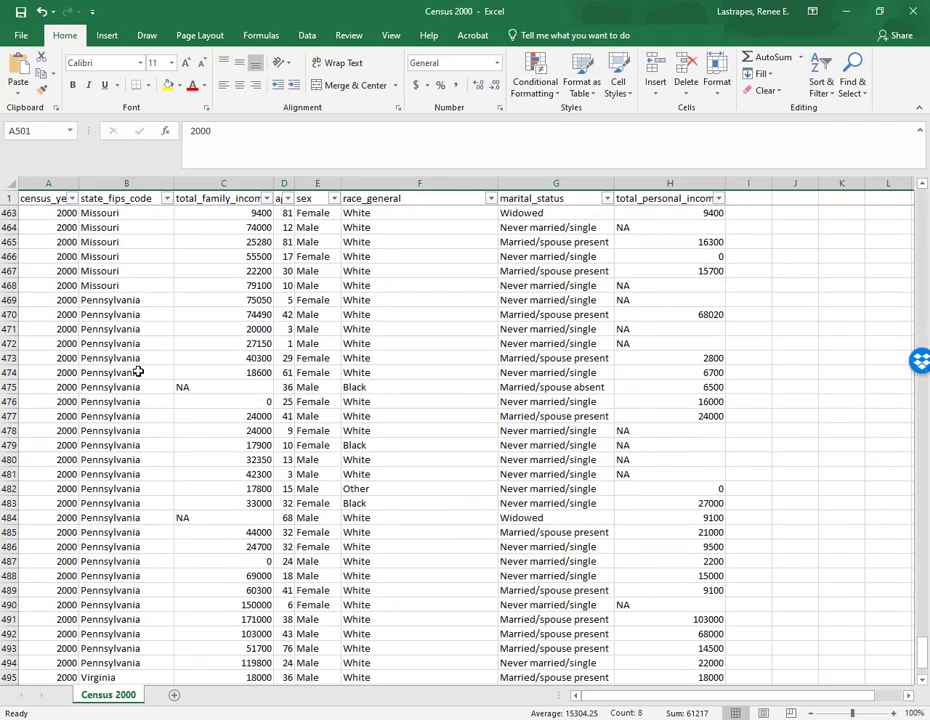
pyautogui.scroll(12, 145, 371)
pyautogui.scroll(20, 152, 366)
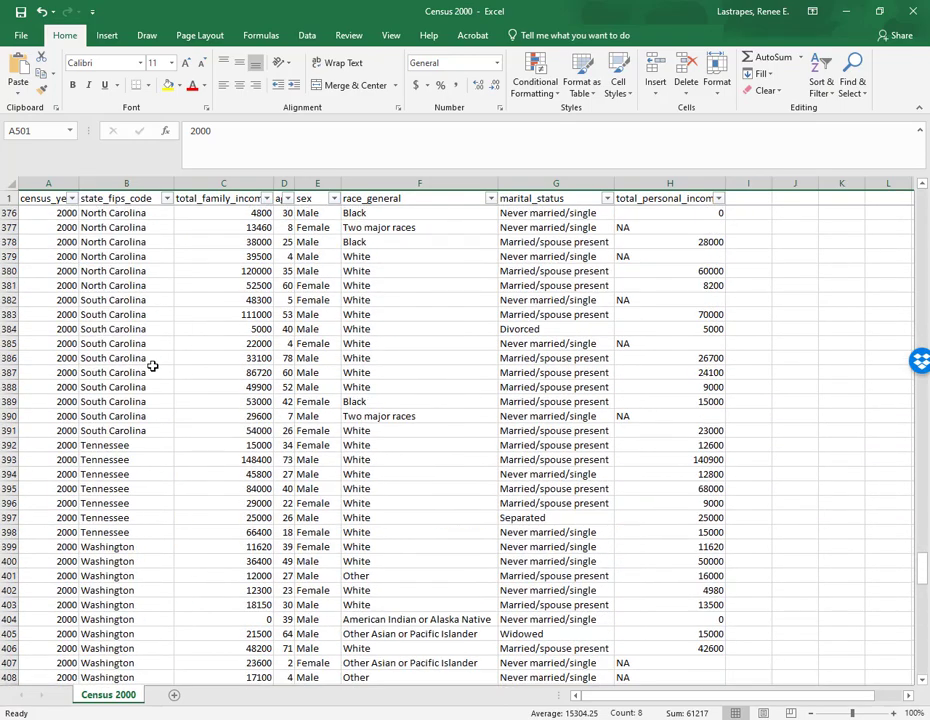
pyautogui.scroll(19, 155, 366)
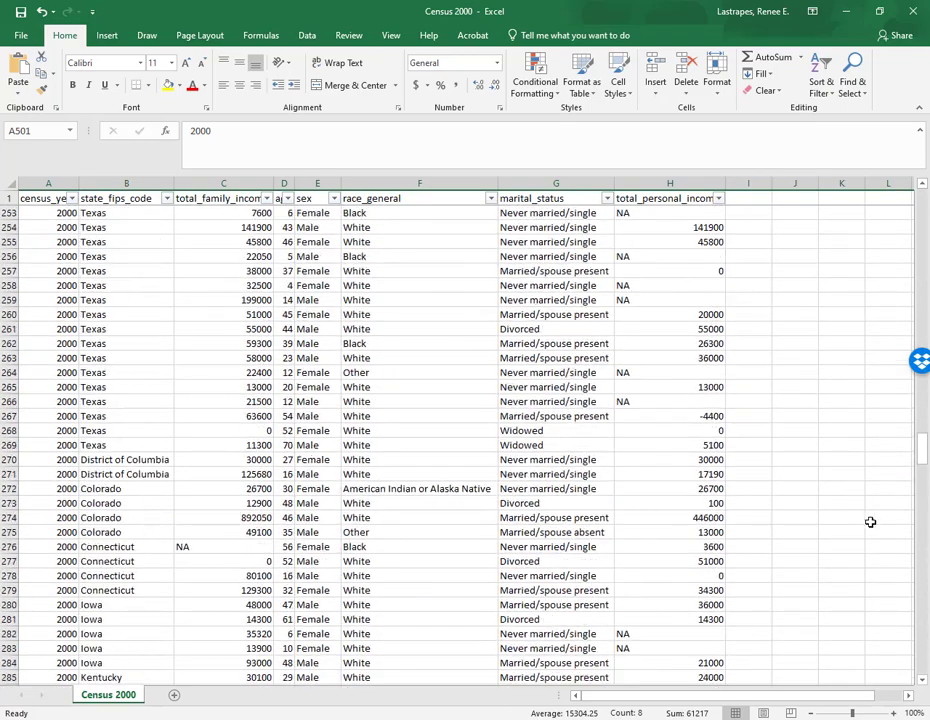
pyautogui.click(922, 446)
pyautogui.moveTo(922, 446); pyautogui.dragTo(922, 190)
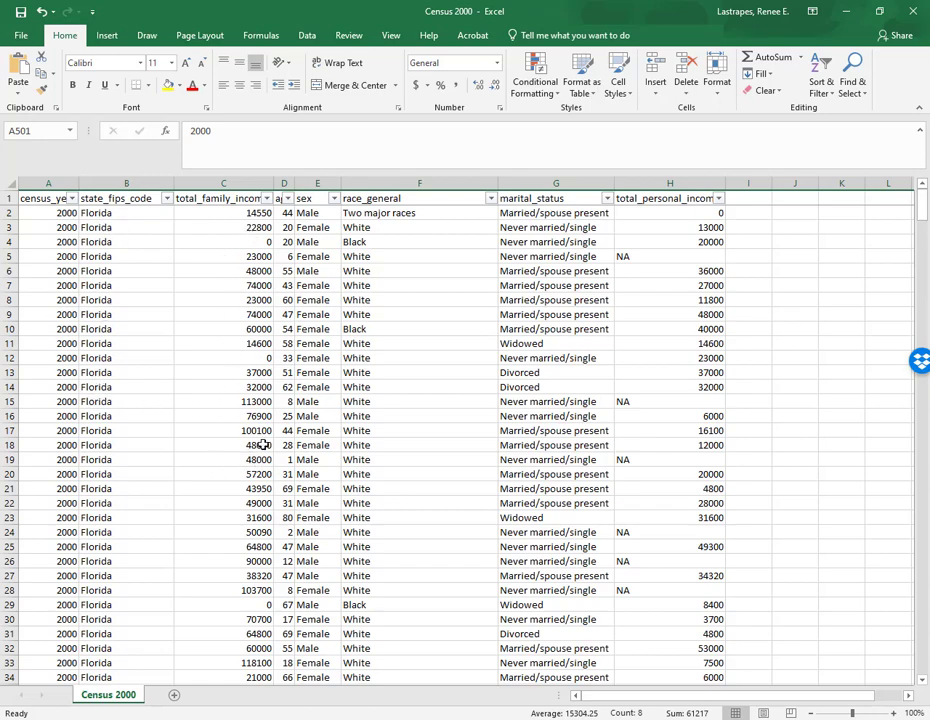
pyautogui.doubleClick(296, 183)
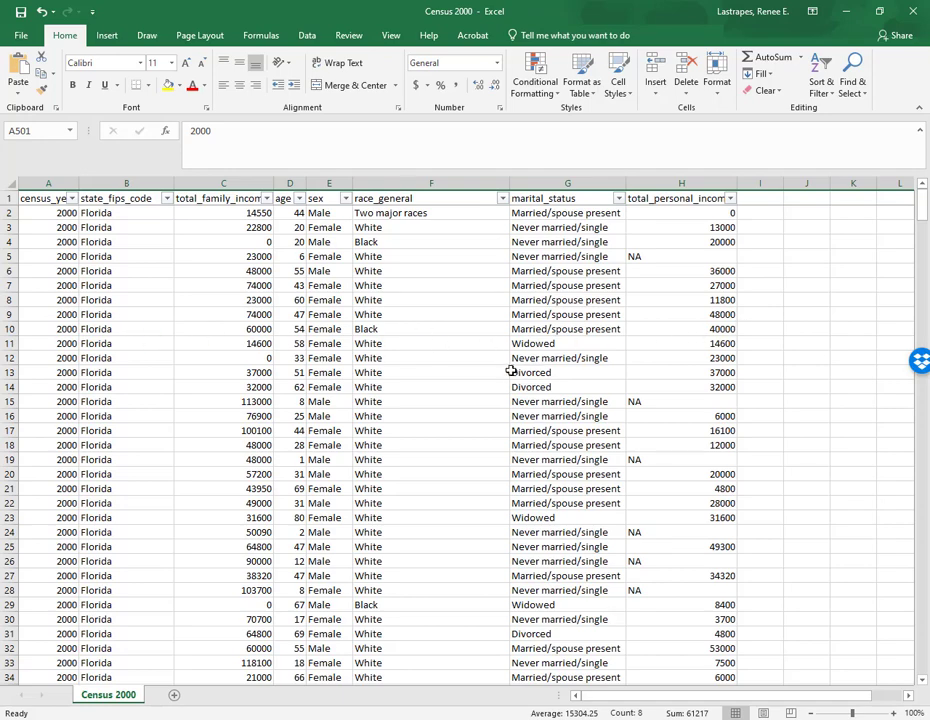
pyautogui.scroll(-3, 511, 371)
pyautogui.scroll(3, 502, 378)
pyautogui.scroll(-4, 469, 431)
pyautogui.scroll(4, 470, 429)
pyautogui.scroll(-9, 381, 511)
pyautogui.scroll(9, 381, 511)
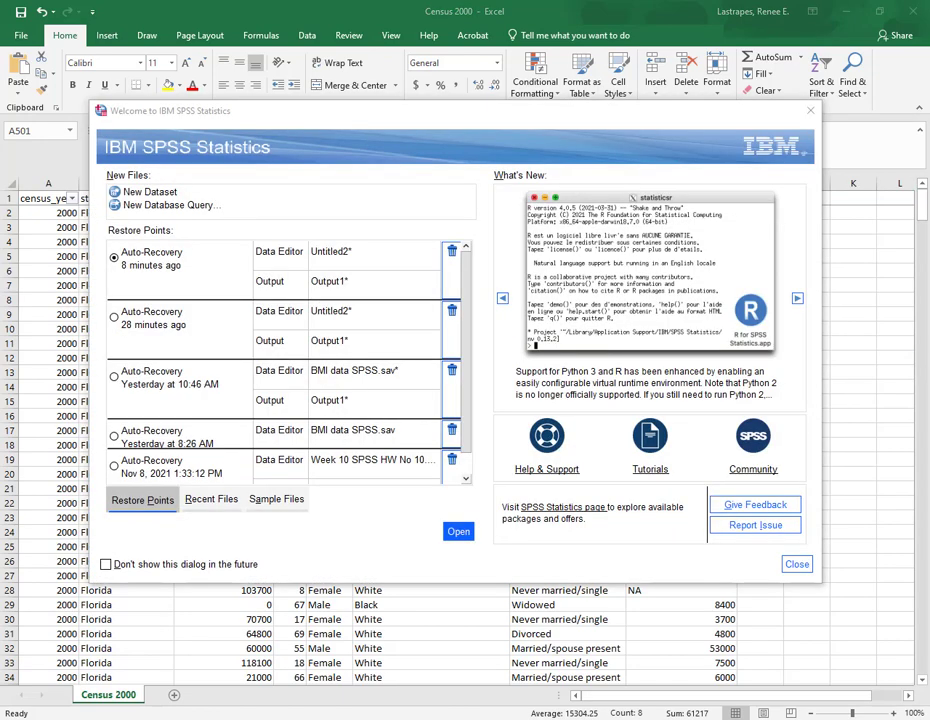
# - In SPSS Statistics, import Census 2000.csv from the Week 4 folder as CSV data with variable names in the first line
pyautogui.click(810, 110)
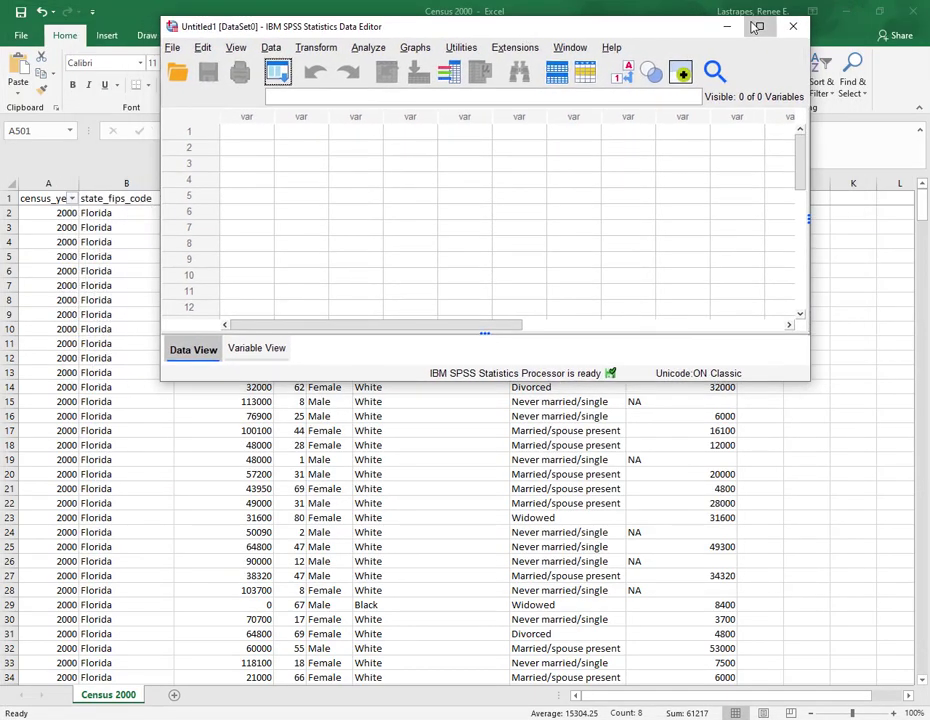
pyautogui.click(759, 26)
pyautogui.click(13, 28)
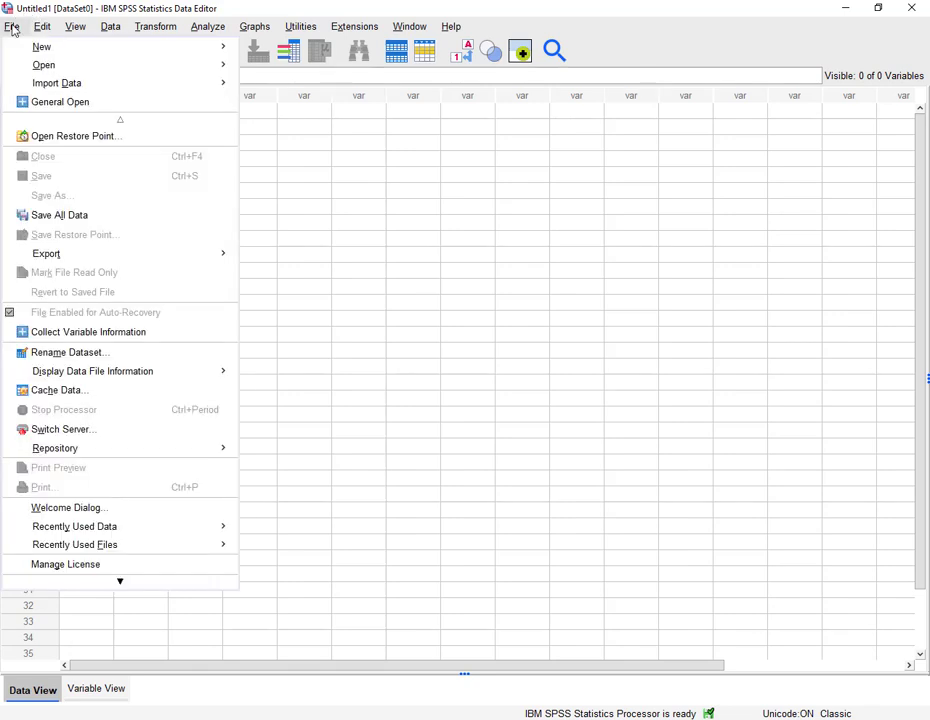
pyautogui.moveTo(28, 84)
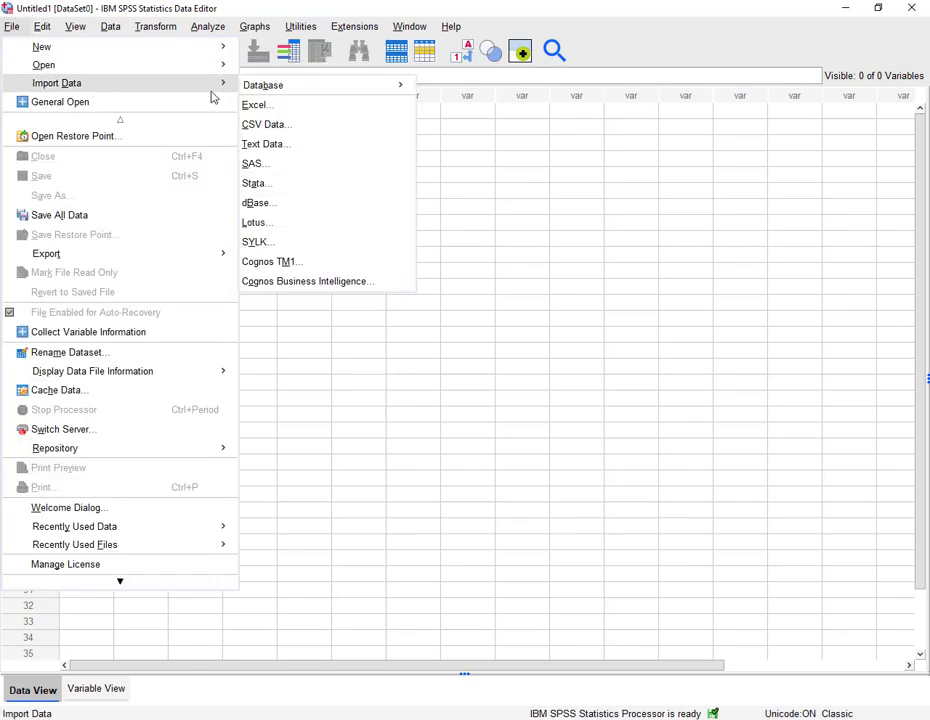
pyautogui.click(251, 125)
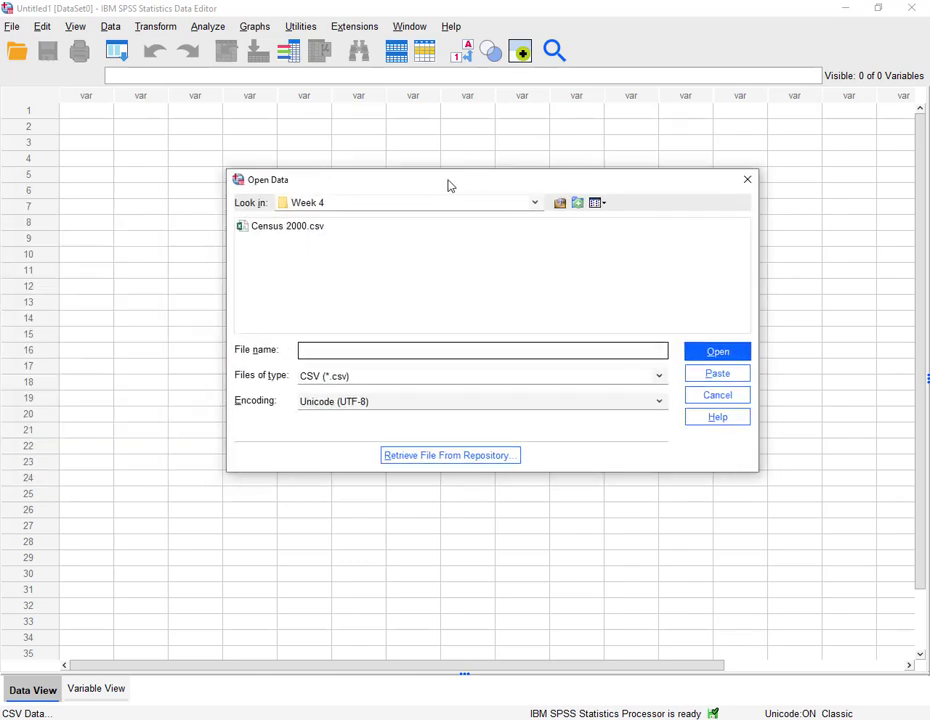
pyautogui.moveTo(450, 184); pyautogui.dragTo(427, 120)
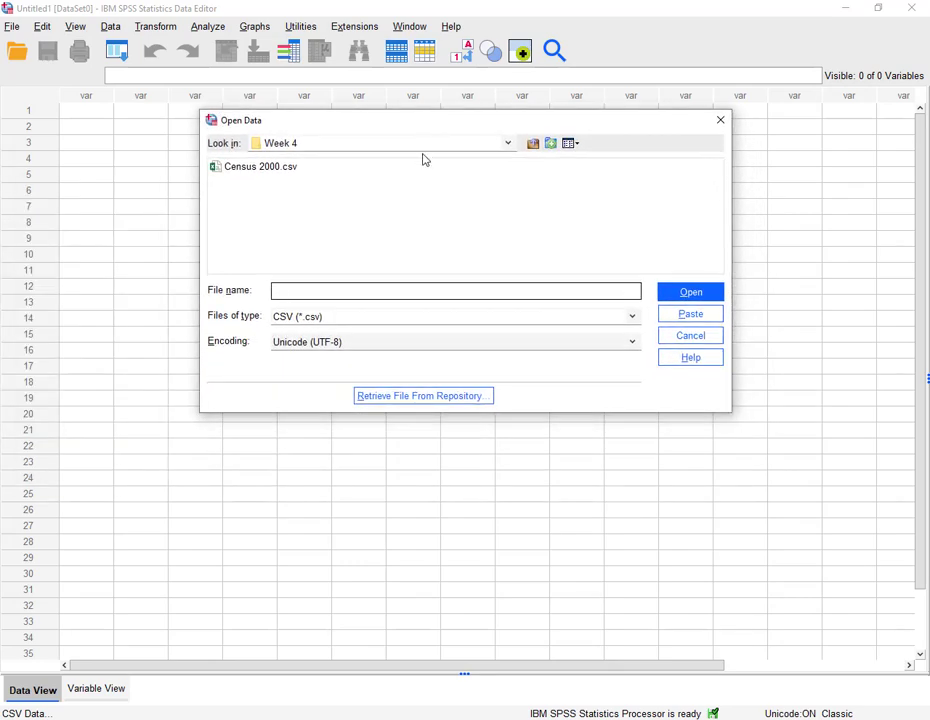
pyautogui.click(265, 172)
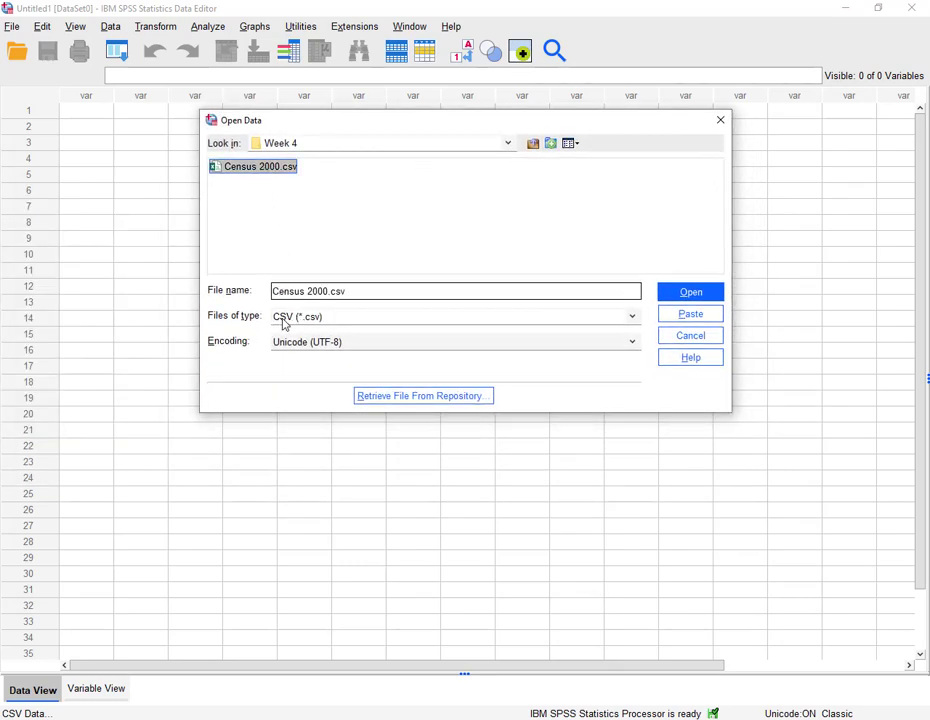
pyautogui.click(697, 297)
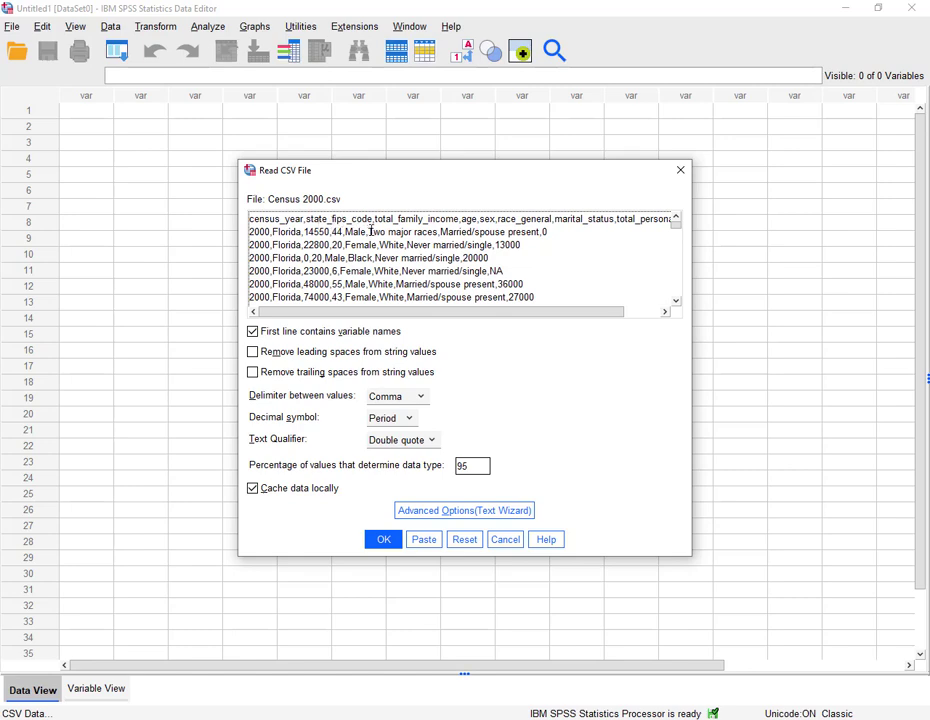
pyautogui.click(383, 540)
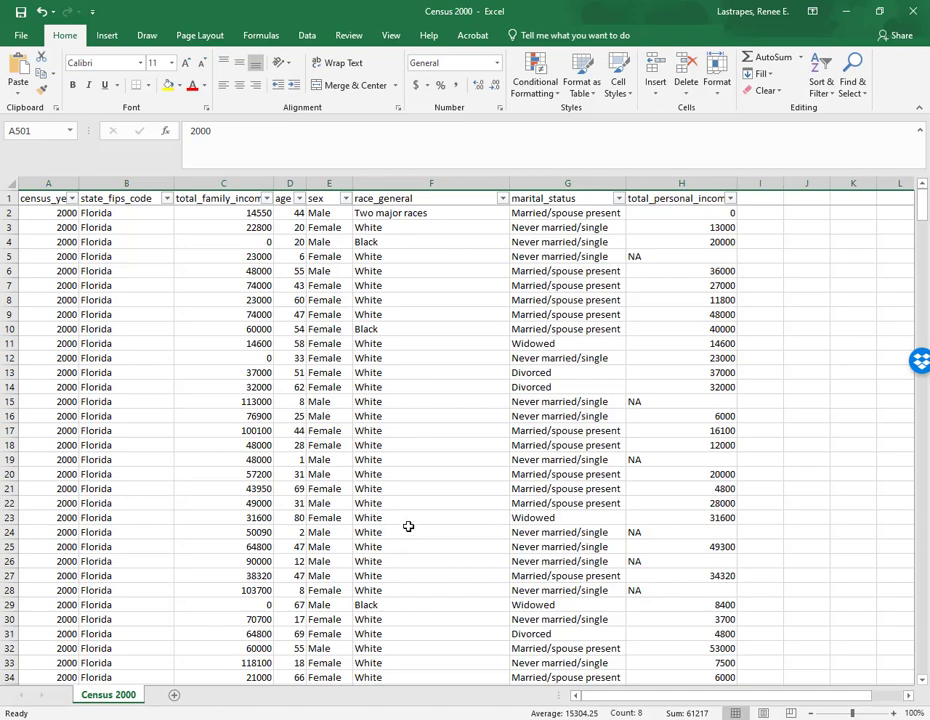
# - Maximize the SPSS output viewer and switch to the data editor window
pyautogui.hotkey('alt', 'Tab')
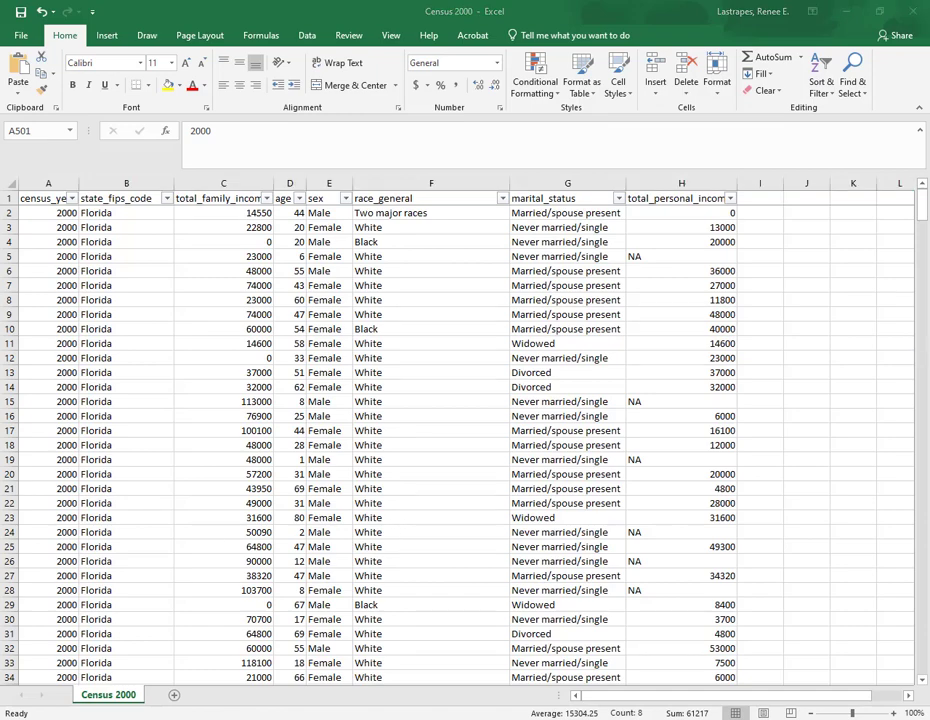
pyautogui.moveTo(0, 64); pyautogui.dragTo(458, 57)
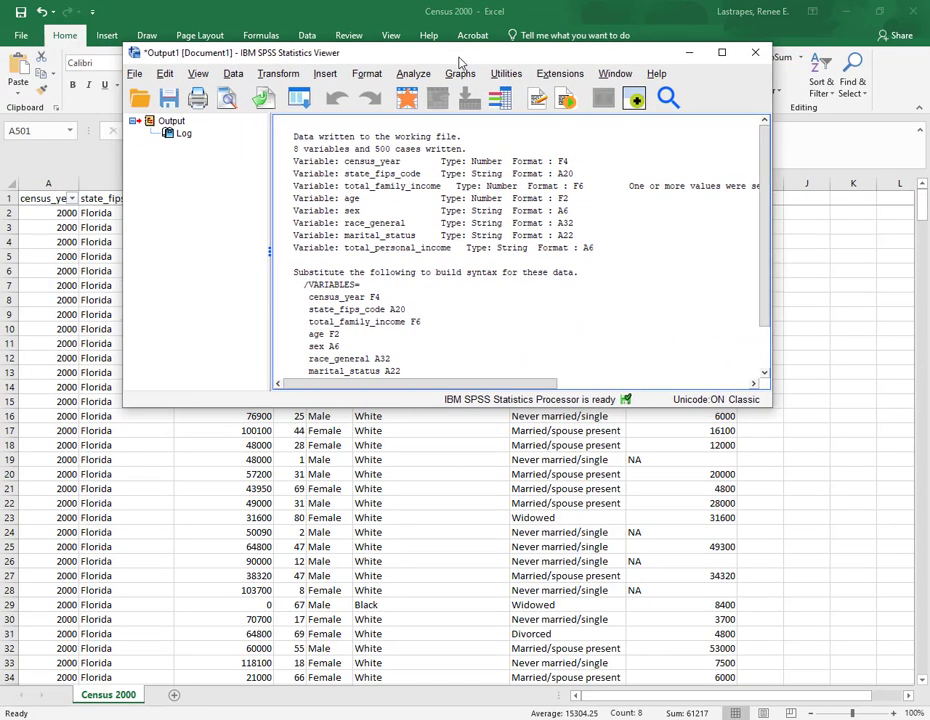
pyautogui.click(725, 53)
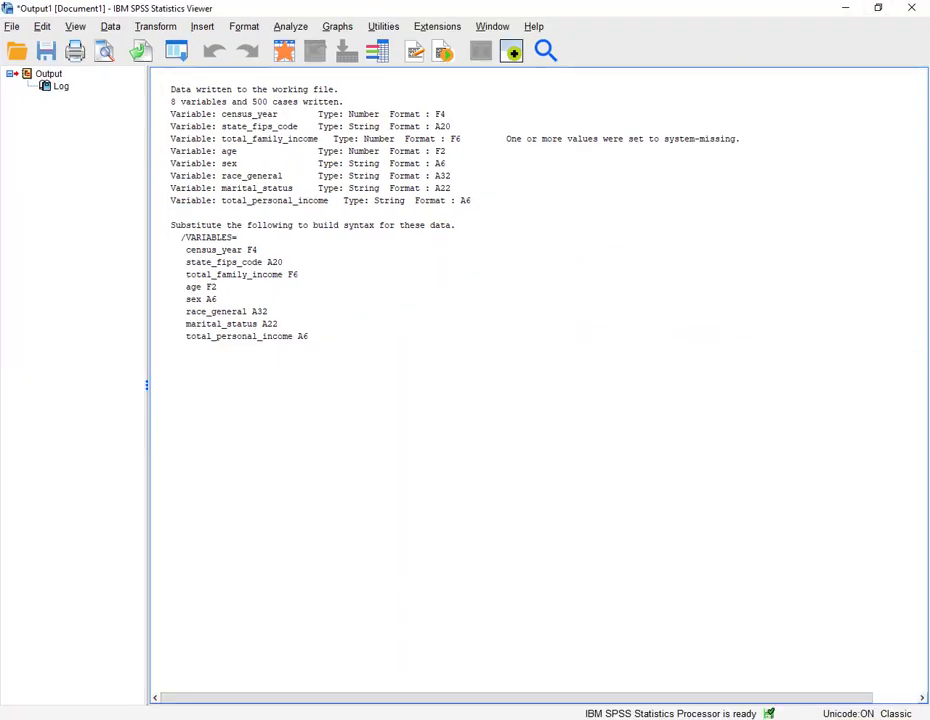
pyautogui.moveTo(0, 64); pyautogui.dragTo(490, 49)
pyautogui.click(764, 44)
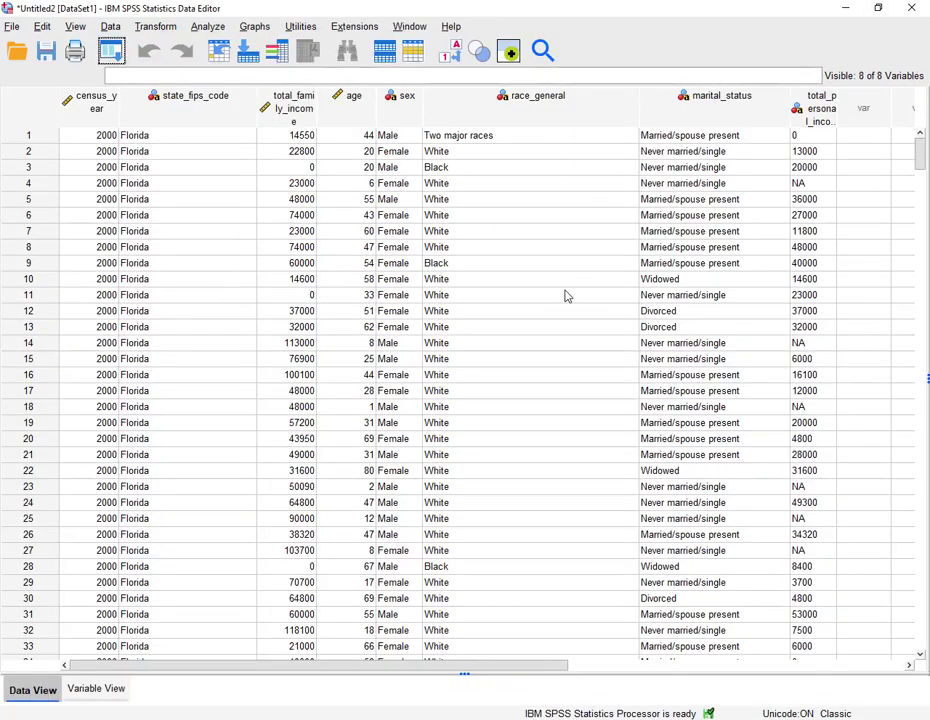
# - Scroll through the imported records in the SPSS data editor down to the last case
pyautogui.scroll(-6, 380, 498)
pyautogui.scroll(6, 380, 498)
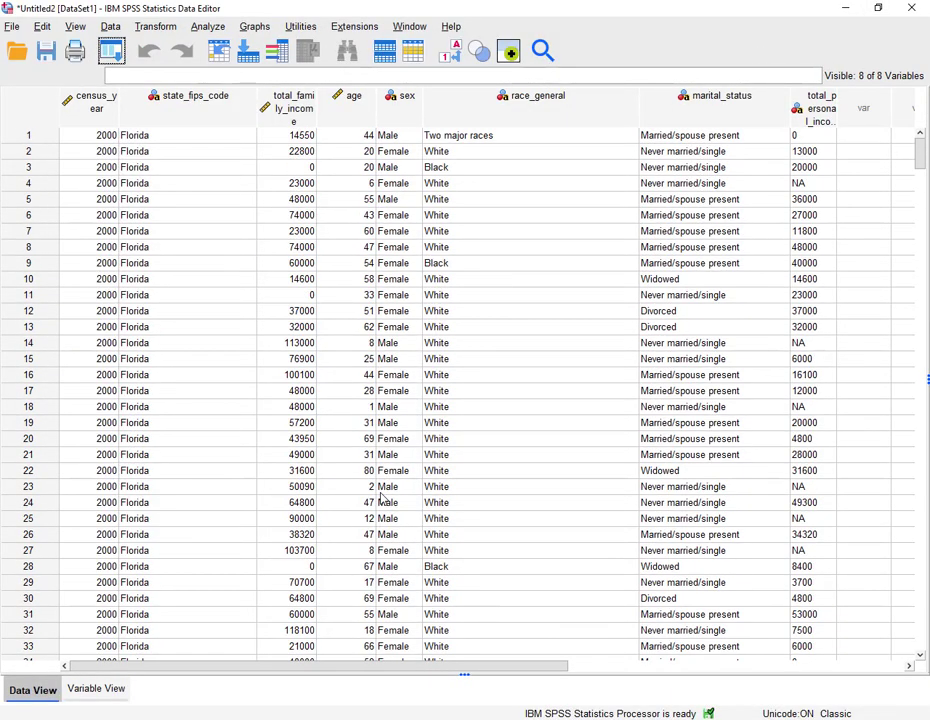
pyautogui.scroll(-20, 380, 498)
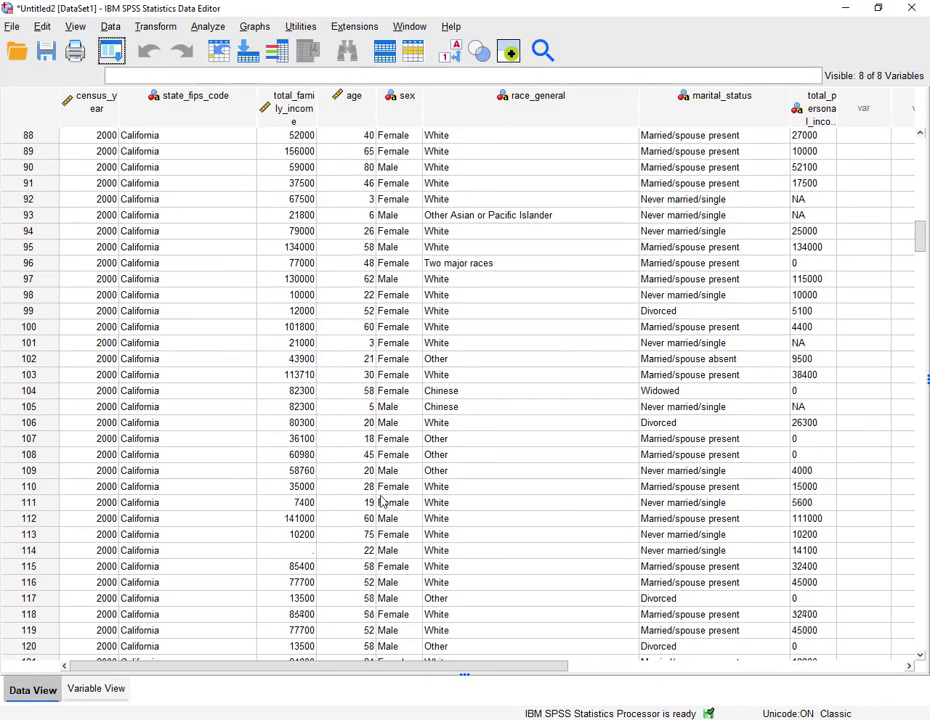
pyautogui.scroll(-20, 380, 502)
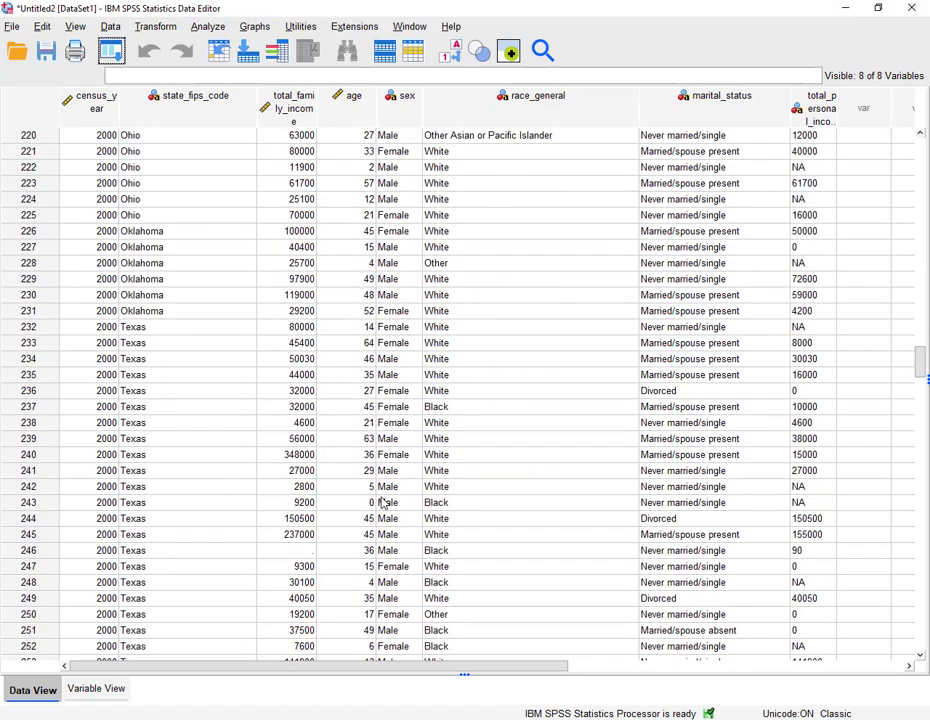
pyautogui.scroll(-3, 380, 503)
pyautogui.scroll(20, 380, 560)
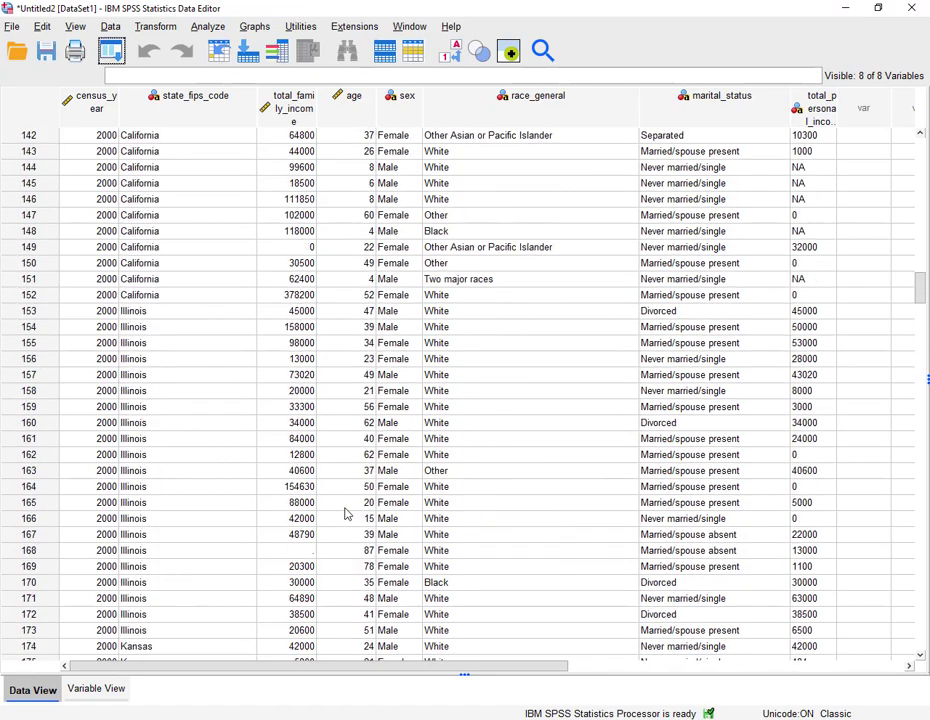
pyautogui.scroll(-20, 345, 513)
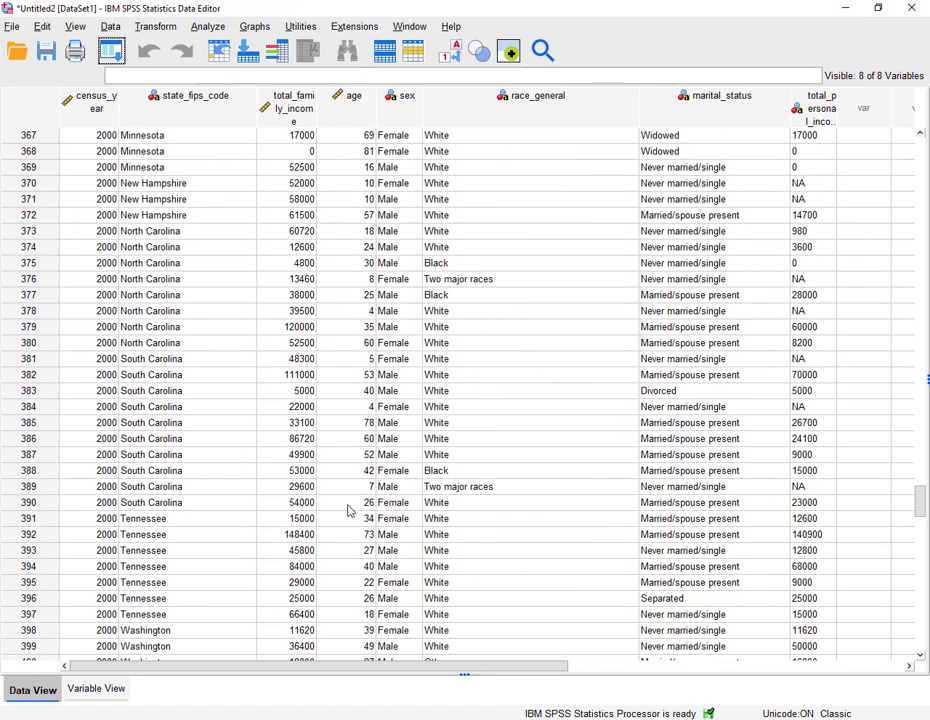
pyautogui.scroll(-11, 348, 511)
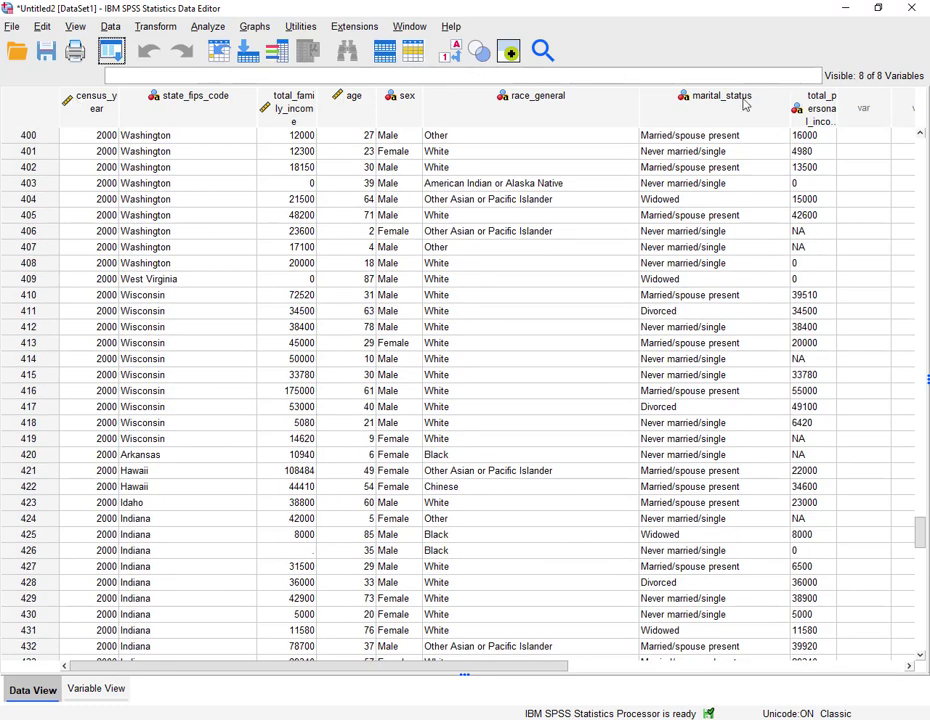
pyautogui.scroll(-20, 209, 403)
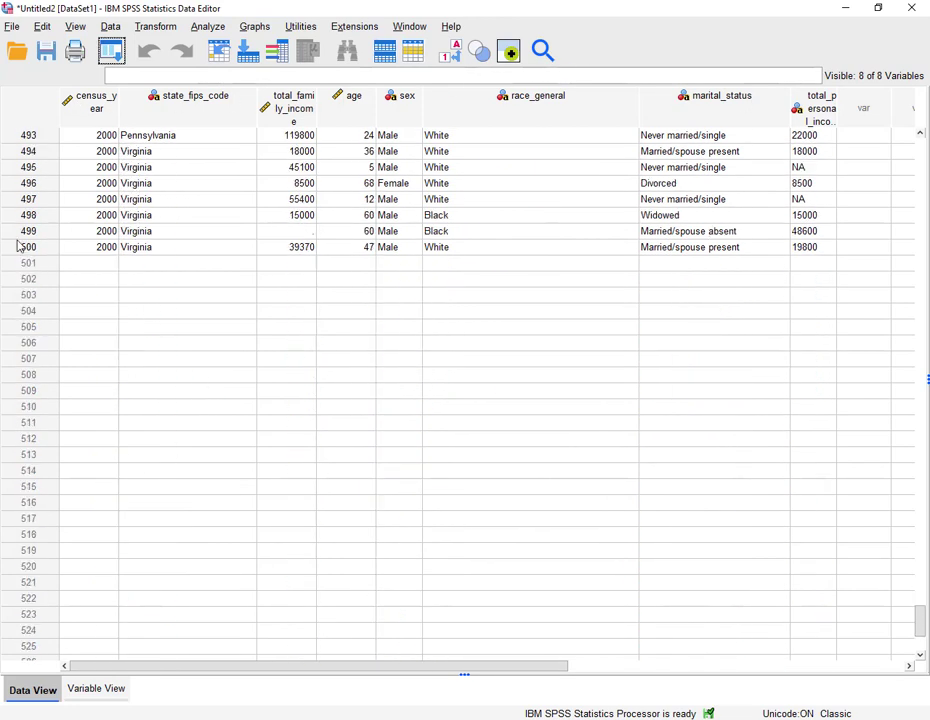
pyautogui.scroll(8, 251, 342)
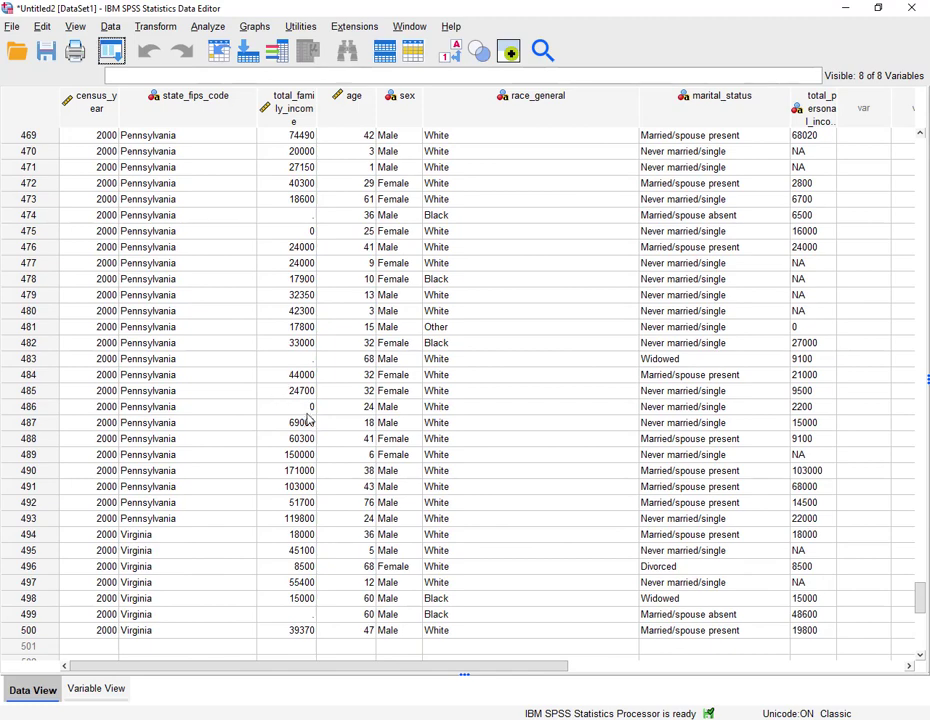
pyautogui.scroll(4, 310, 366)
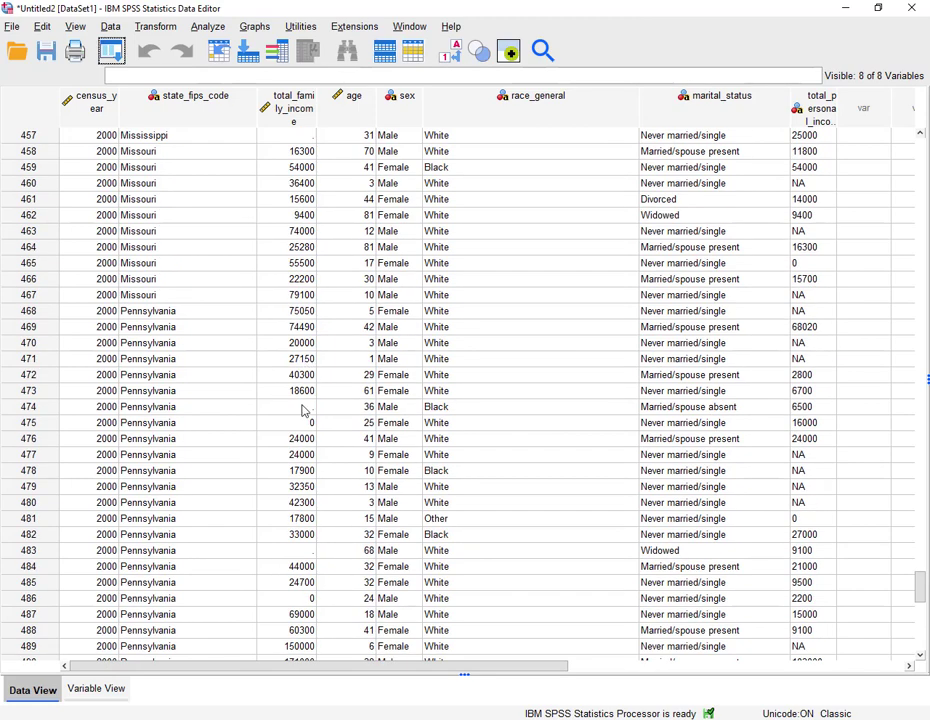
pyautogui.scroll(20, 305, 412)
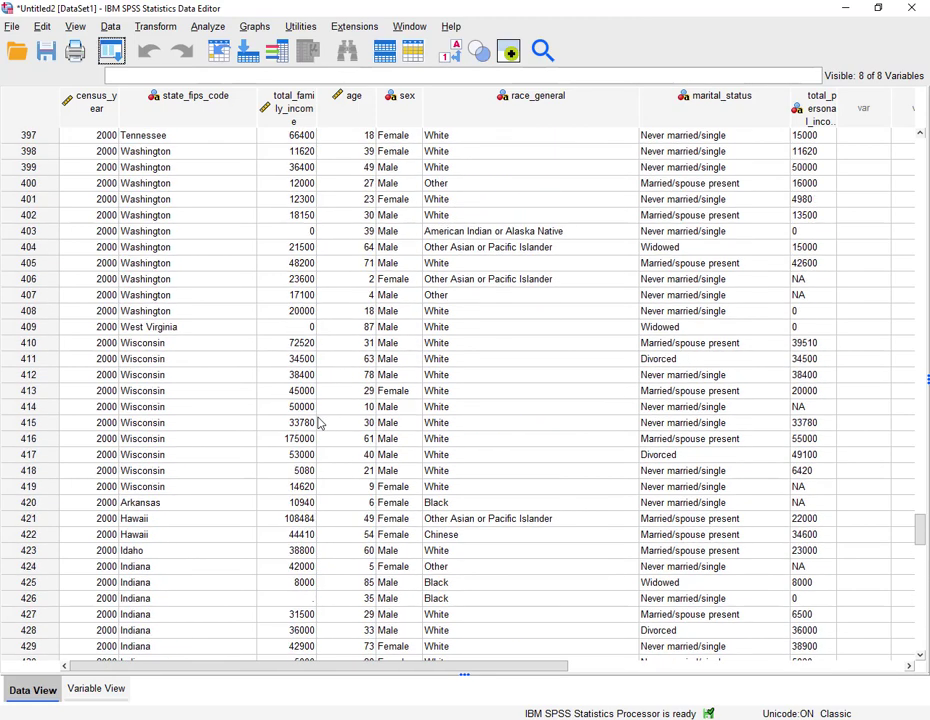
pyautogui.scroll(8, 319, 423)
# - Compare the Excel sheet with the SPSS data by switching between the two windows
pyautogui.hotkey('alt', 'Tab')
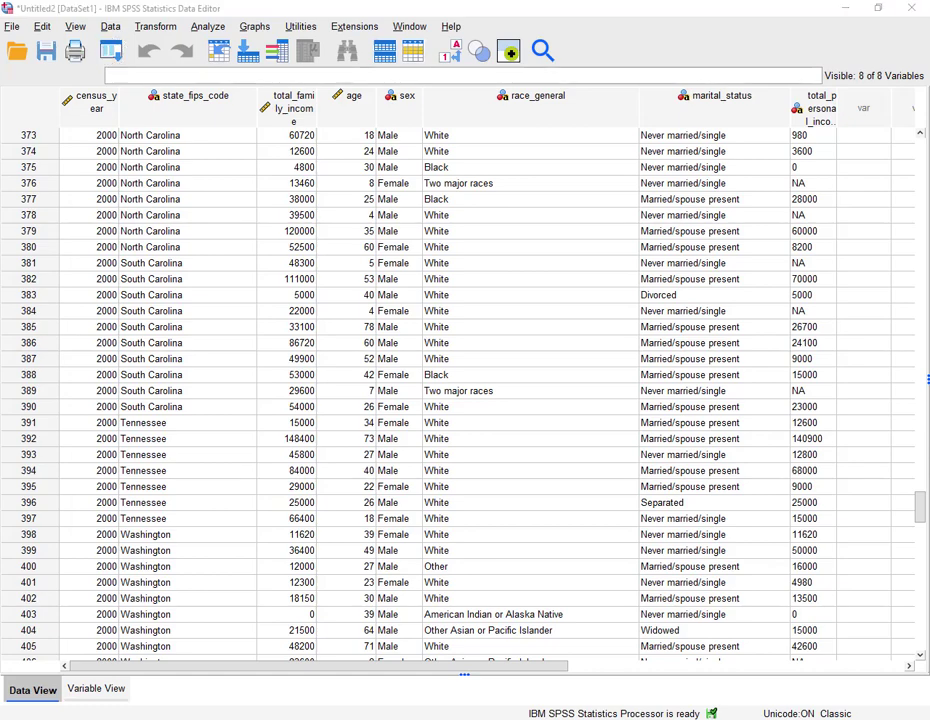
pyautogui.scroll(-4, 237, 415)
pyautogui.scroll(-9, 268, 521)
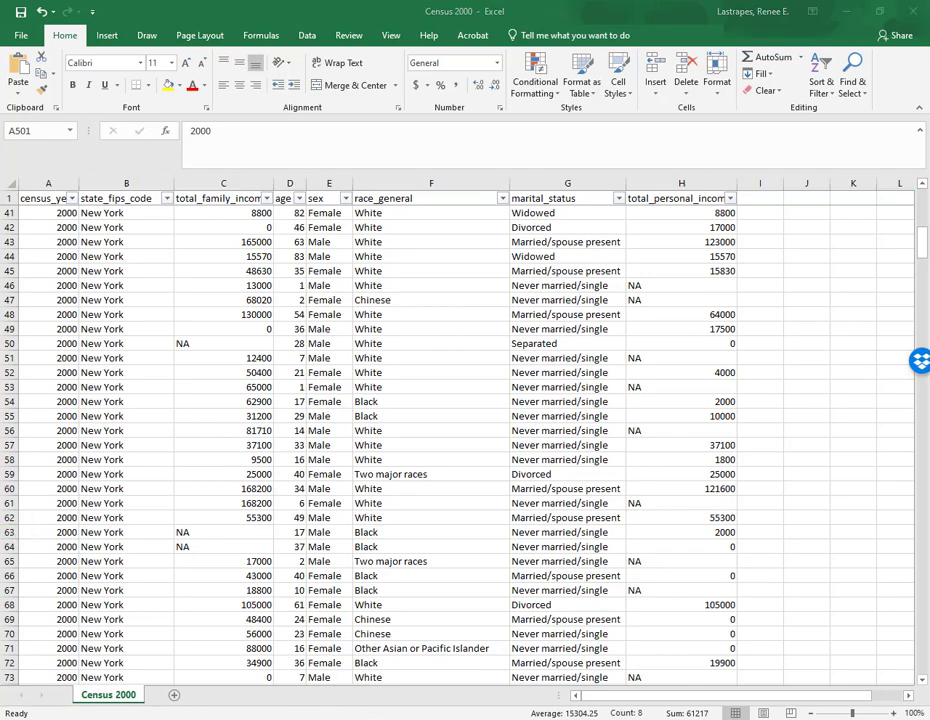
pyautogui.click(329, 680)
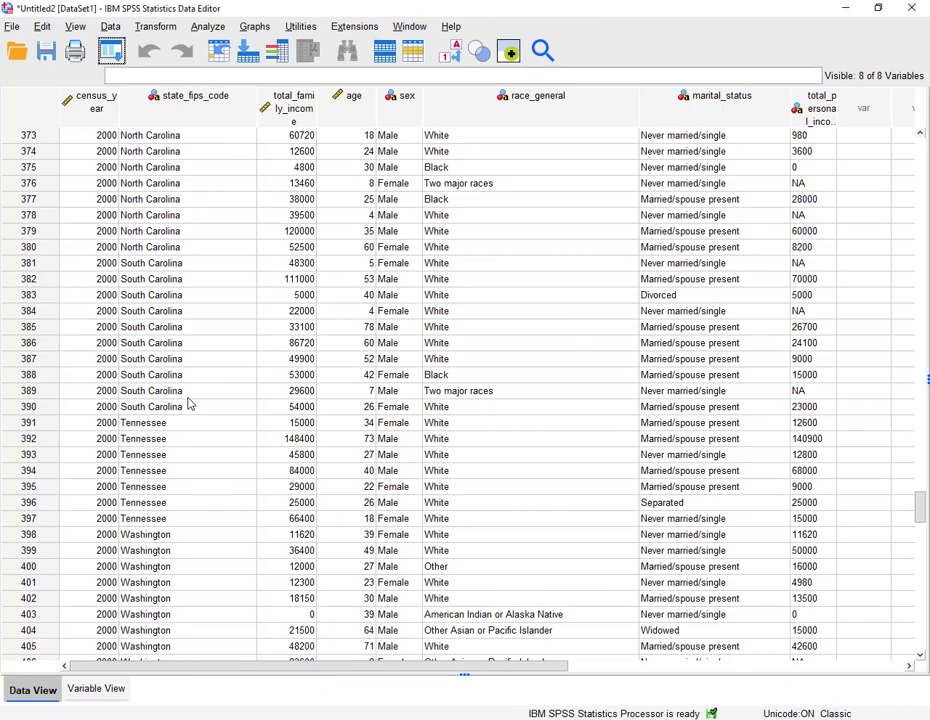
pyautogui.scroll(10, 527, 344)
pyautogui.moveTo(922, 481); pyautogui.dragTo(924, 205)
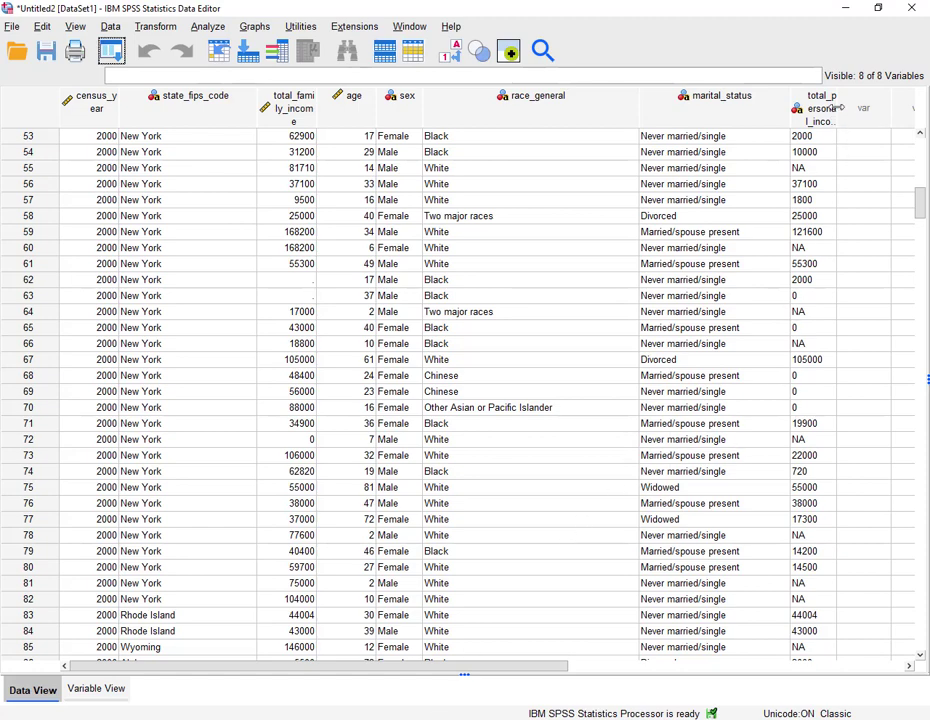
# - Widen the total_personal_income column so its full name shows
pyautogui.moveTo(835, 107); pyautogui.dragTo(916, 118)
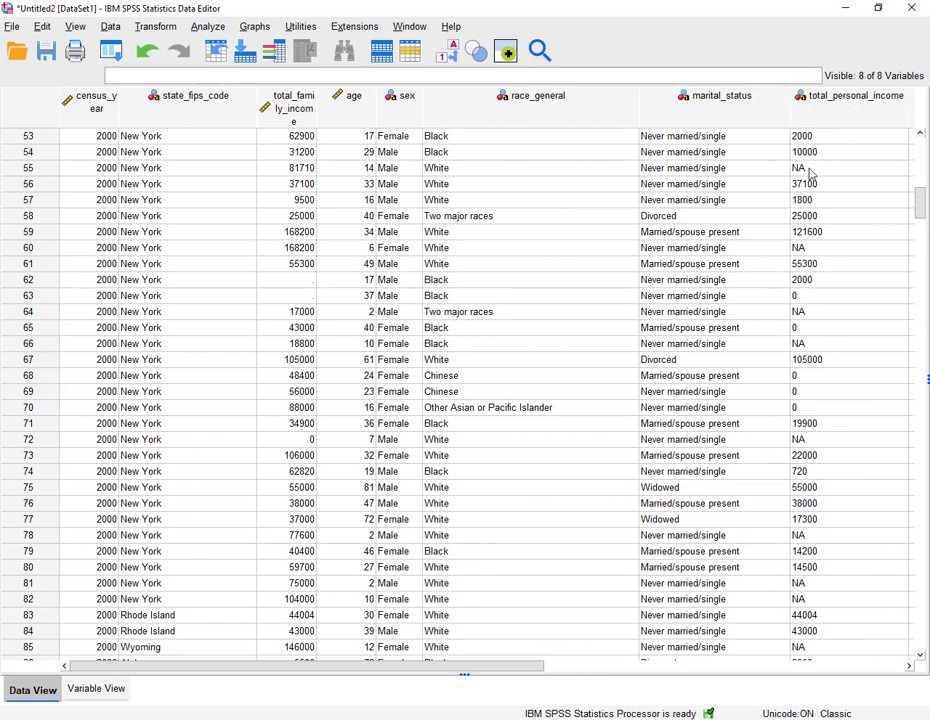
pyautogui.scroll(-4, 812, 173)
pyautogui.scroll(6, 810, 182)
pyautogui.scroll(-4, 815, 401)
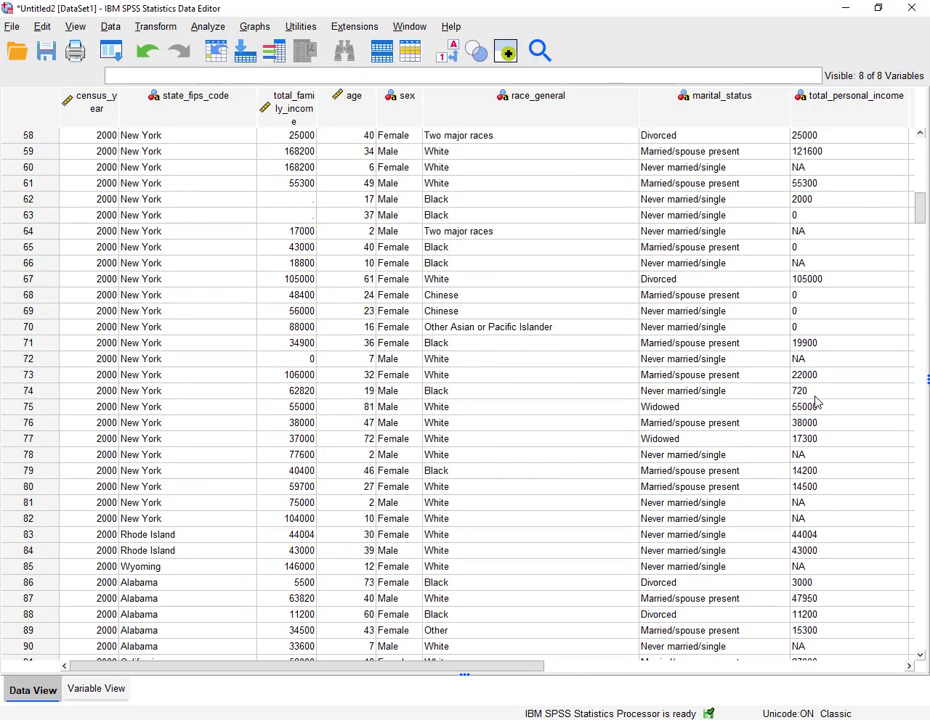
# - Scroll down and back up through the imported records in the data editor to check the values
pyautogui.scroll(-20, 815, 401)
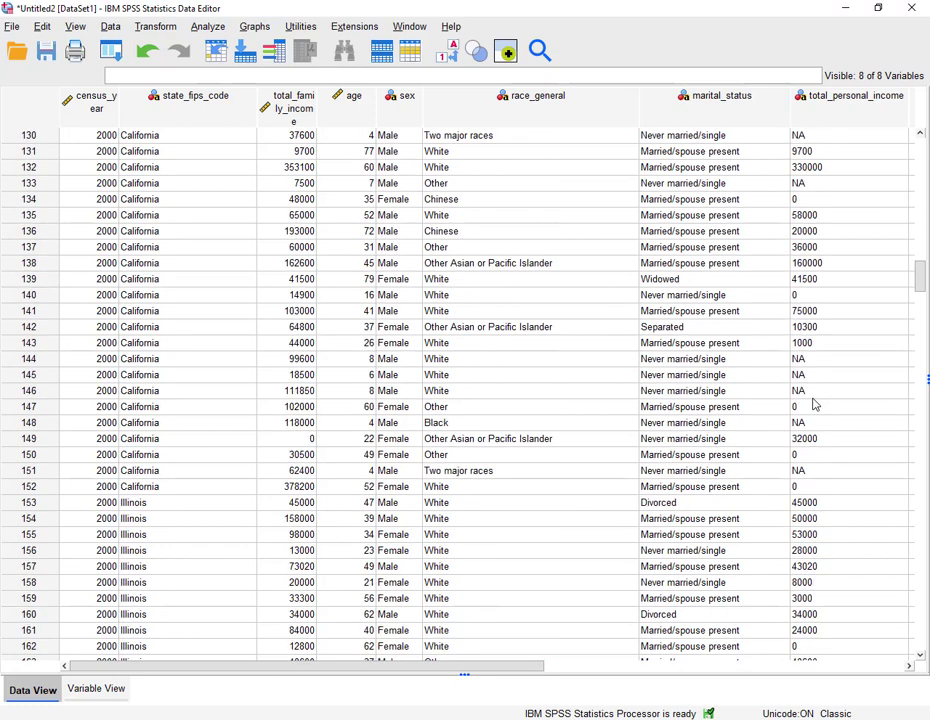
pyautogui.scroll(-20, 815, 403)
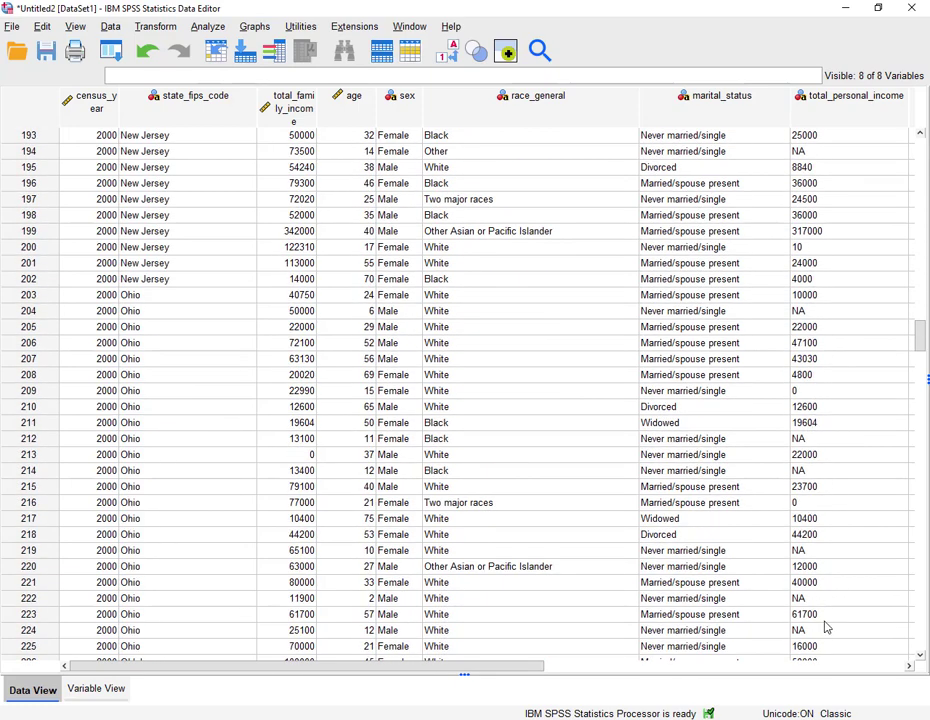
pyautogui.scroll(-11, 822, 603)
pyautogui.scroll(7, 824, 590)
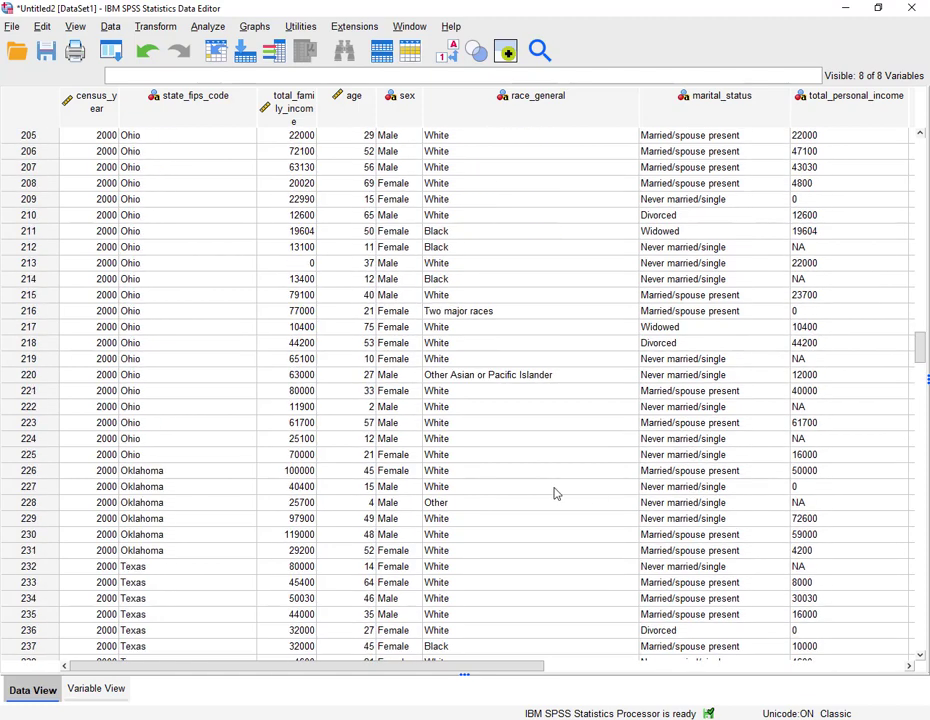
pyautogui.scroll(12, 532, 461)
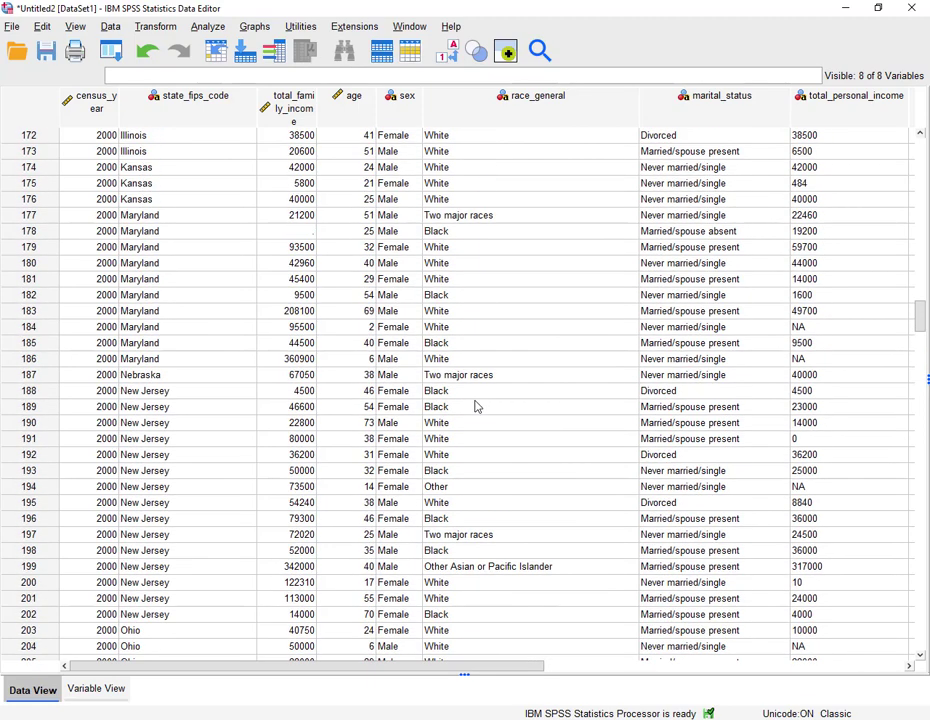
pyautogui.scroll(1, 461, 335)
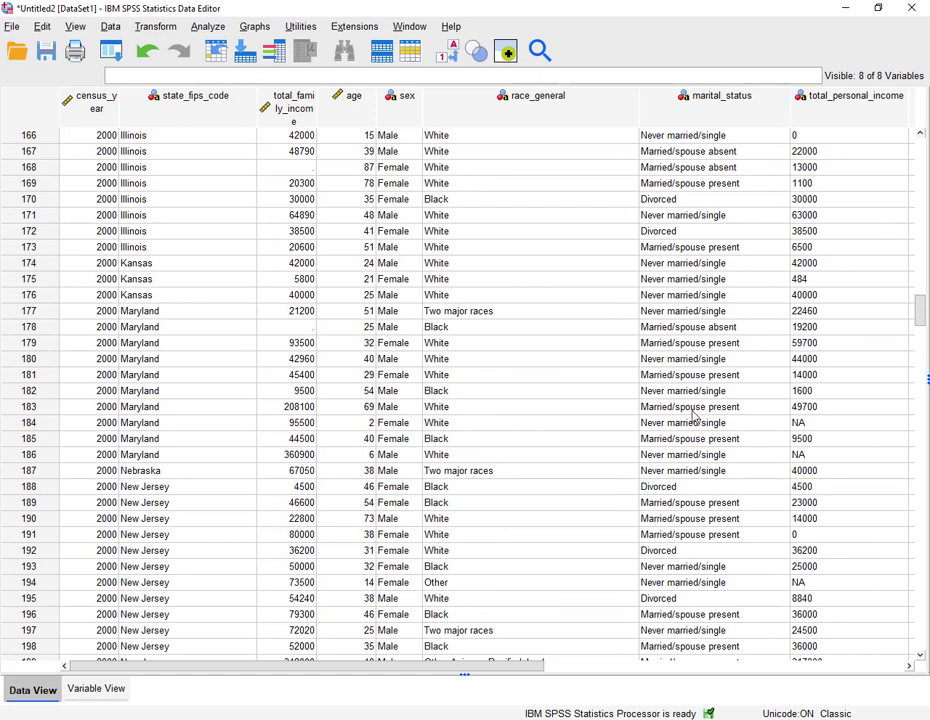
# - Switch to the variable view and widen the Name column so the full variable names show
pyautogui.click(81, 697)
pyautogui.moveTo(185, 74); pyautogui.dragTo(216, 76)
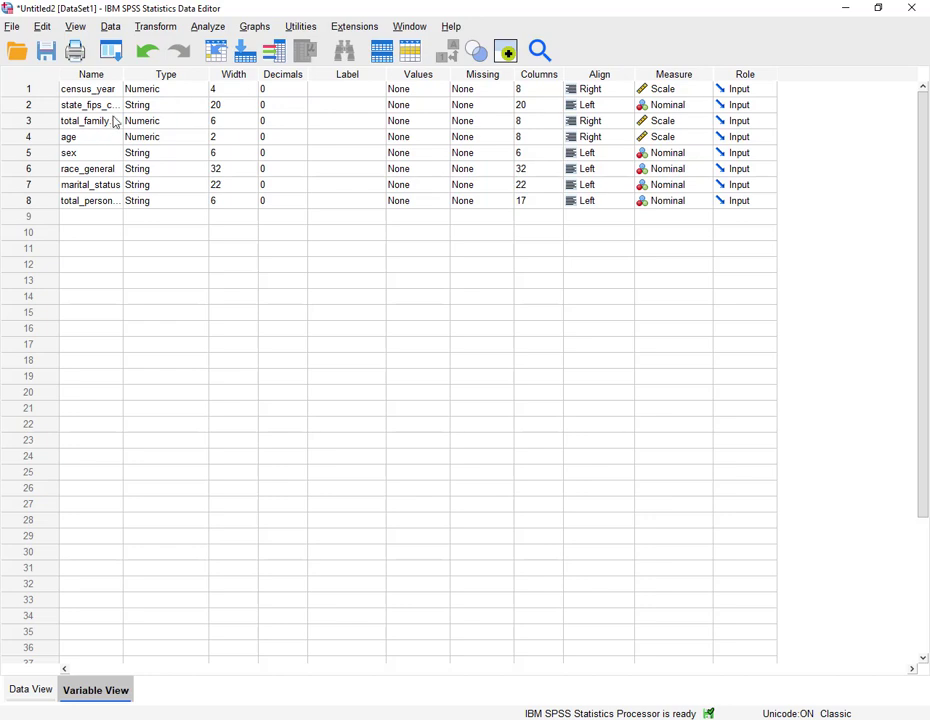
pyautogui.moveTo(123, 74); pyautogui.dragTo(172, 76)
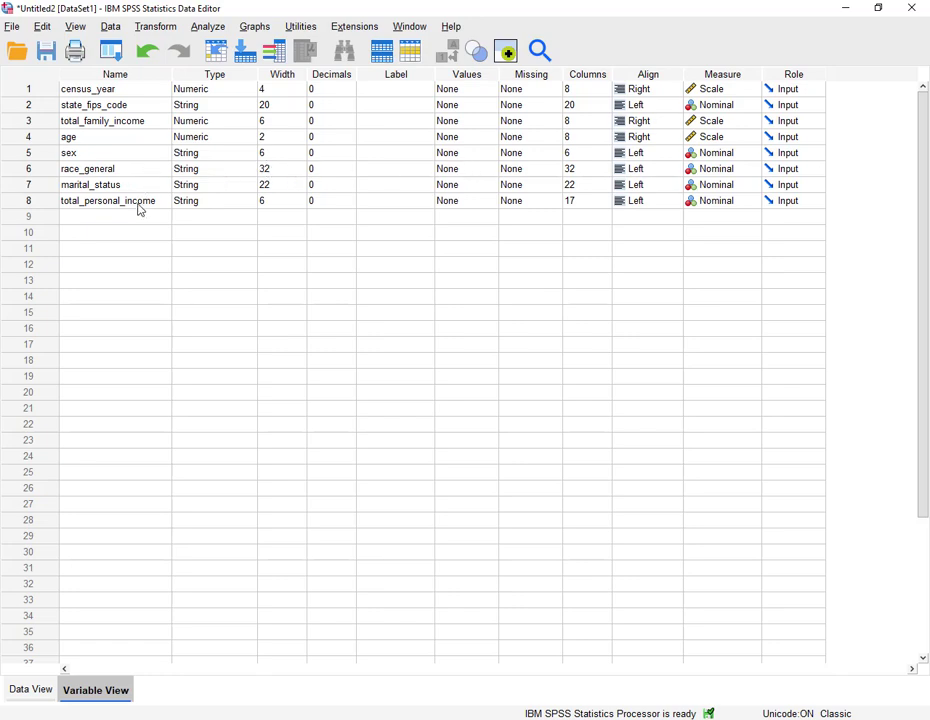
# - Change total_personal_income's type from String to Numeric and set its measure to Scale
pyautogui.click(253, 205)
pyautogui.click(250, 203)
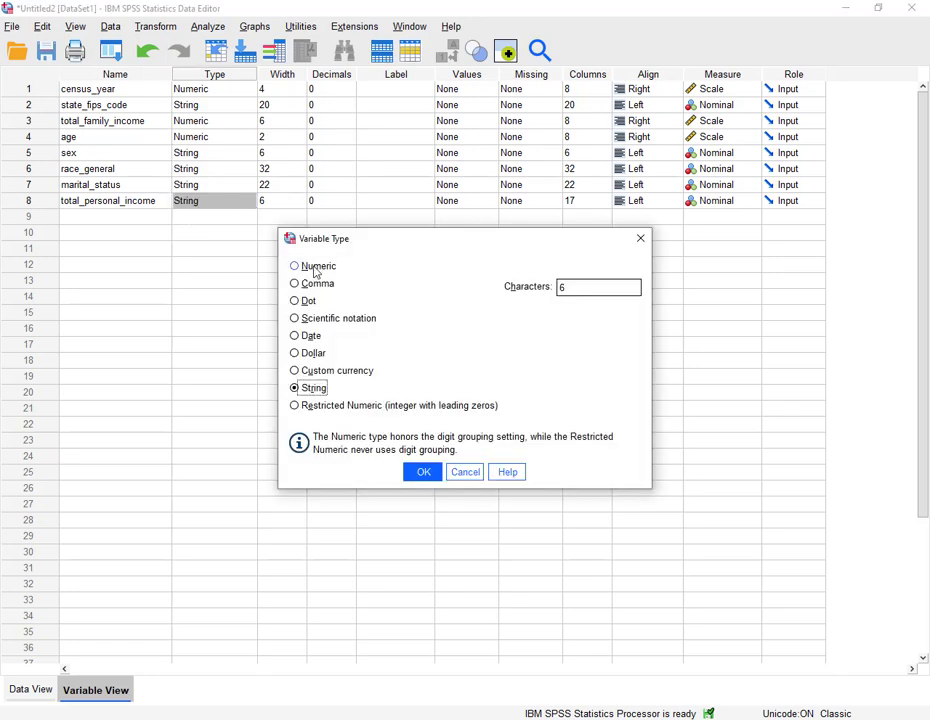
pyautogui.click(312, 269)
pyautogui.click(424, 473)
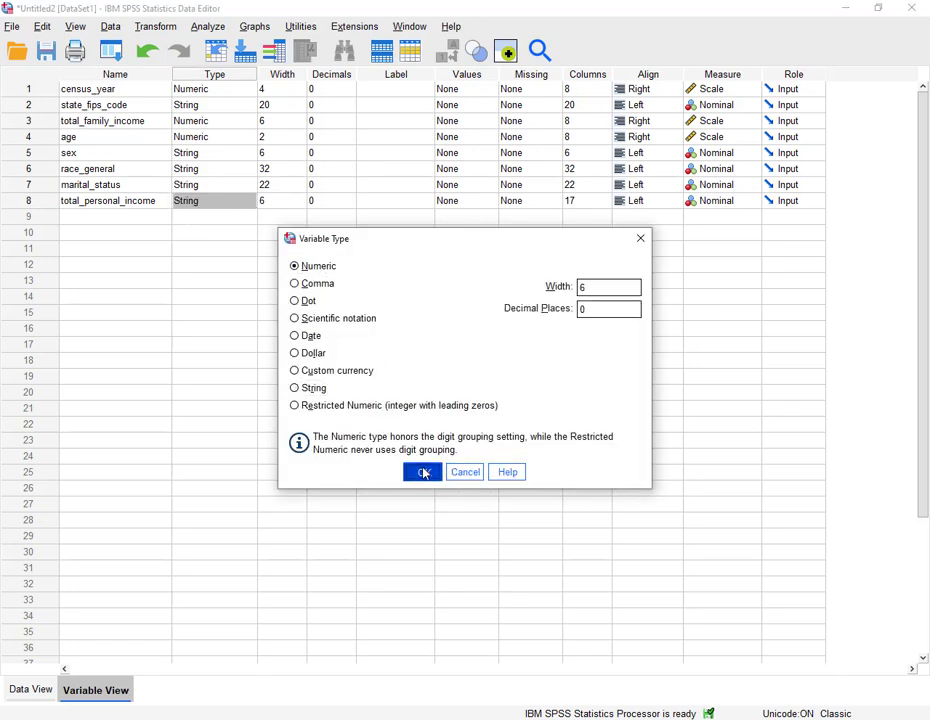
pyautogui.click(753, 206)
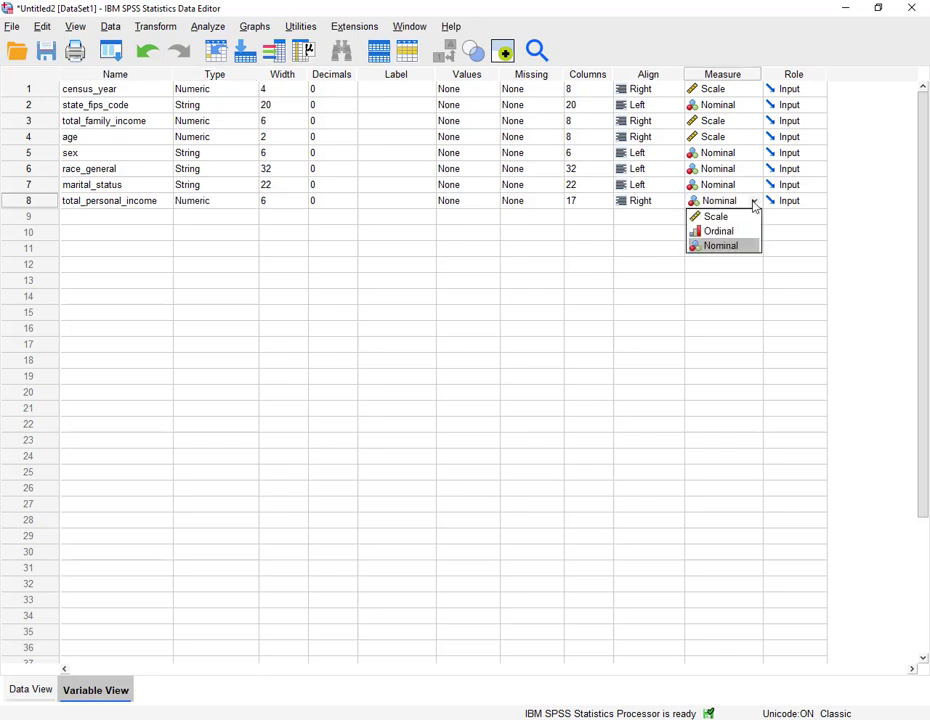
pyautogui.click(750, 217)
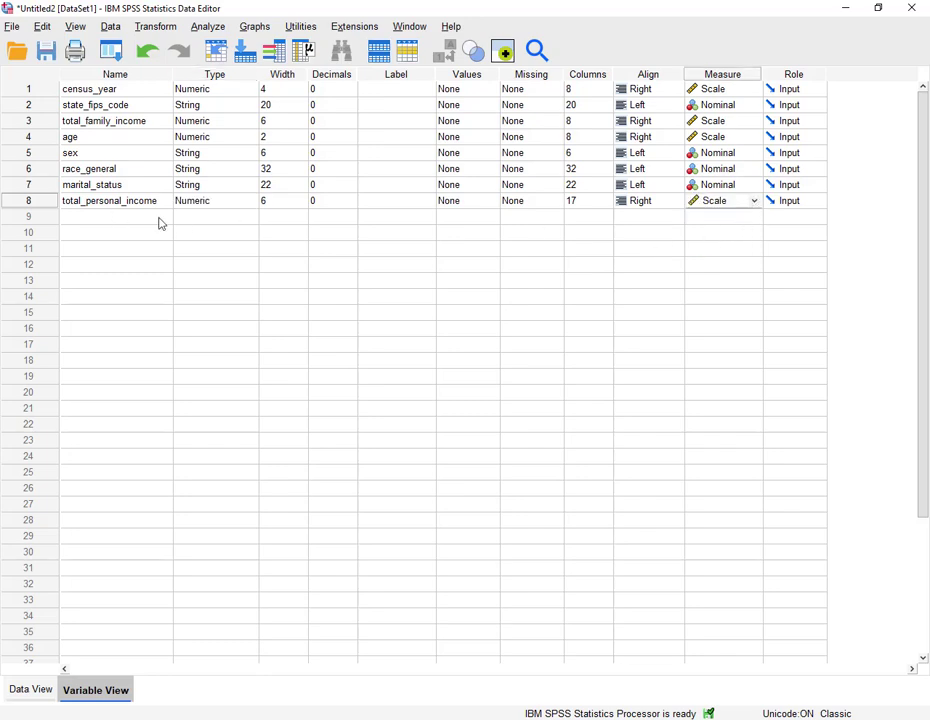
pyautogui.click(366, 219)
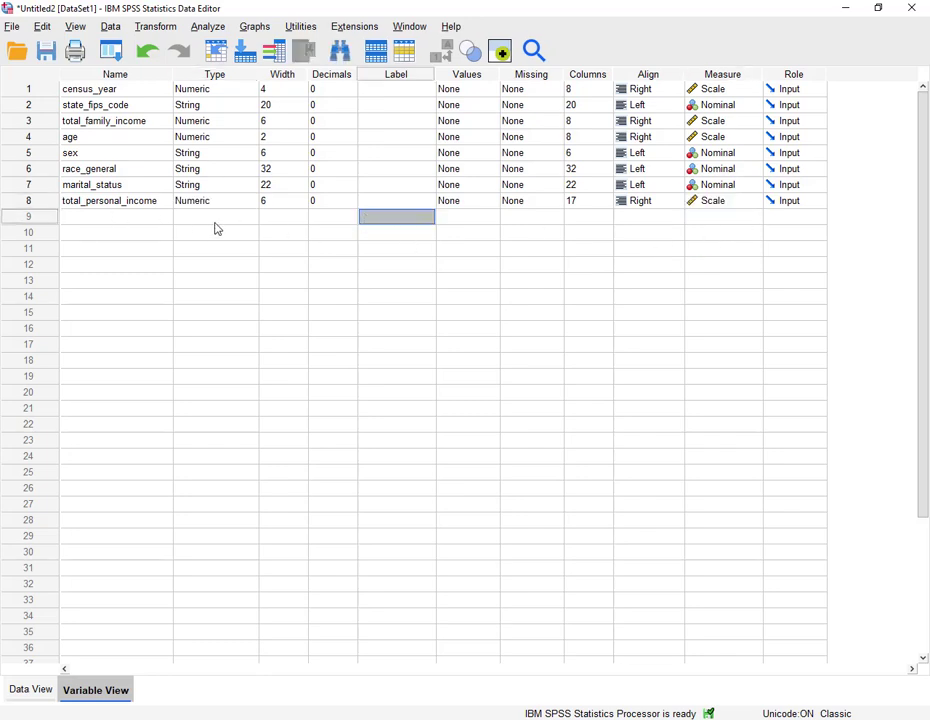
# - Return to the data view and scroll through the records to check the converted total_personal_income values
pyautogui.doubleClick(26, 92)
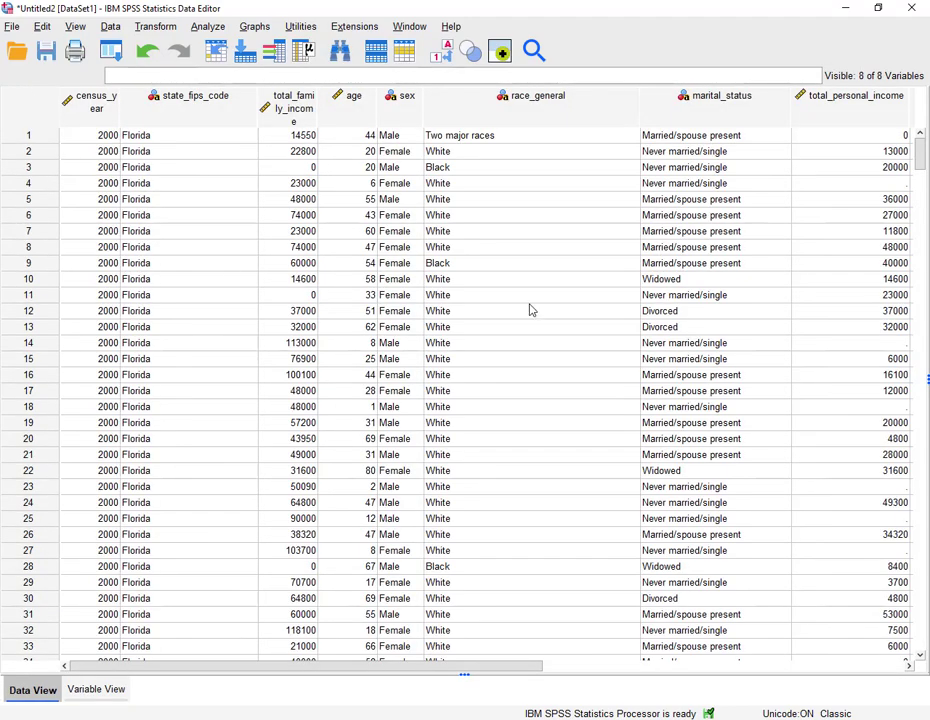
pyautogui.moveTo(390, 667); pyautogui.dragTo(499, 692)
pyautogui.scroll(-20, 629, 489)
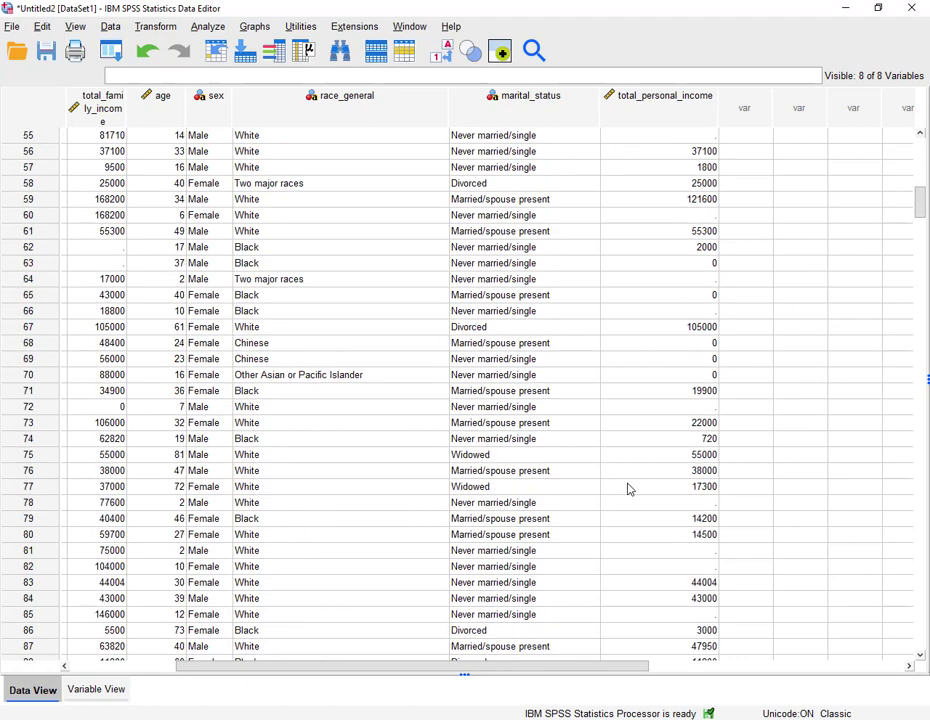
pyautogui.scroll(-15, 629, 489)
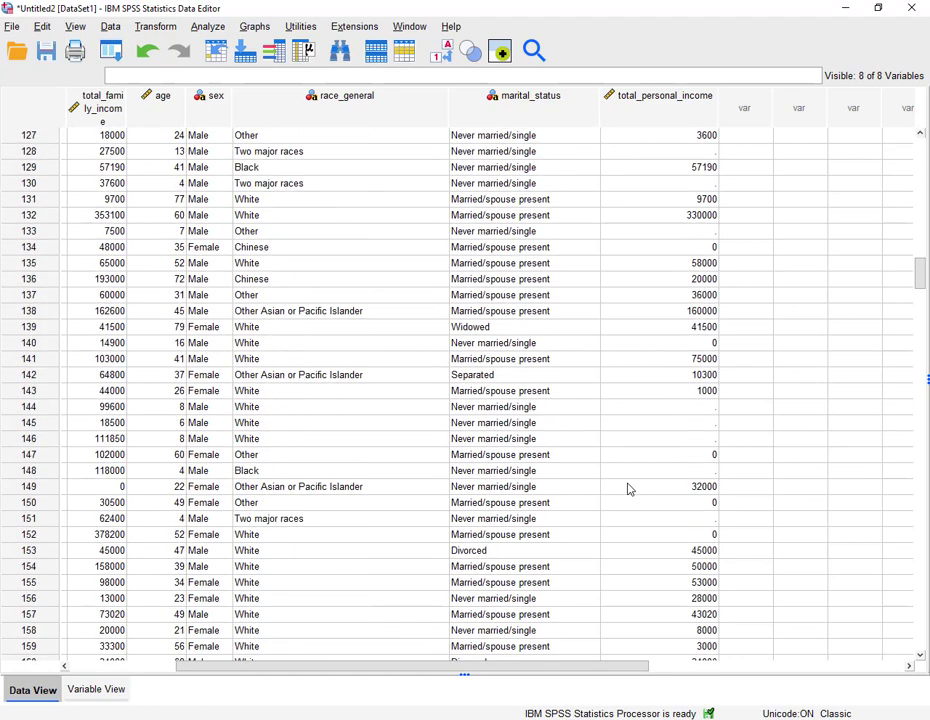
pyautogui.scroll(-14, 629, 489)
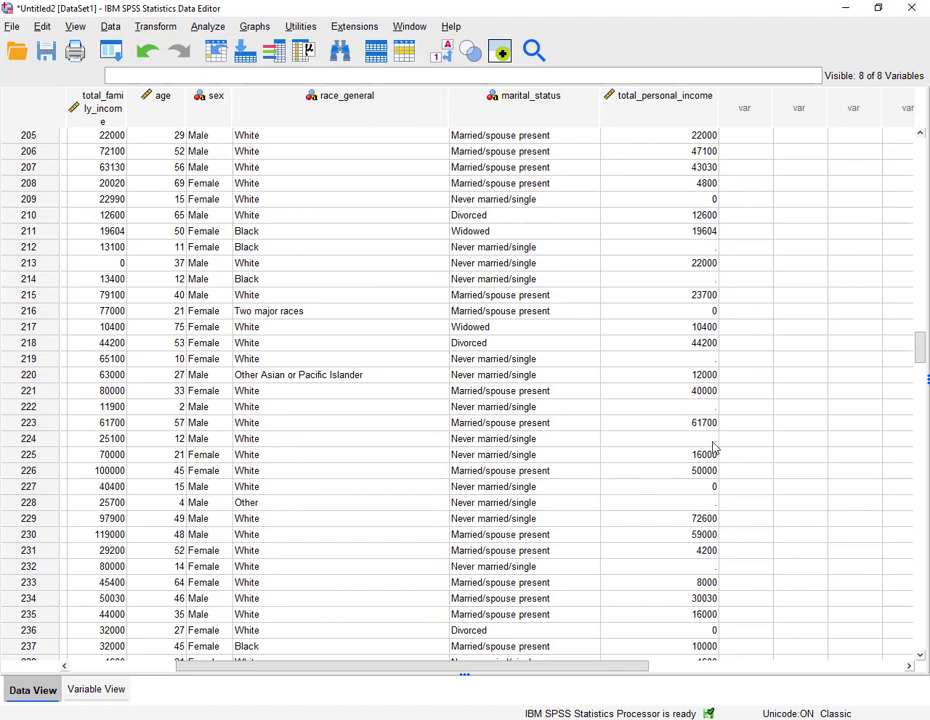
pyautogui.scroll(-20, 675, 502)
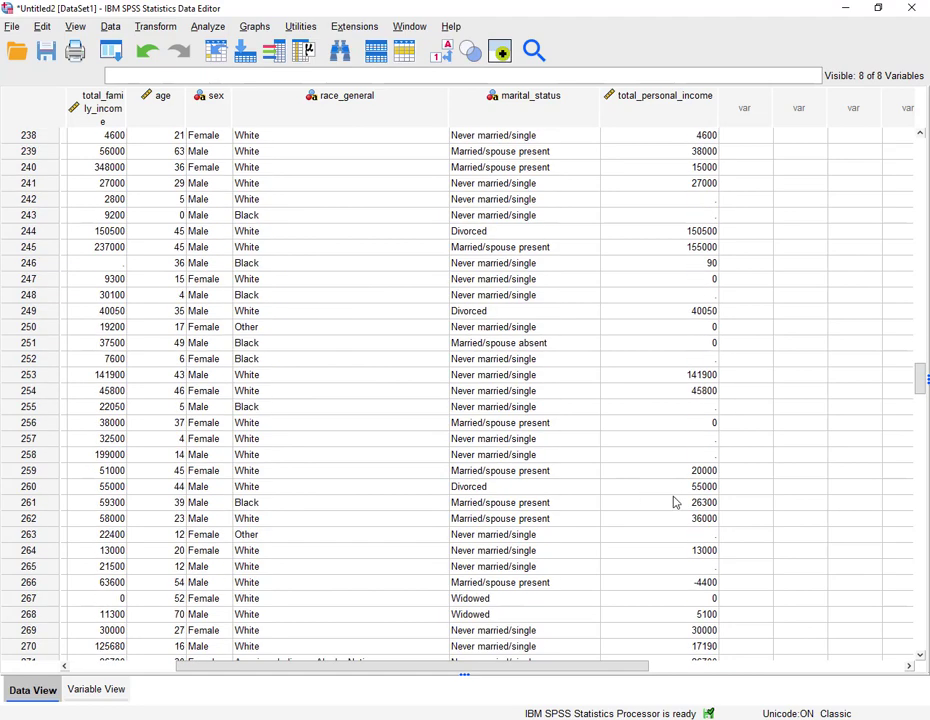
pyautogui.scroll(-20, 675, 502)
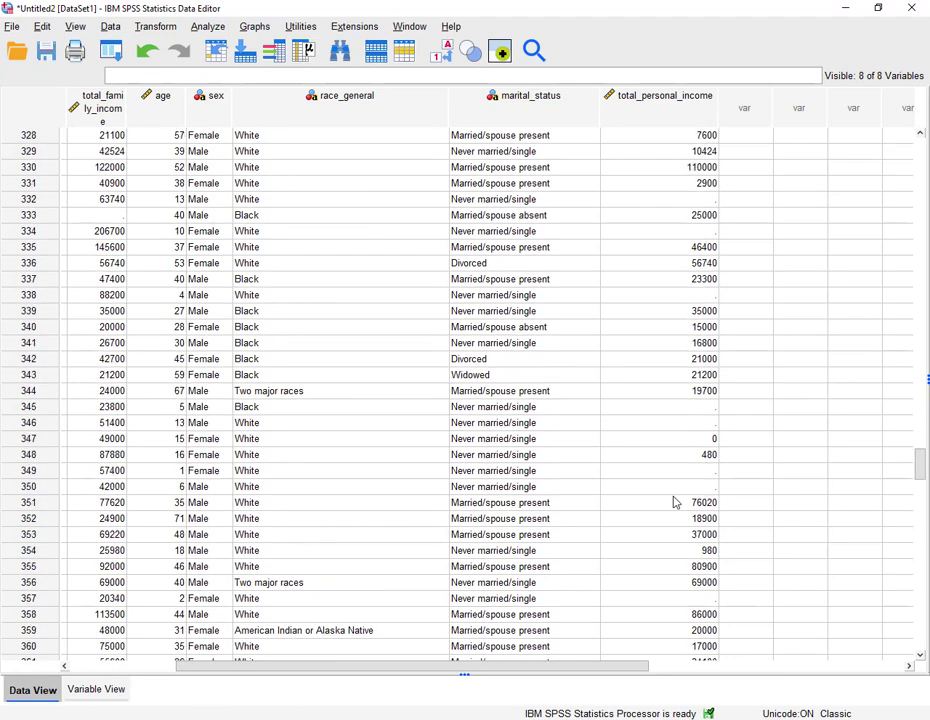
pyautogui.scroll(17, 675, 502)
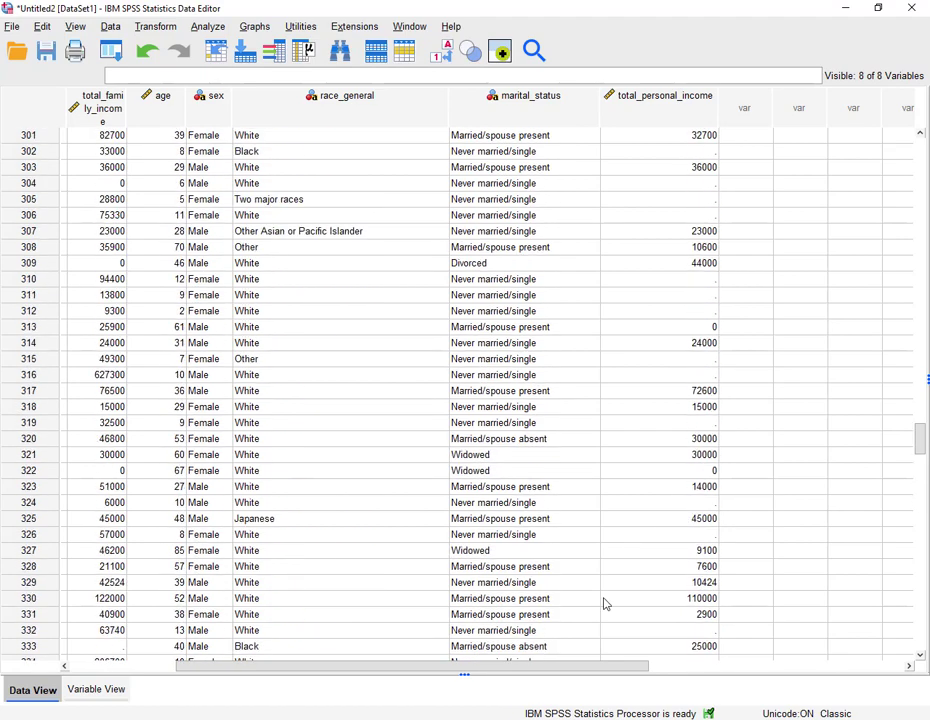
pyautogui.scroll(4, 225, 495)
pyautogui.scroll(6, 100, 390)
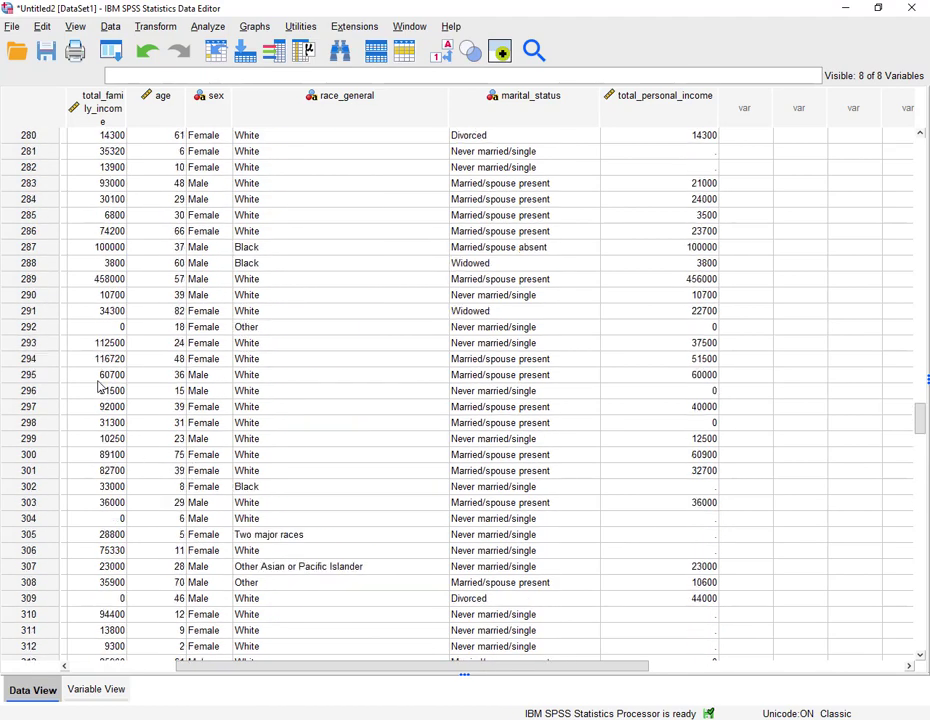
# - Widen the total_family_income column so its full name shows, then scroll through its values
pyautogui.click(122, 110)
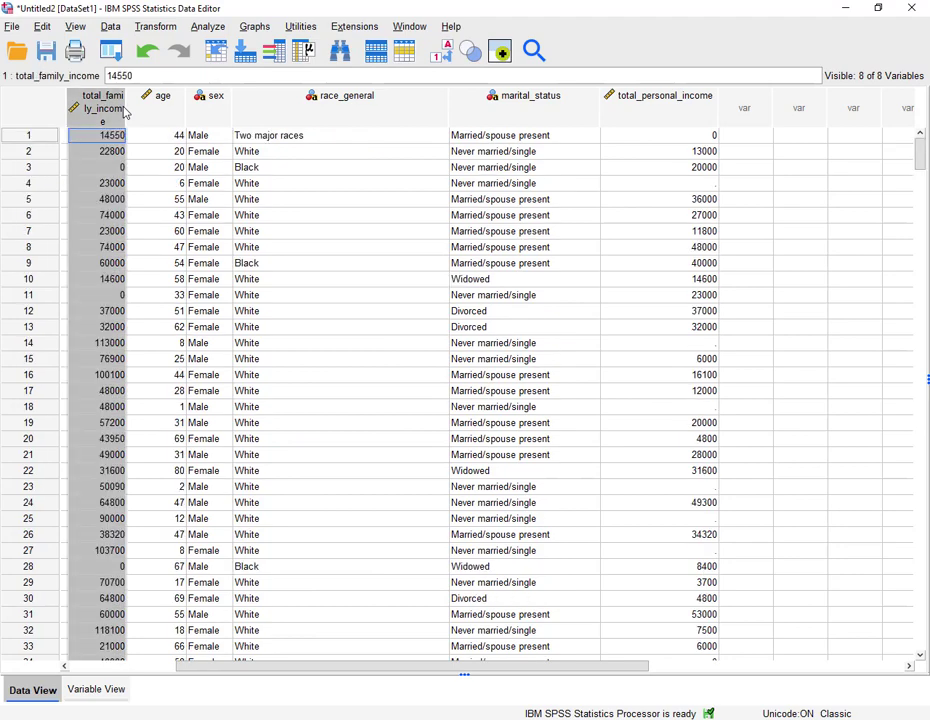
pyautogui.moveTo(126, 107); pyautogui.dragTo(166, 112)
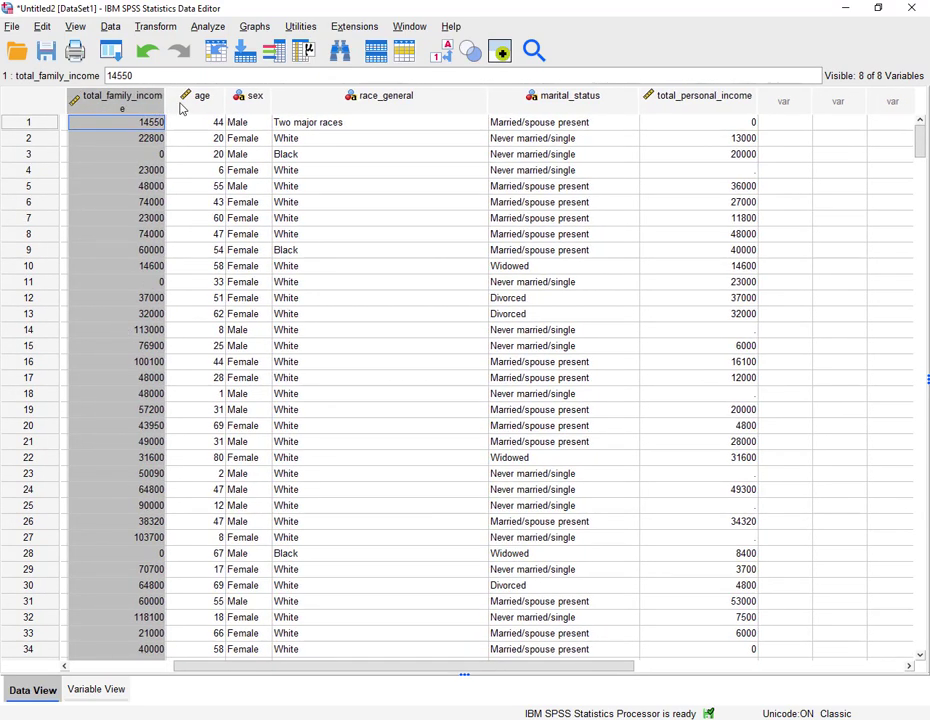
pyautogui.moveTo(165, 107); pyautogui.dragTo(172, 100)
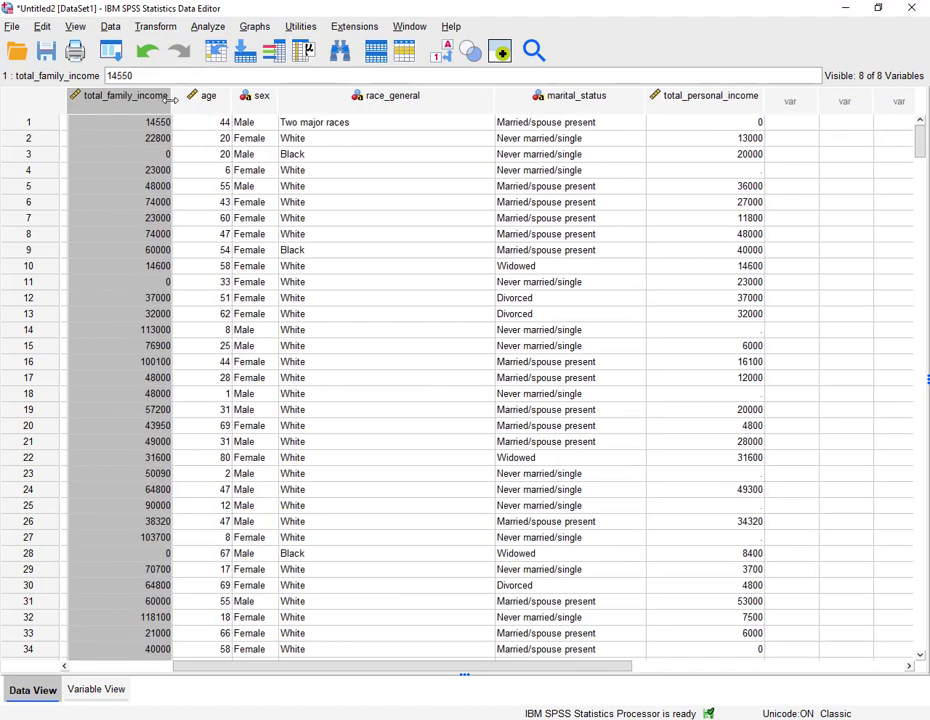
pyautogui.click(163, 156)
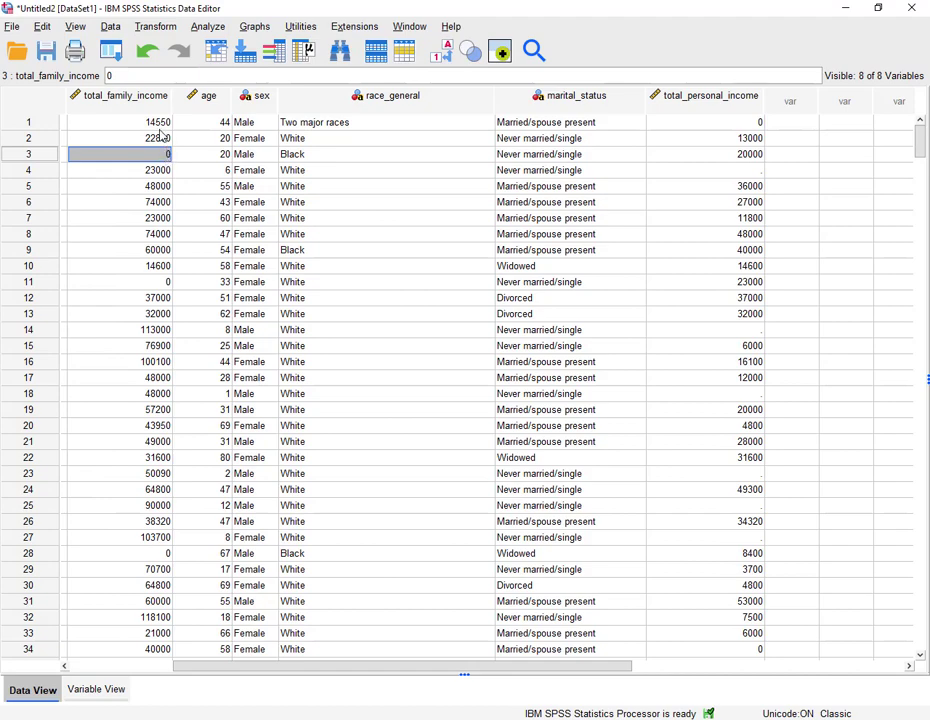
pyautogui.scroll(-3, 158, 295)
pyautogui.scroll(-9, 160, 289)
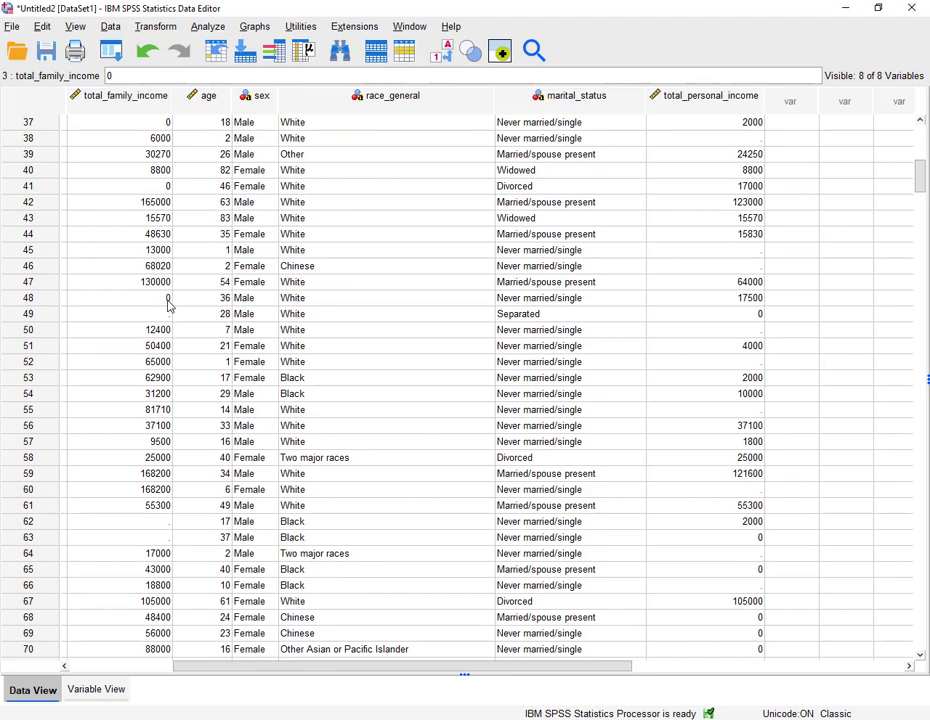
pyautogui.scroll(-1, 172, 305)
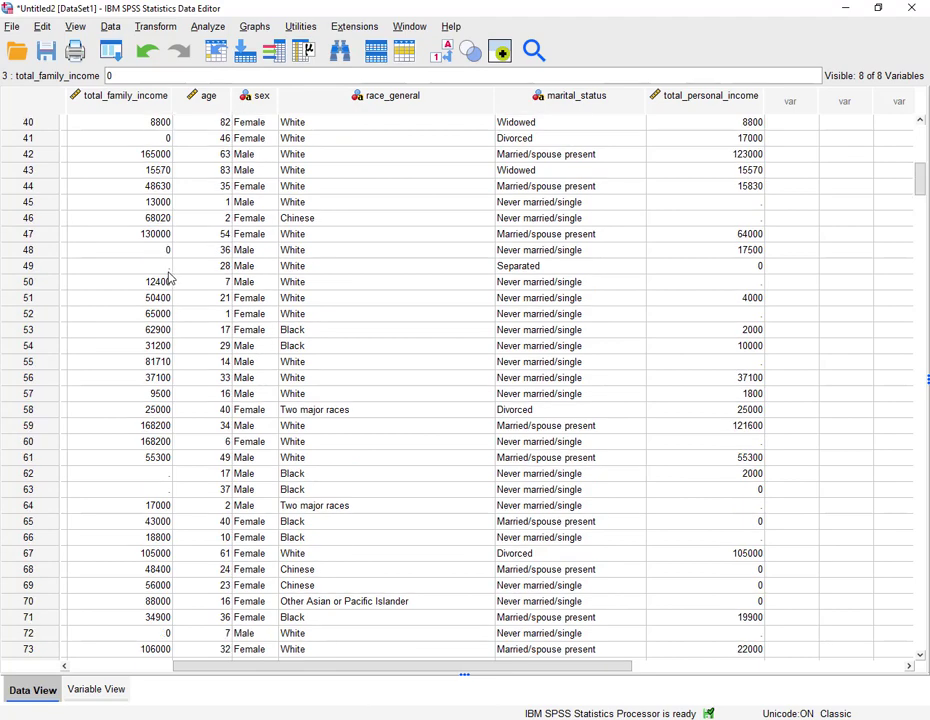
pyautogui.scroll(-5, 165, 285)
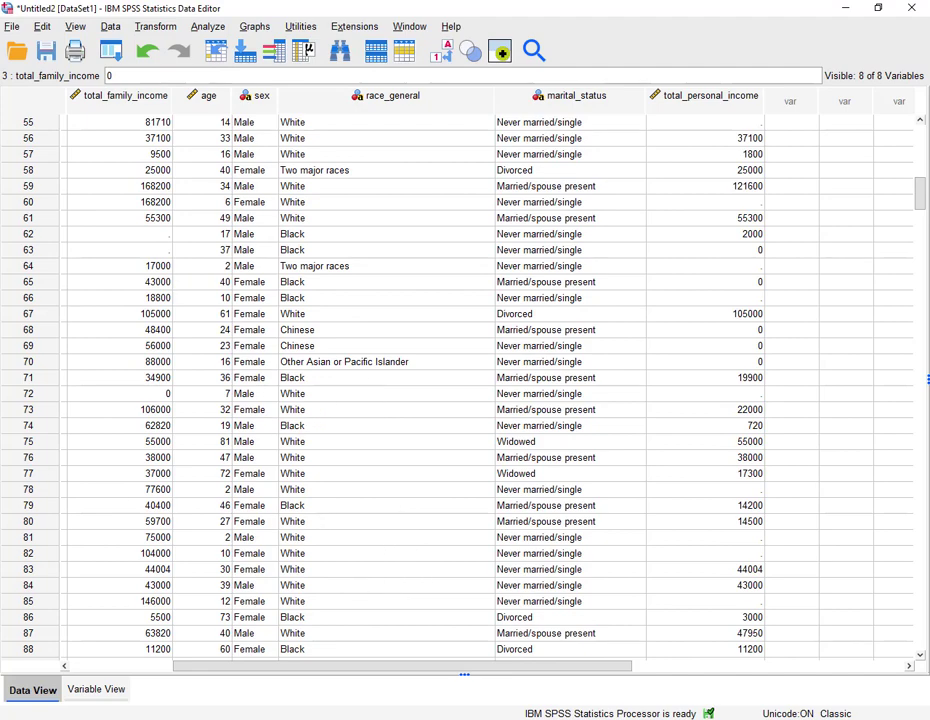
# - Switch to the Word assignment document and color the first task, "Import the CSV file into SPSS", red
pyautogui.hotkey('alt', 'Tab')
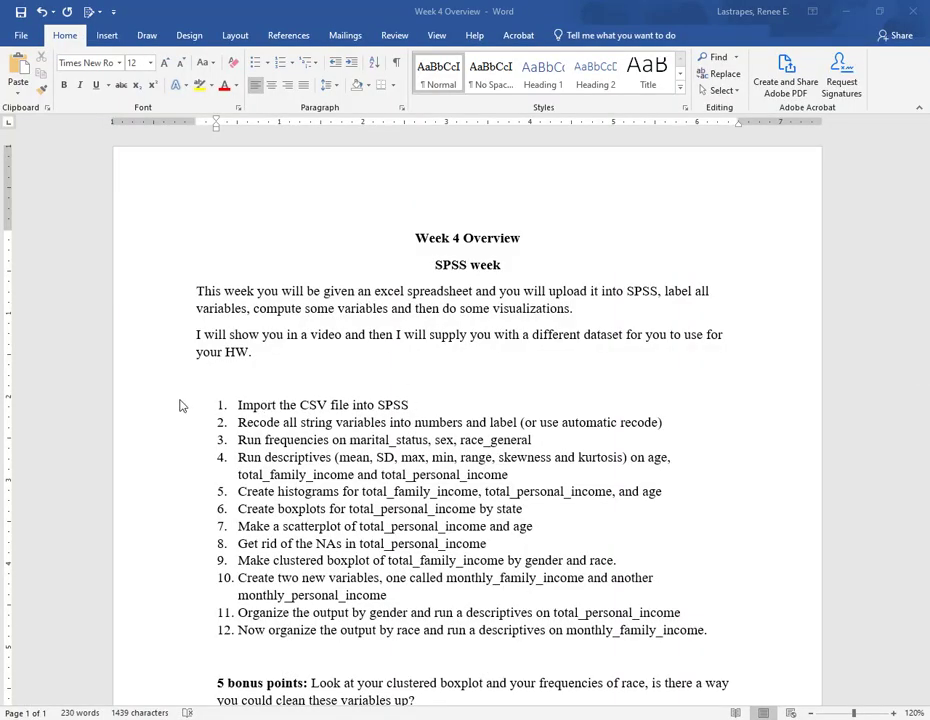
pyautogui.click(149, 410)
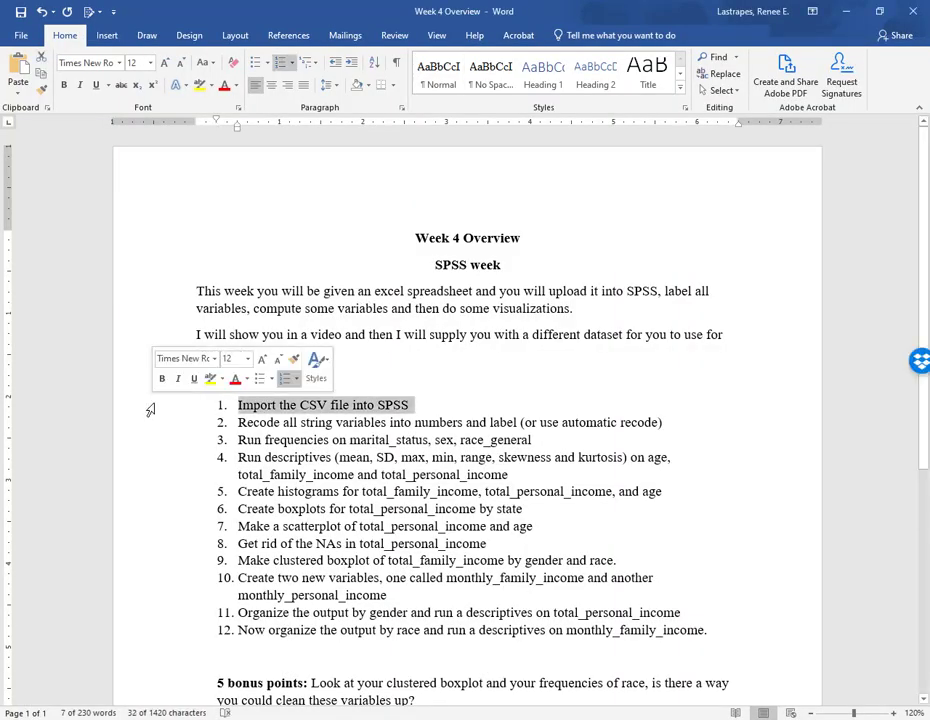
pyautogui.click(235, 378)
pyautogui.click(490, 384)
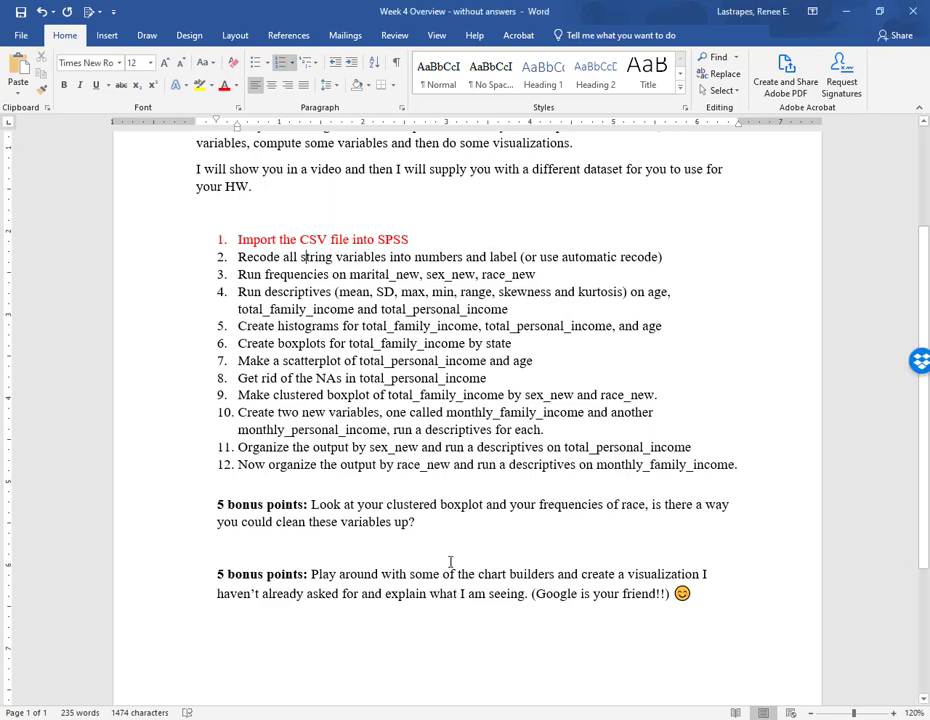
# - Switch back to SPSS and review the variables in the data and variable views
pyautogui.hotkey('alt', 'Tab')
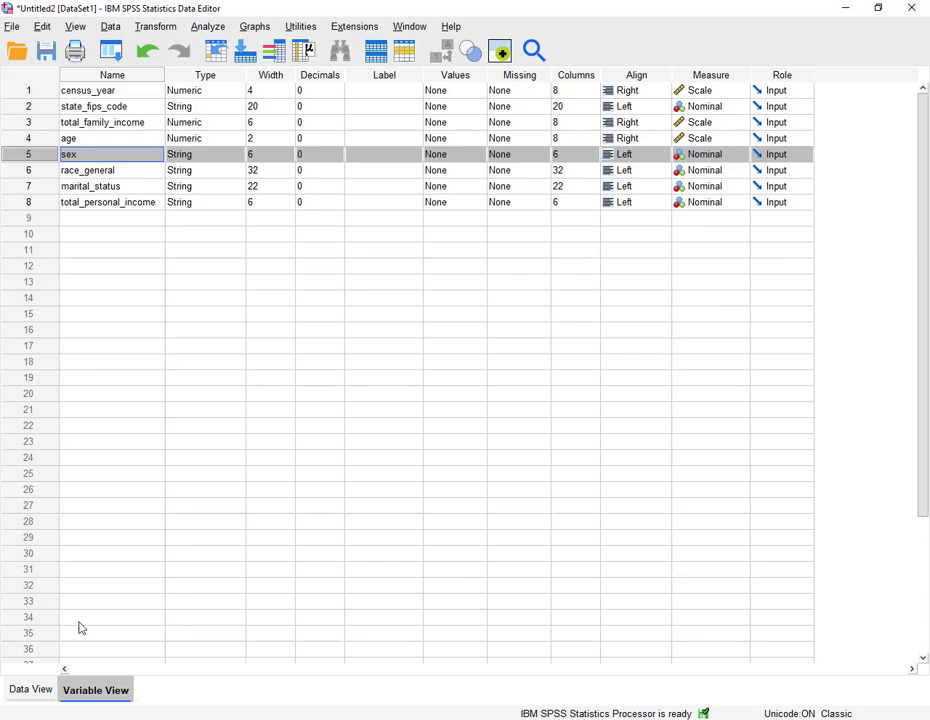
pyautogui.doubleClick(53, 212)
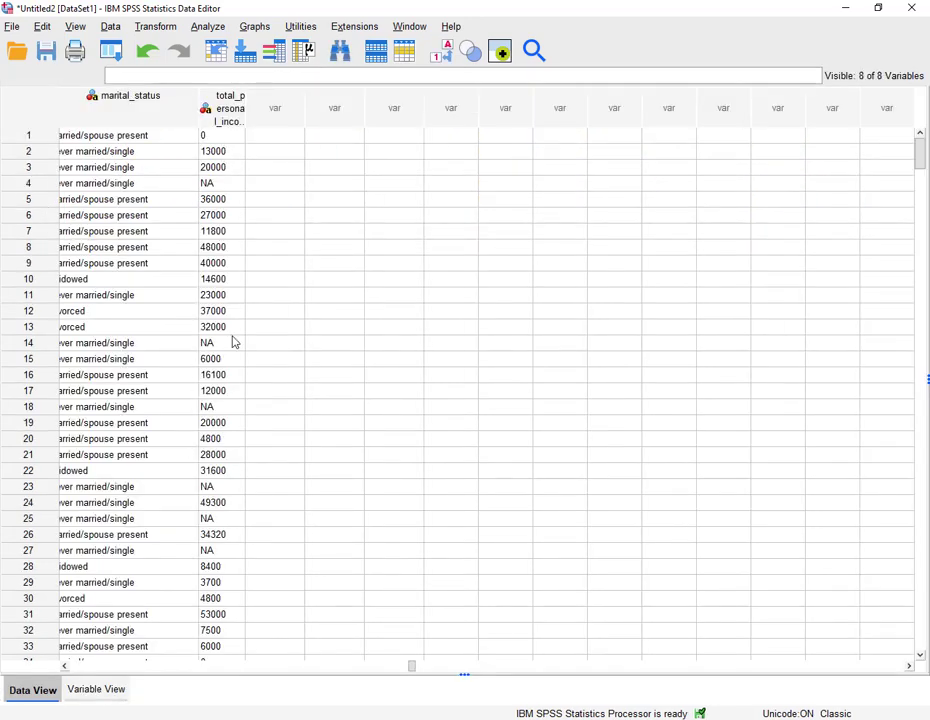
pyautogui.click(112, 692)
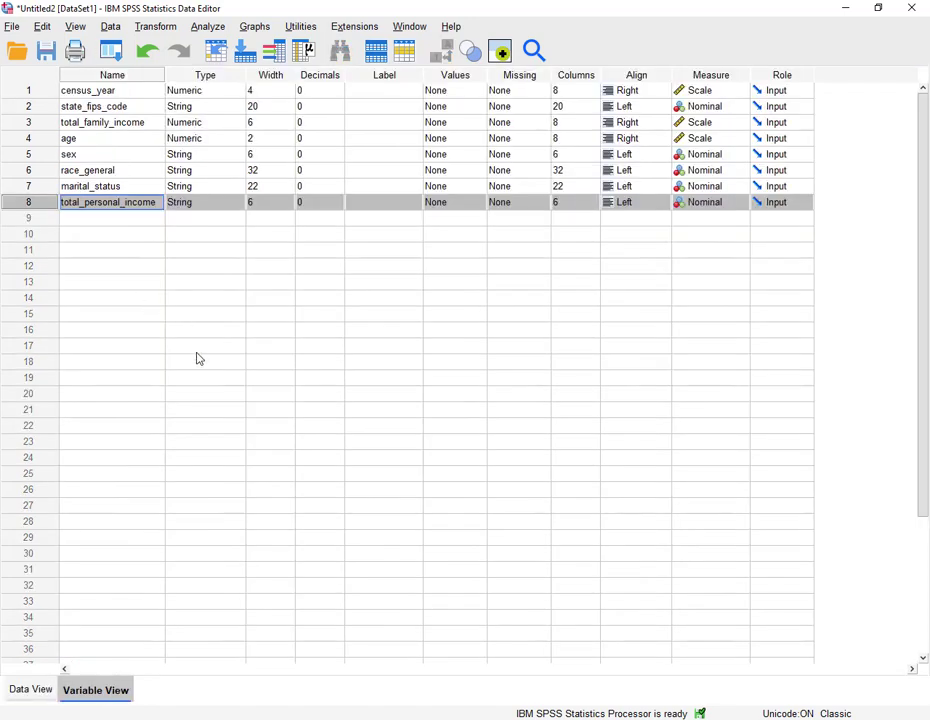
# - Switch to the Word assignment document and edit task 2 to read "Recode all categorical string variables"
pyautogui.click(395, 718)
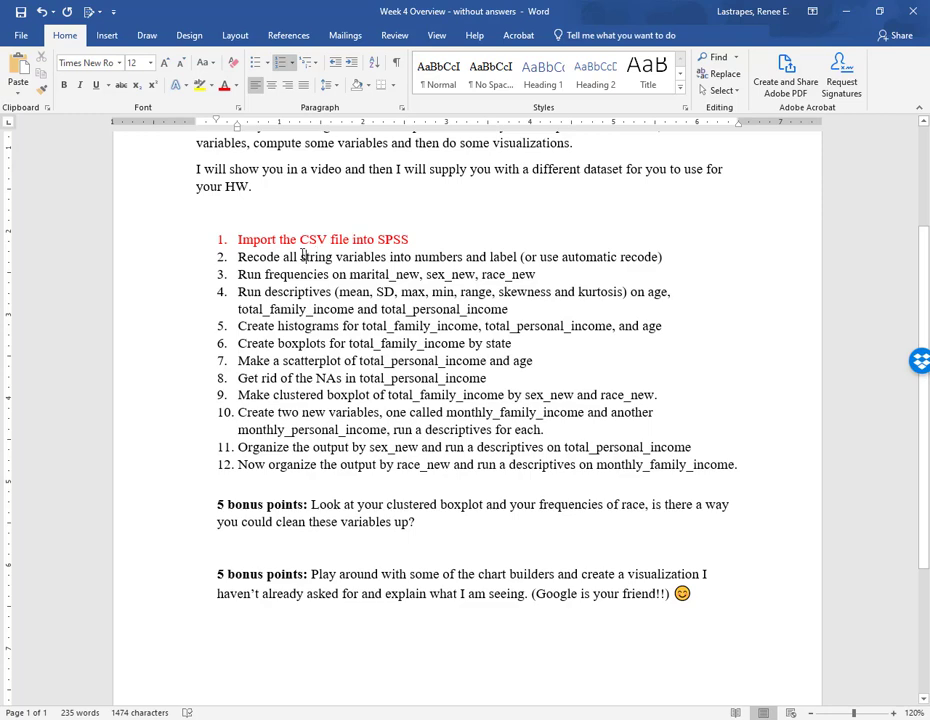
pyautogui.write('catego')
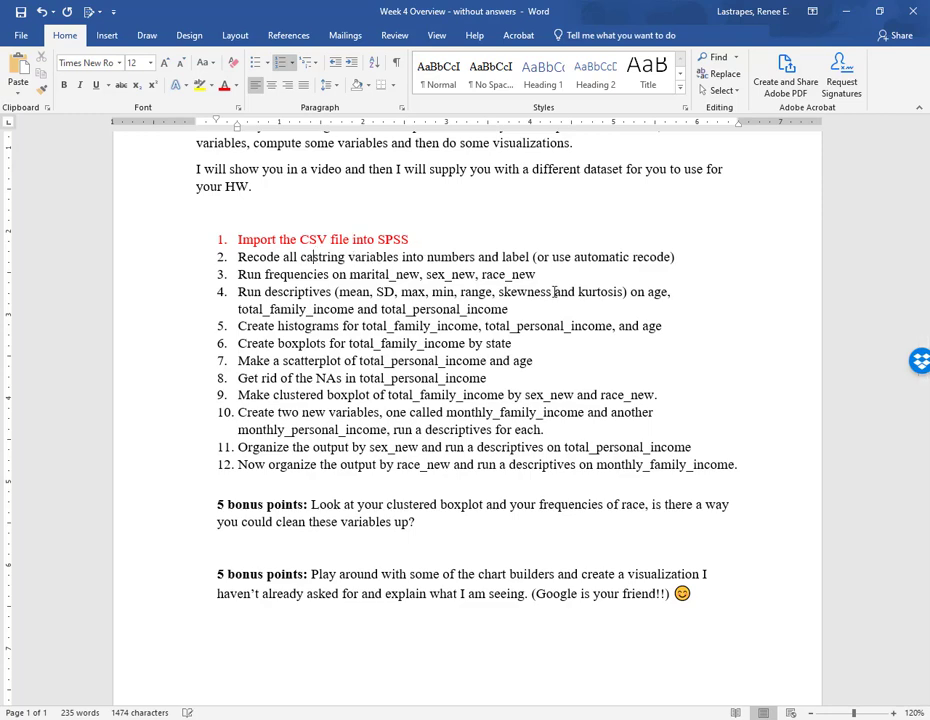
pyautogui.write('rical')
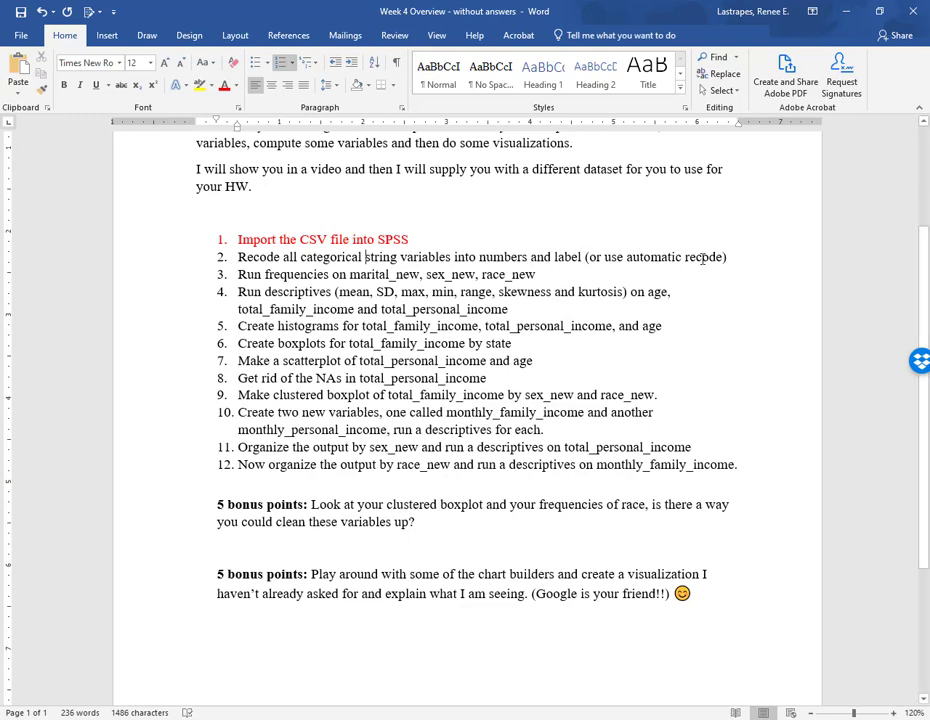
# - Switch back to SPSS and scroll through the records in the data view
pyautogui.hotkey('alt', 'Tab')
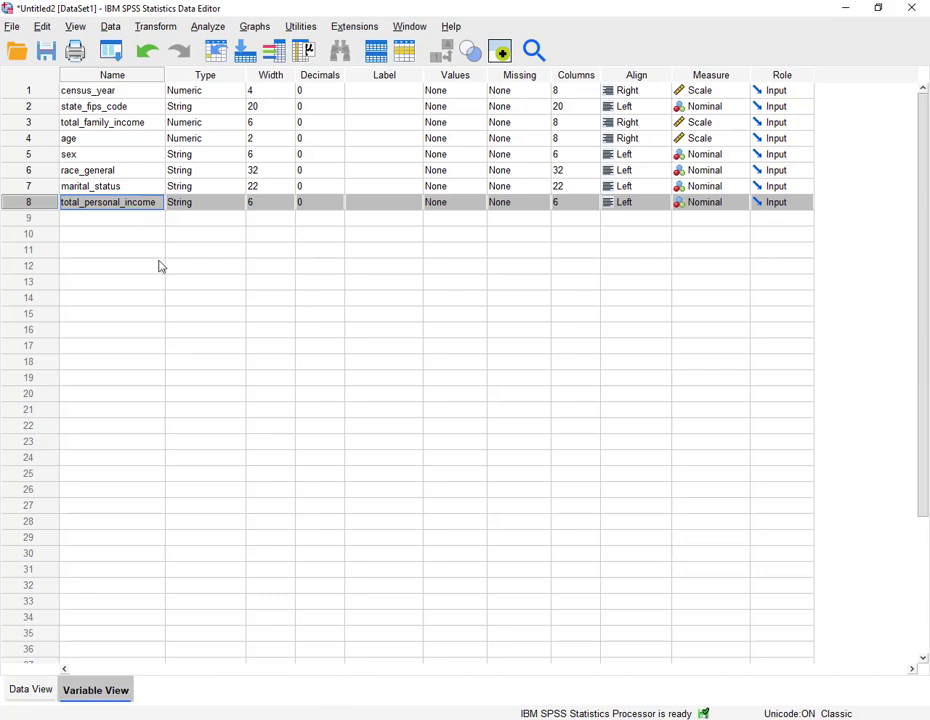
pyautogui.doubleClick(30, 113)
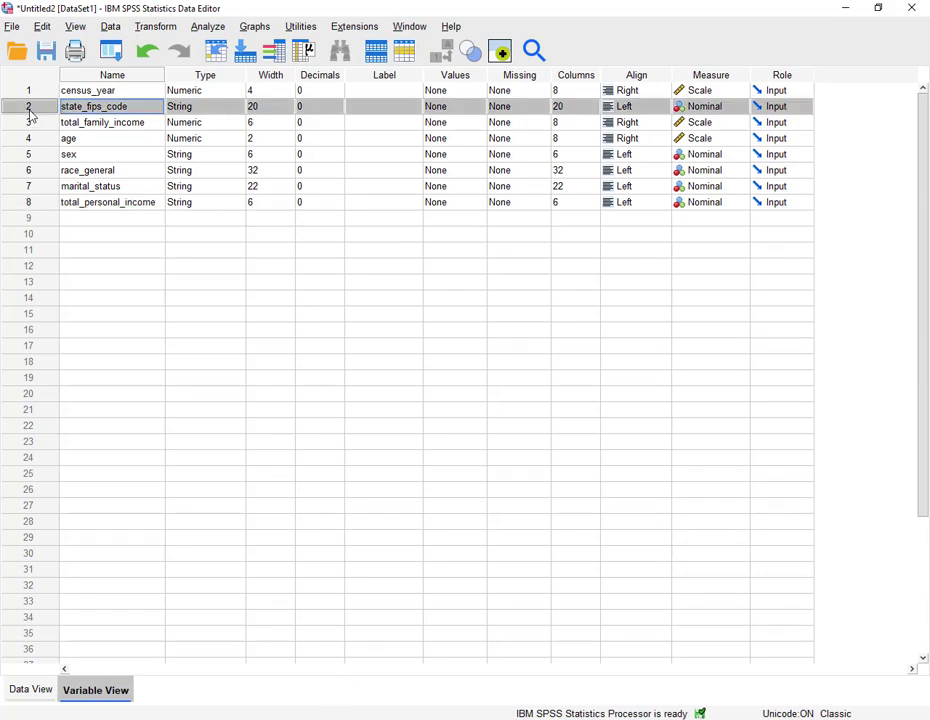
pyautogui.scroll(-20, 118, 407)
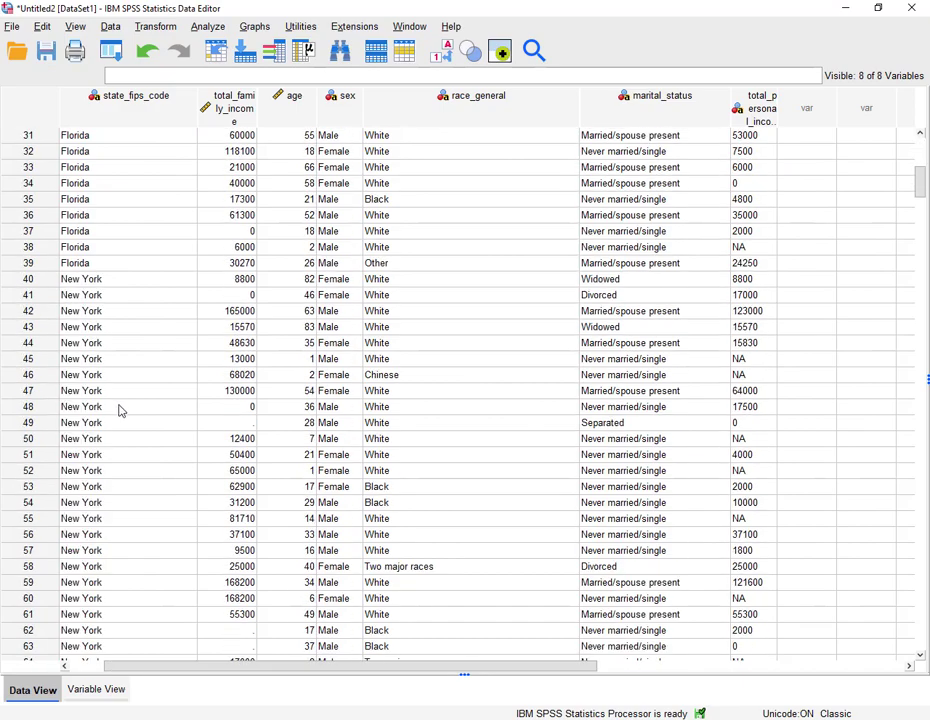
pyautogui.scroll(-8, 123, 428)
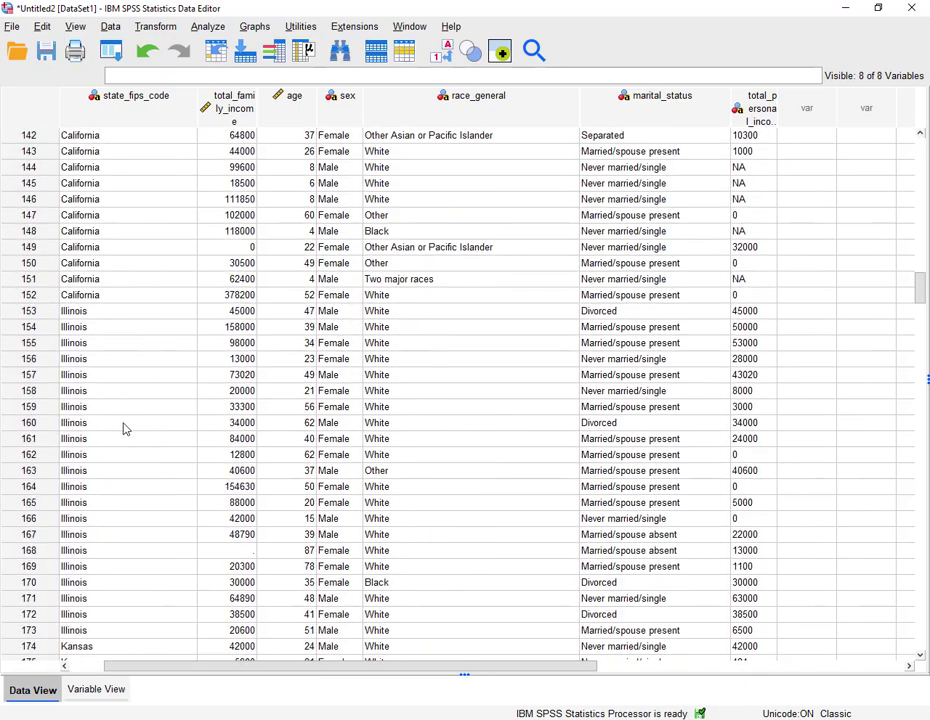
pyautogui.scroll(20, 123, 428)
pyautogui.scroll(13, 123, 428)
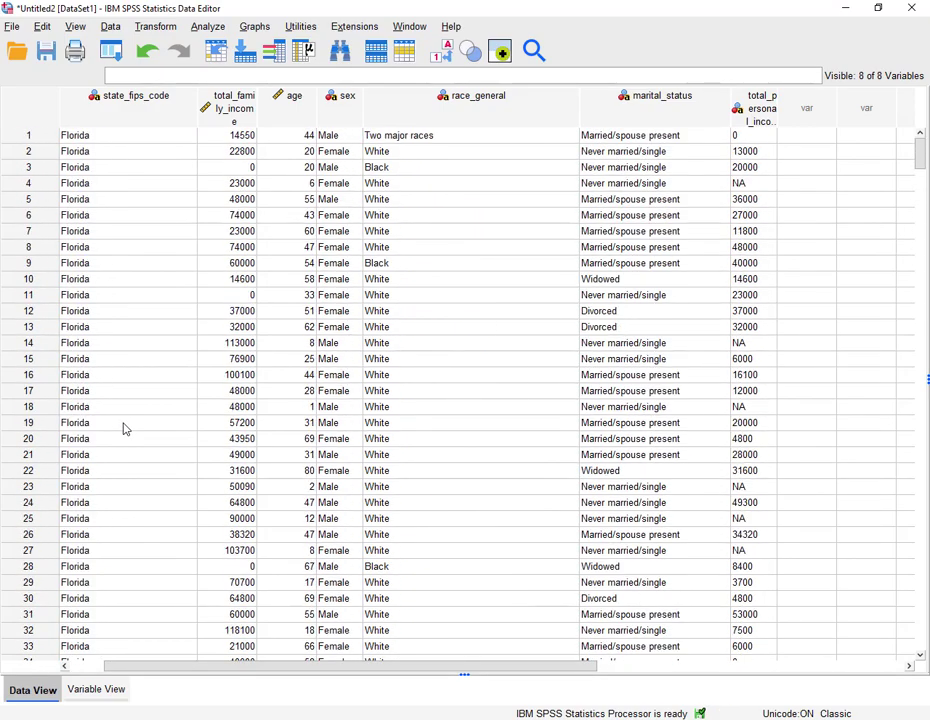
# - Automatically recode state_fips_code into a new variable named state_new, treating blank string values as user-missing
pyautogui.click(158, 28)
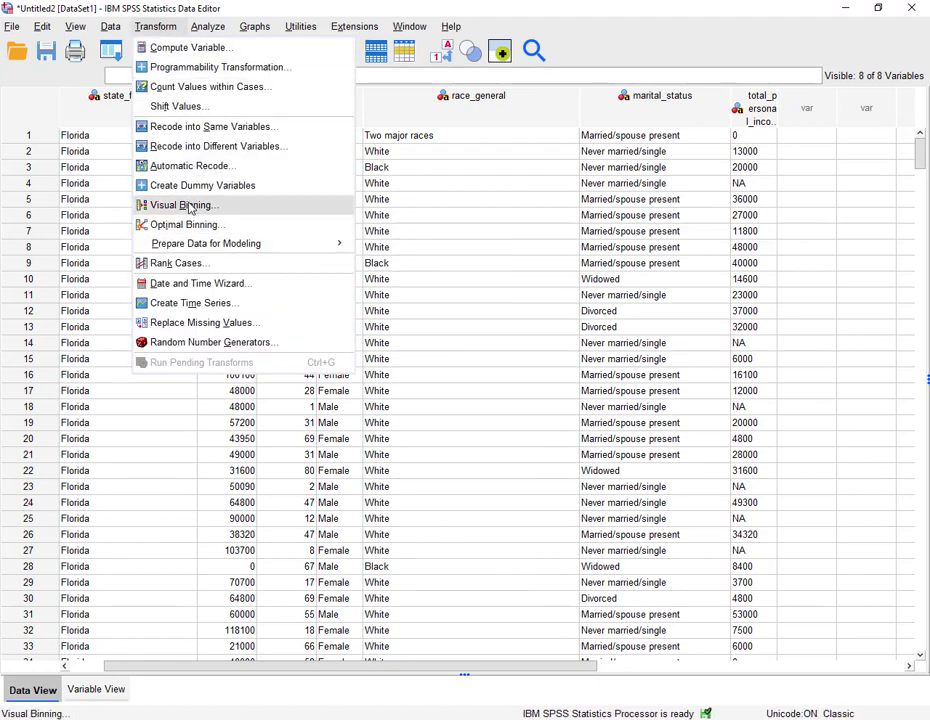
pyautogui.click(188, 166)
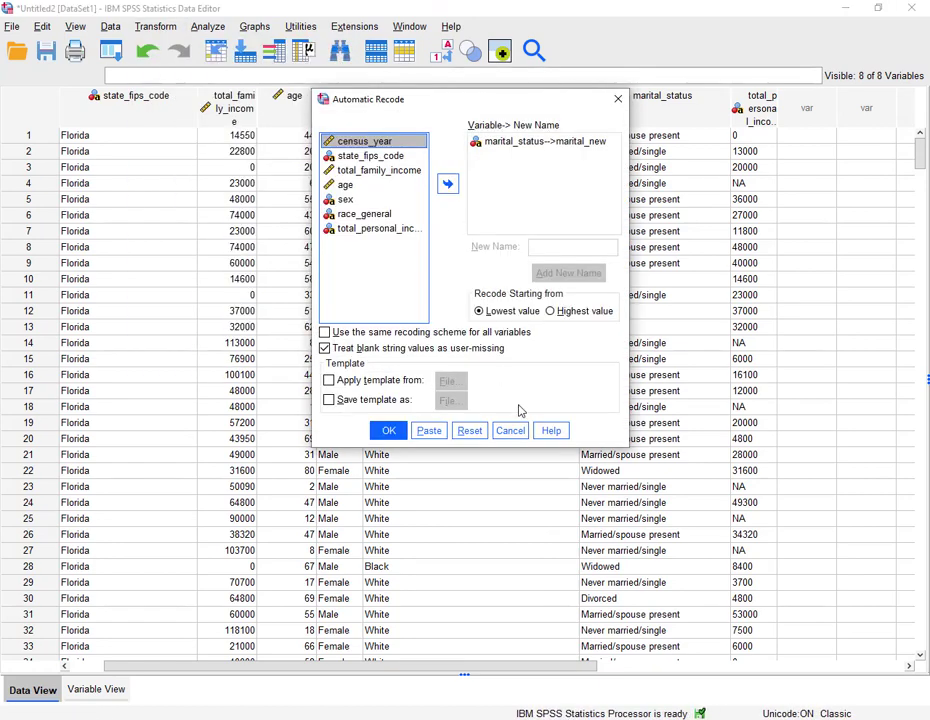
pyautogui.click(469, 430)
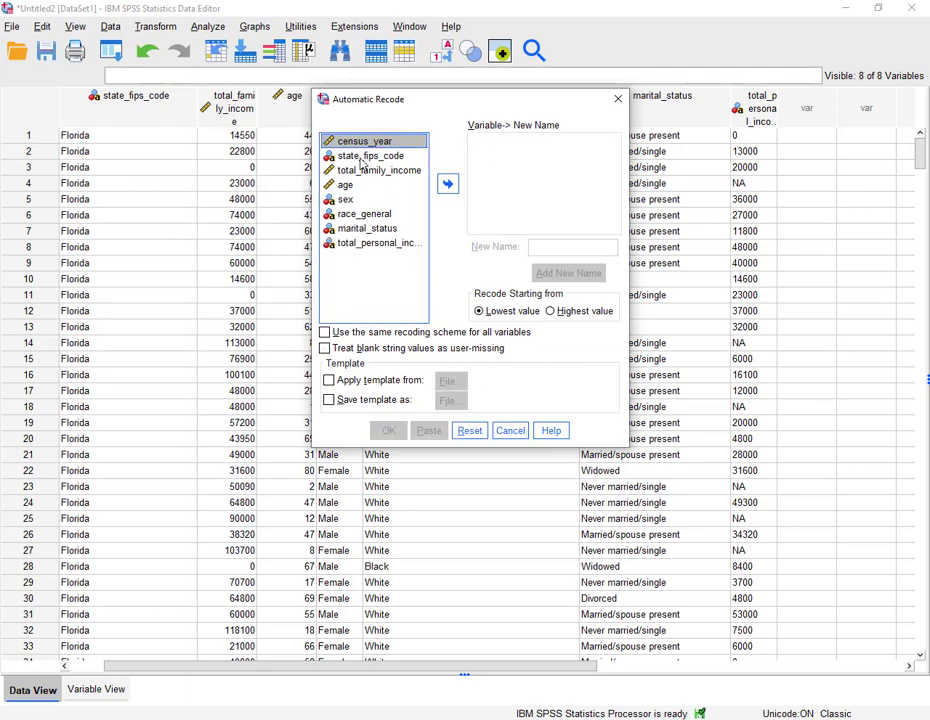
pyautogui.click(364, 156)
pyautogui.click(447, 183)
pyautogui.click(560, 248)
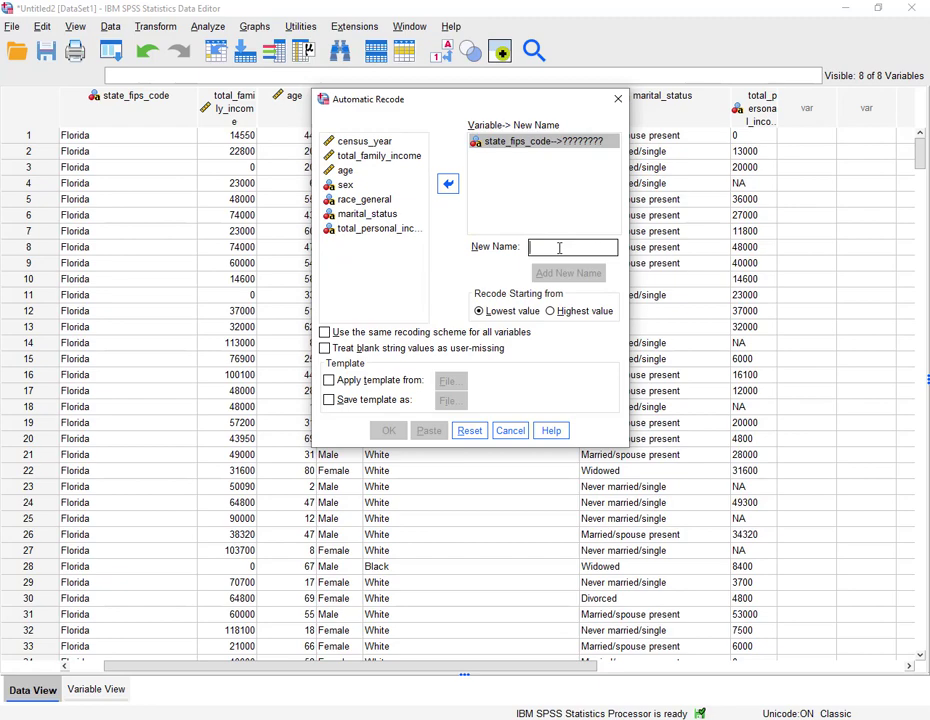
pyautogui.write('sa')
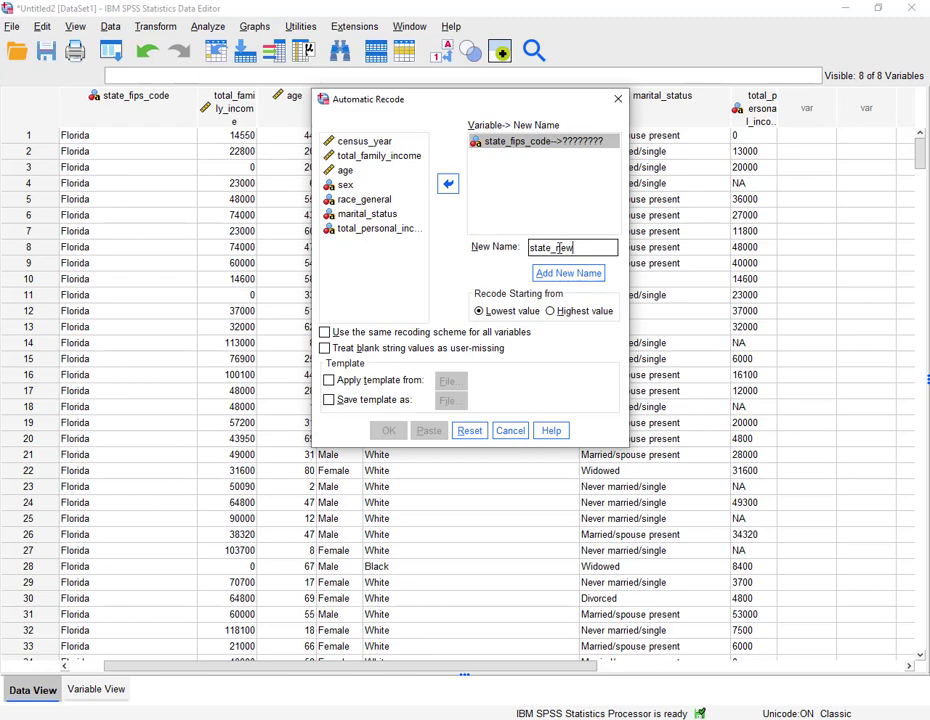
pyautogui.write('ate_new')
pyautogui.click(558, 272)
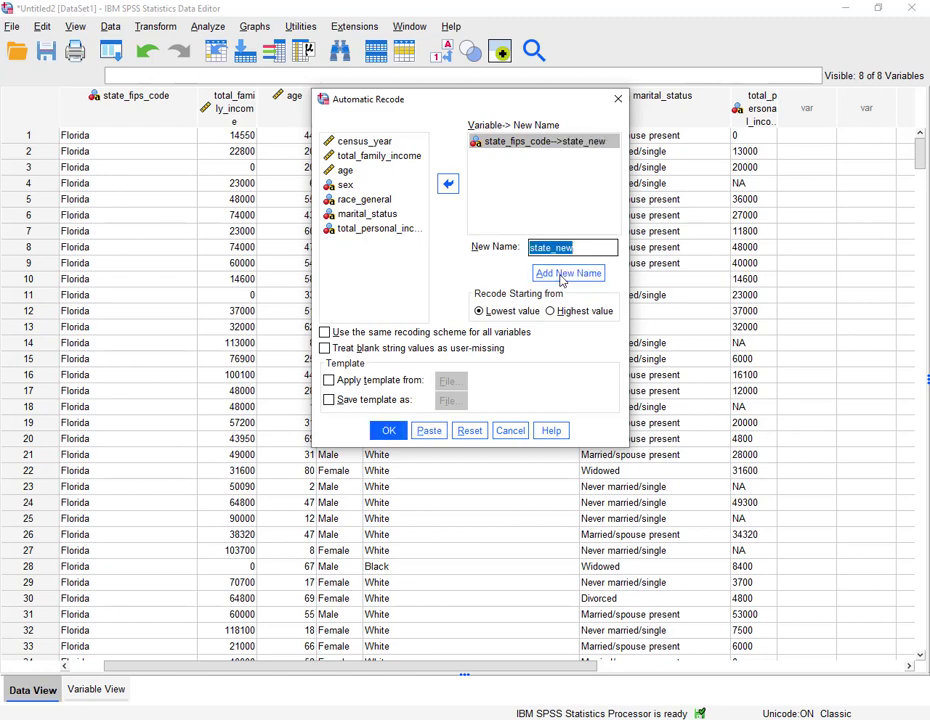
pyautogui.click(326, 352)
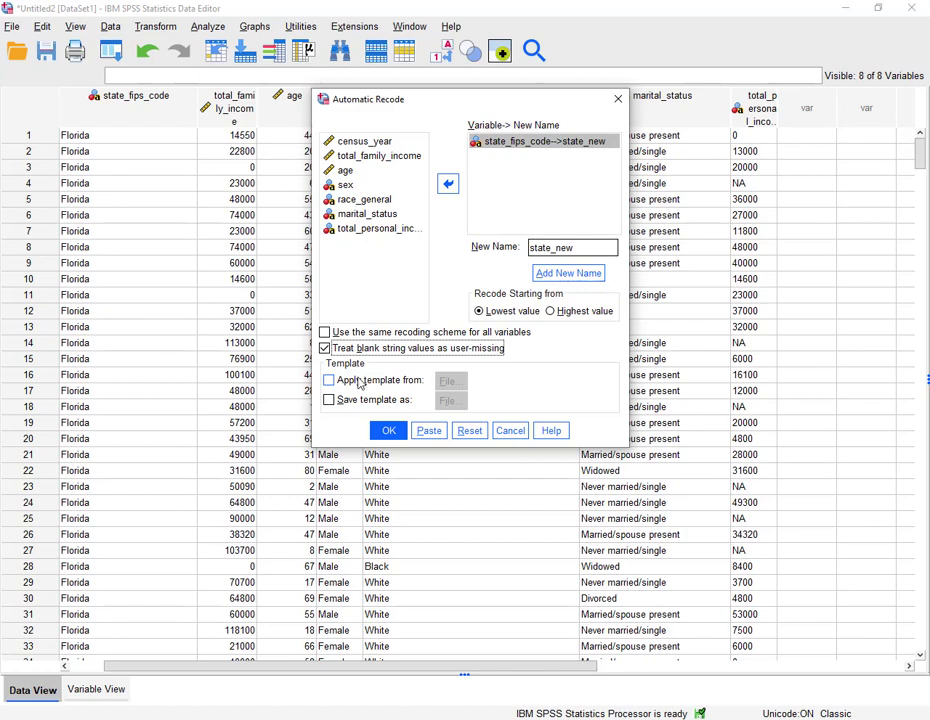
pyautogui.click(387, 431)
pyautogui.click(398, 431)
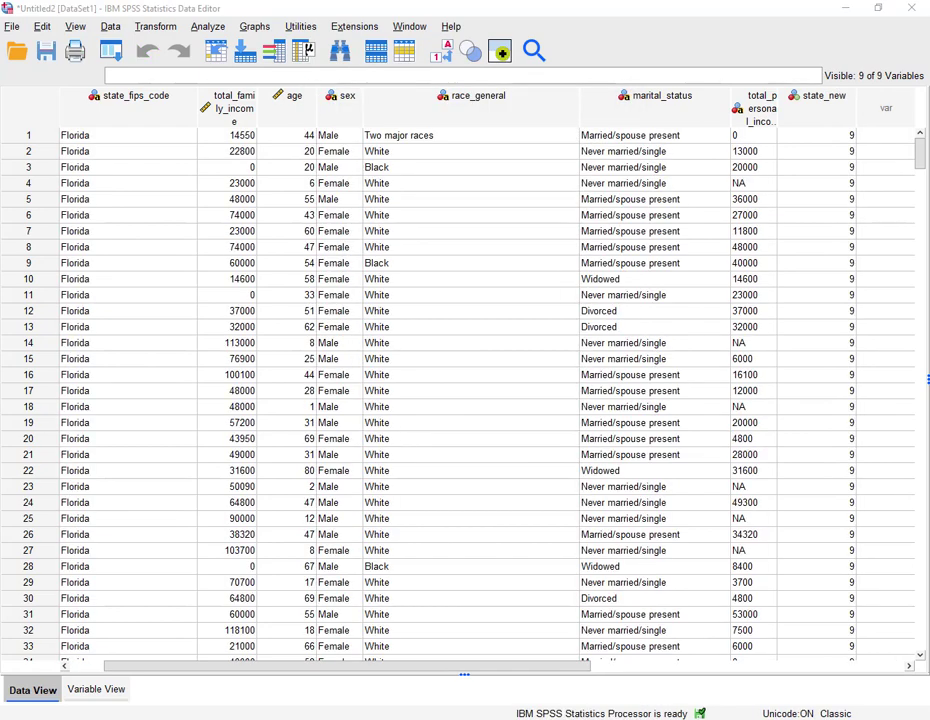
# - Review the state_fips_code into state_new recoding table in the output viewer
pyautogui.moveTo(614, 62); pyautogui.dragTo(498, 52)
pyautogui.click(772, 47)
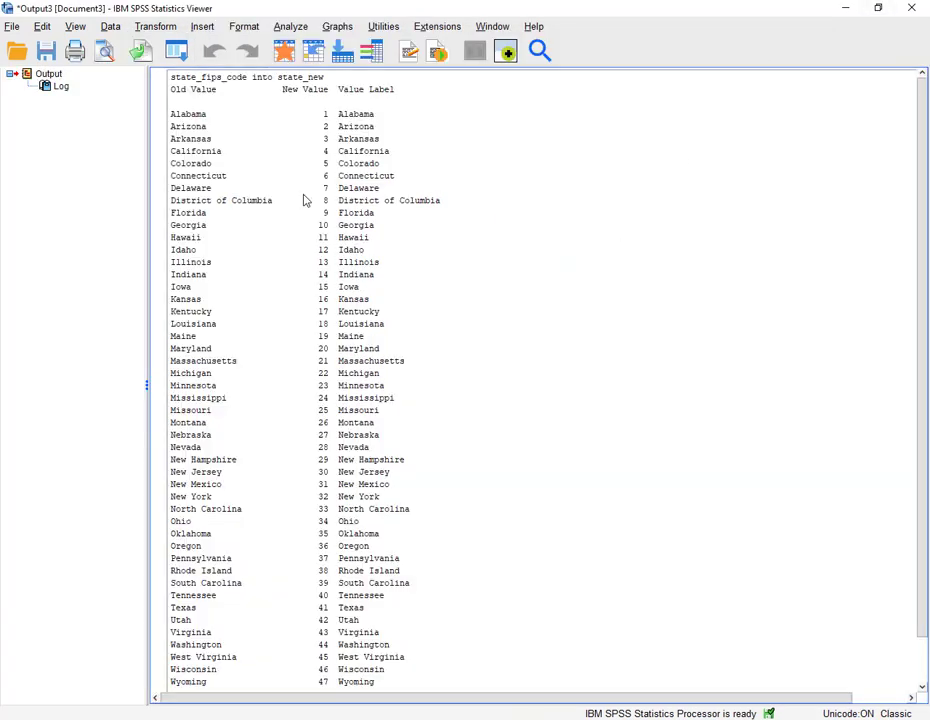
pyautogui.scroll(-1, 348, 288)
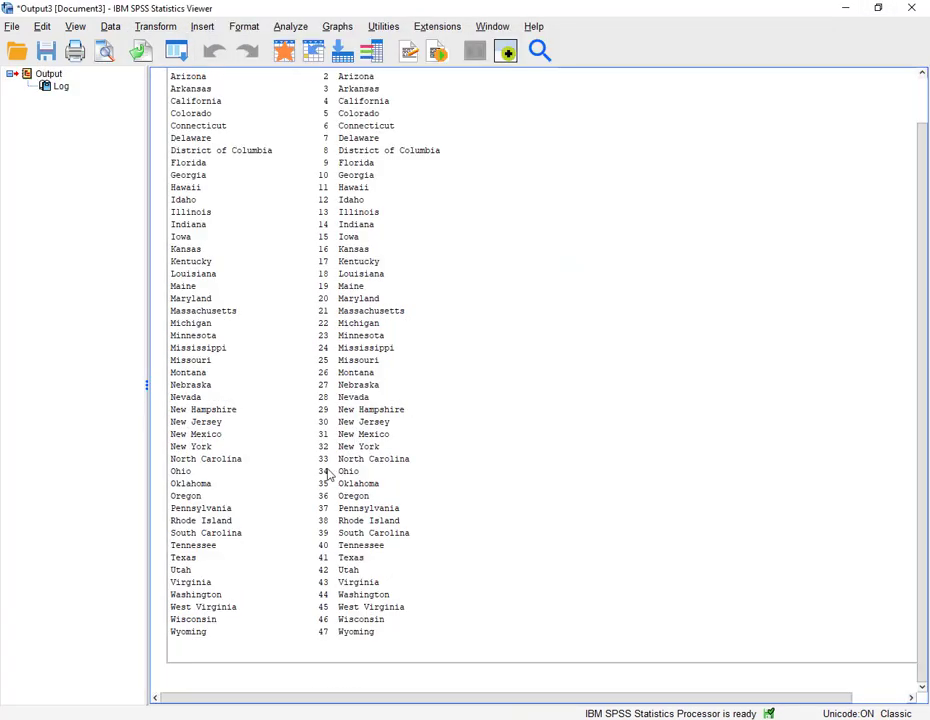
pyautogui.scroll(1, 324, 475)
# - Run a frequencies table on the new state_new variable
pyautogui.click(290, 26)
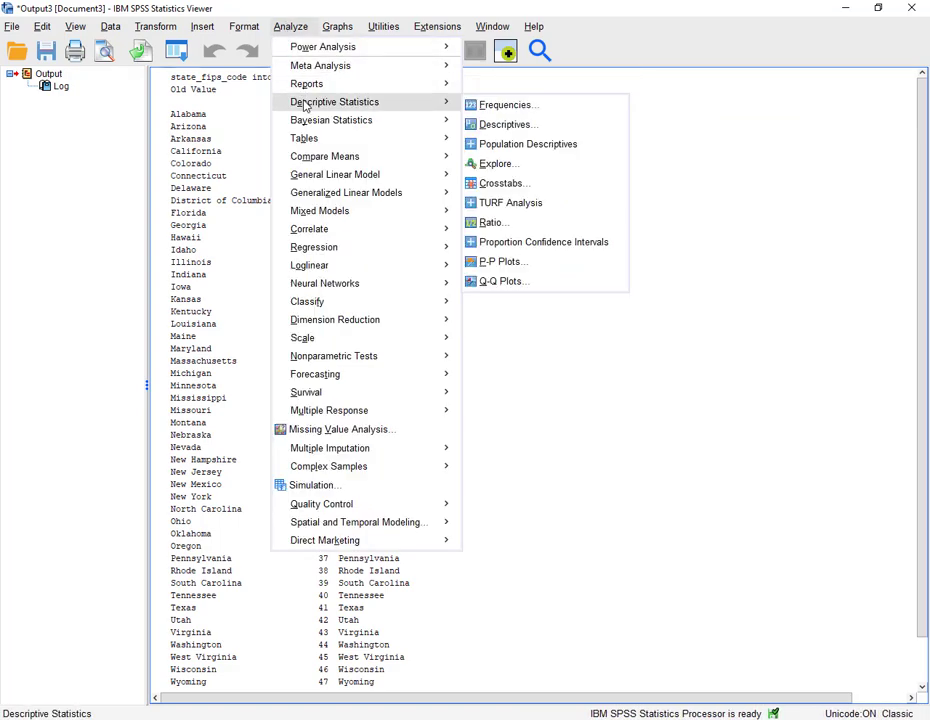
pyautogui.click(470, 106)
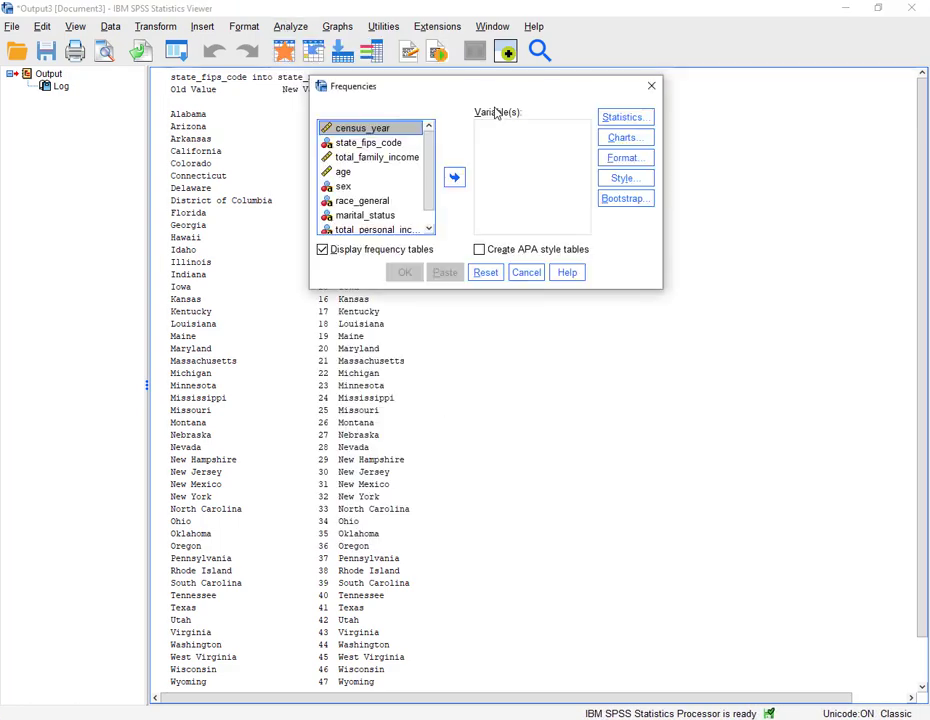
pyautogui.scroll(-1, 362, 190)
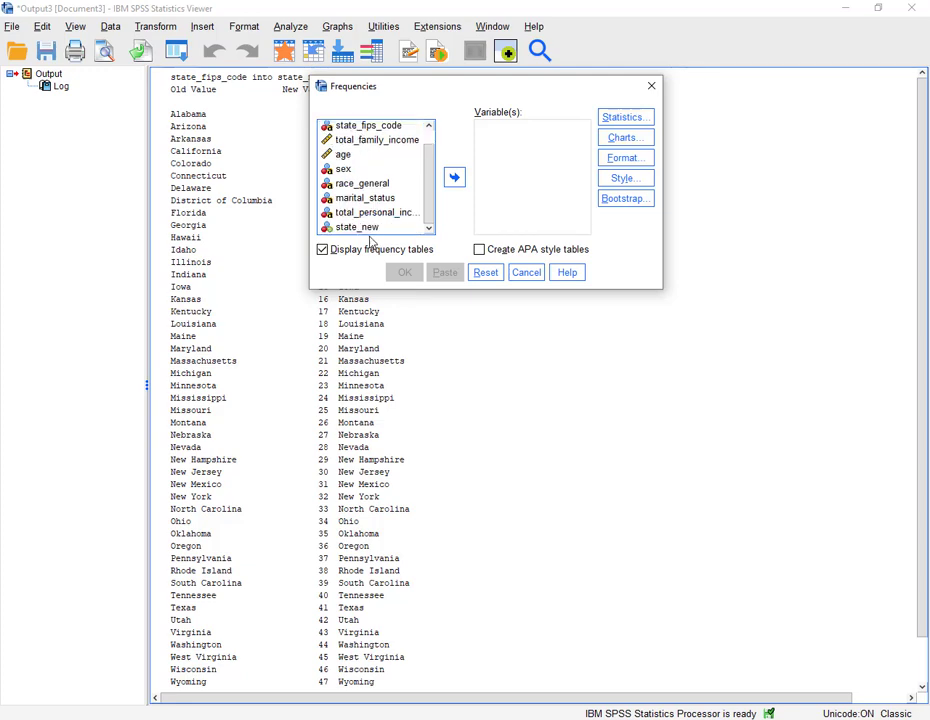
pyautogui.click(368, 227)
pyautogui.click(454, 177)
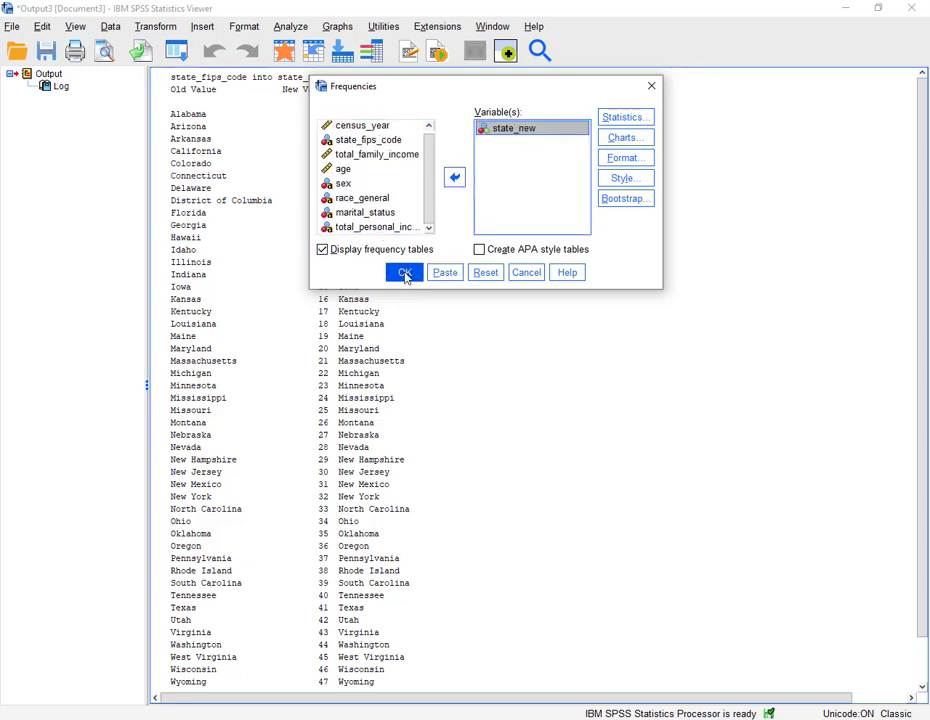
pyautogui.click(405, 273)
# - Scroll through the state_new frequency table in the output
pyautogui.scroll(-3, 410, 286)
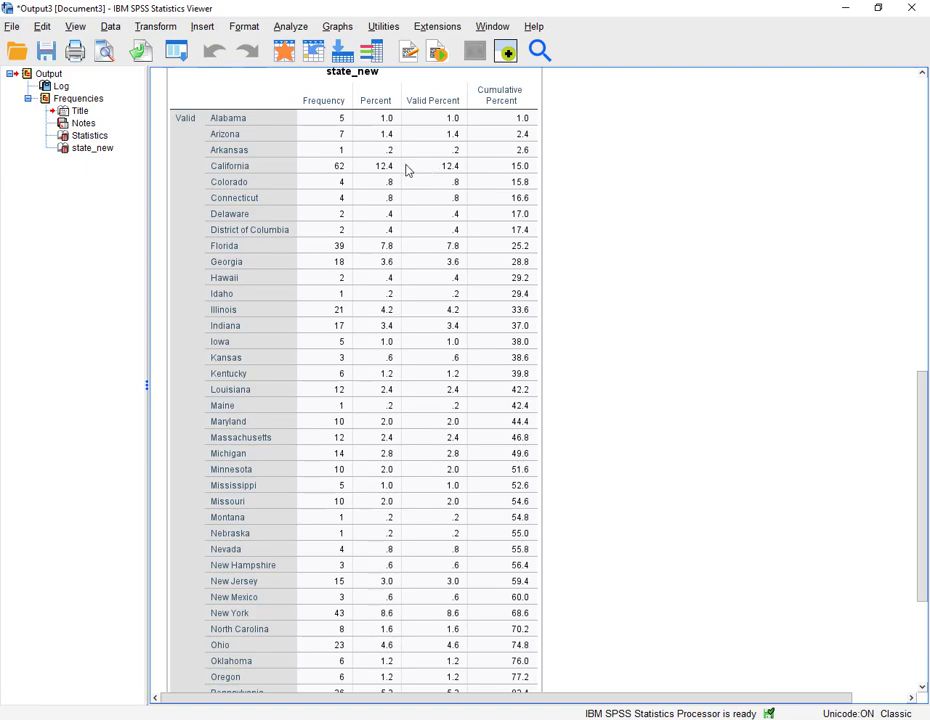
pyautogui.scroll(-5, 572, 368)
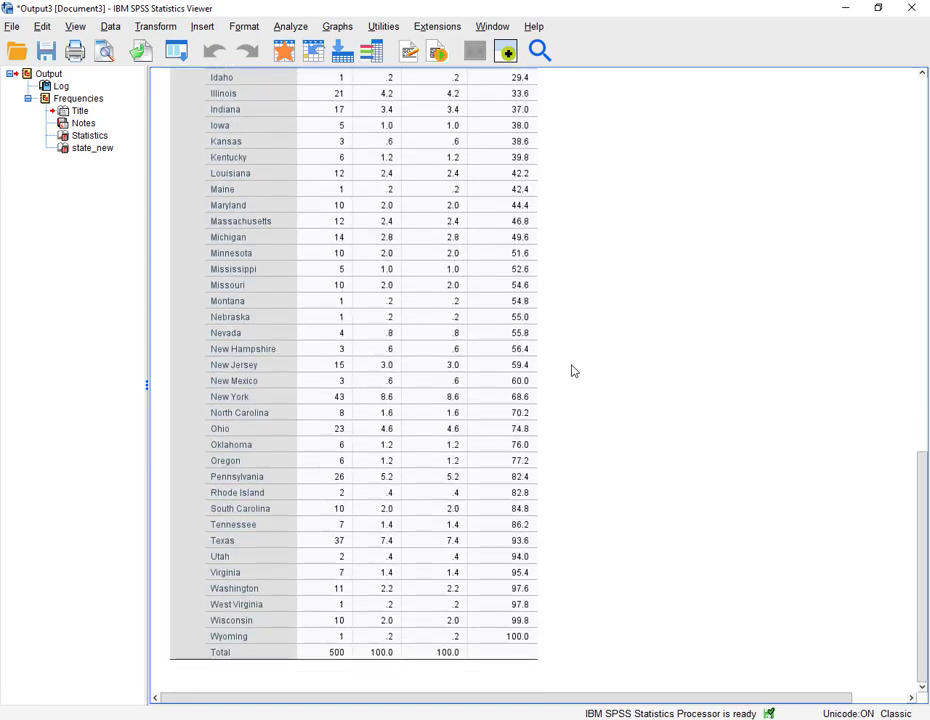
pyautogui.scroll(9, 572, 371)
pyautogui.scroll(-9, 572, 371)
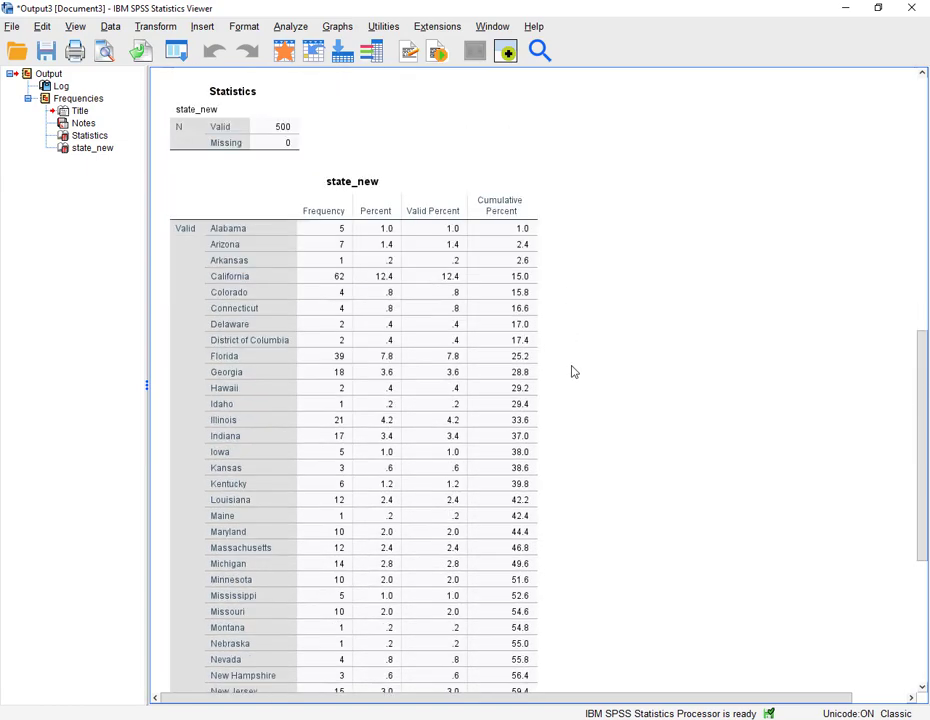
pyautogui.scroll(6, 572, 371)
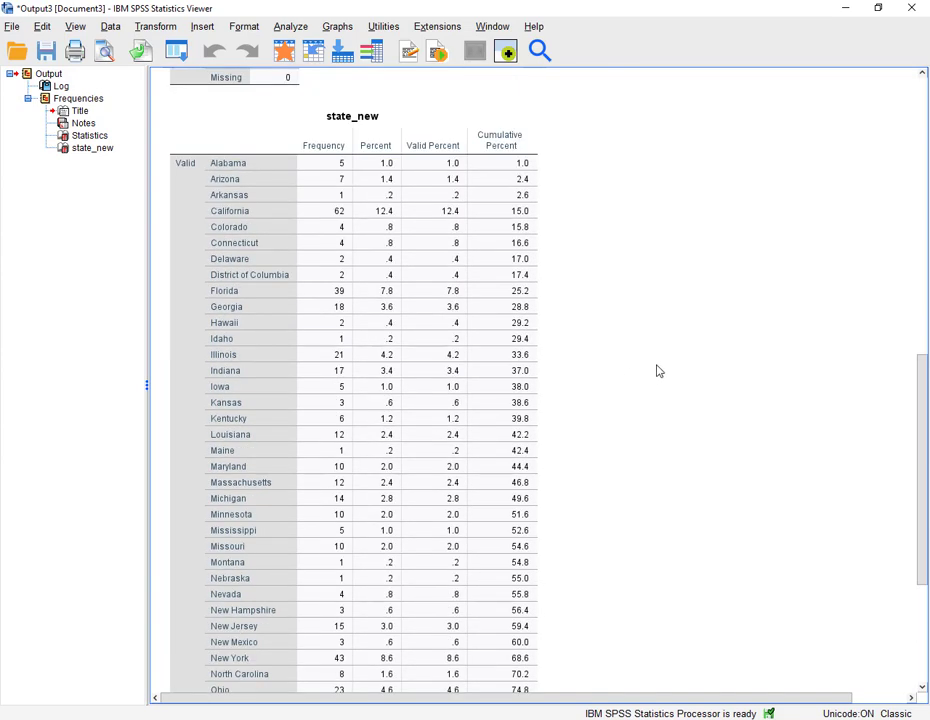
pyautogui.click(499, 340)
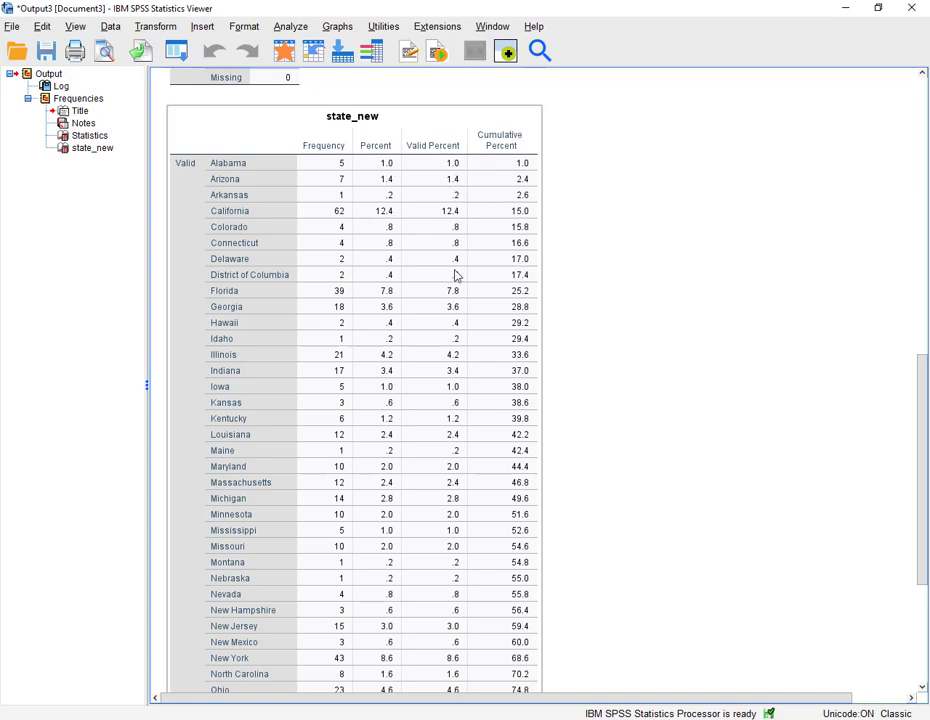
pyautogui.scroll(-3, 475, 380)
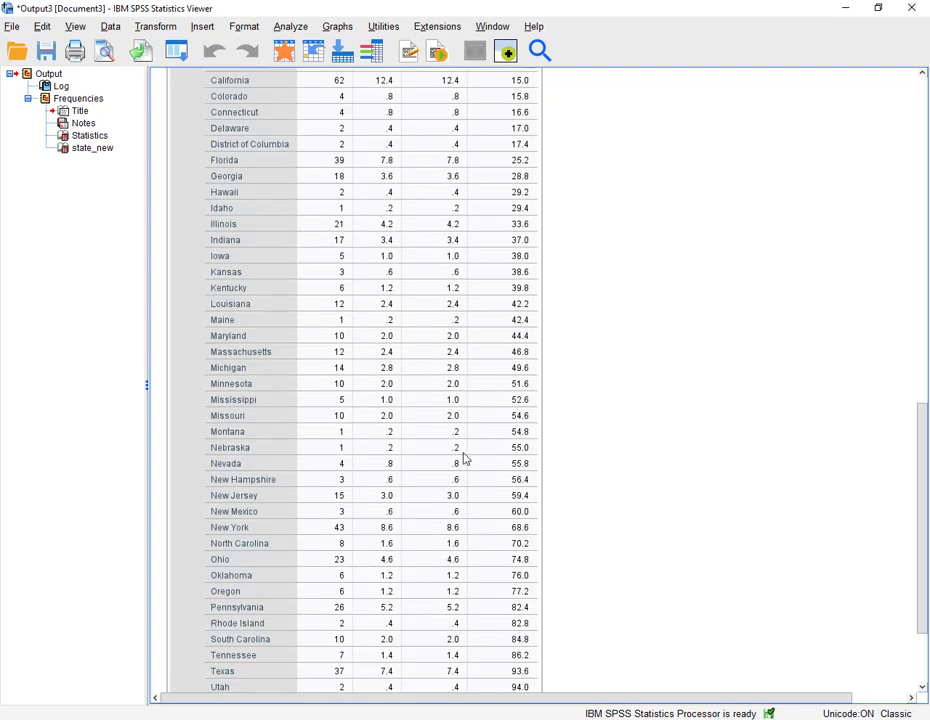
pyautogui.scroll(-1, 462, 460)
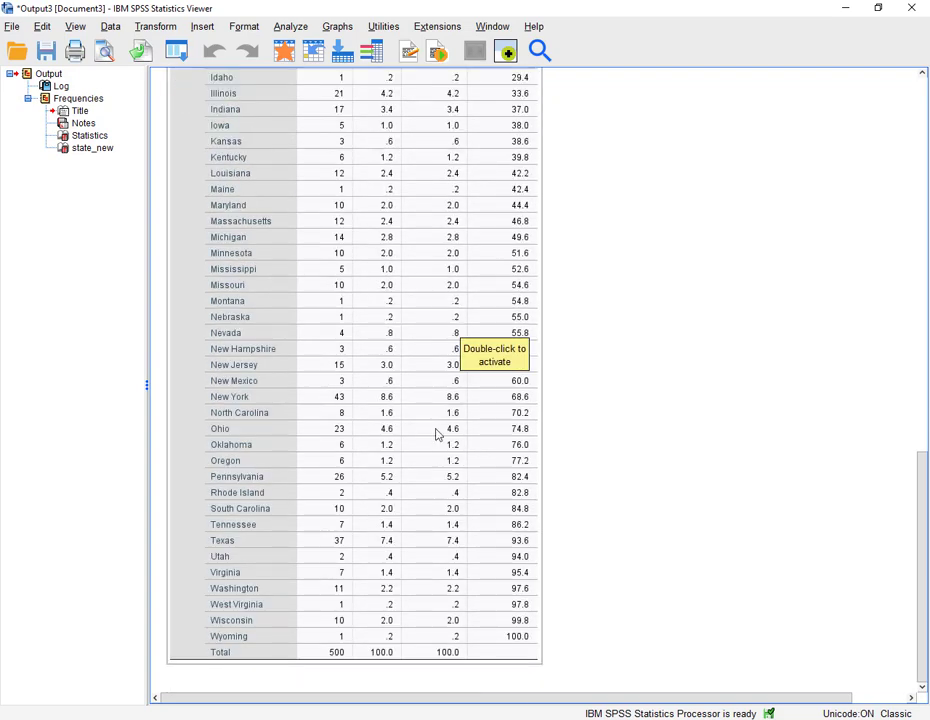
pyautogui.scroll(3, 436, 434)
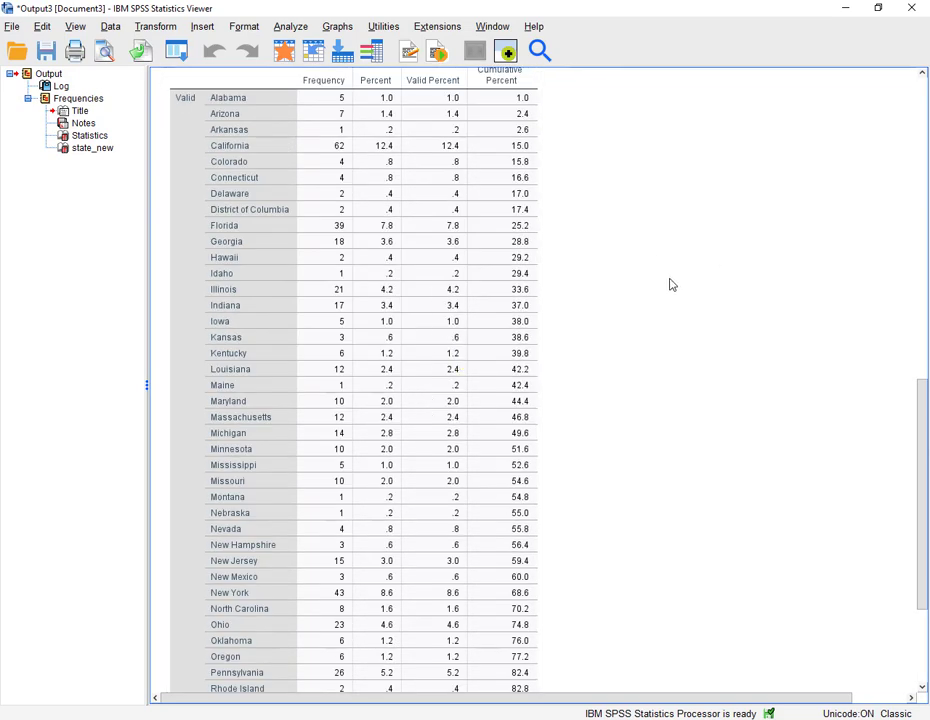
pyautogui.scroll(1, 655, 283)
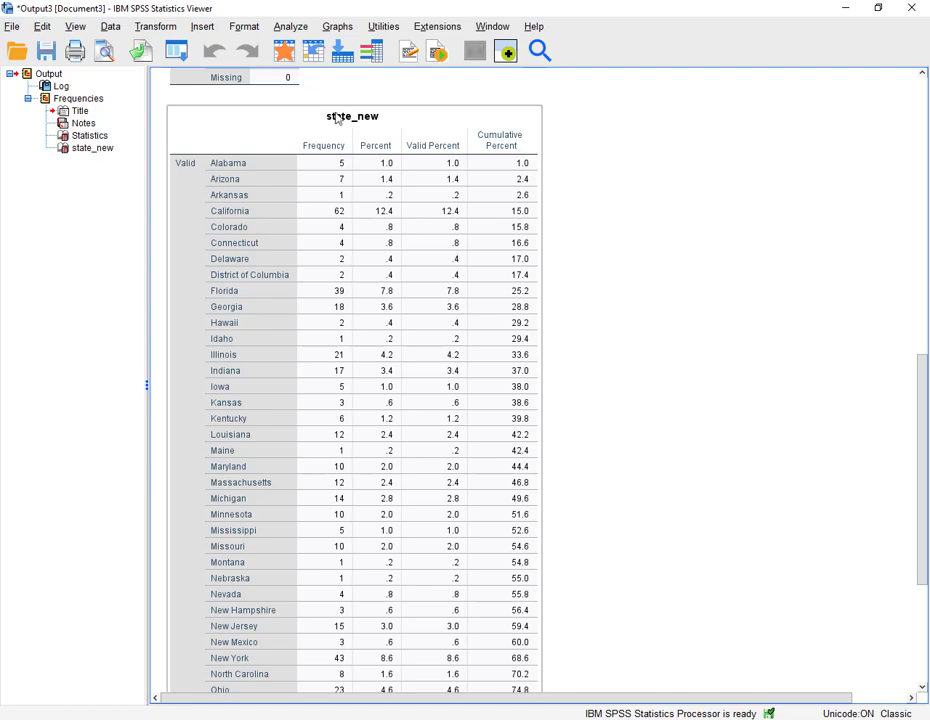
# - Return to the data editor, scroll across the columns to inspect state_new, and open the variable view
pyautogui.click(284, 56)
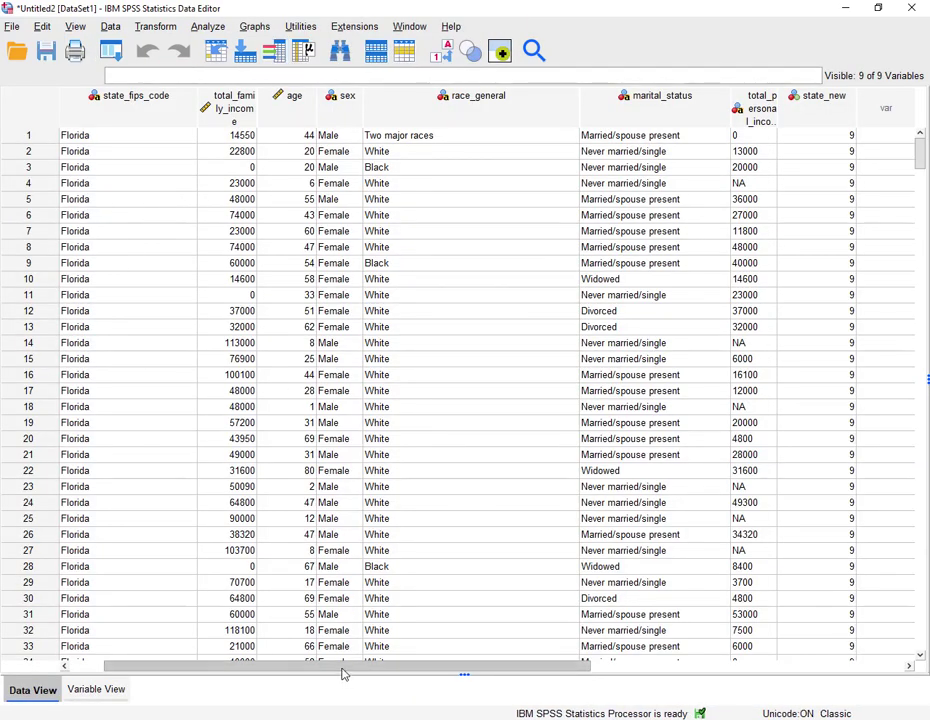
pyautogui.moveTo(342, 674); pyautogui.dragTo(508, 699)
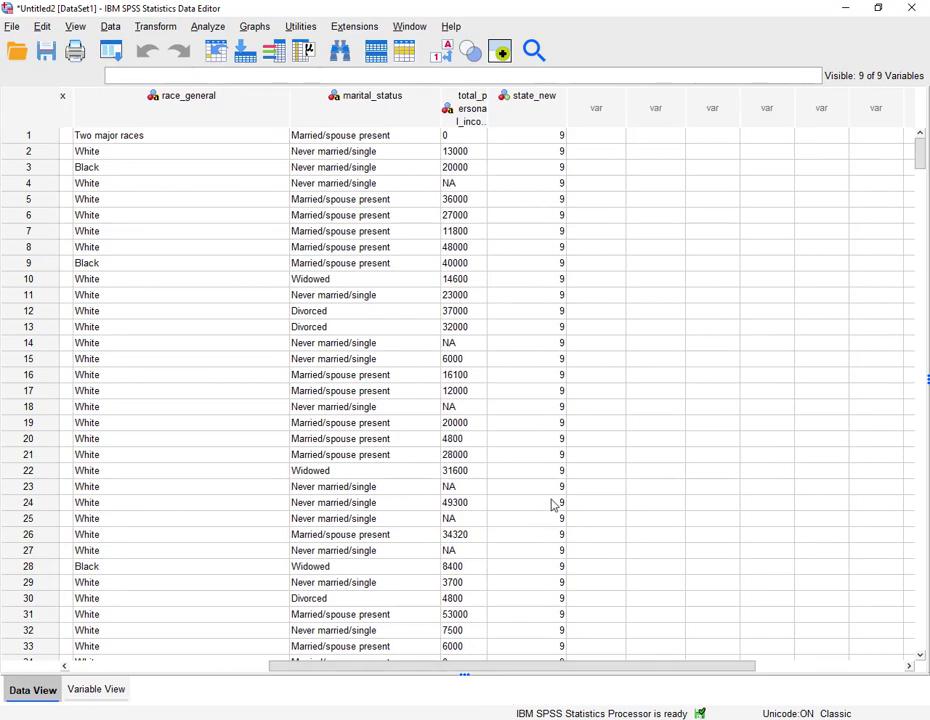
pyautogui.moveTo(376, 670); pyautogui.dragTo(171, 670)
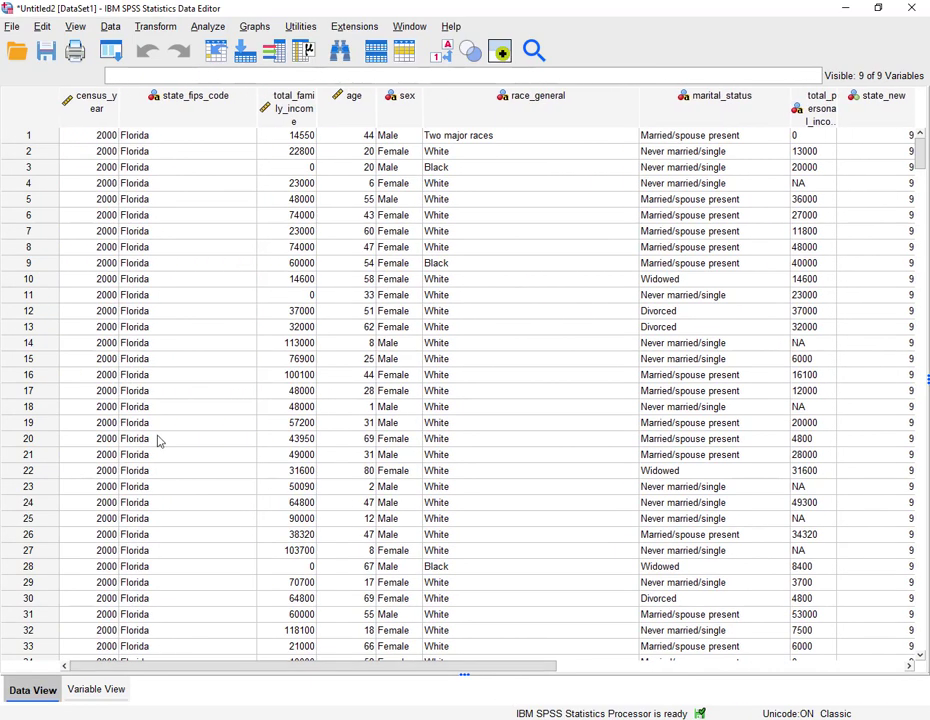
pyautogui.moveTo(259, 667); pyautogui.dragTo(500, 669)
pyautogui.click(96, 690)
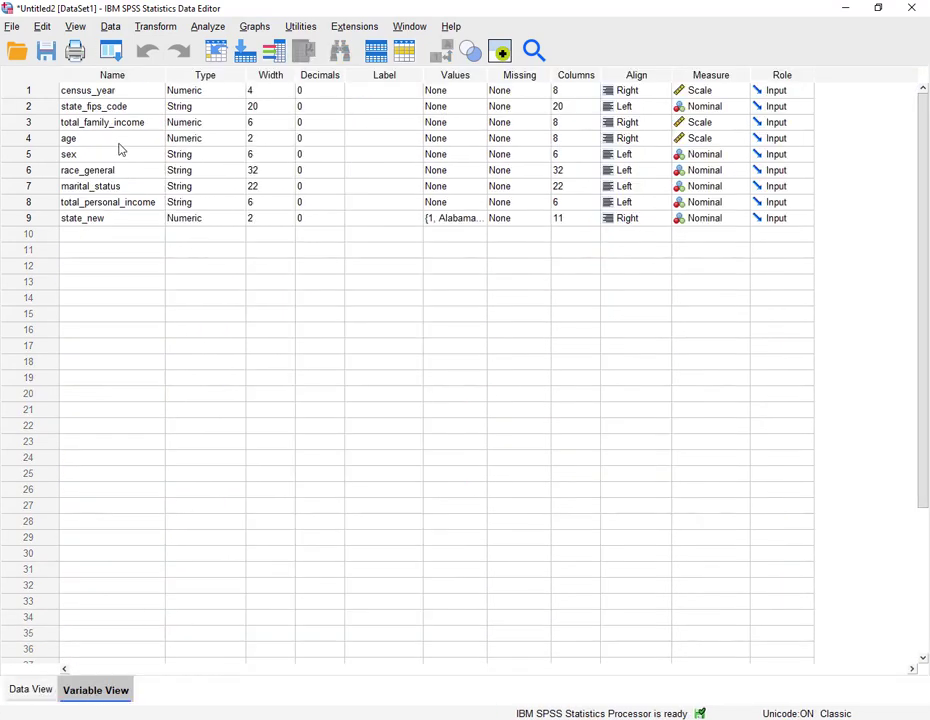
# - Open and scroll through the value labels of the state_new variable
pyautogui.click(484, 219)
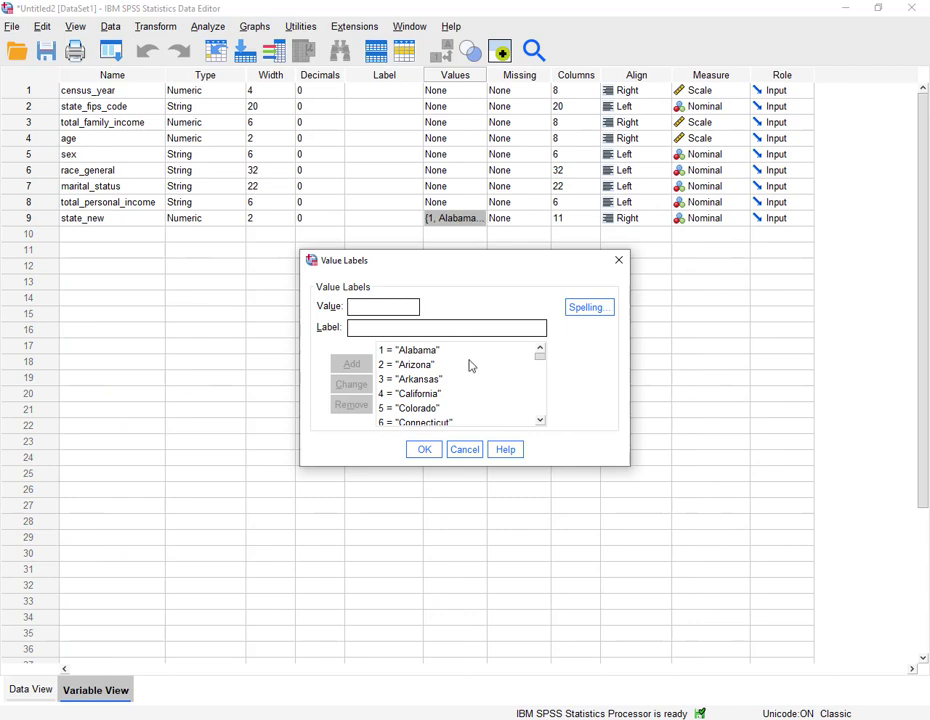
pyautogui.scroll(-5, 467, 370)
pyautogui.scroll(-7, 469, 370)
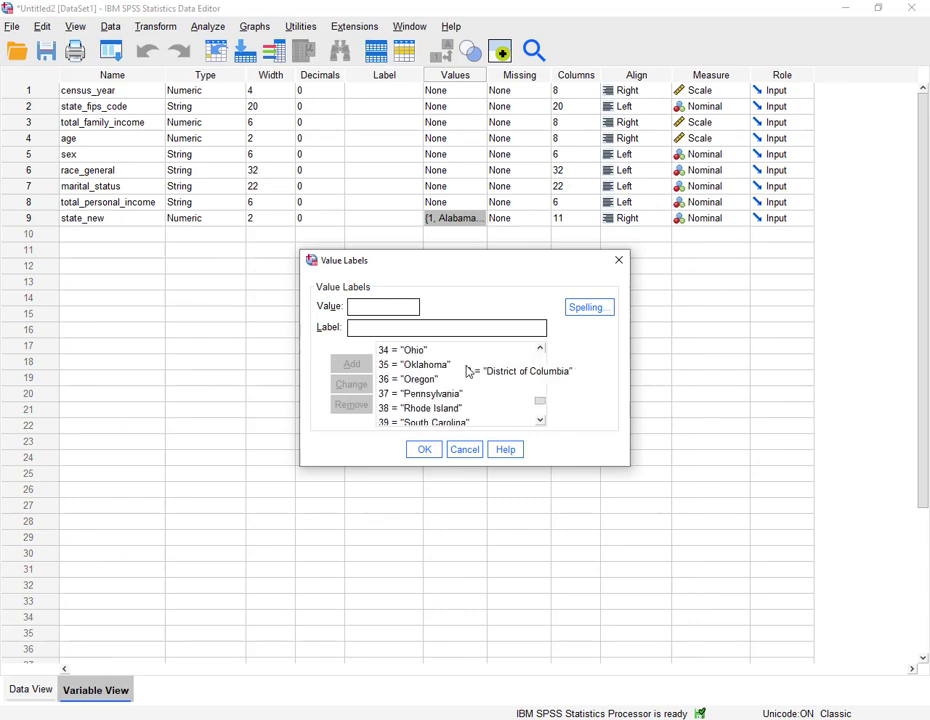
pyautogui.click(619, 261)
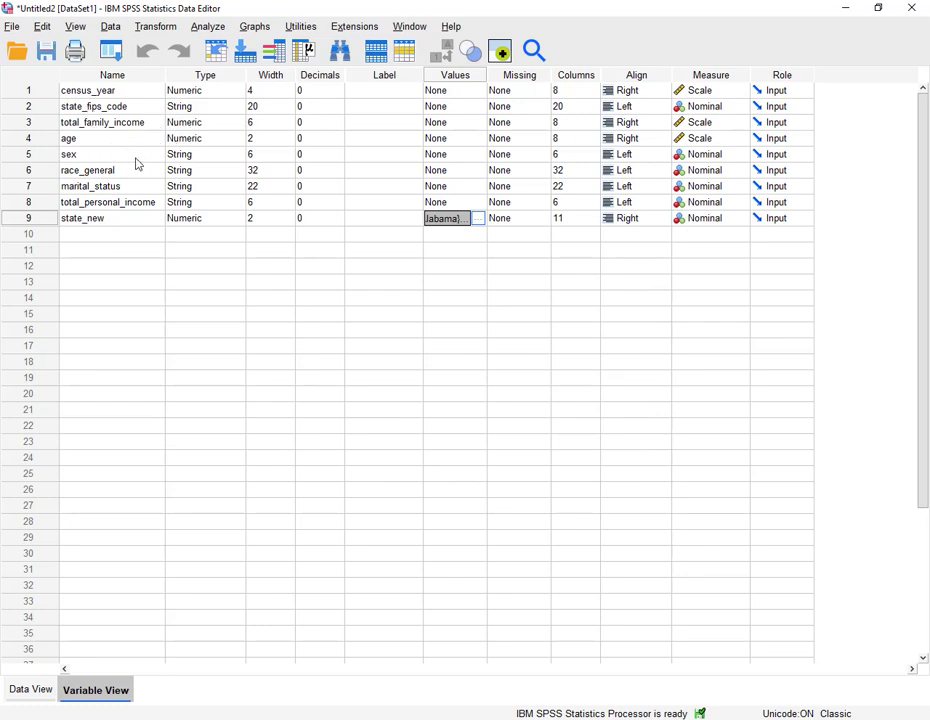
pyautogui.doubleClick(35, 160)
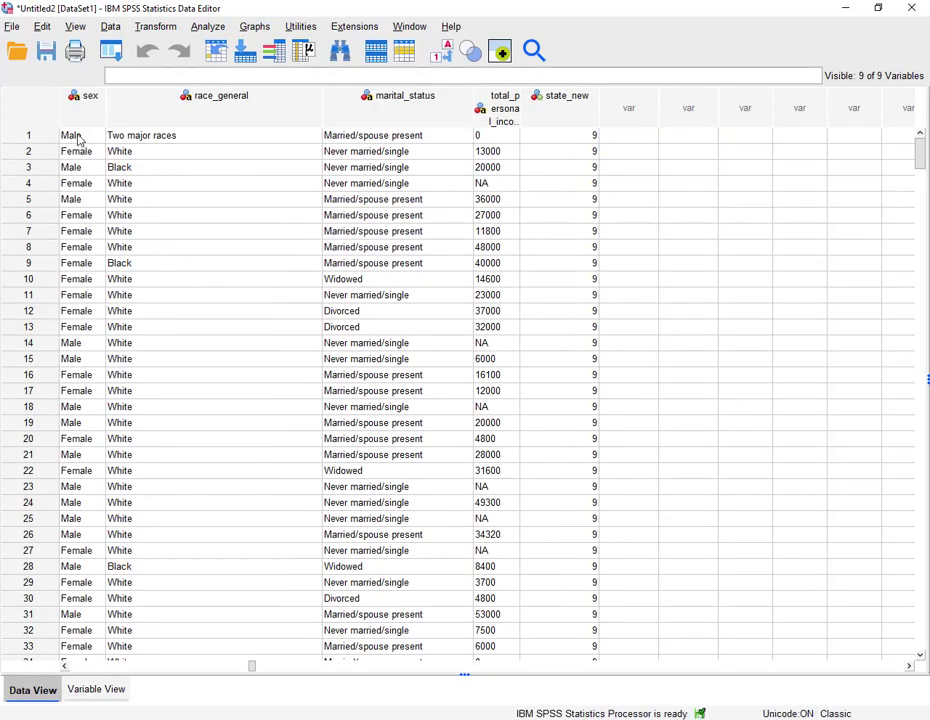
pyautogui.click(81, 119)
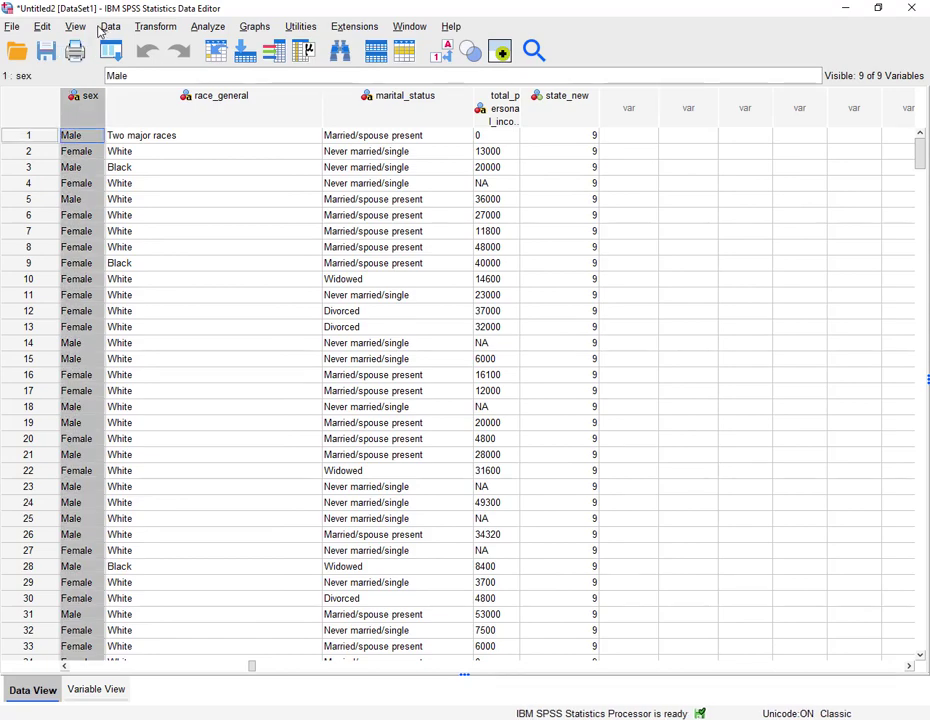
pyautogui.click(43, 27)
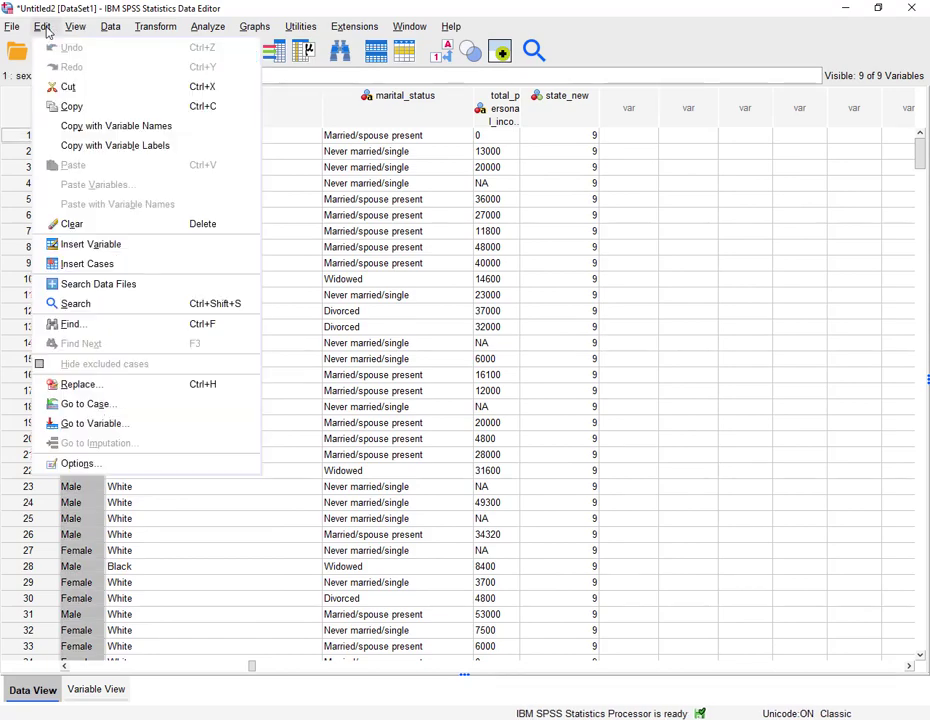
pyautogui.click(78, 384)
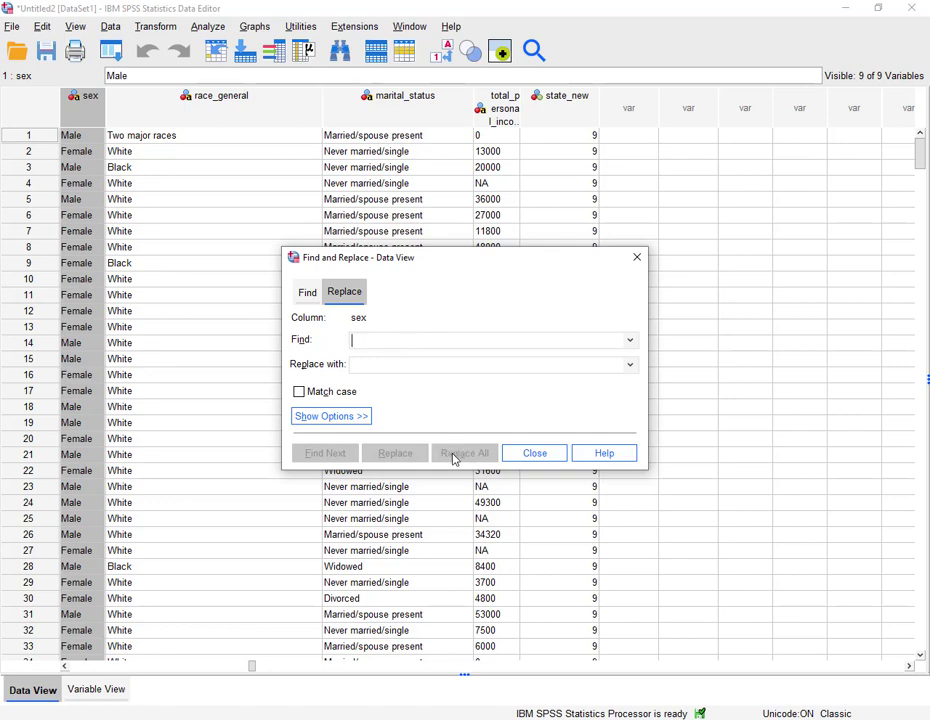
pyautogui.click(637, 260)
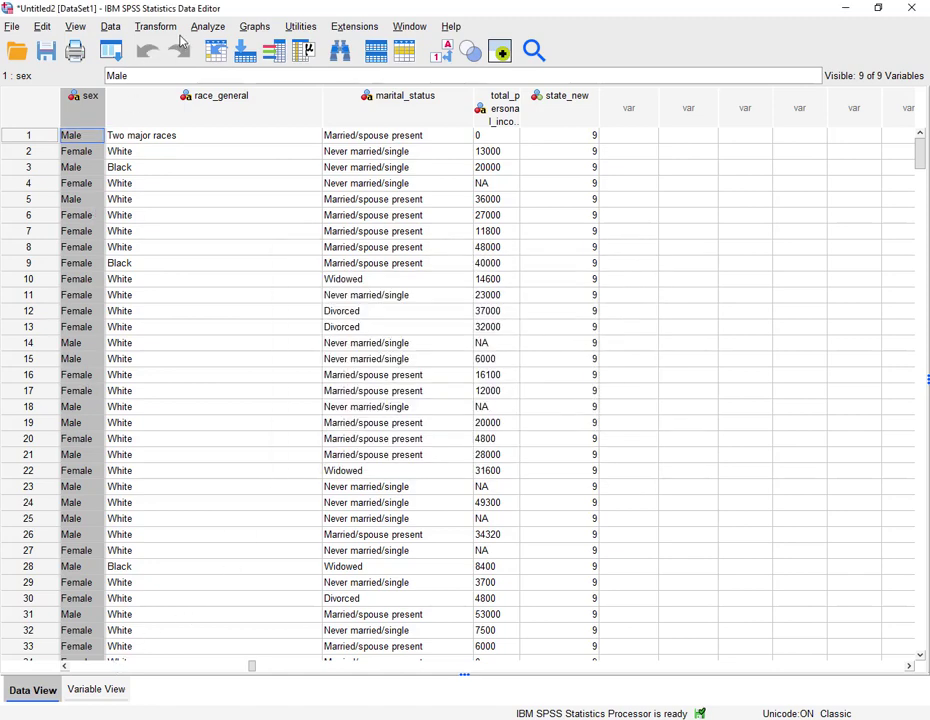
# - Automatically recode sex into a new variable named sex_new, treating blank string values as user-missing
pyautogui.click(157, 27)
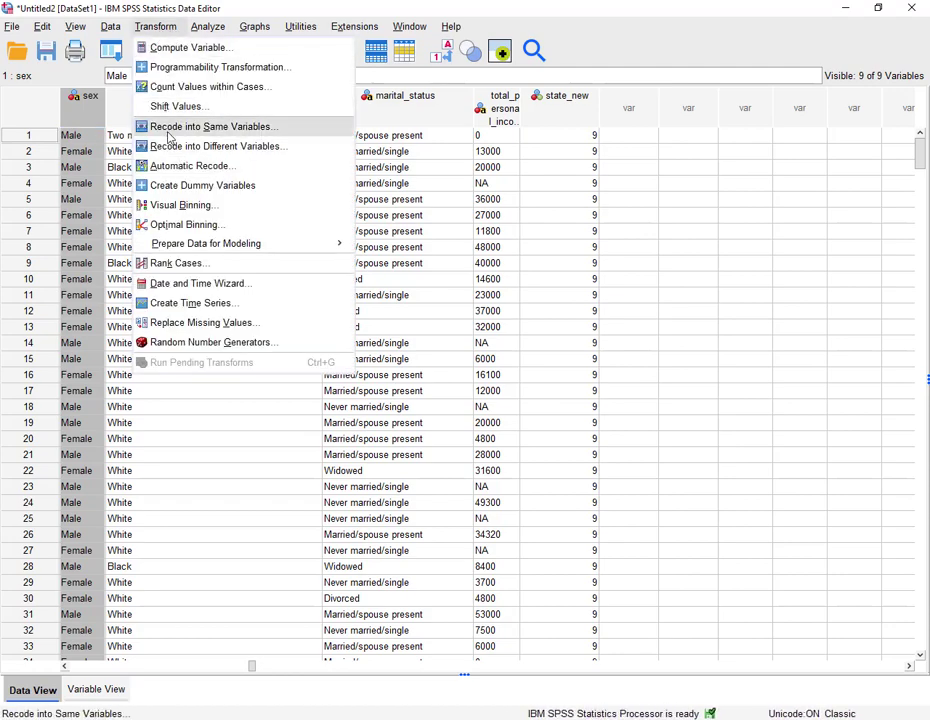
pyautogui.click(168, 165)
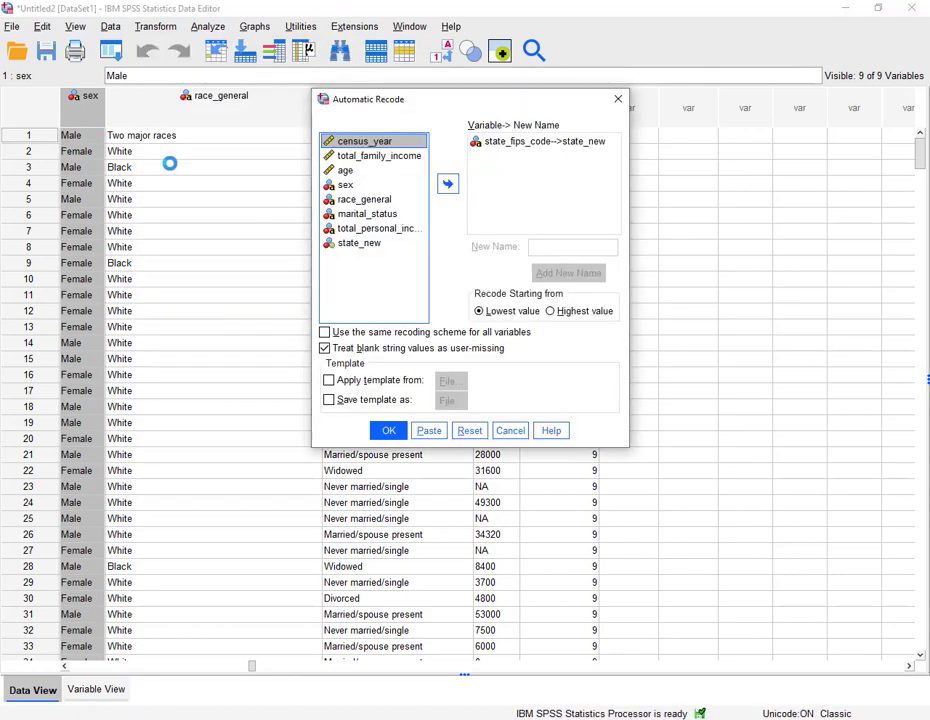
pyautogui.click(469, 430)
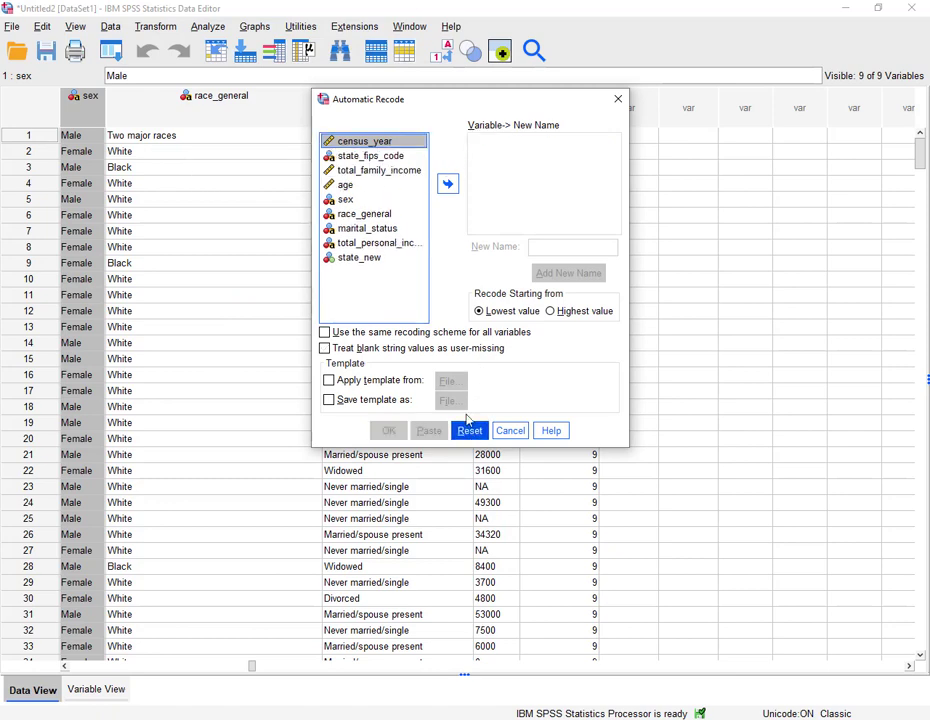
pyautogui.click(362, 200)
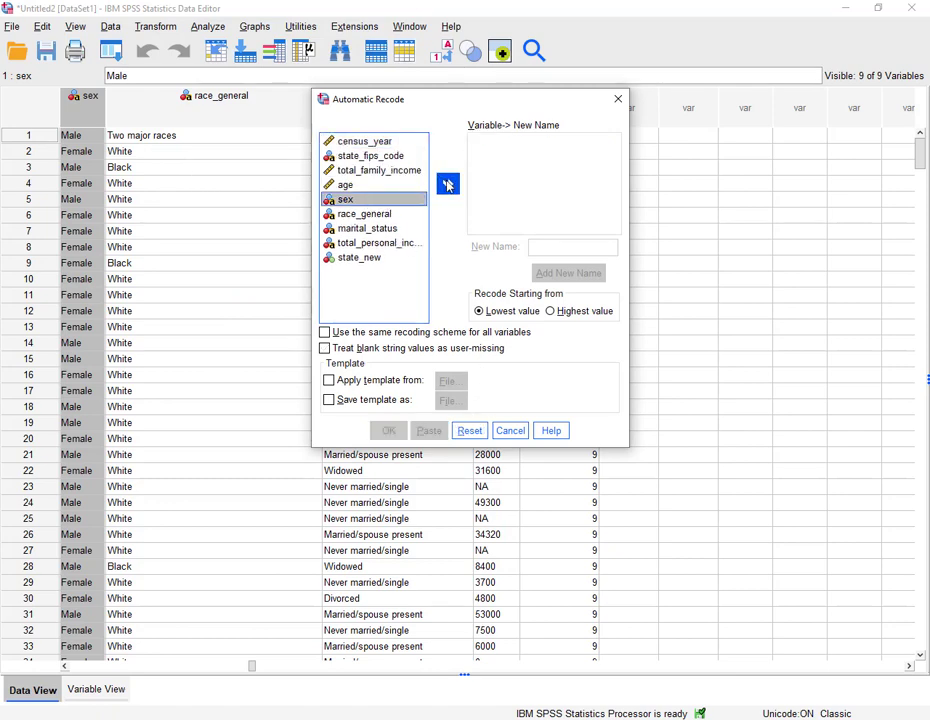
pyautogui.click(447, 183)
pyautogui.click(540, 245)
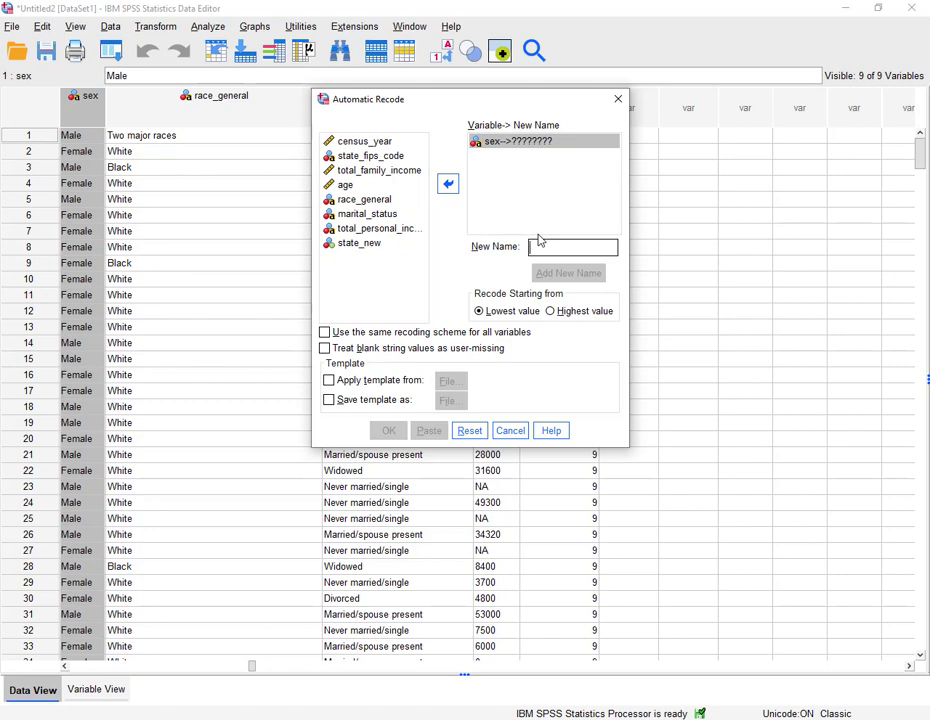
pyautogui.write('sex_new')
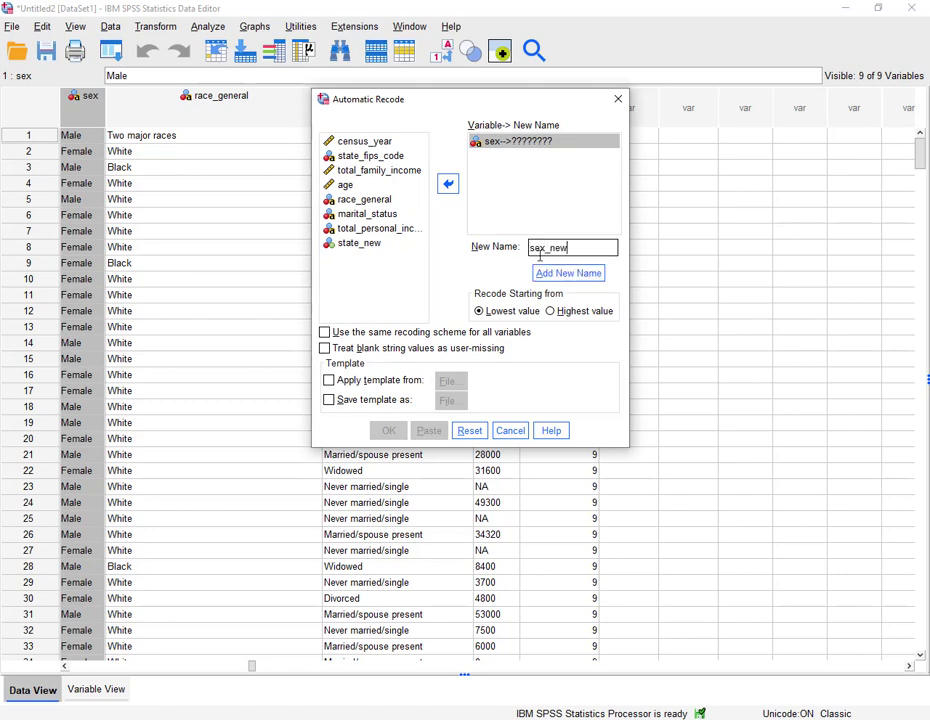
pyautogui.click(546, 272)
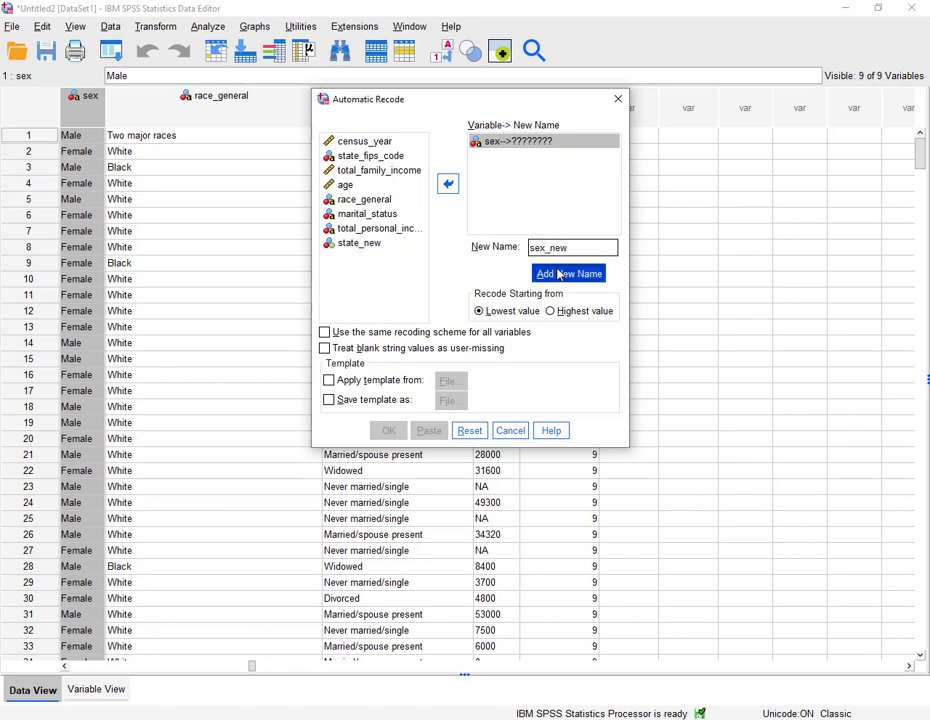
pyautogui.click(359, 350)
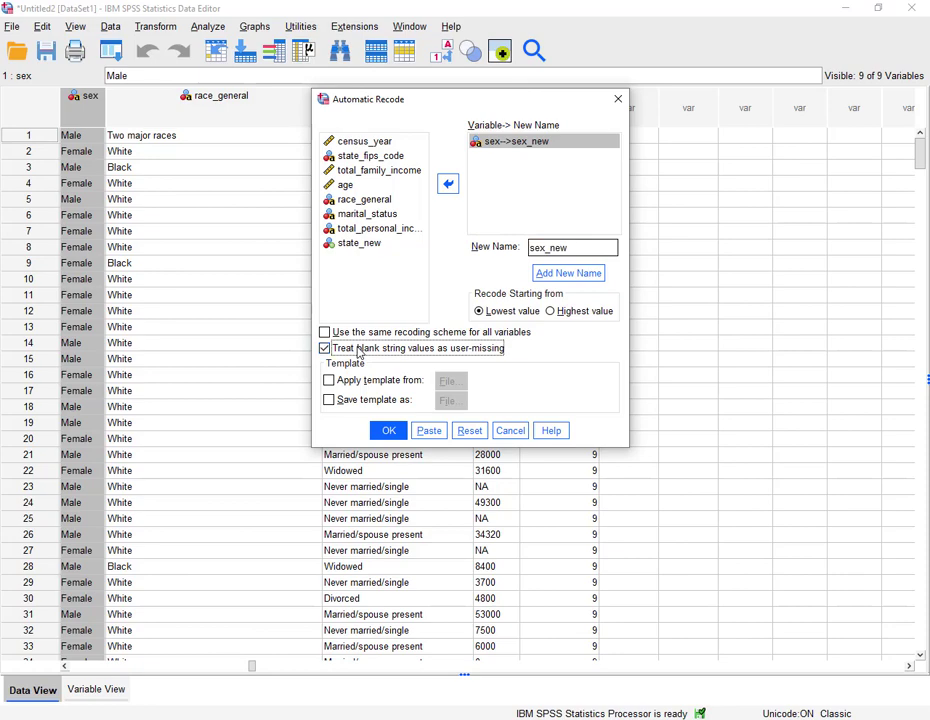
pyautogui.click(388, 430)
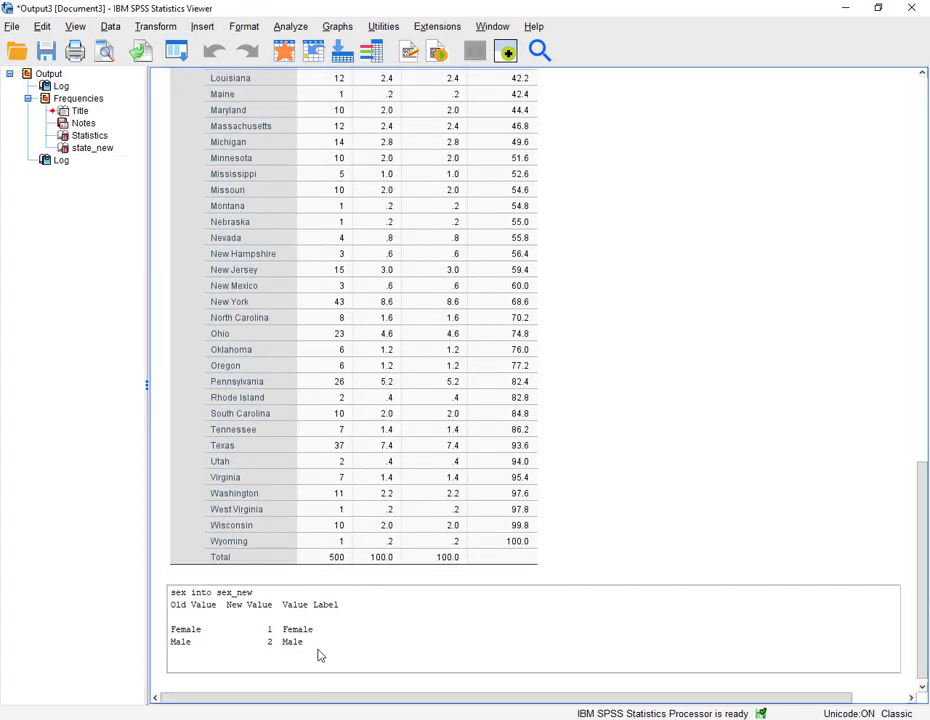
# - Review the sex into sex_new recoding table in the output viewer
pyautogui.click(295, 472)
pyautogui.click(305, 630)
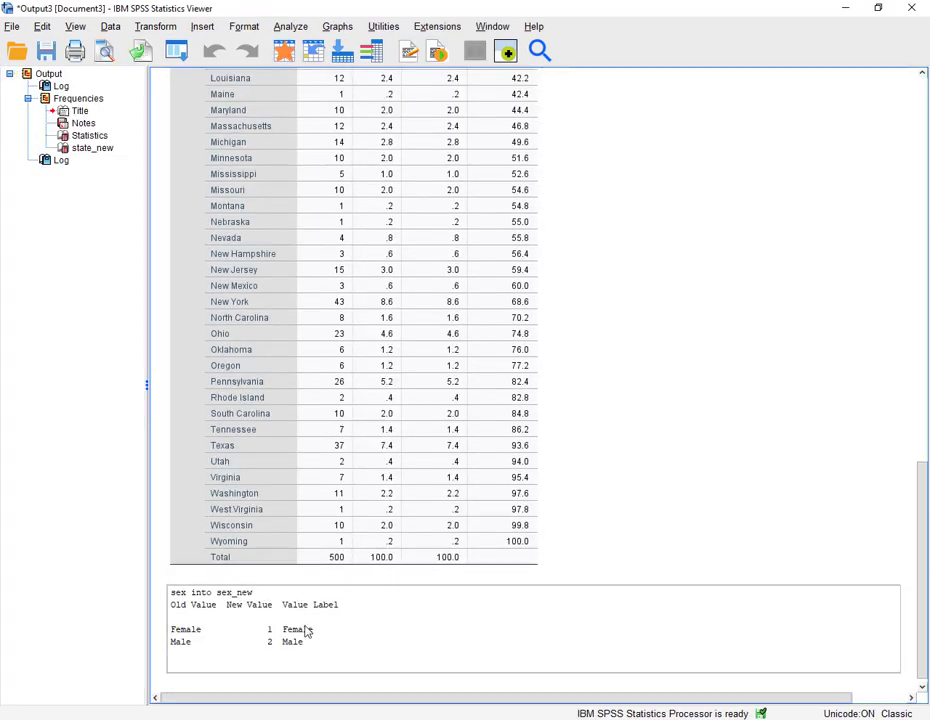
pyautogui.click(260, 244)
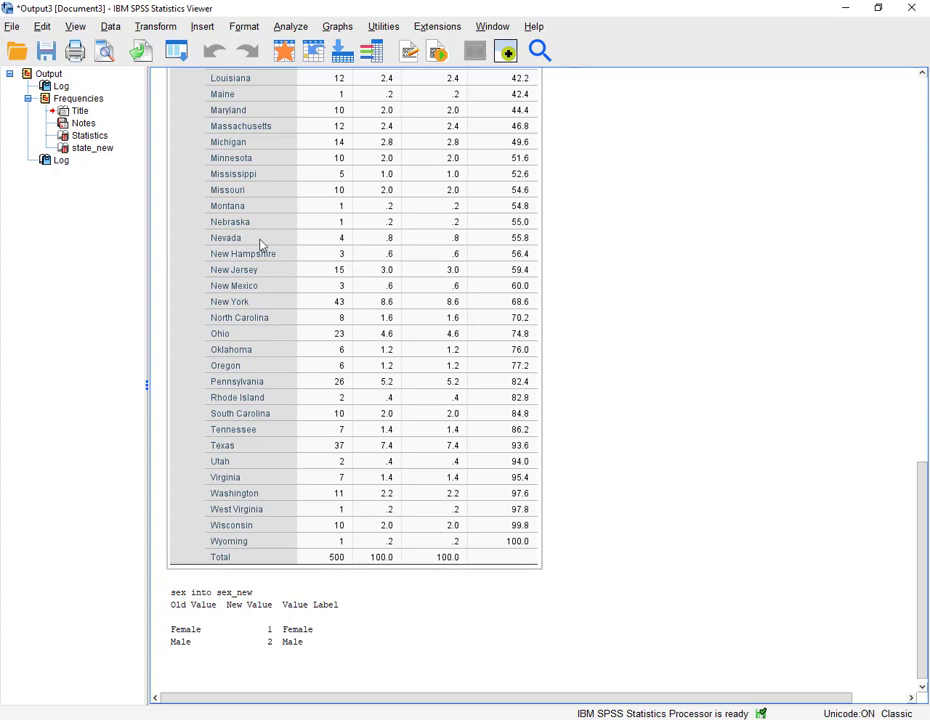
# - Return to the data editor and open the value labels of sex_new in variable view
pyautogui.click(285, 52)
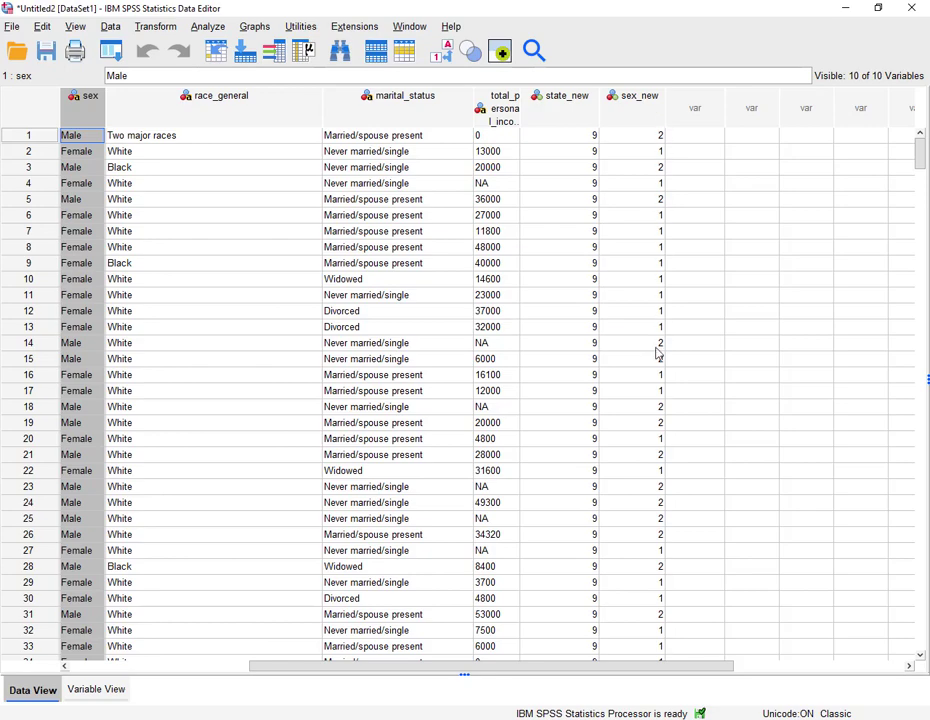
pyautogui.click(100, 690)
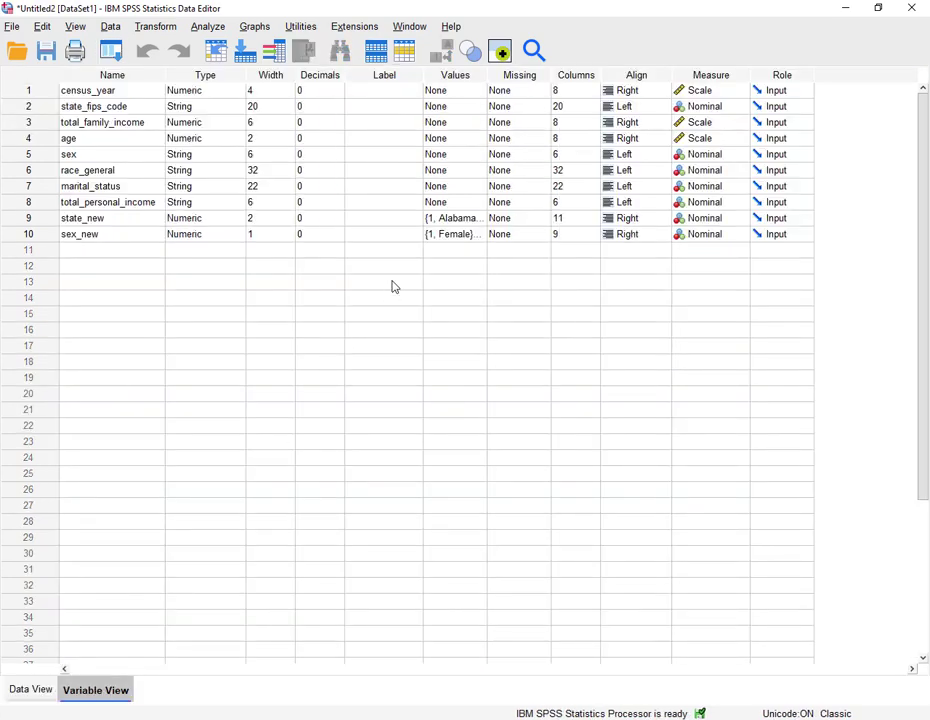
pyautogui.click(480, 236)
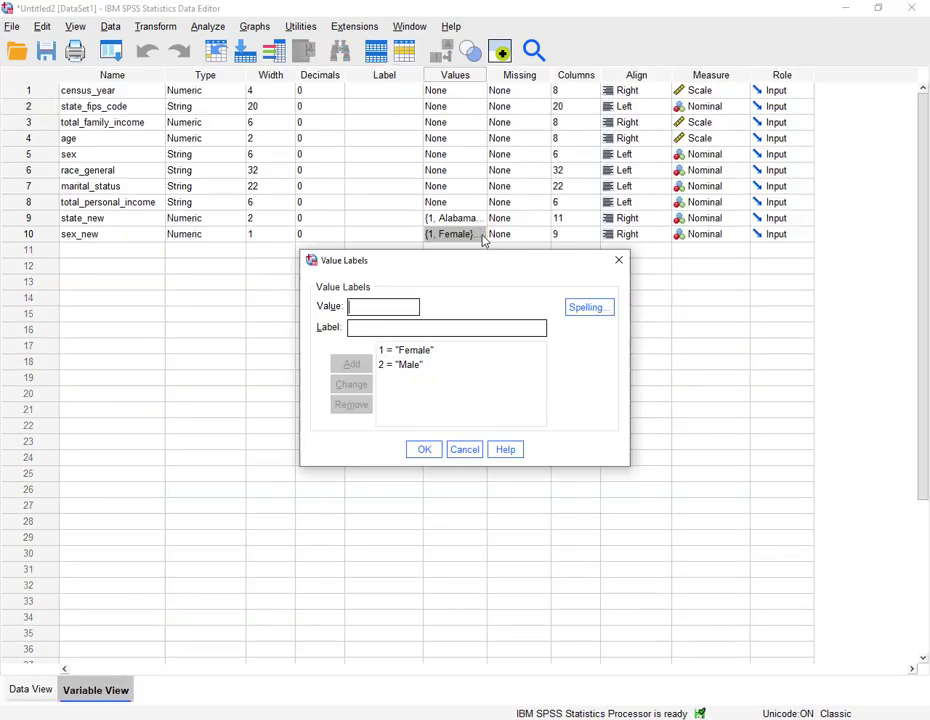
pyautogui.click(619, 261)
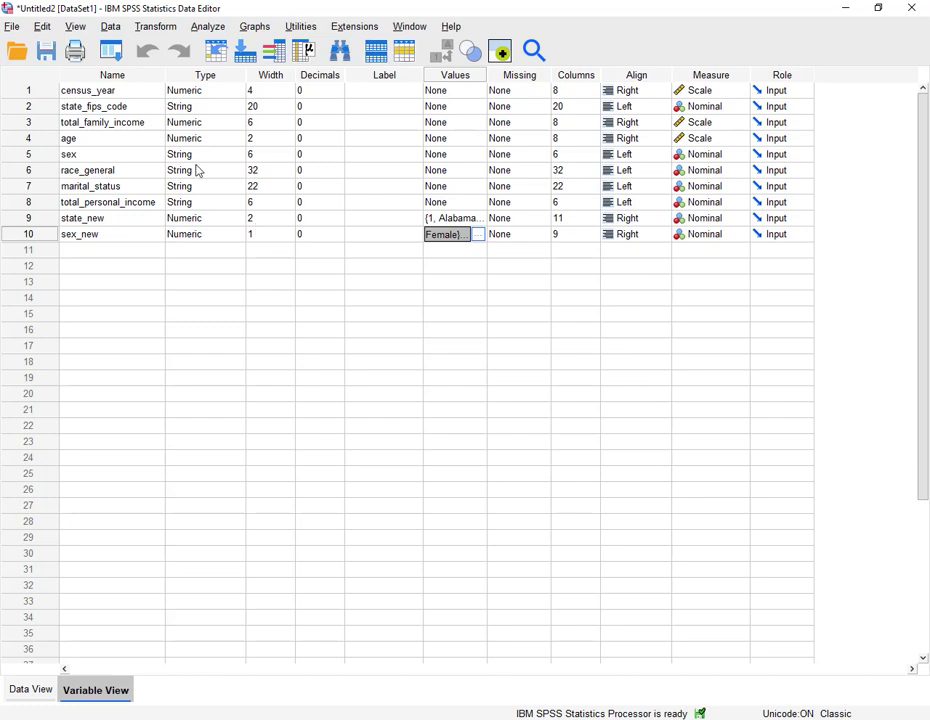
# - Automatically recode race_general into a new variable named race_new, replacing the previous sex selection
pyautogui.click(152, 27)
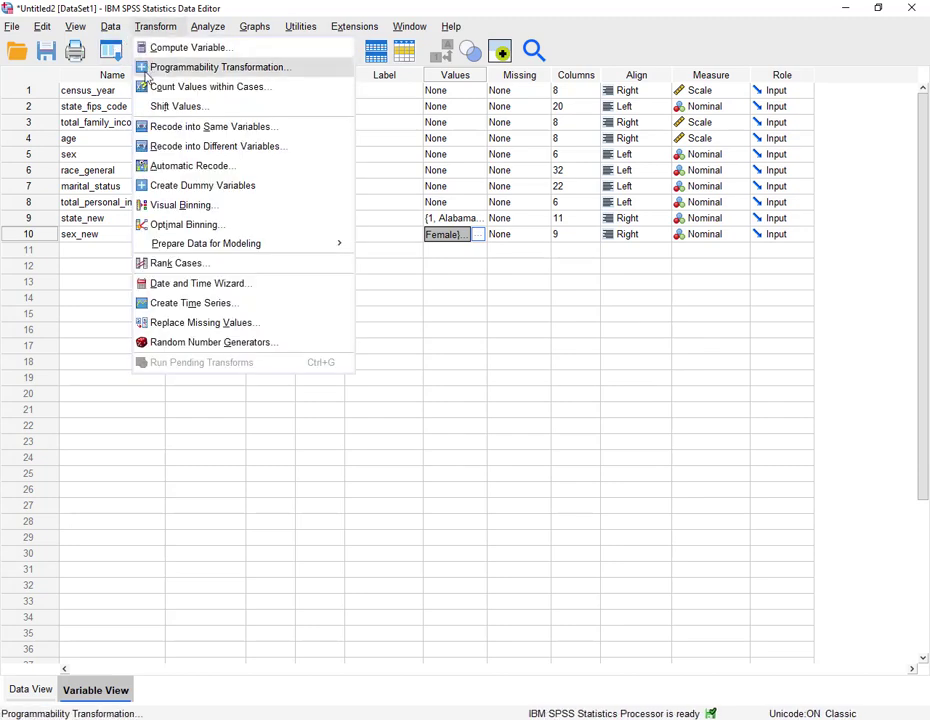
pyautogui.click(155, 168)
pyautogui.click(480, 143)
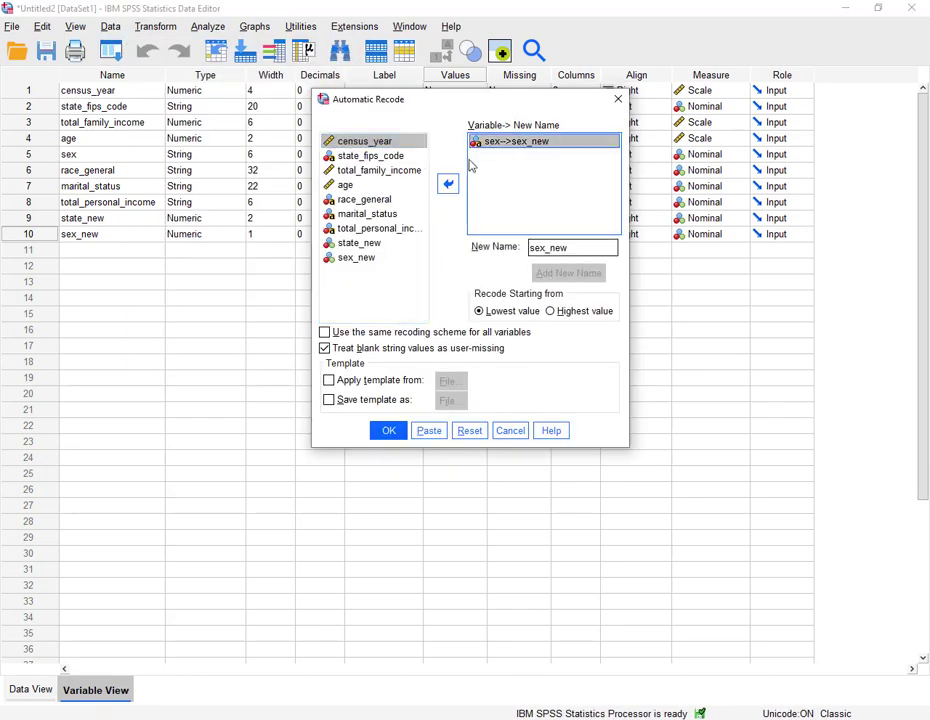
pyautogui.click(450, 184)
pyautogui.click(121, 186)
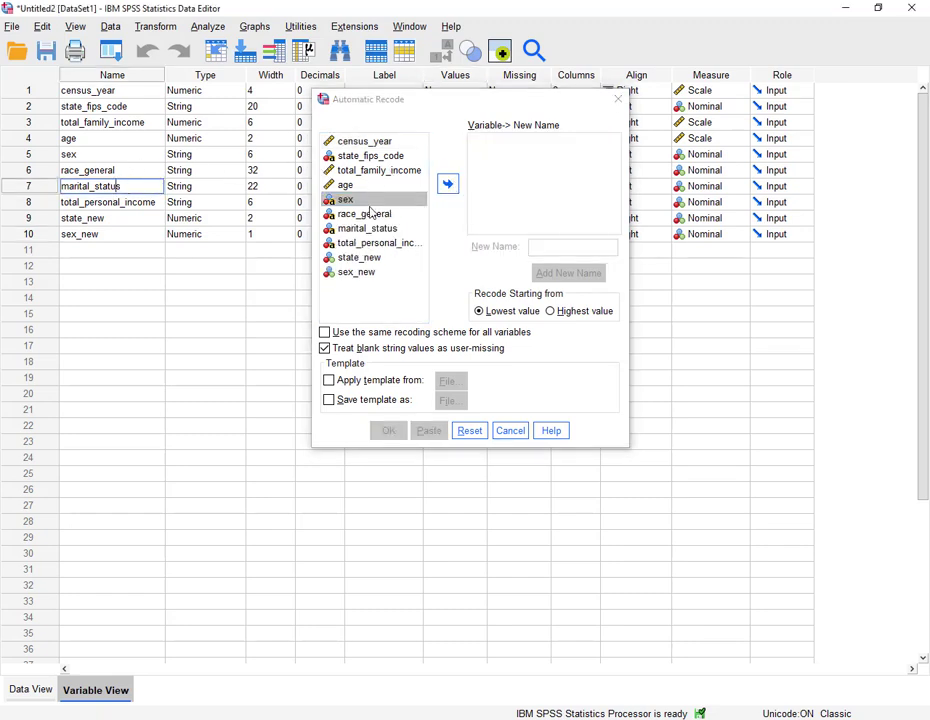
pyautogui.click(365, 215)
pyautogui.click(448, 184)
pyautogui.click(570, 247)
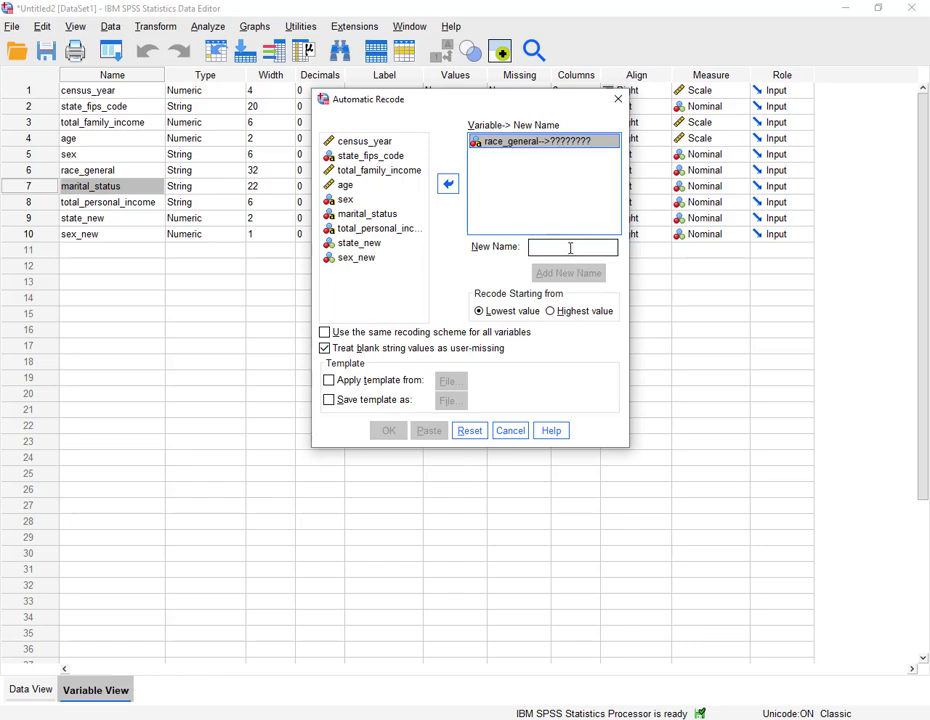
pyautogui.write('race_new')
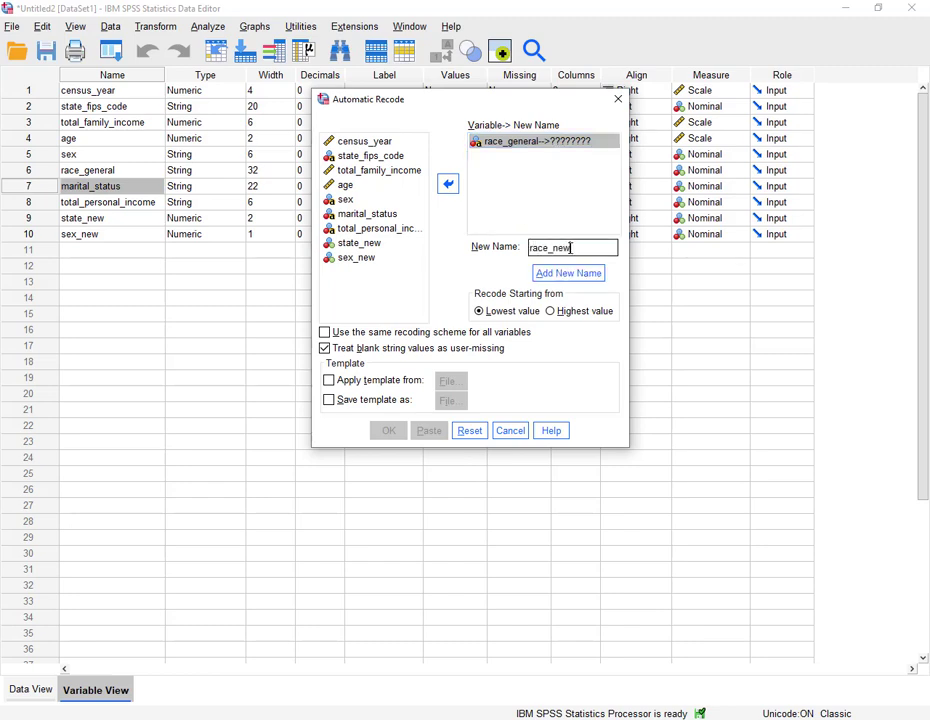
pyautogui.click(570, 273)
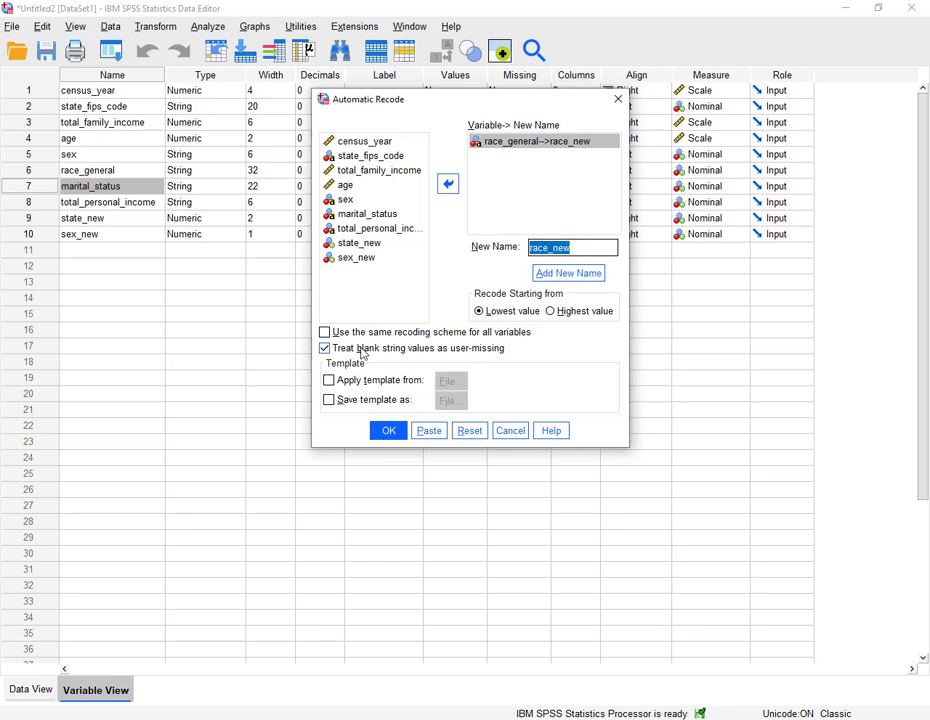
pyautogui.click(382, 432)
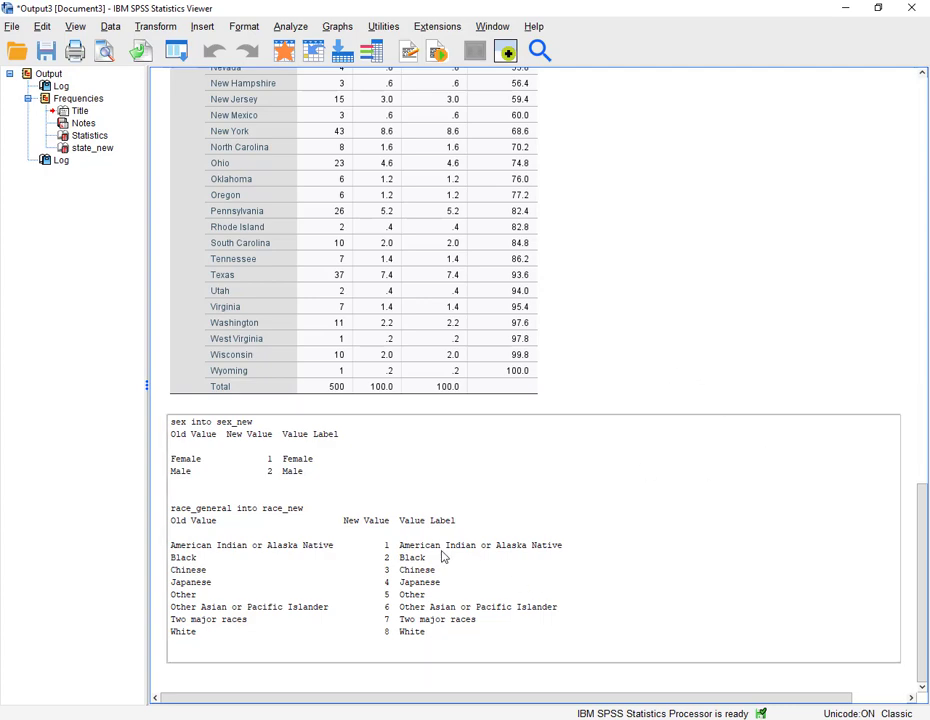
# - Scroll through the output to review the race_general into race_new recoding table
pyautogui.scroll(5, 645, 386)
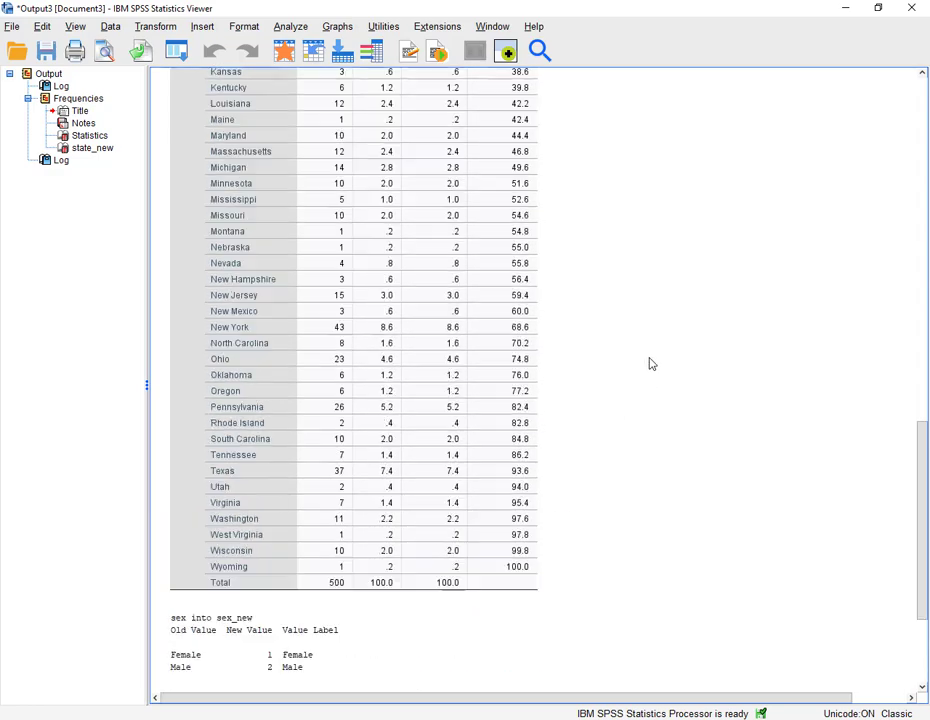
pyautogui.scroll(3, 648, 360)
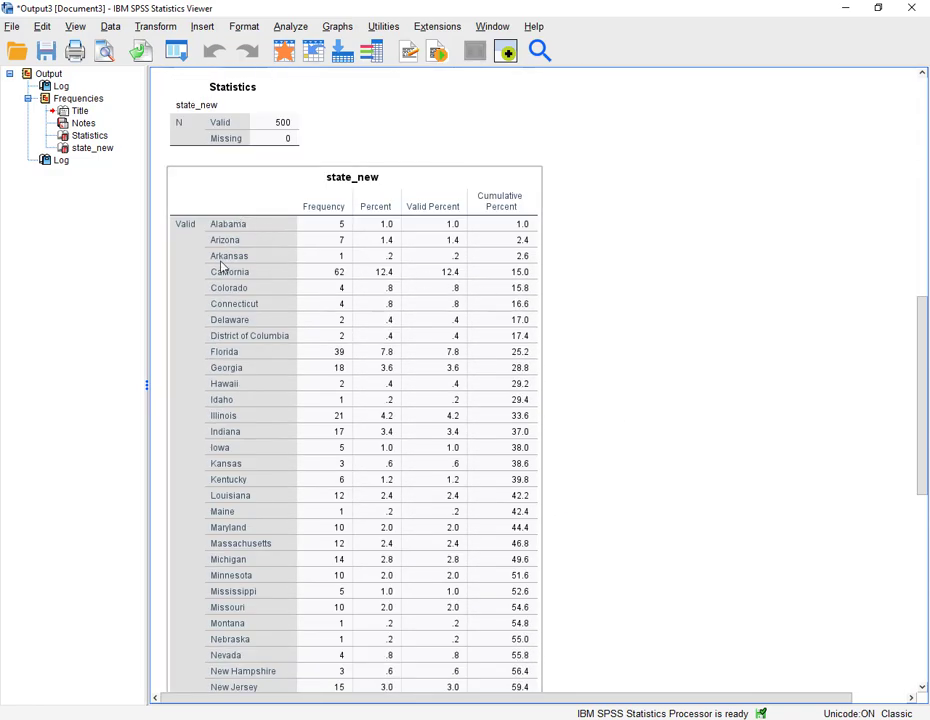
pyautogui.scroll(-5, 602, 253)
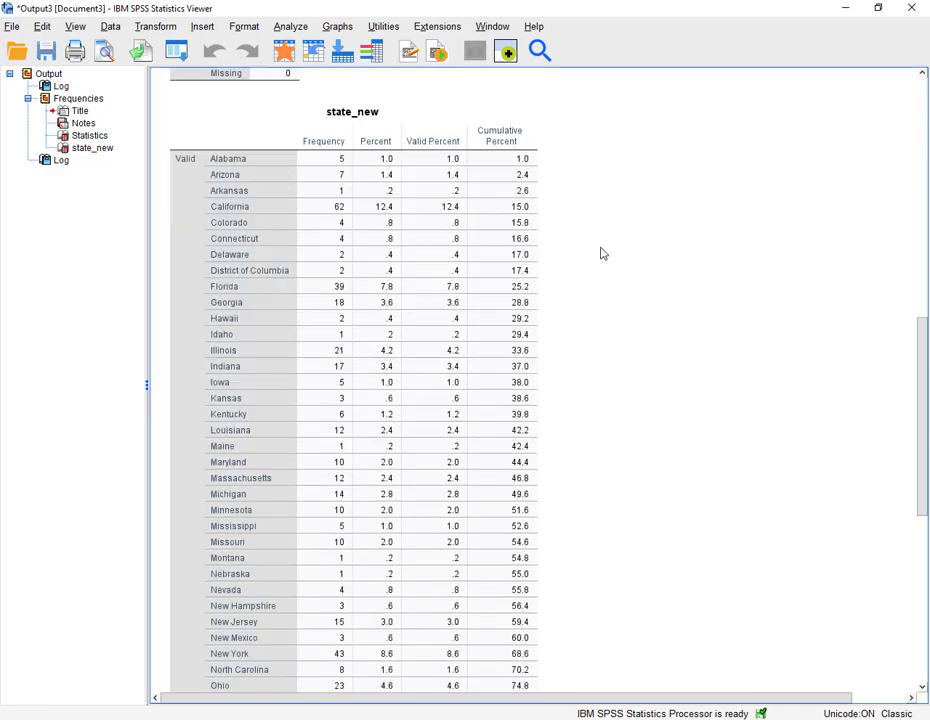
pyautogui.scroll(-3, 602, 253)
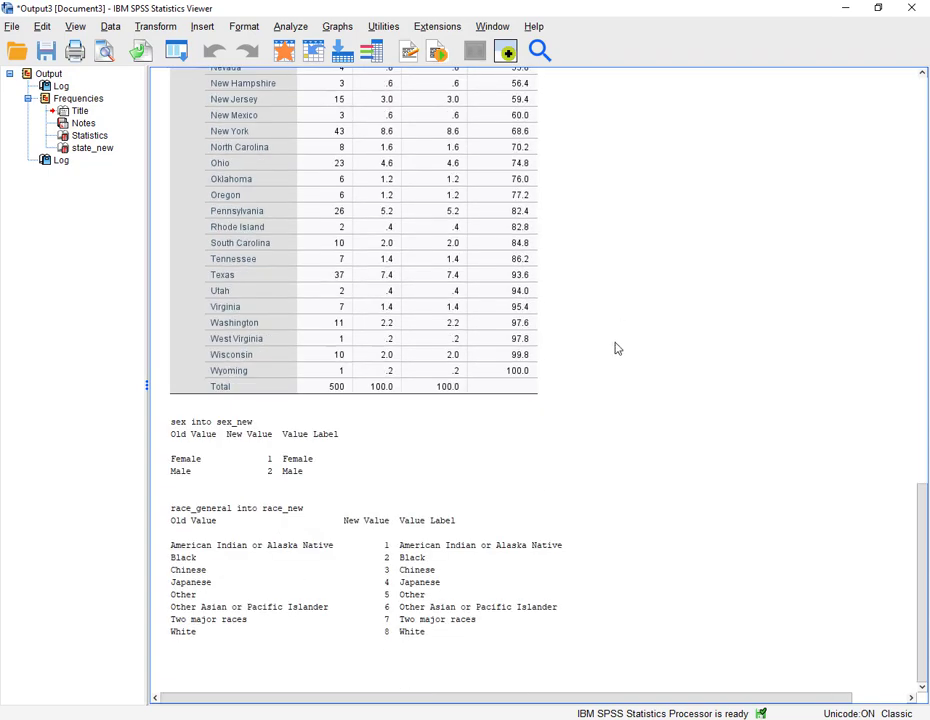
pyautogui.click(390, 242)
pyautogui.click(0, 397)
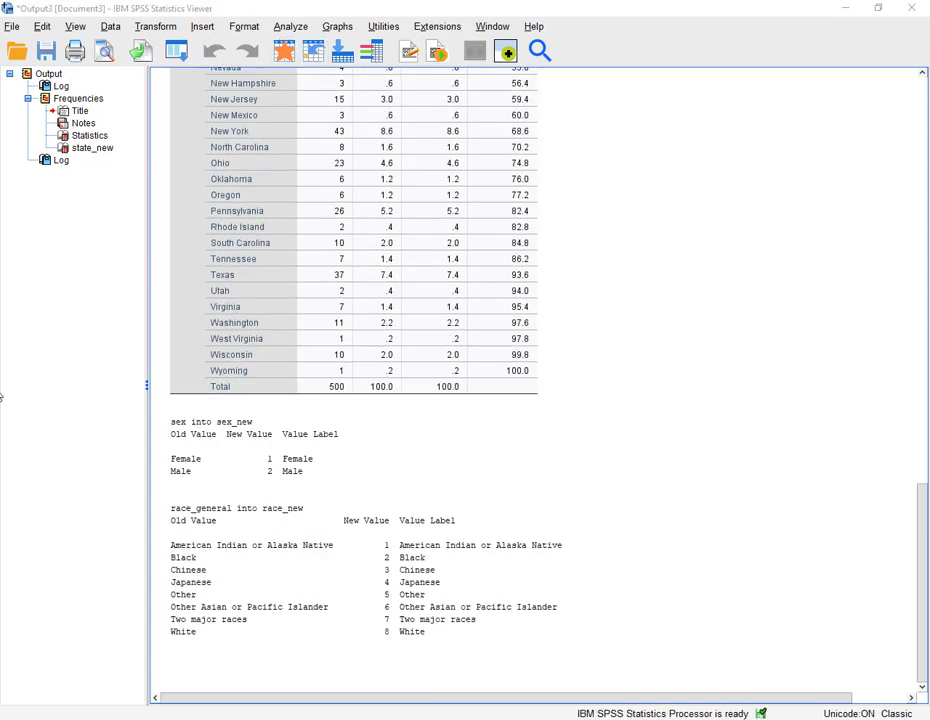
# - Automatically recode marital_status into a new variable named marital_new, replacing the previous race selection, then open the data editor
pyautogui.click(292, 22)
pyautogui.moveTo(168, 22)
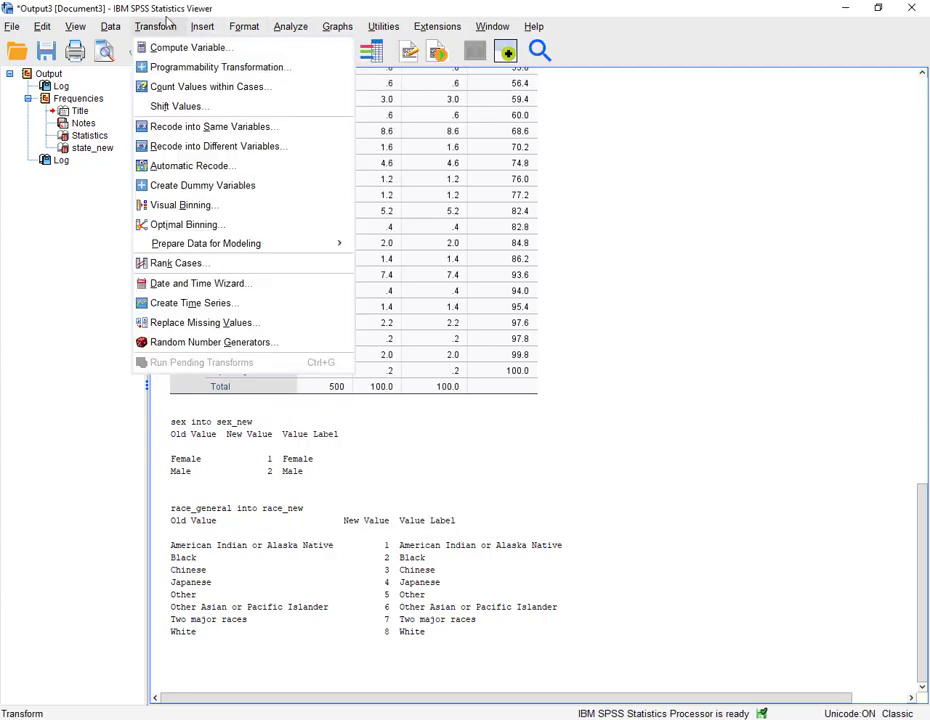
pyautogui.click(231, 170)
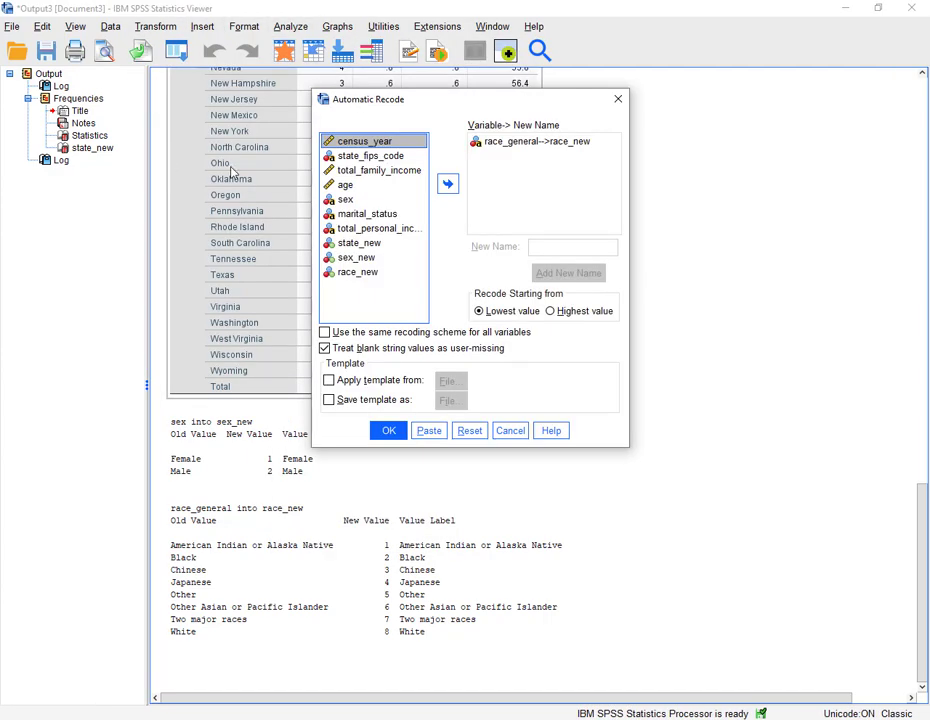
pyautogui.click(500, 141)
pyautogui.click(447, 183)
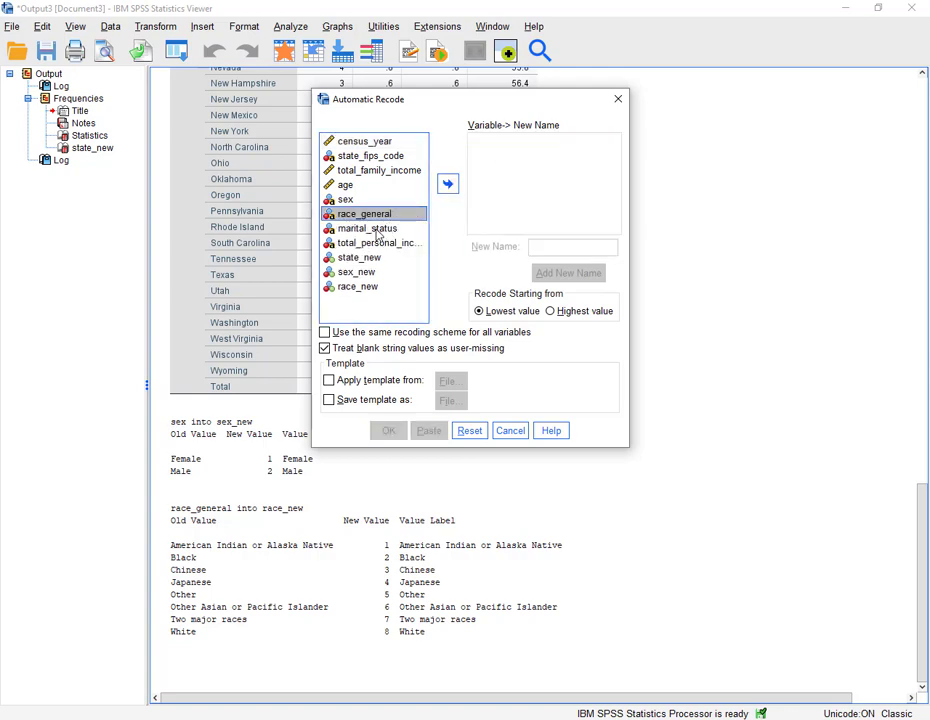
pyautogui.click(367, 228)
pyautogui.click(447, 183)
pyautogui.click(544, 246)
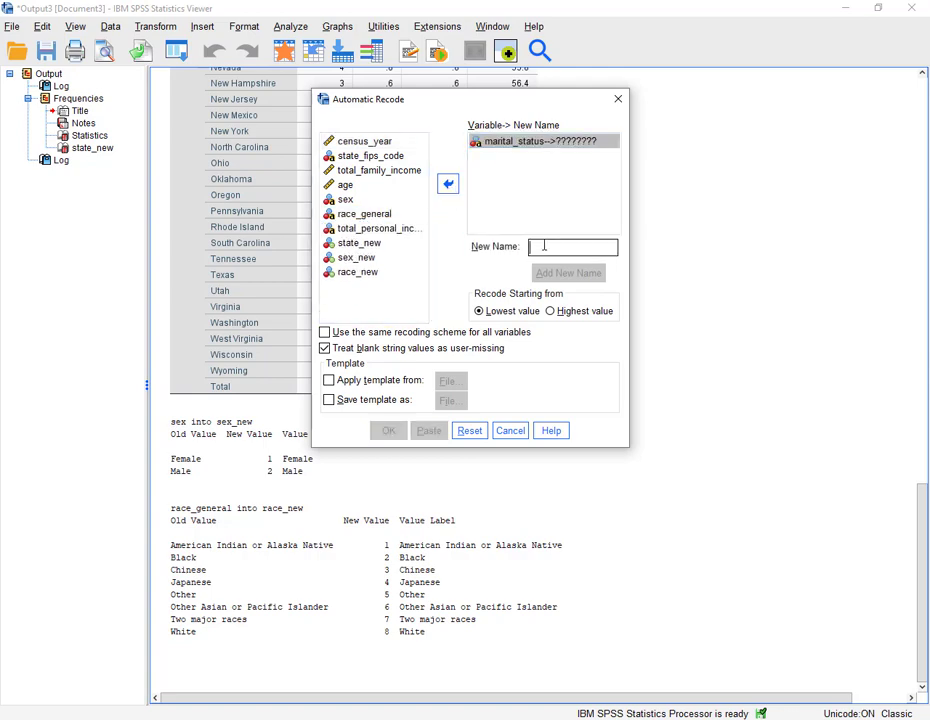
pyautogui.write('m')
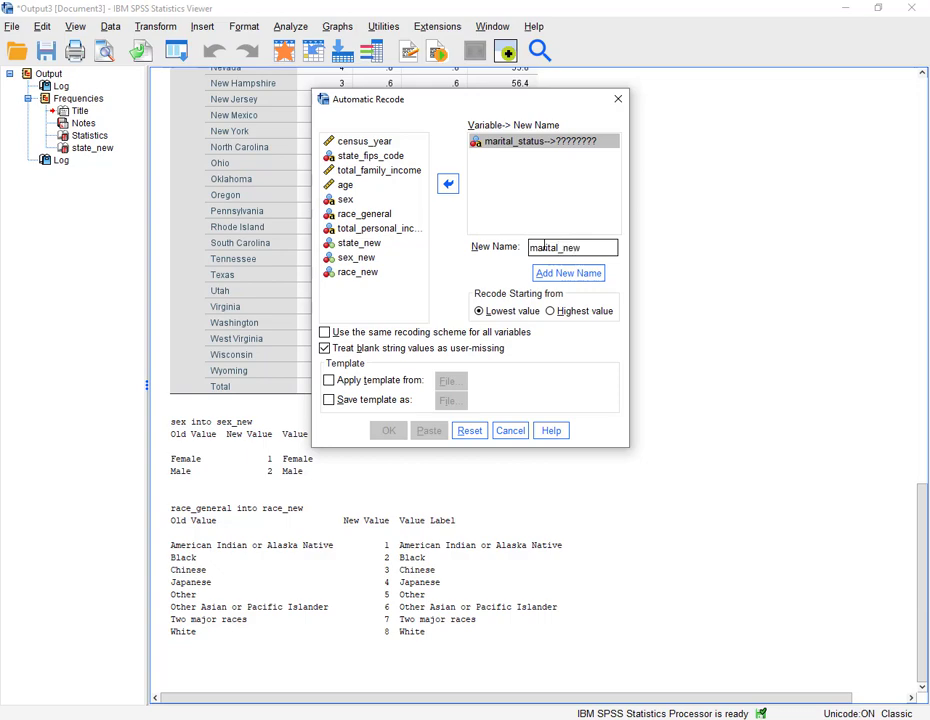
pyautogui.write('arital_new')
pyautogui.click(568, 273)
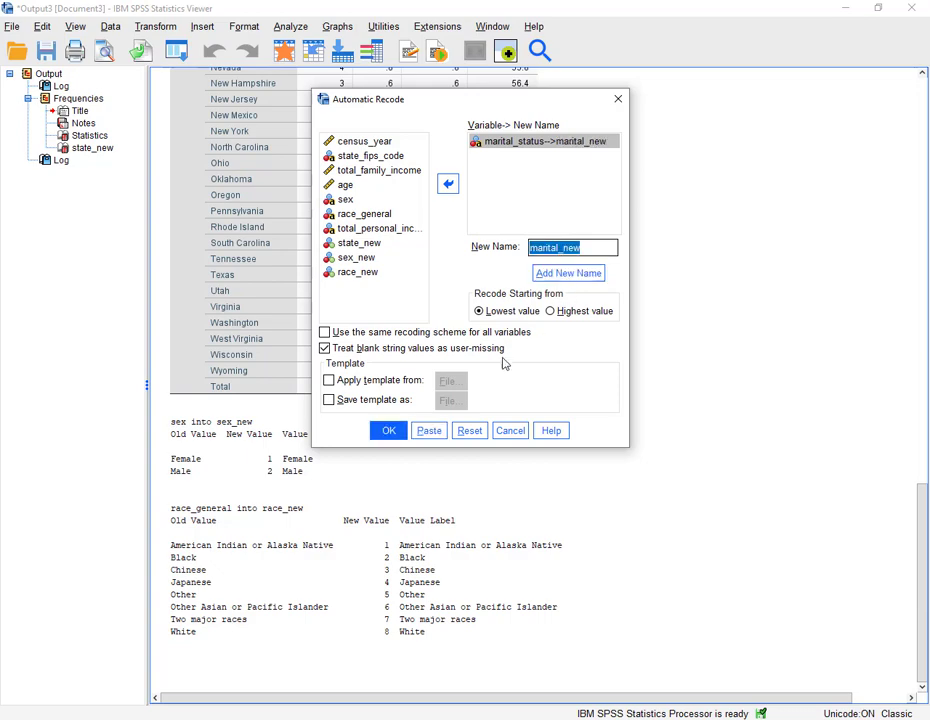
pyautogui.click(388, 430)
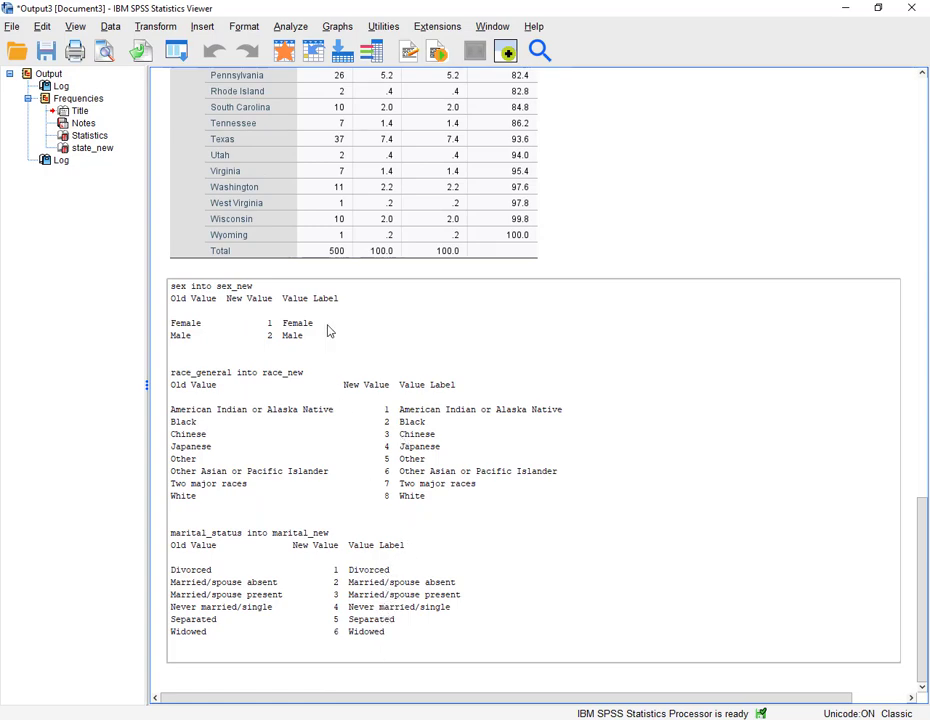
pyautogui.click(255, 138)
pyautogui.click(176, 50)
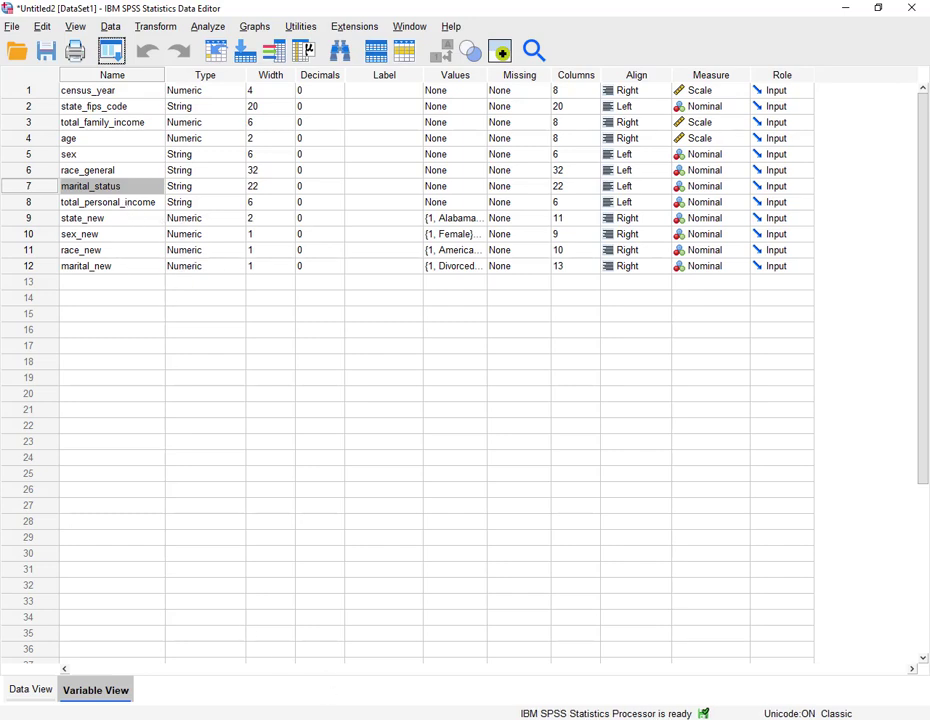
# - Switch to the Word assignment document and color the completed recode task line red
pyautogui.click(326, 719)
pyautogui.click(180, 263)
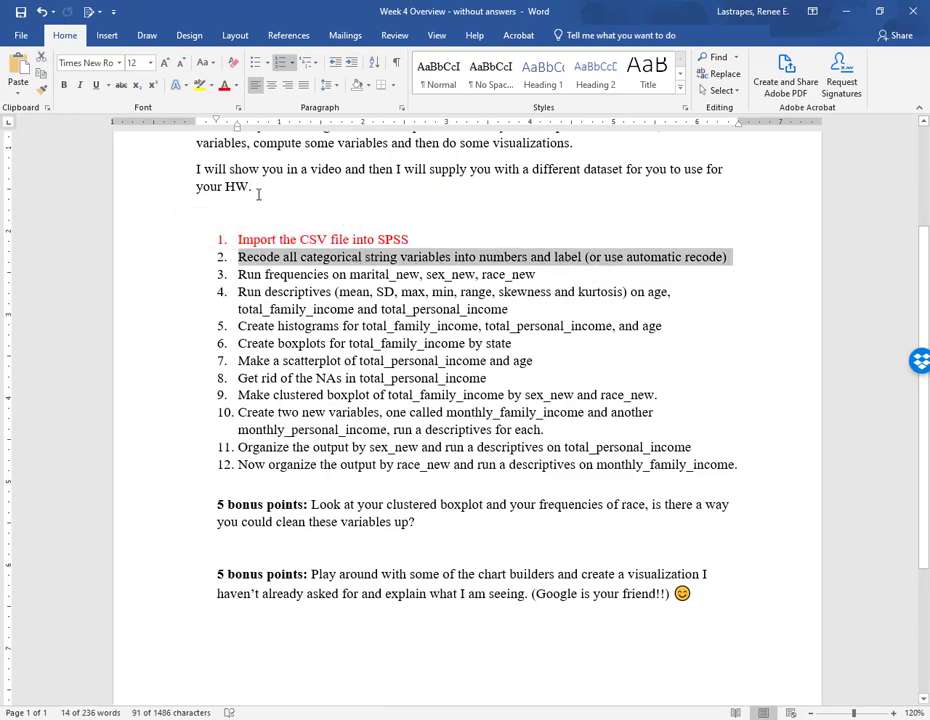
pyautogui.click(226, 87)
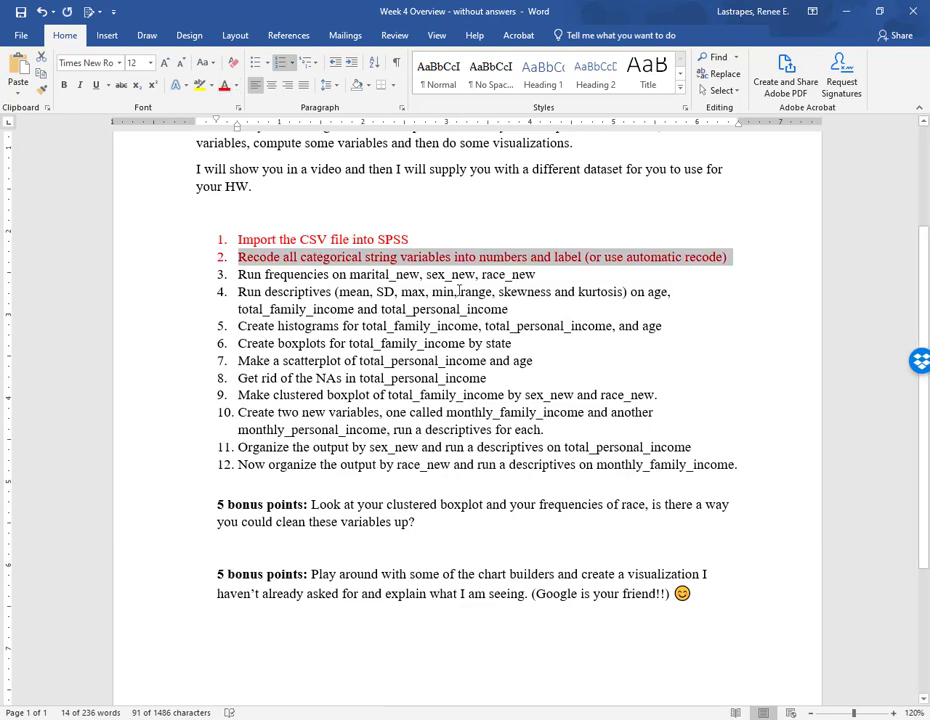
pyautogui.click(539, 271)
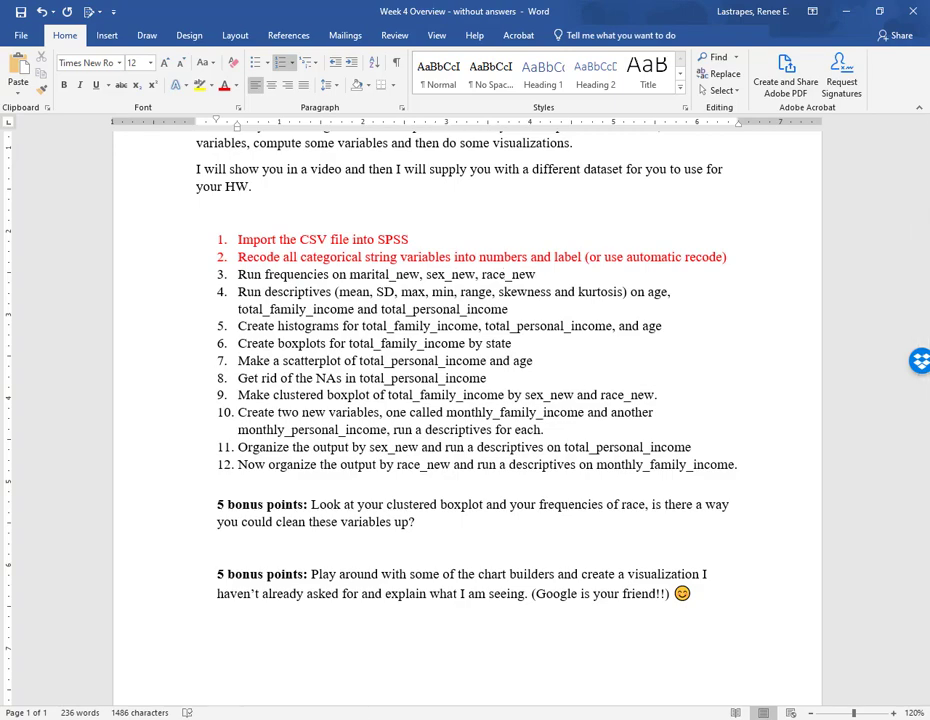
# - Run Frequencies on sex_new, race_new and marital_new, replacing the previous state_new selection
pyautogui.click(357, 648)
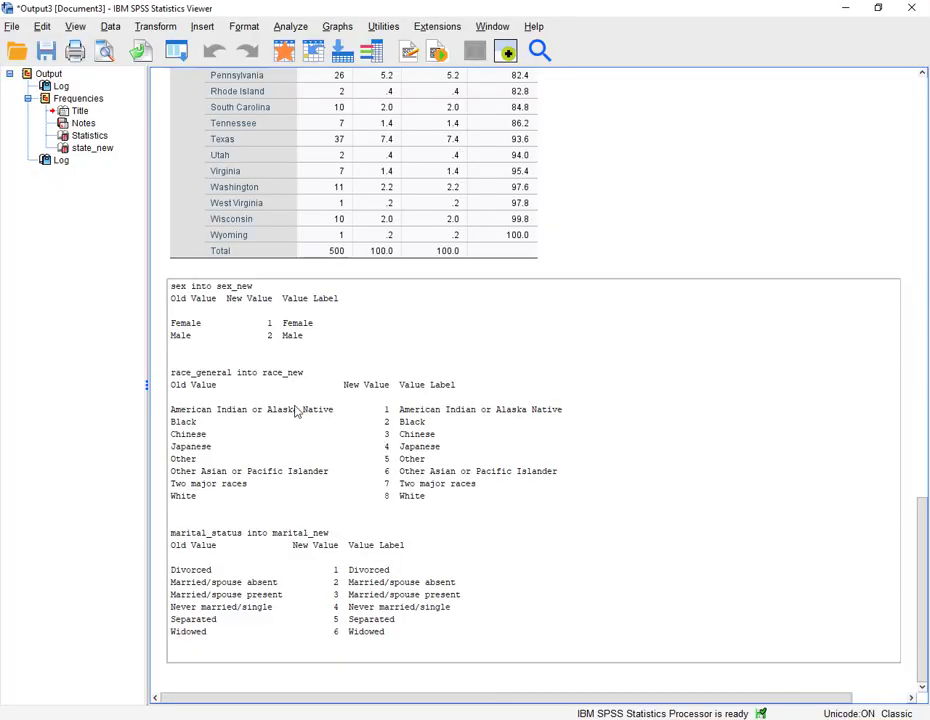
pyautogui.click(291, 27)
pyautogui.moveTo(300, 107)
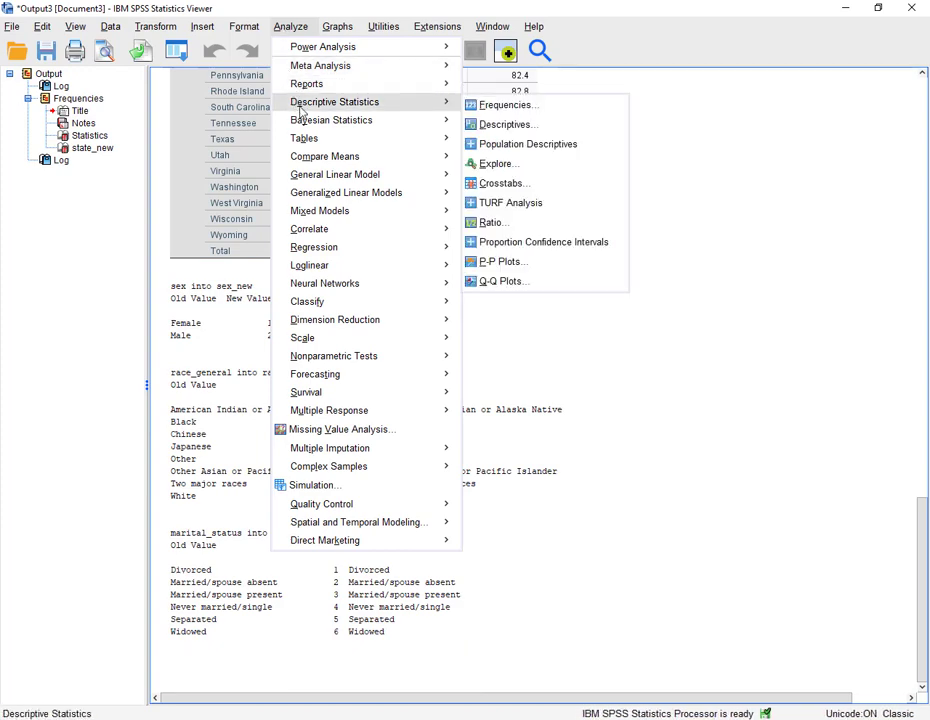
pyautogui.click(490, 105)
pyautogui.click(505, 128)
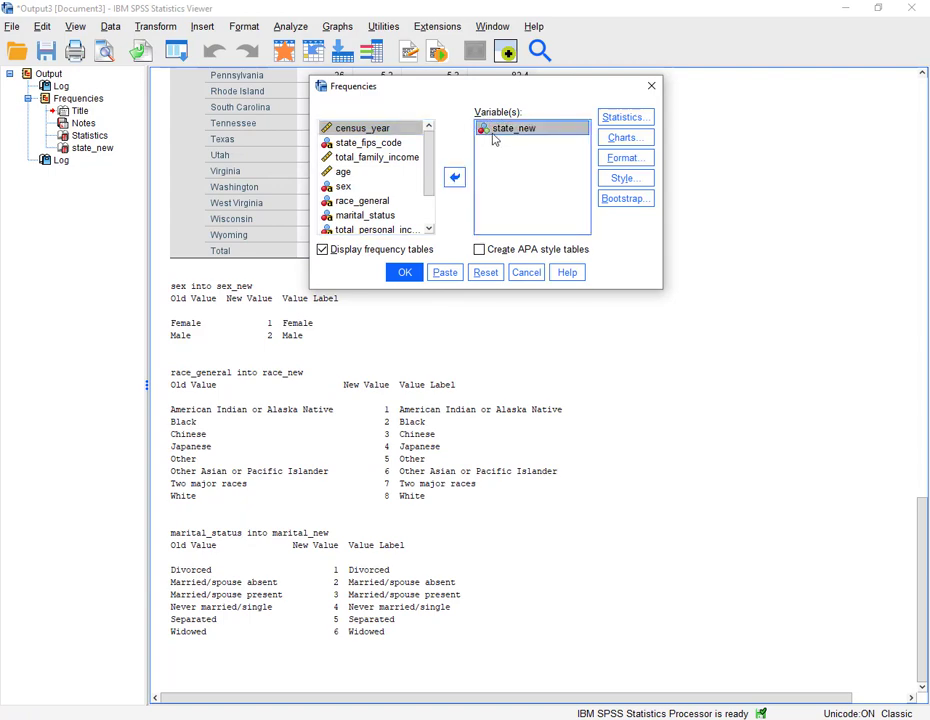
pyautogui.click(454, 177)
pyautogui.scroll(-1, 369, 193)
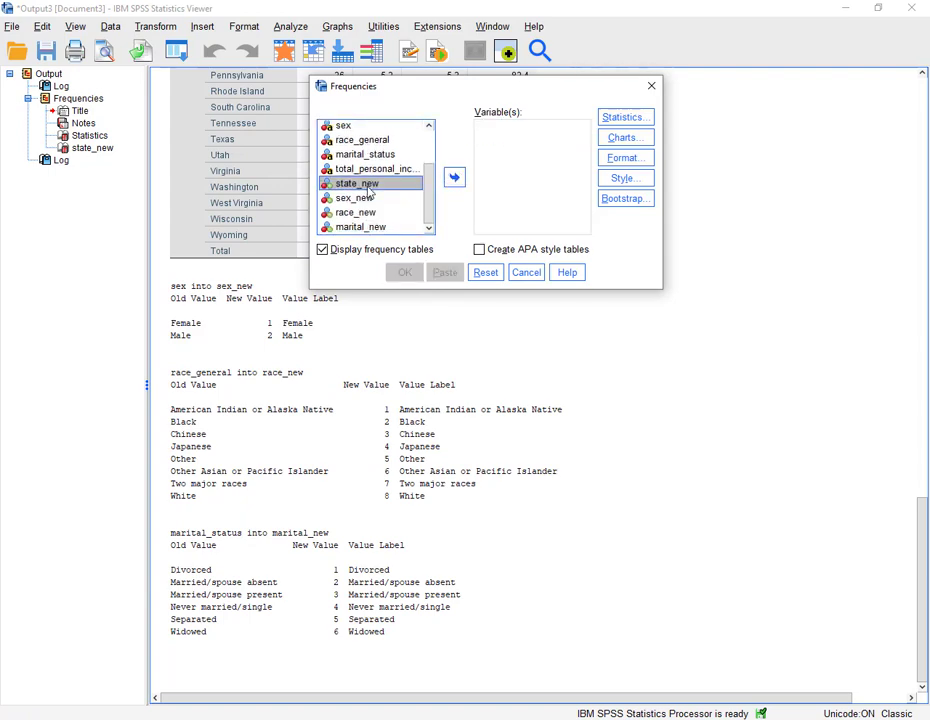
pyautogui.click(365, 201)
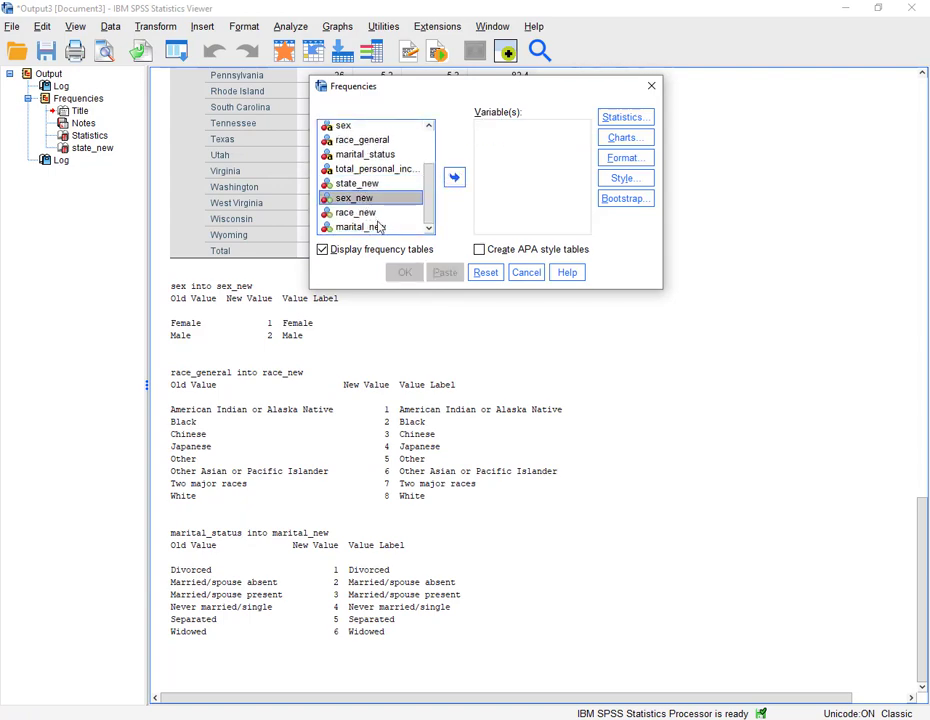
pyautogui.keyDown('shift'); pyautogui.click(376, 228); pyautogui.keyUp('shift')
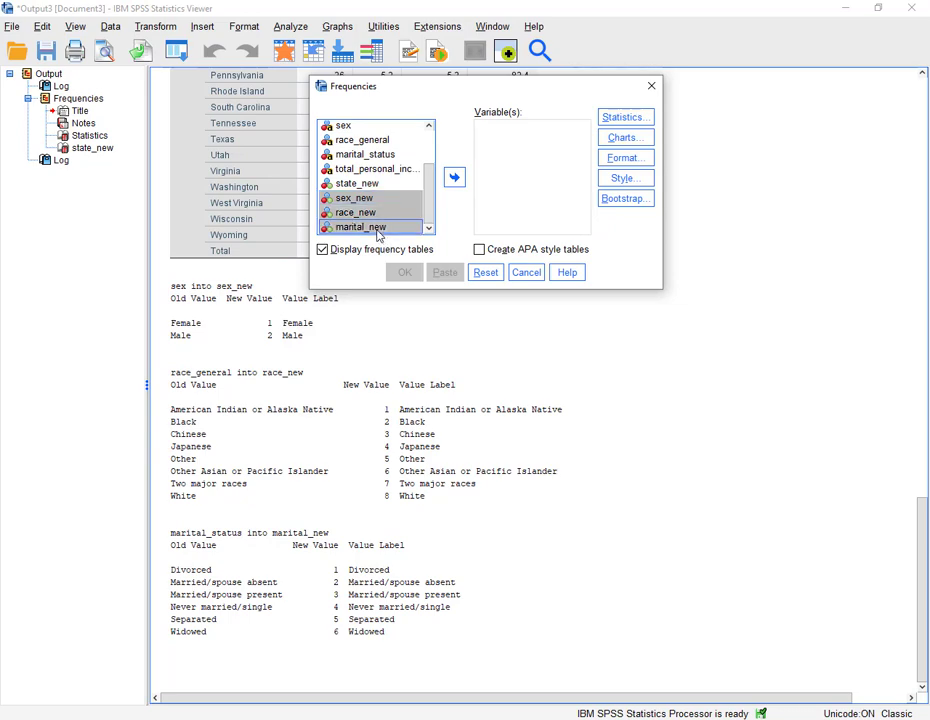
pyautogui.click(453, 178)
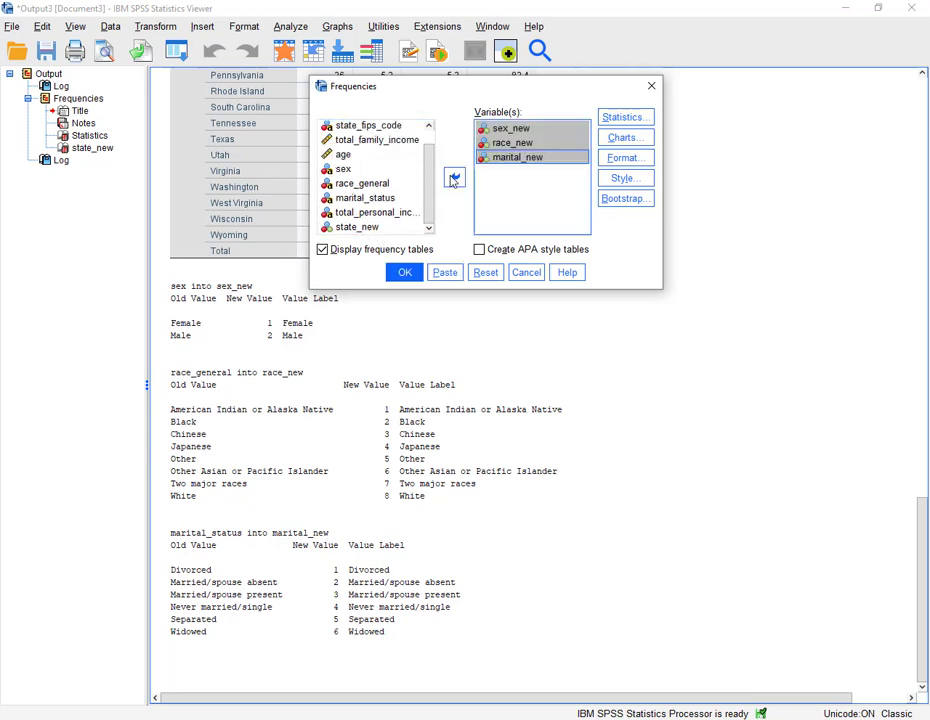
pyautogui.click(405, 273)
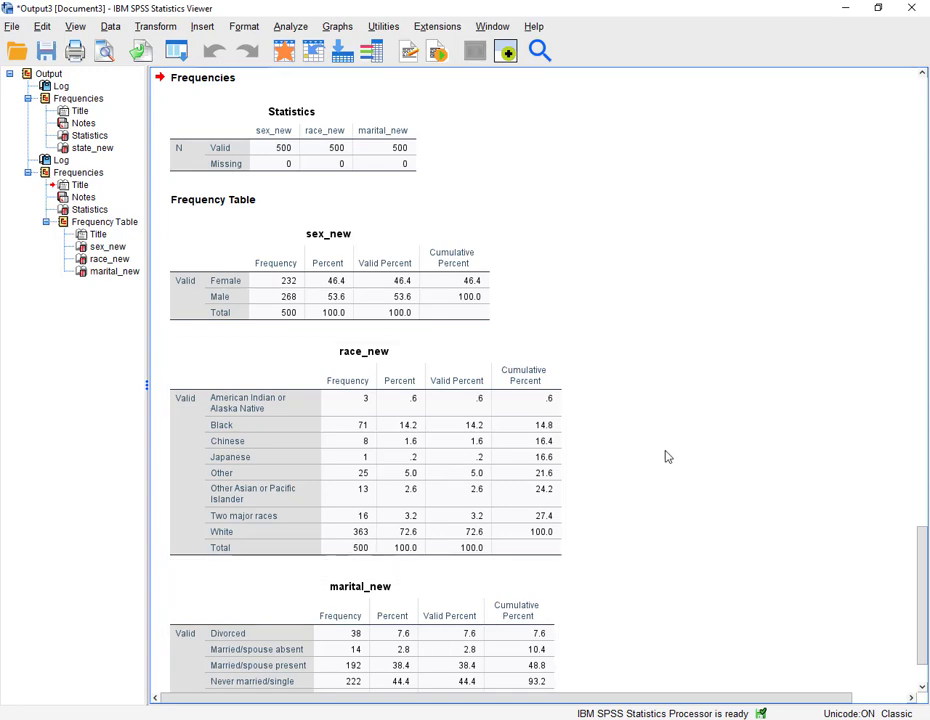
# - Select the sex_new, race_new and marital_new frequency tables in the output and copy them
pyautogui.scroll(-3, 668, 457)
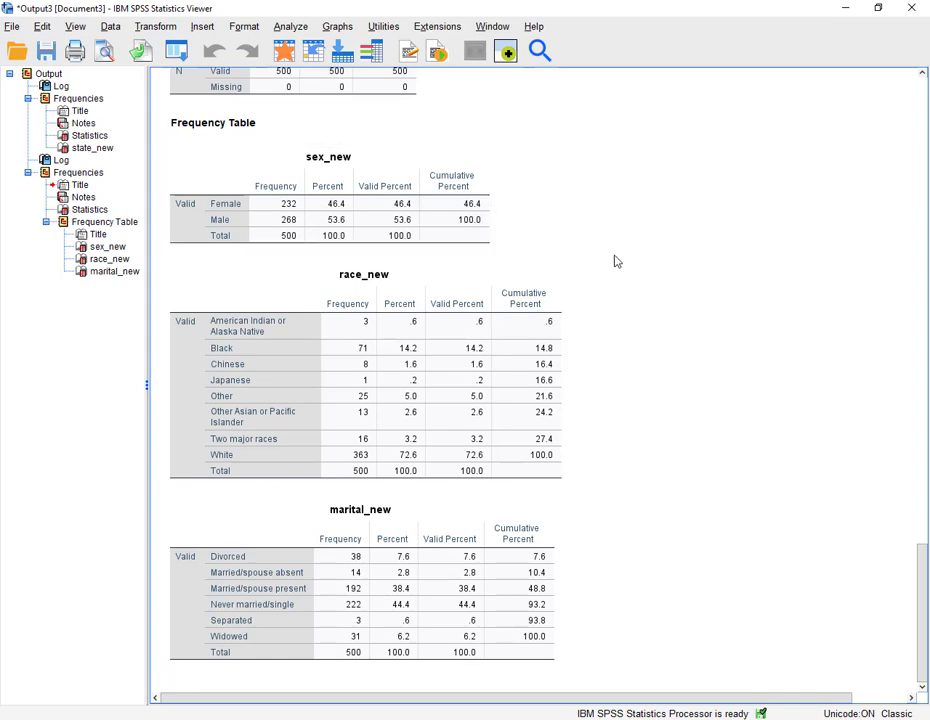
pyautogui.click(430, 220)
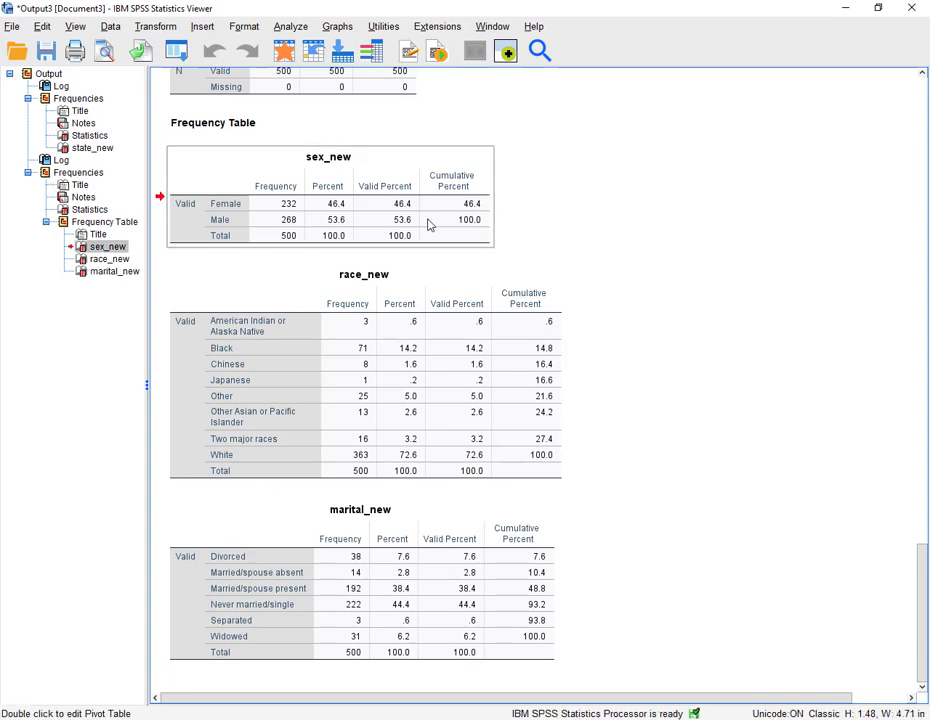
pyautogui.keyDown('ctrl'); pyautogui.click(413, 355); pyautogui.keyUp('ctrl')
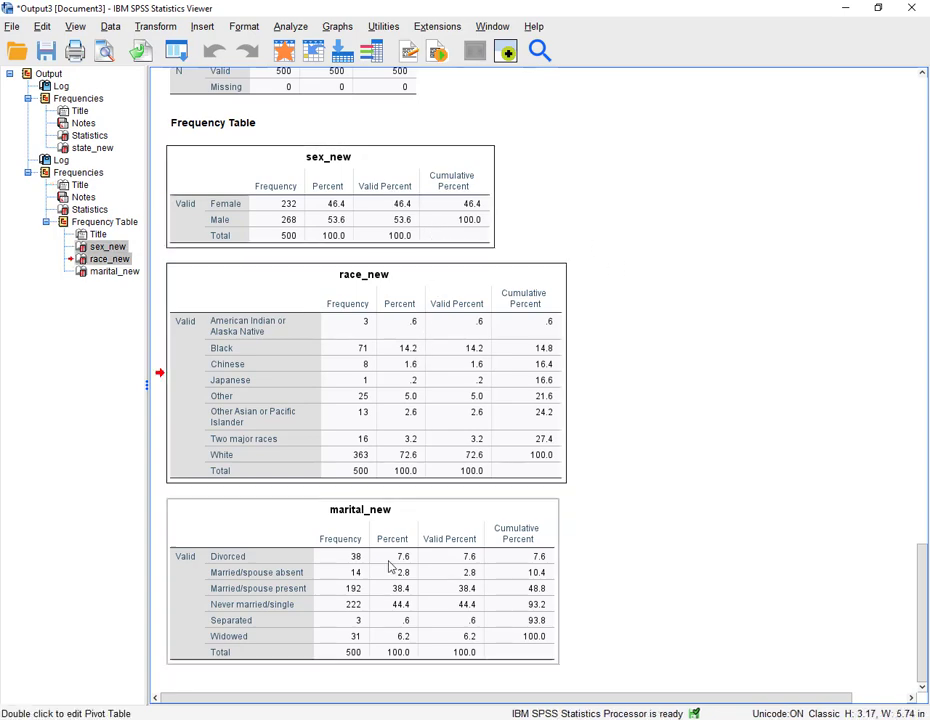
pyautogui.keyDown('ctrl'); pyautogui.click(375, 614); pyautogui.keyUp('ctrl')
pyautogui.rightClick(374, 564)
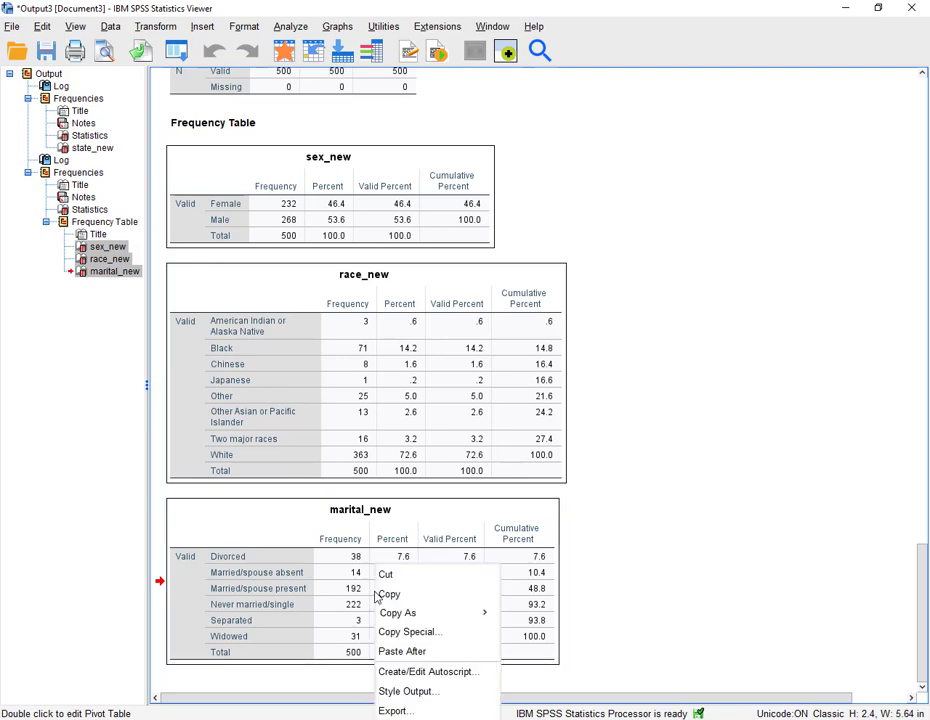
pyautogui.moveTo(392, 616)
pyautogui.click(450, 595)
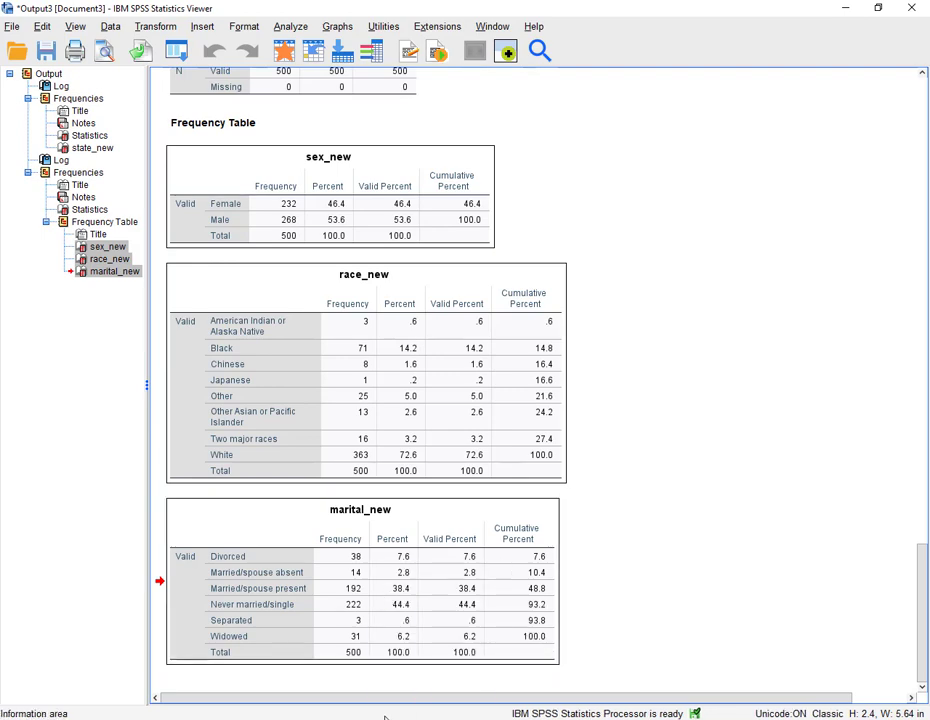
# - Switch to the Word document, add blank lines below task 3 and paste the frequency tables
pyautogui.hotkey('alt', 'Tab')
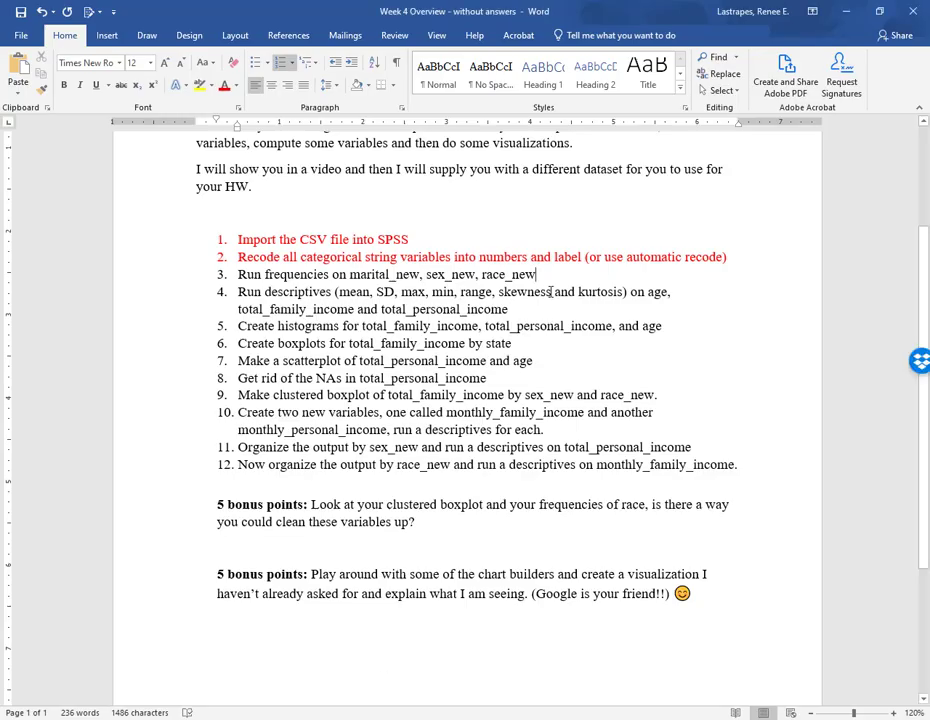
pyautogui.press('Return')
pyautogui.press('Return')
pyautogui.press('Return')
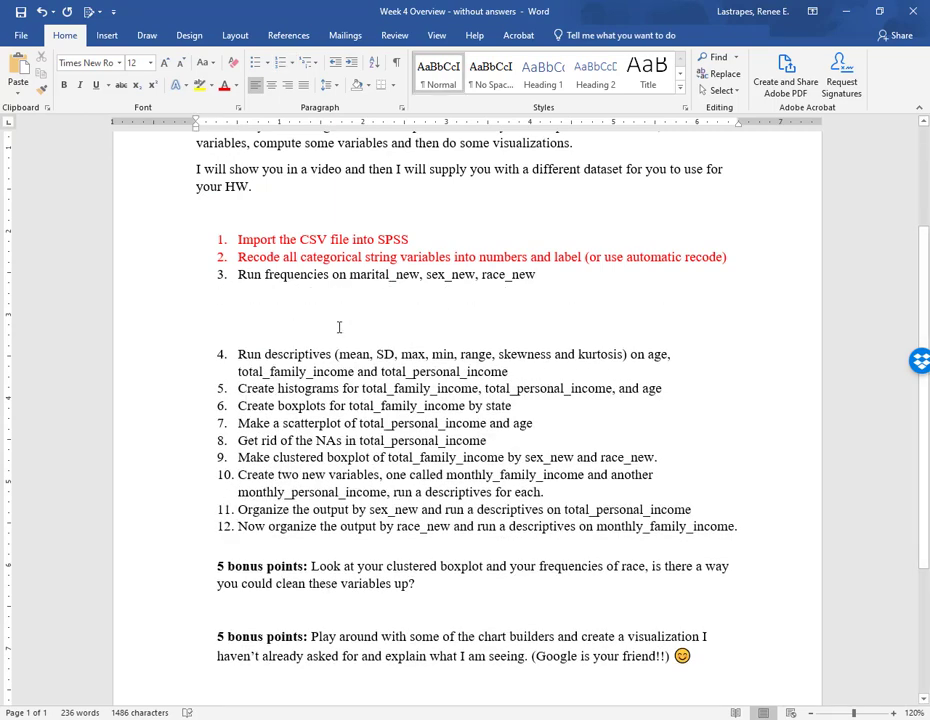
pyautogui.hotkey('ctrl', 'v')
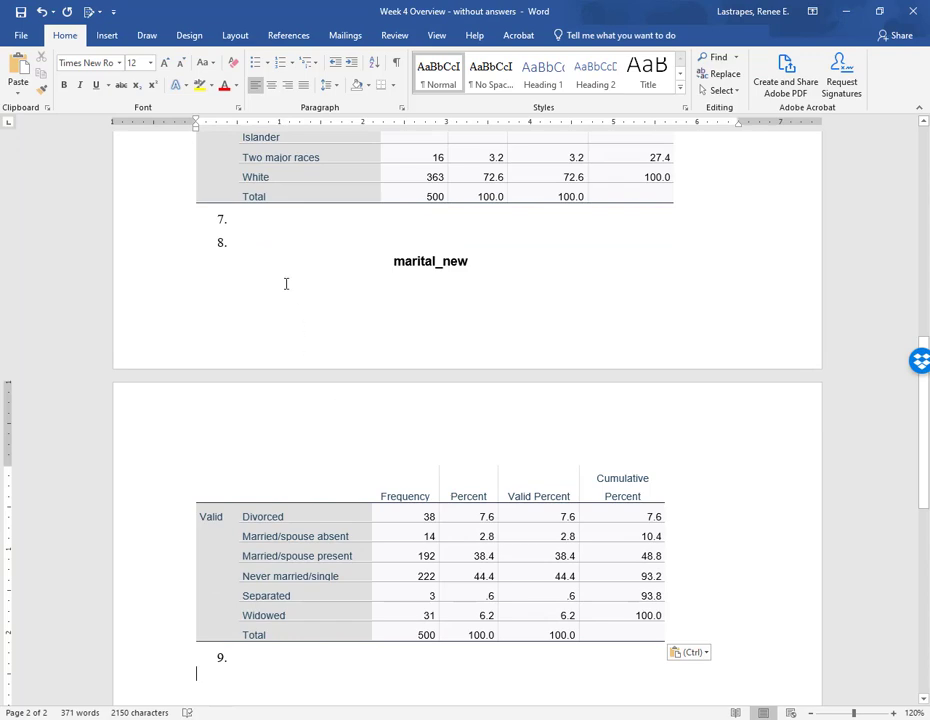
# - Remove the extra numbered empty lines around the pasted frequency tables in the document
pyautogui.click(270, 247)
pyautogui.press('BackSpace')
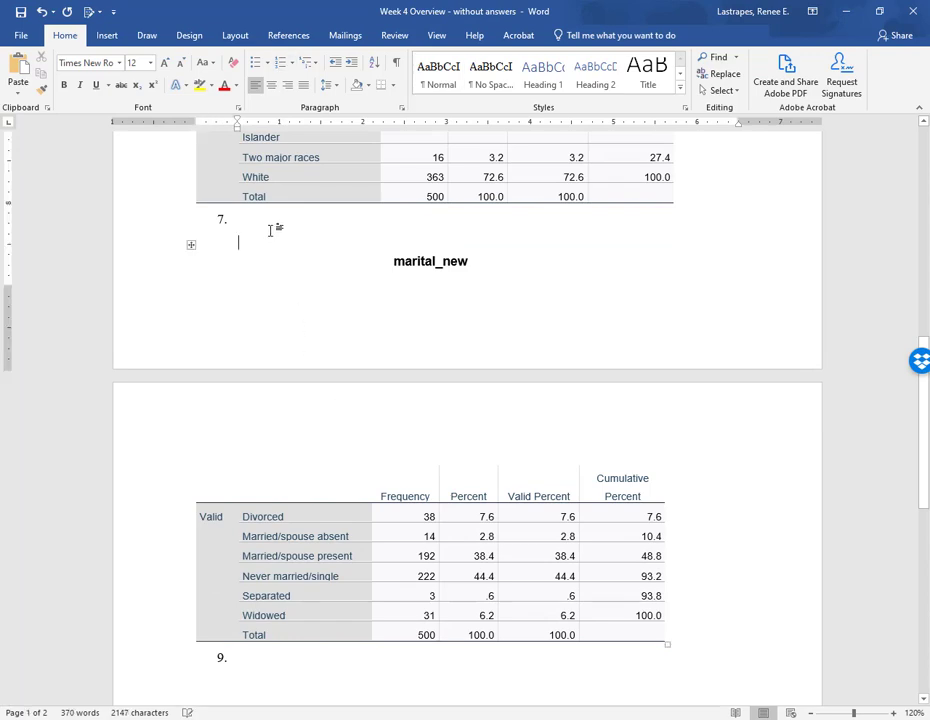
pyautogui.press('BackSpace')
pyautogui.press('BackSpace')
pyautogui.scroll(8, 290, 644)
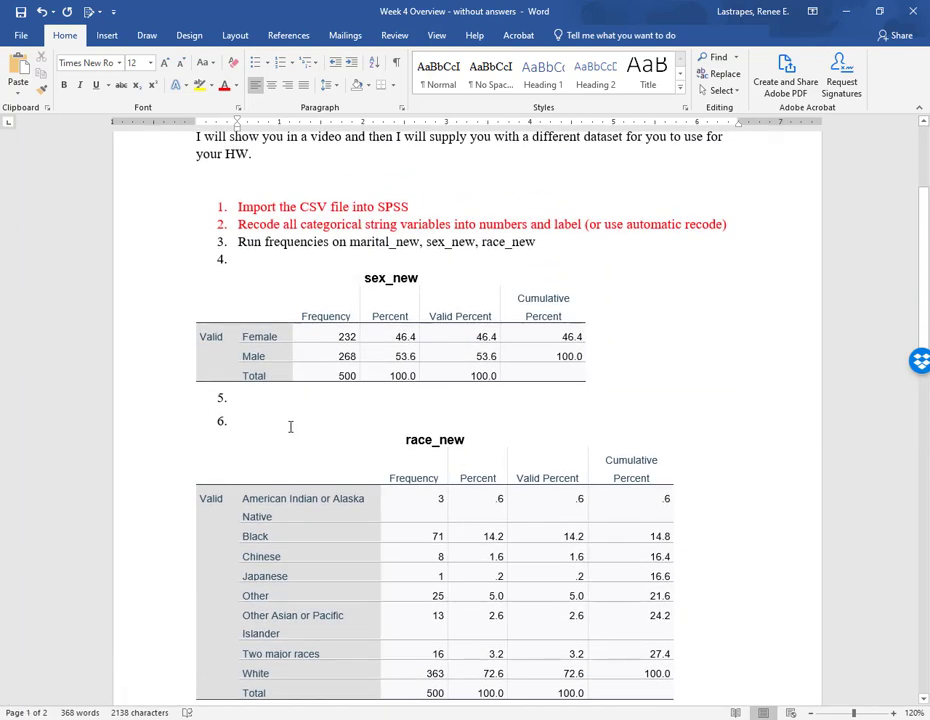
pyautogui.click(290, 427)
pyautogui.press('BackSpace')
pyautogui.click(283, 396)
pyautogui.press('BackSpace')
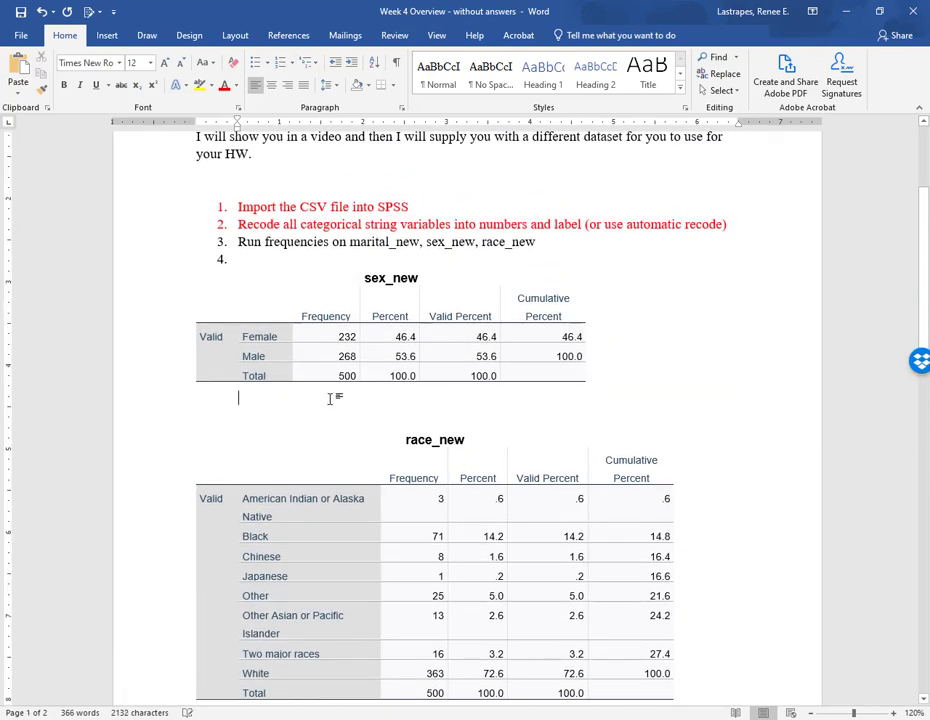
pyautogui.click(328, 257)
pyautogui.press('BackSpace')
pyautogui.scroll(-2, 520, 270)
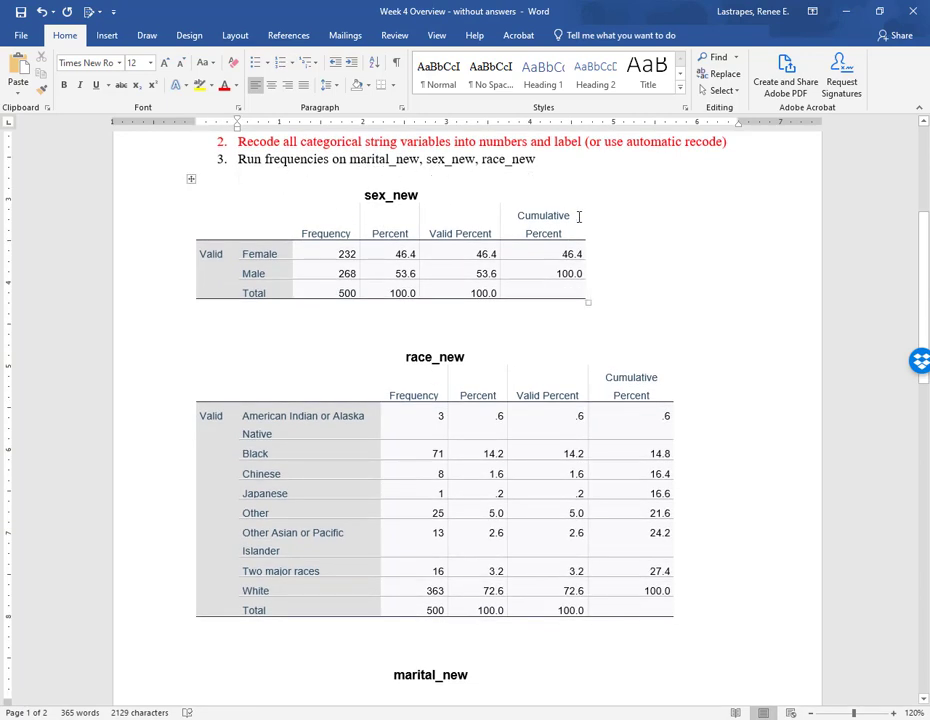
# - Scroll through the pasted tables in the document and return to the SPSS data editor
pyautogui.scroll(-10, 542, 253)
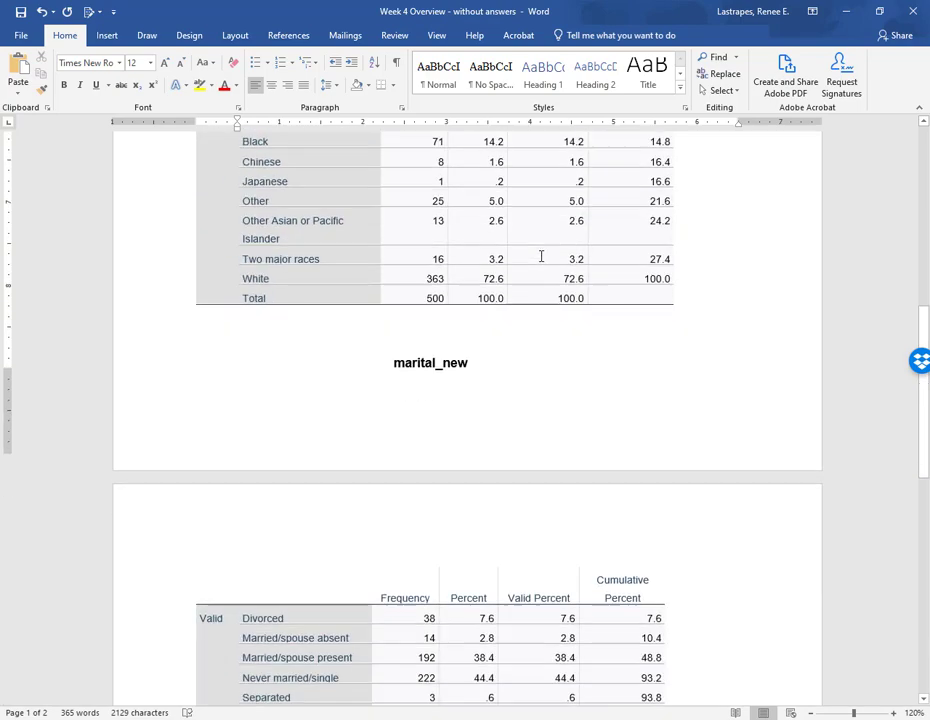
pyautogui.scroll(-5, 536, 260)
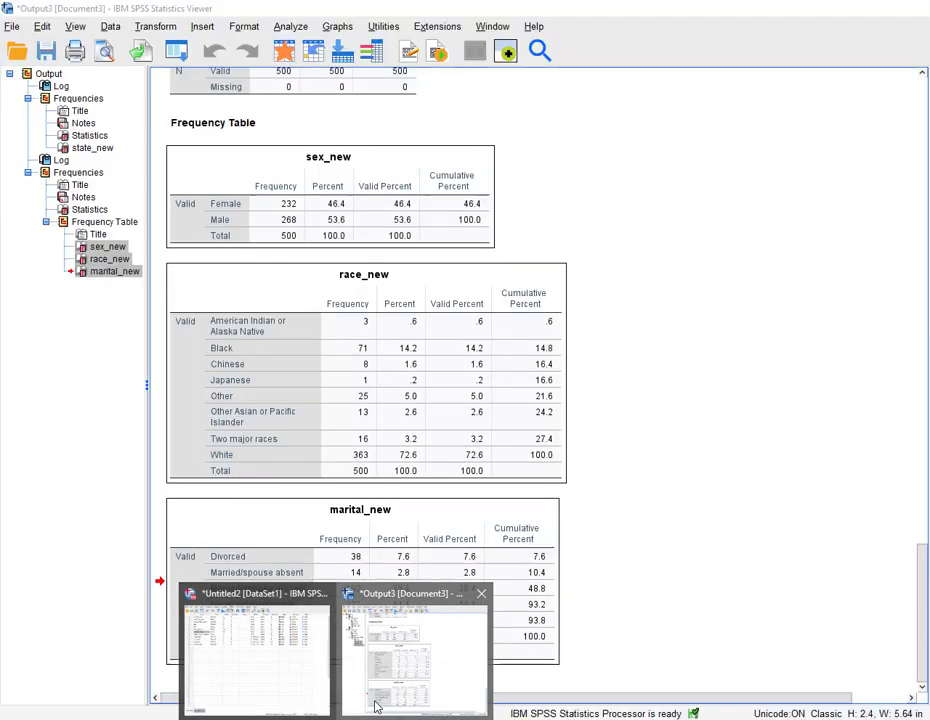
pyautogui.click(421, 668)
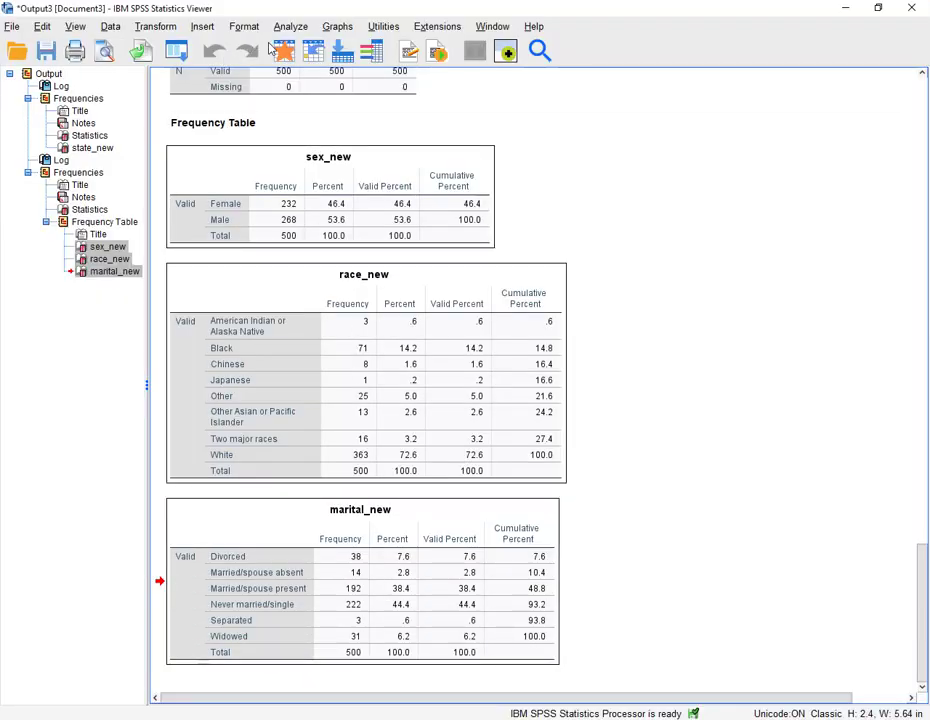
pyautogui.click(178, 50)
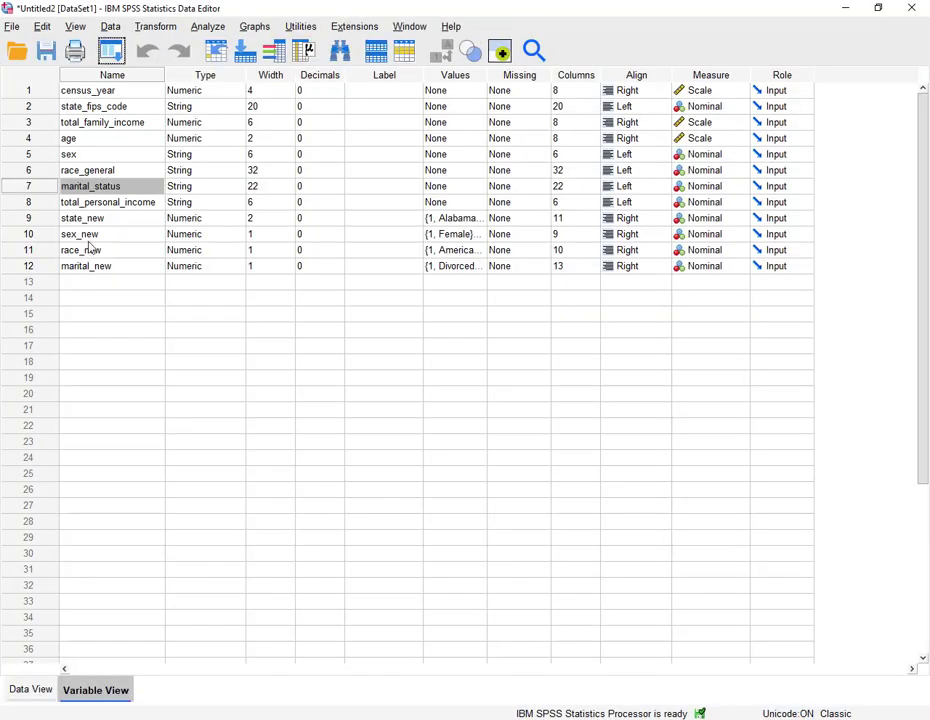
# - Go to the total_personal_income column in the data view, widen it to show its full name, and return to the variable list
pyautogui.doubleClick(29, 202)
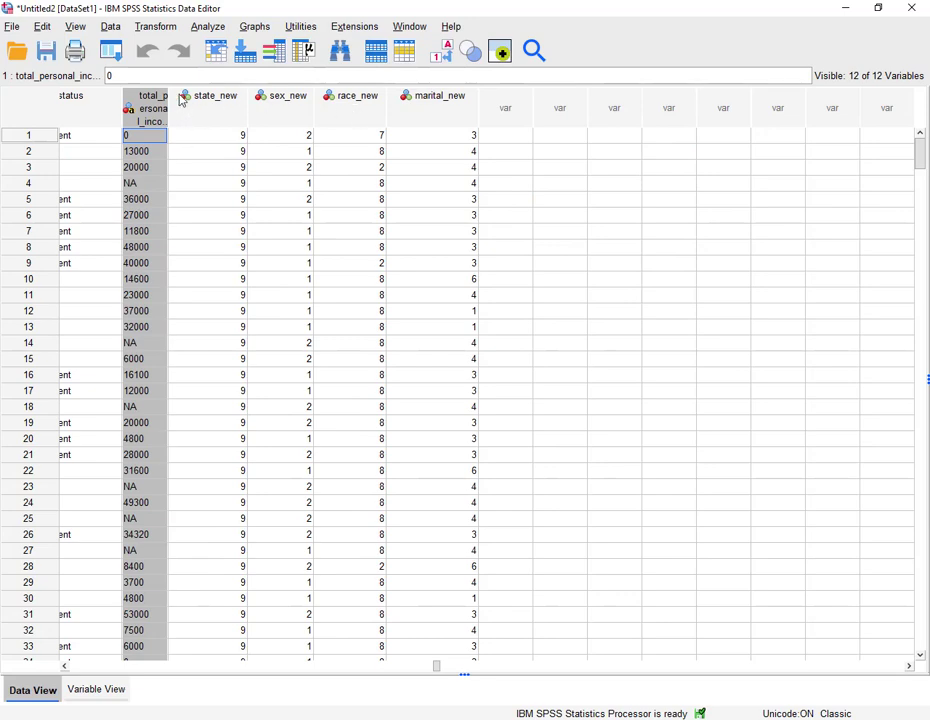
pyautogui.moveTo(168, 95); pyautogui.dragTo(233, 95)
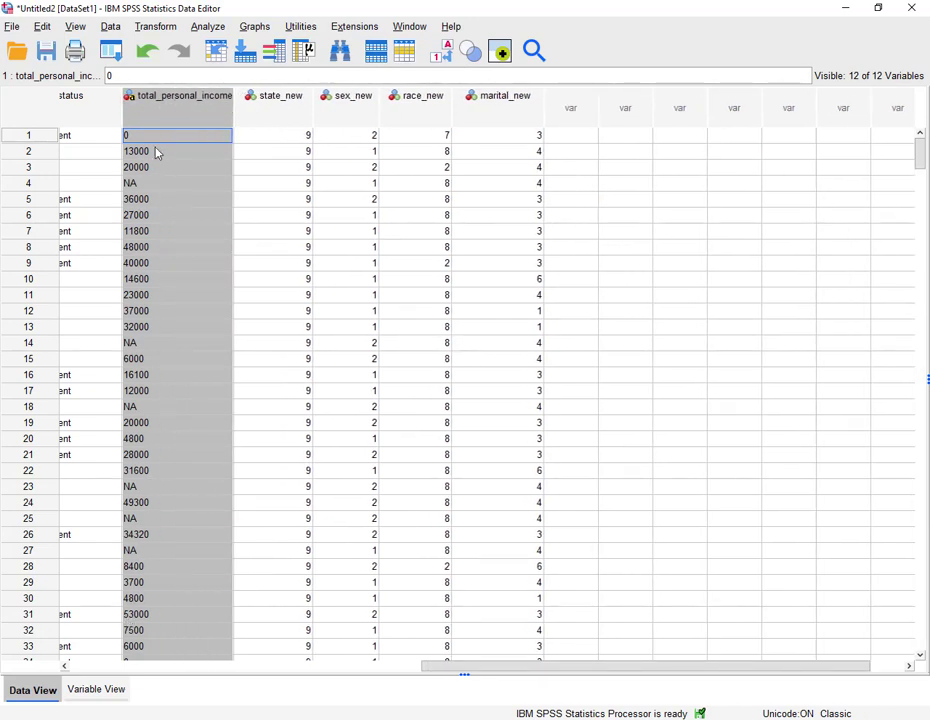
pyautogui.click(96, 691)
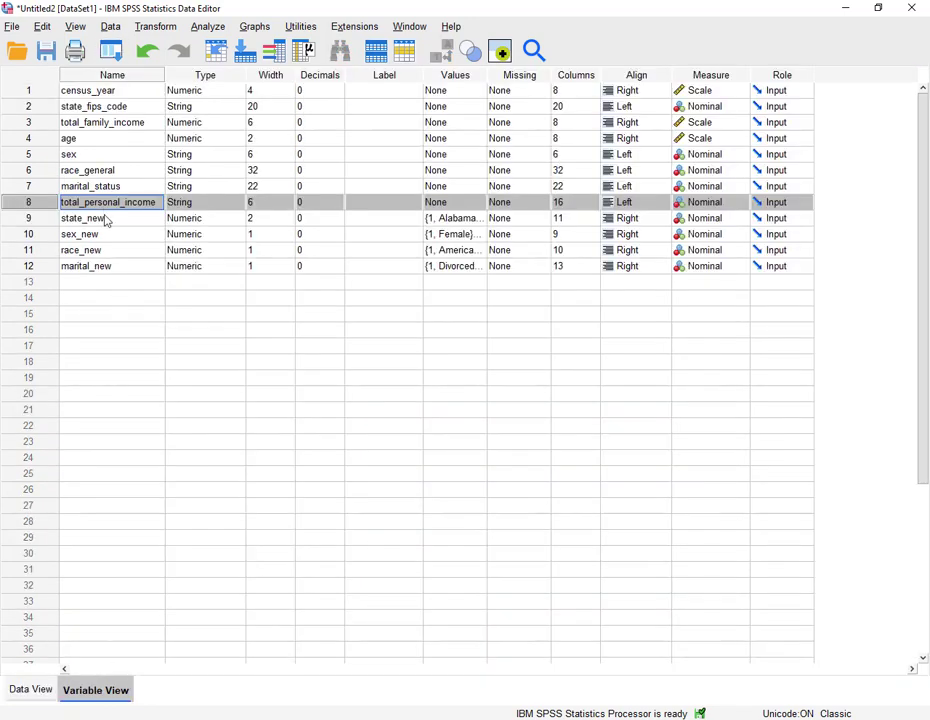
pyautogui.click(228, 202)
pyautogui.click(237, 202)
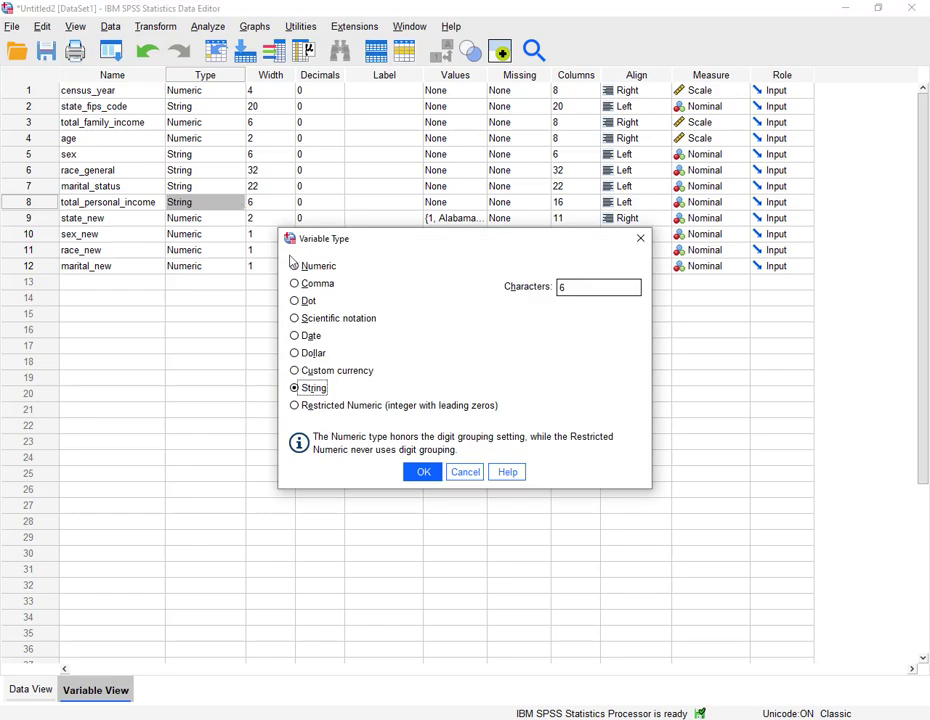
pyautogui.click(312, 268)
pyautogui.click(423, 474)
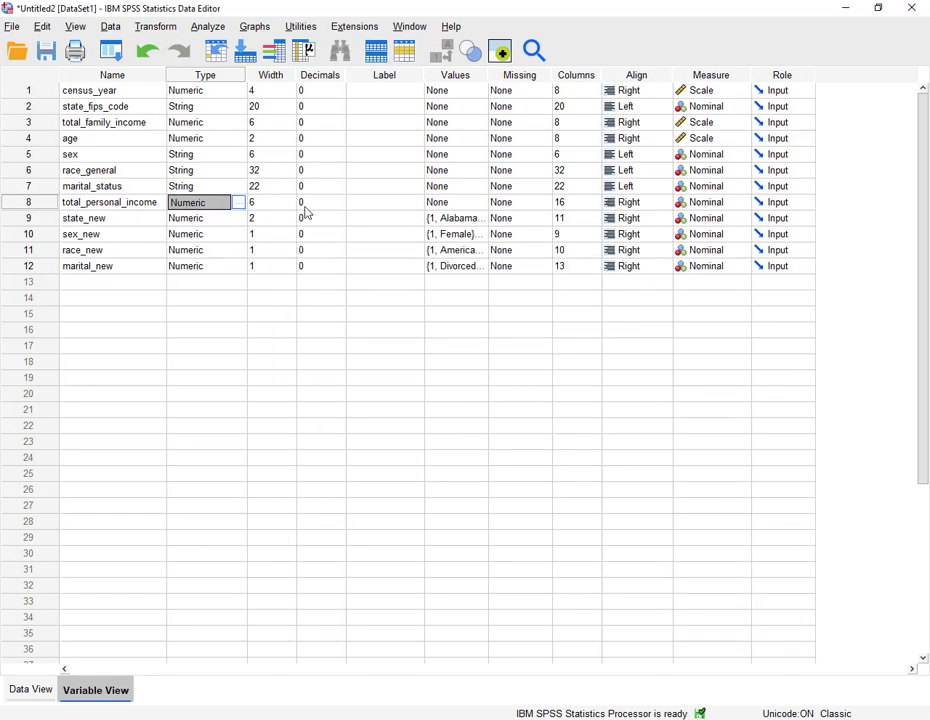
pyautogui.click(238, 202)
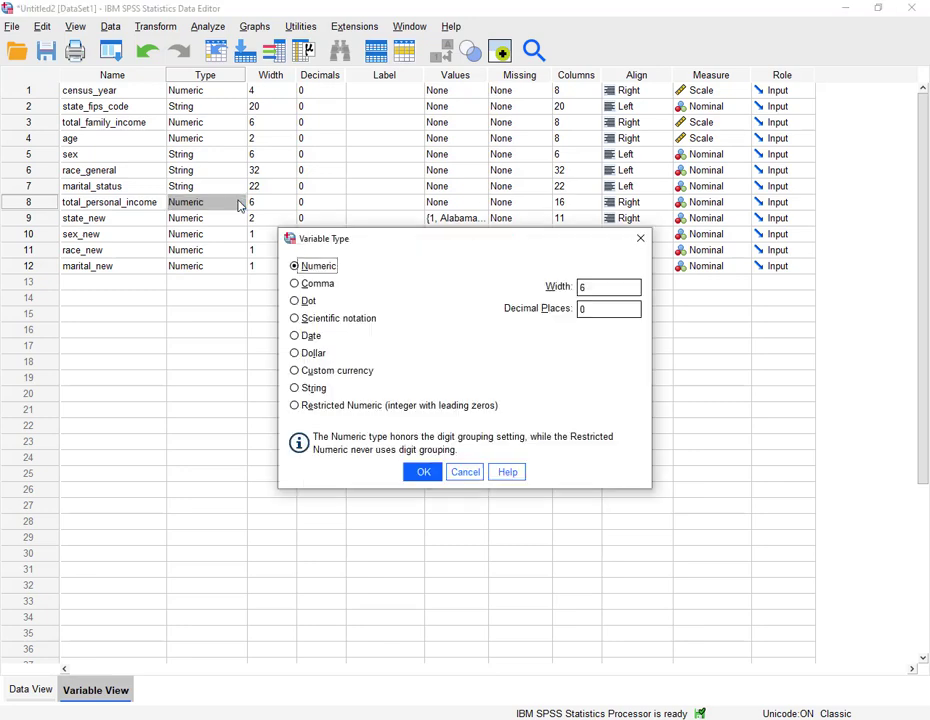
pyautogui.click(314, 388)
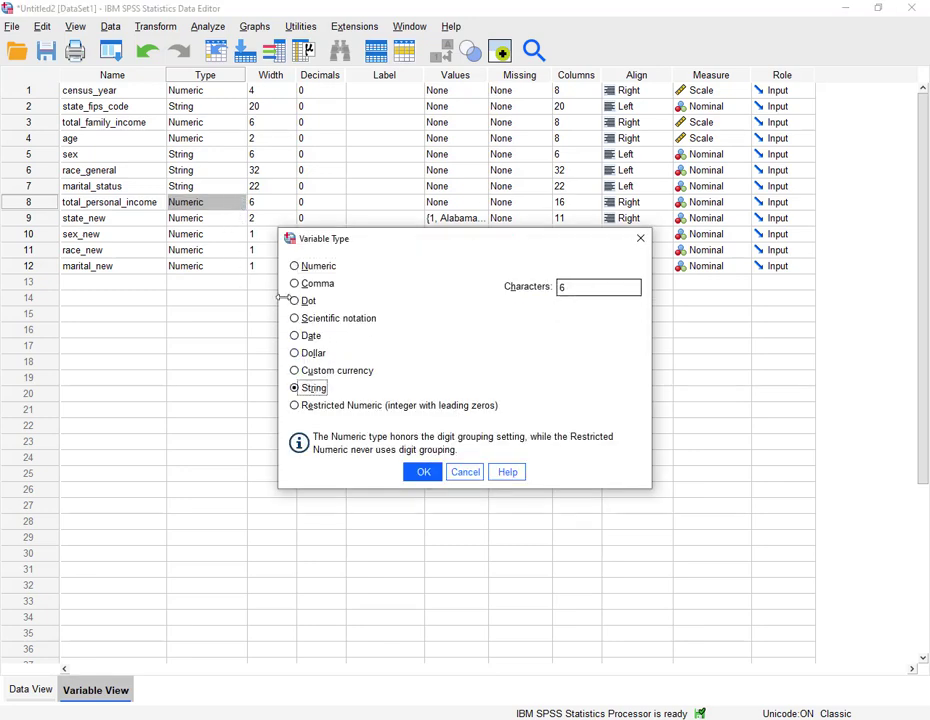
pyautogui.click(424, 472)
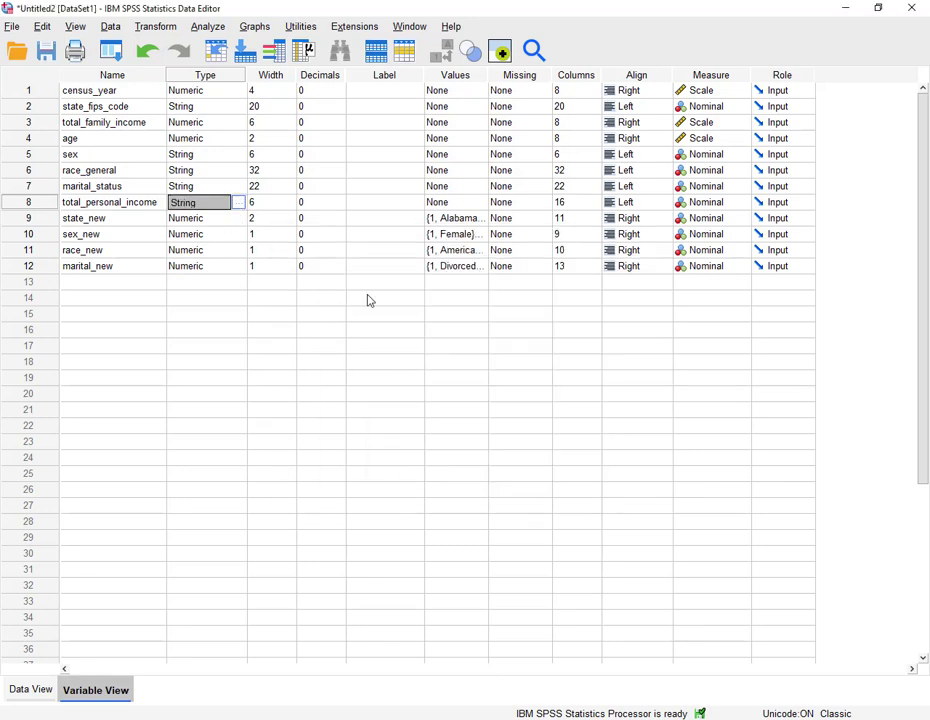
pyautogui.click(745, 204)
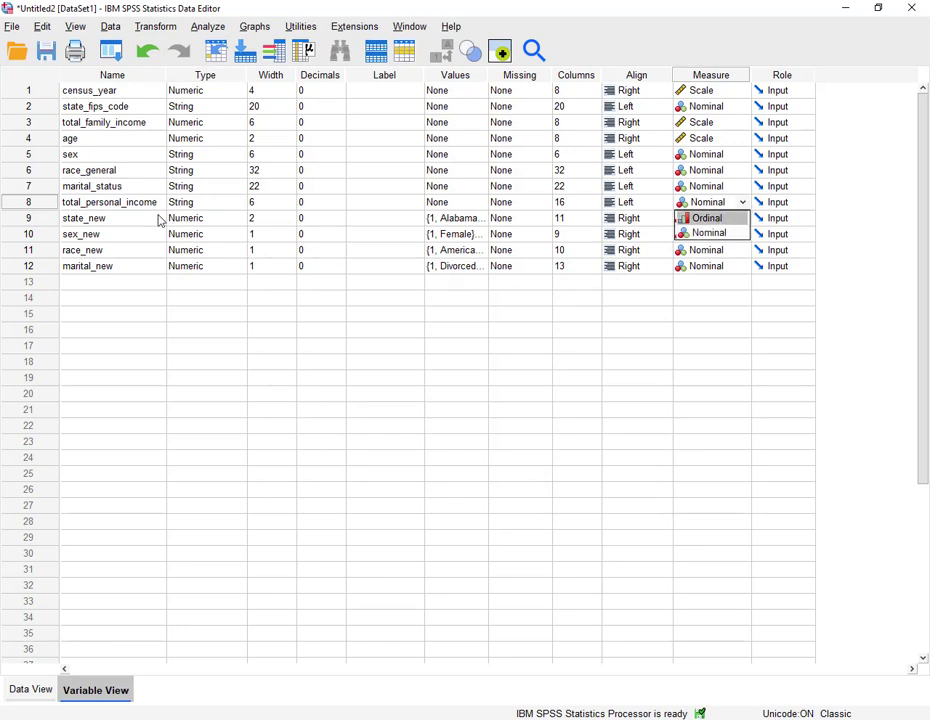
# - Change total_personal_income's type to Numeric and its measure to Scale, then view its values in the data view
pyautogui.click(234, 204)
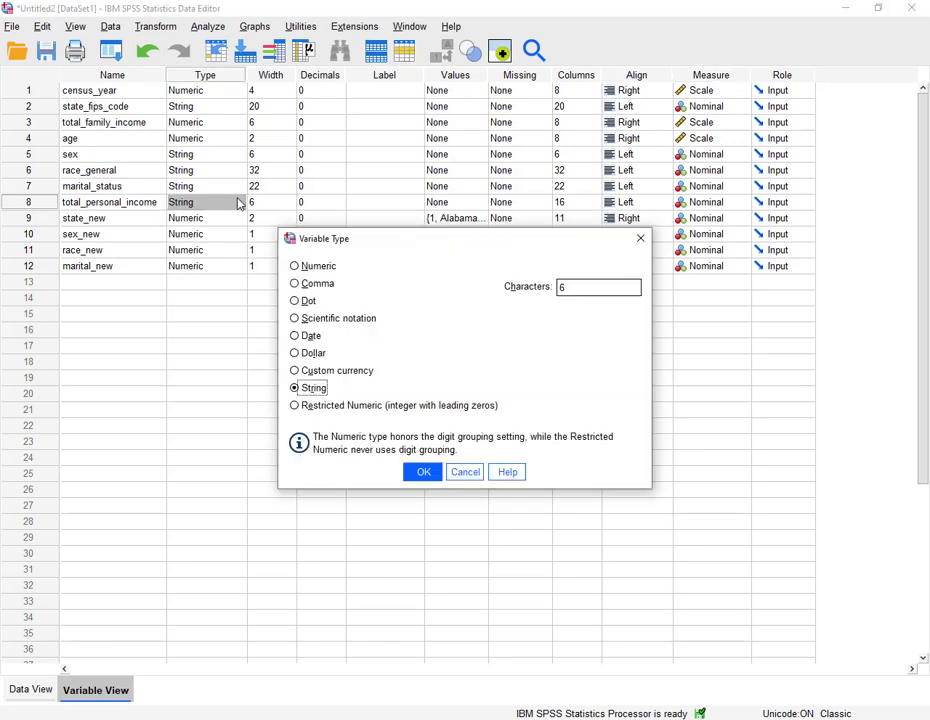
pyautogui.click(311, 270)
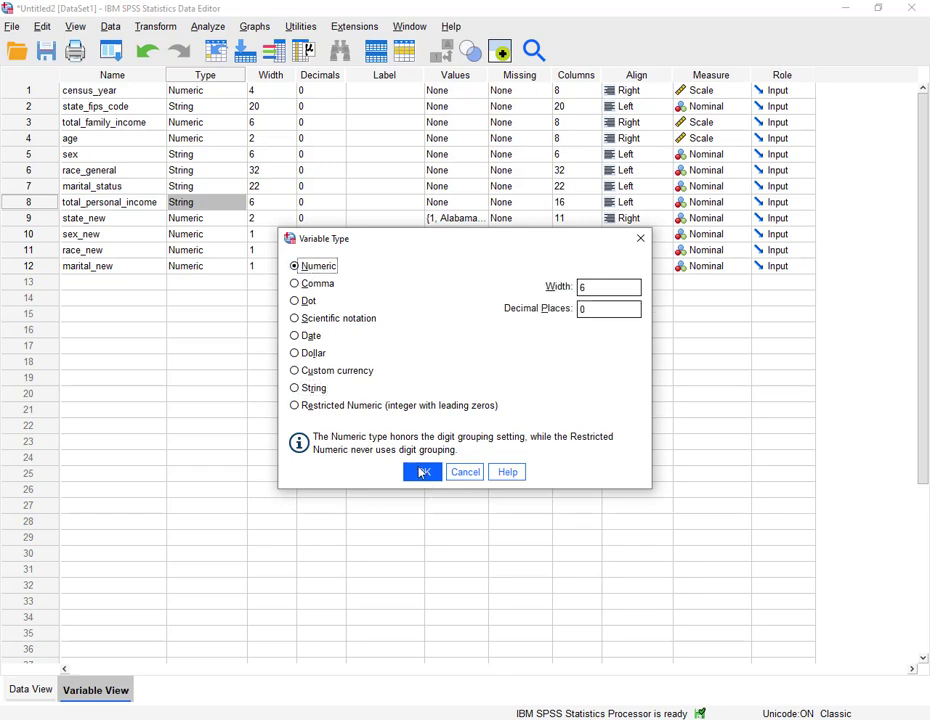
pyautogui.click(422, 471)
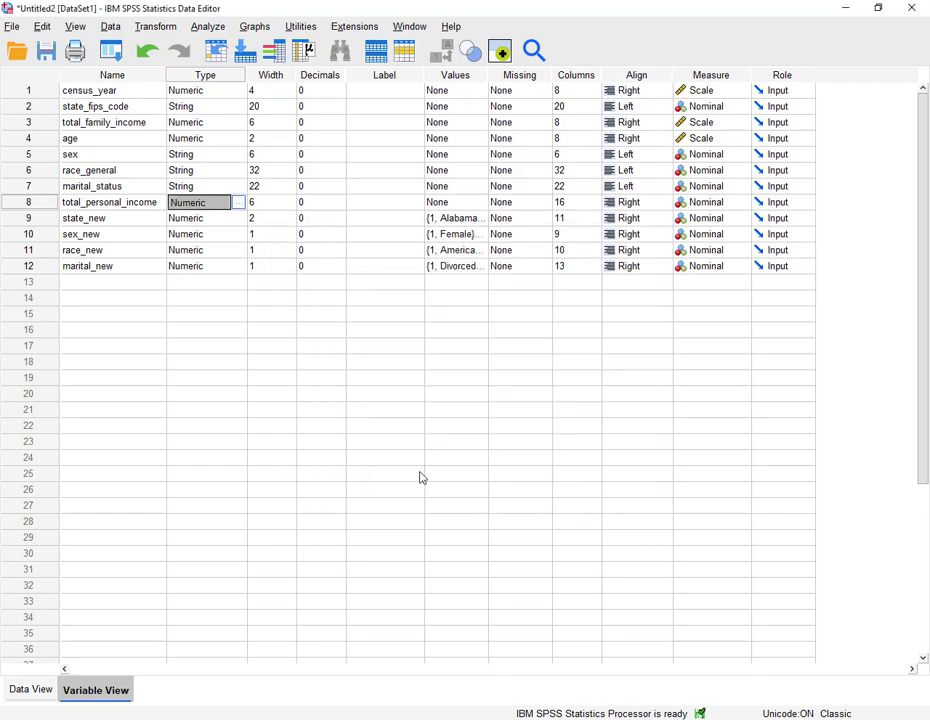
pyautogui.click(745, 204)
pyautogui.click(741, 218)
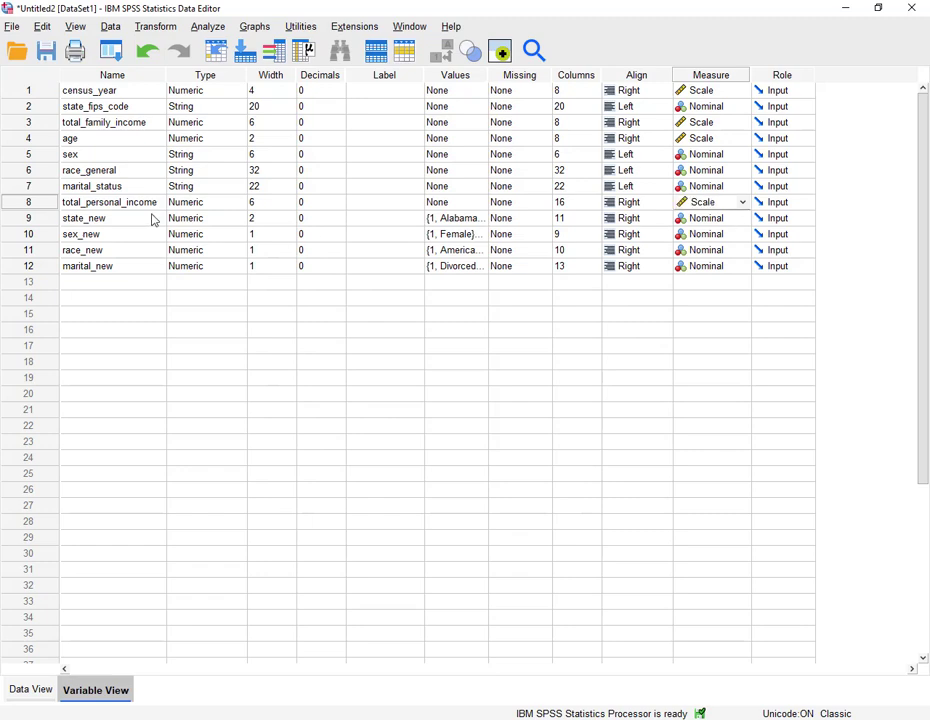
pyautogui.click(37, 205)
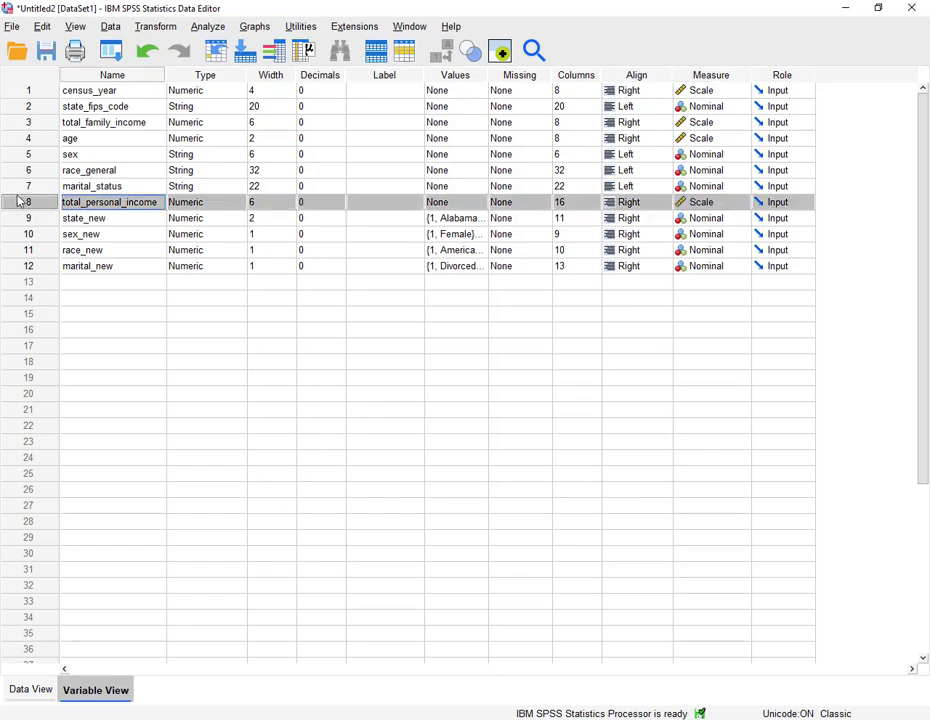
pyautogui.doubleClick(20, 204)
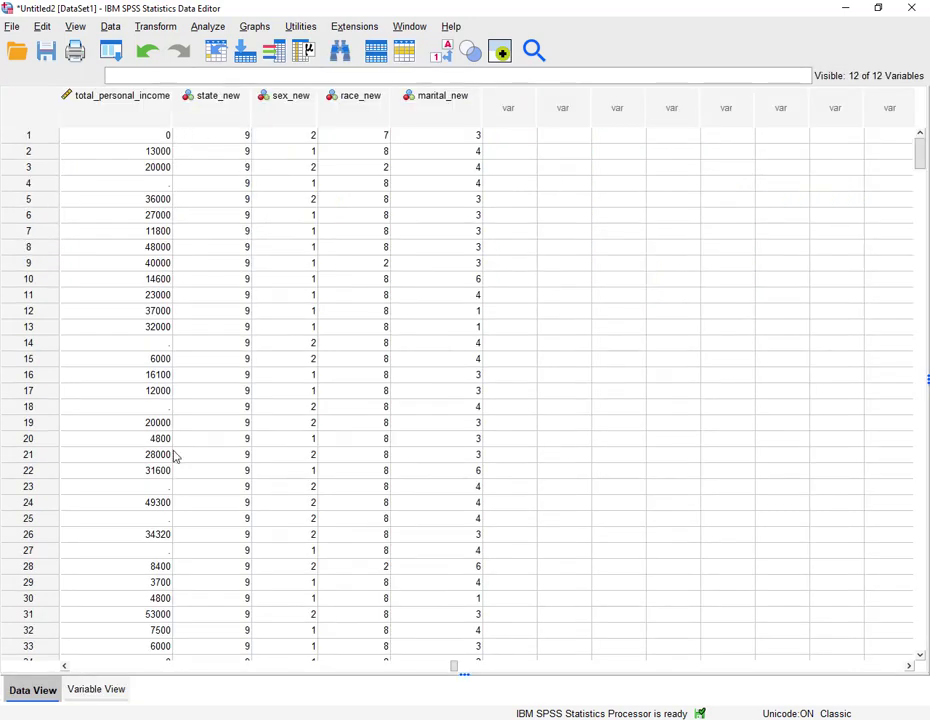
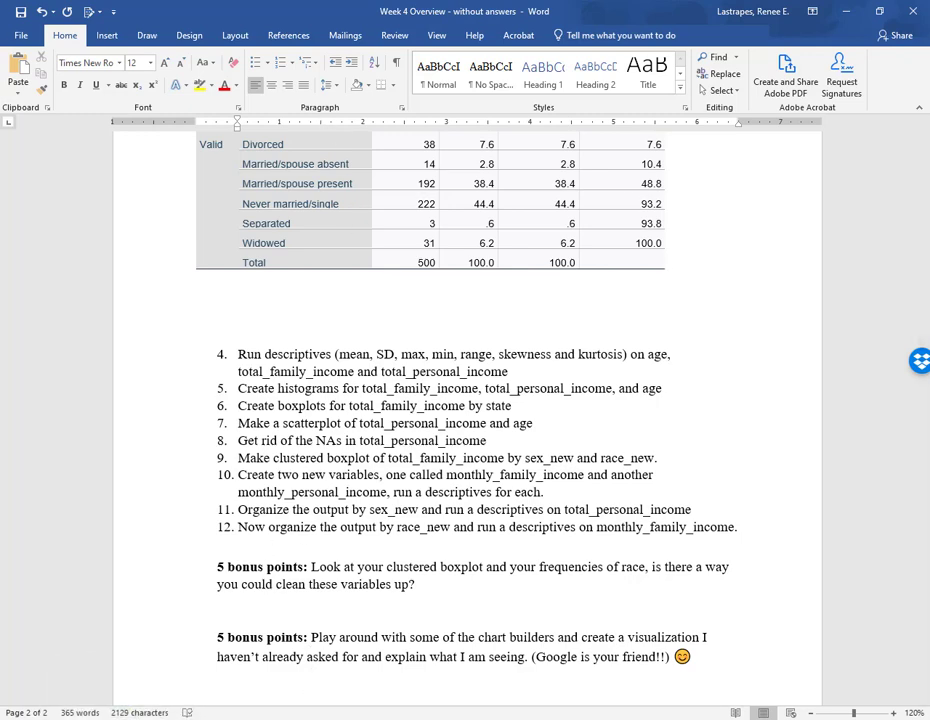
# - Switch to the statistics viewer, open Descriptives, and add total_family_income, age, and total_personal_income as variables
pyautogui.click(382, 650)
pyautogui.click(278, 28)
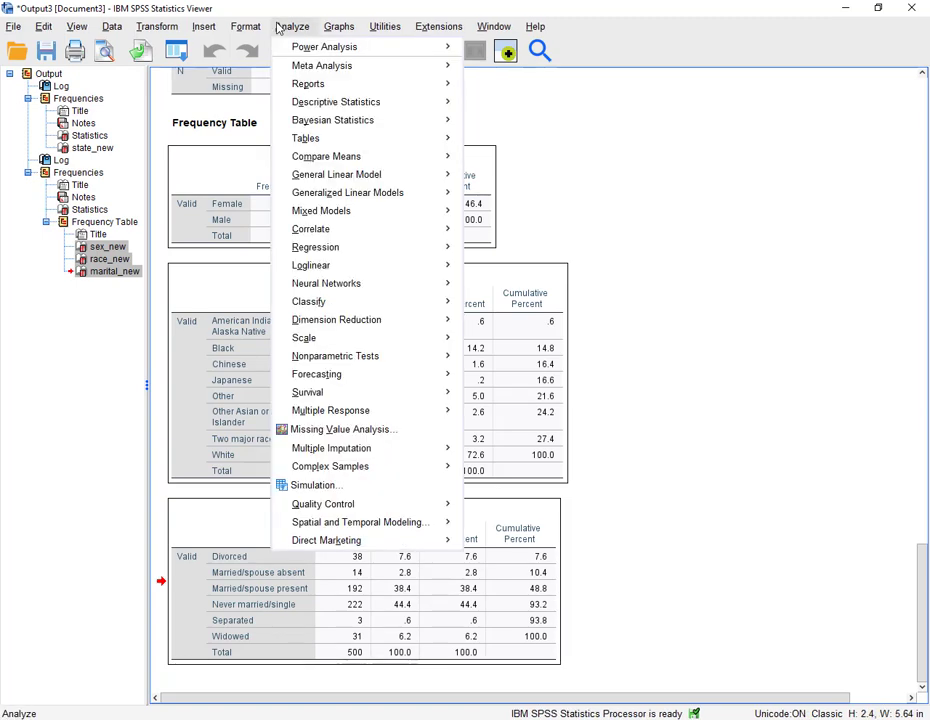
pyautogui.moveTo(320, 102)
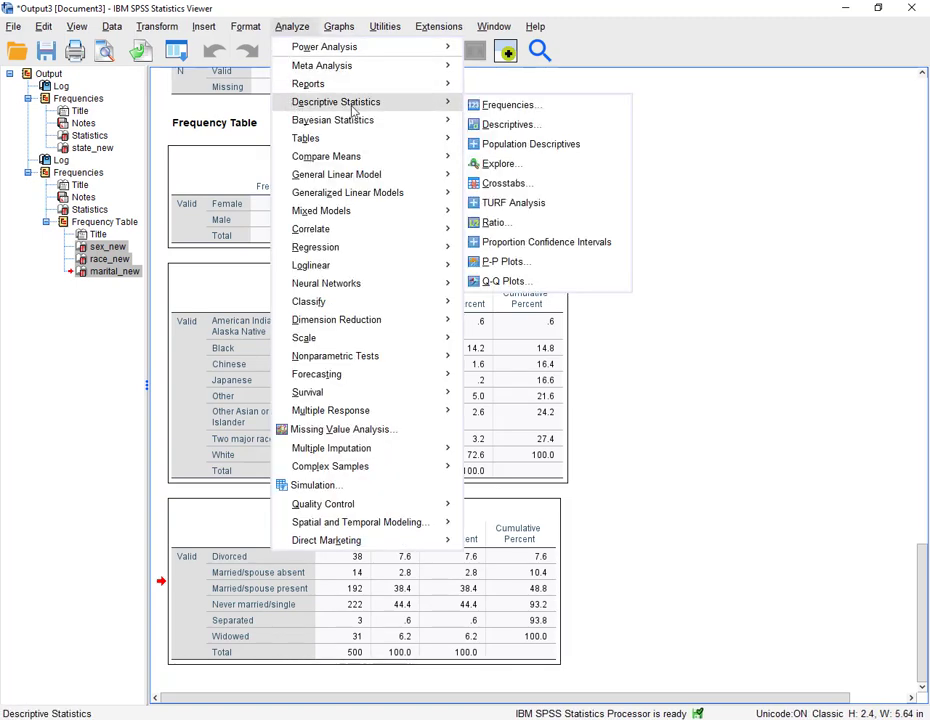
pyautogui.click(500, 124)
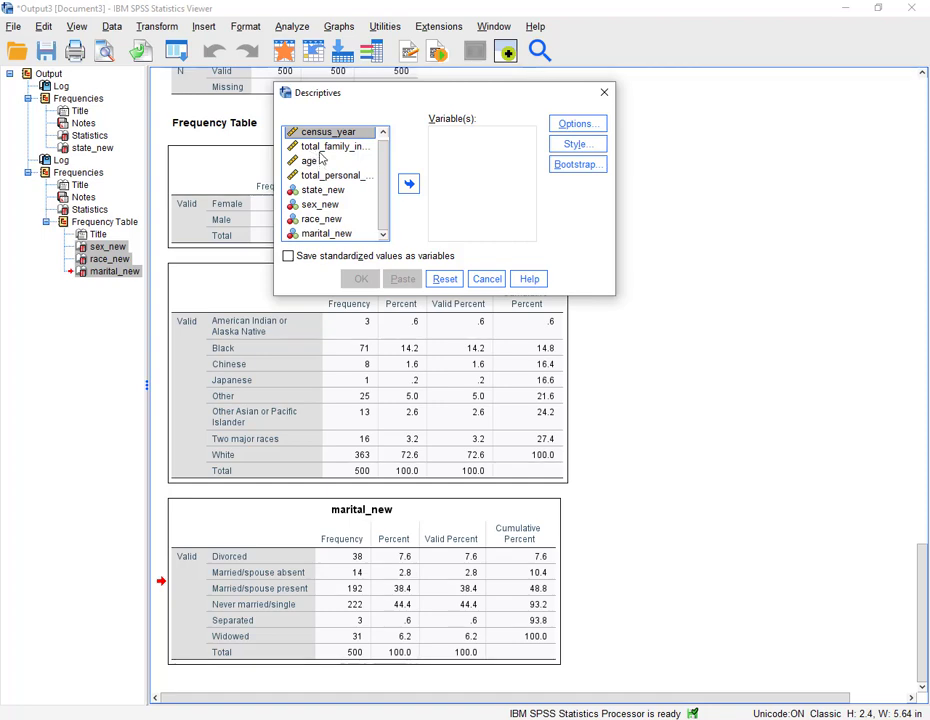
pyautogui.click(335, 146)
pyautogui.click(409, 183)
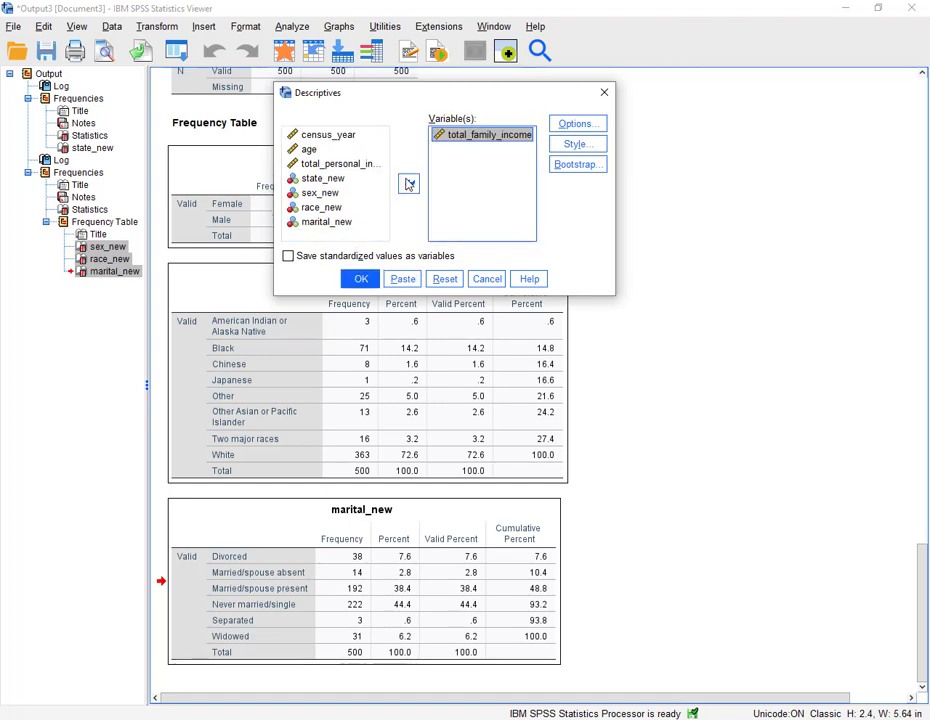
pyautogui.click(330, 149)
pyautogui.click(409, 183)
pyautogui.click(350, 149)
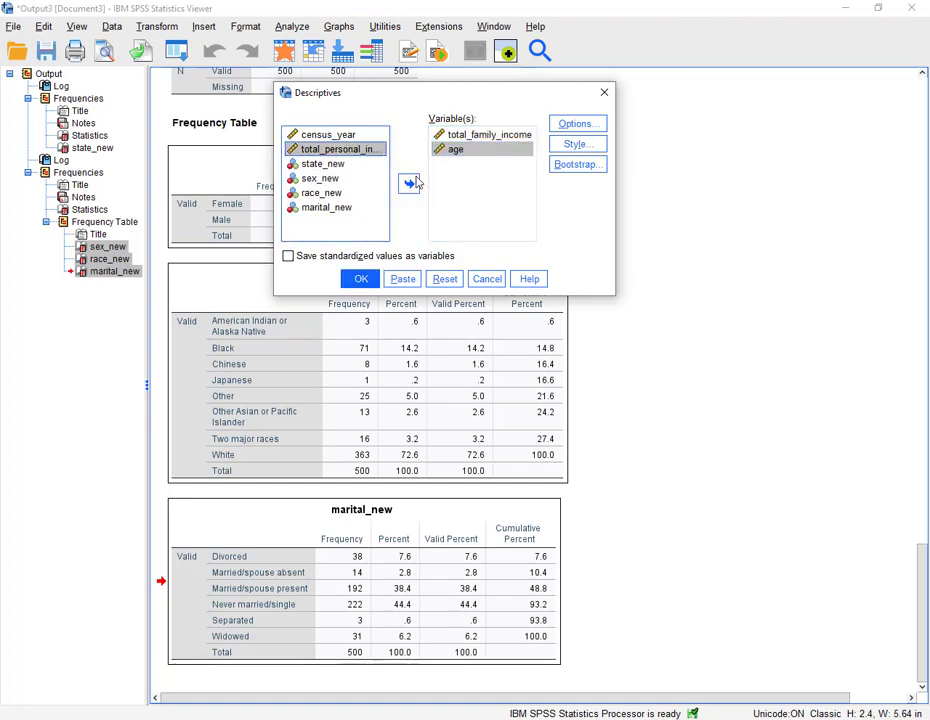
pyautogui.click(412, 185)
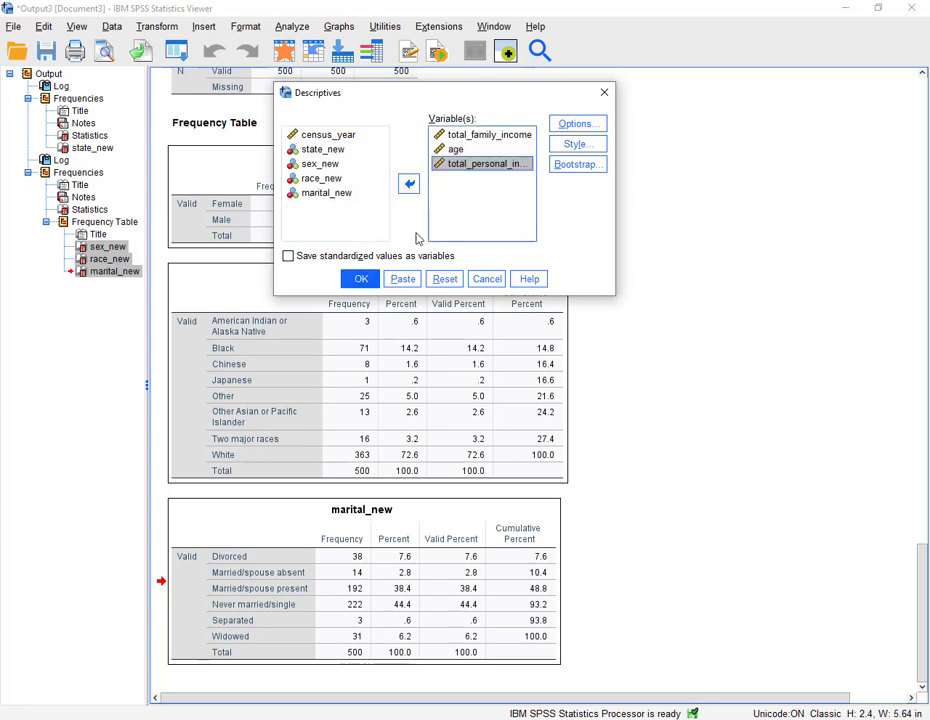
# - Turn on Kurtosis, Skewness, and Range in the Descriptives options and run the descriptives
pyautogui.click(565, 127)
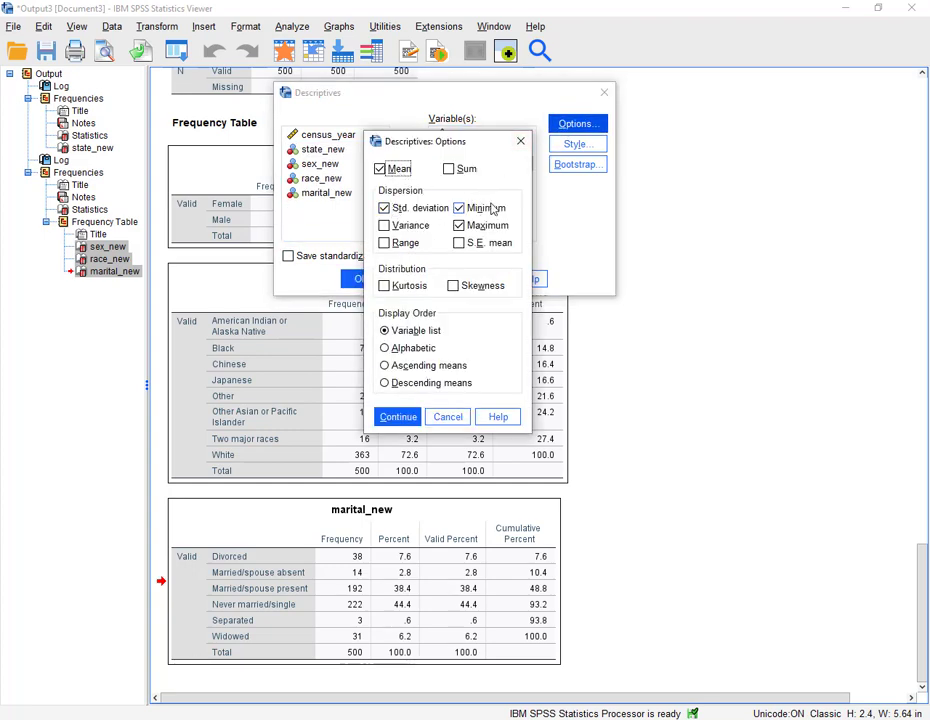
pyautogui.click(413, 286)
pyautogui.click(470, 287)
pyautogui.click(390, 243)
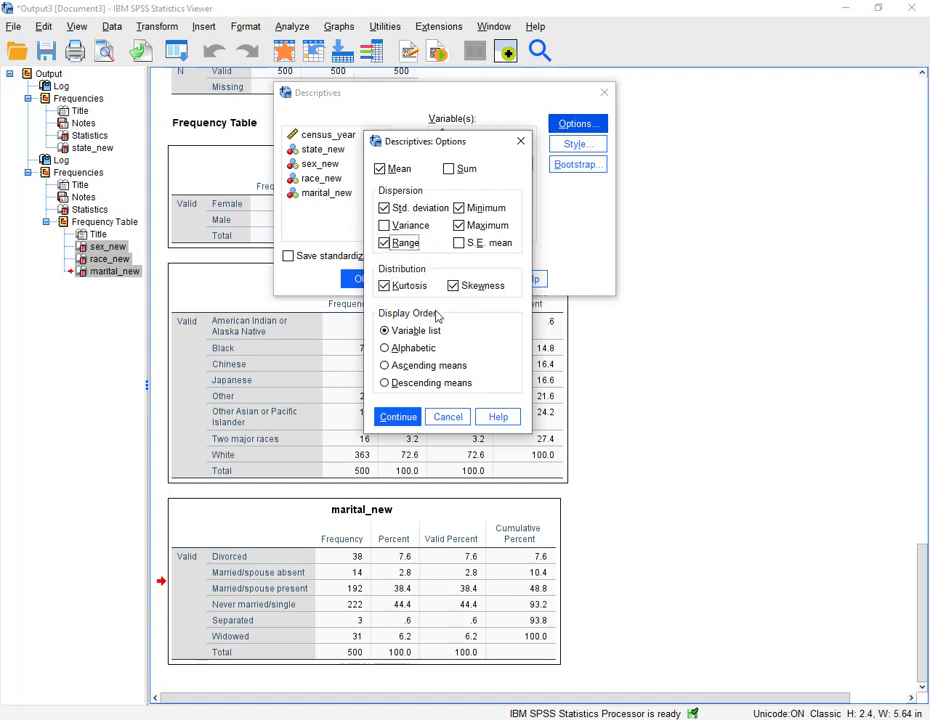
pyautogui.click(404, 416)
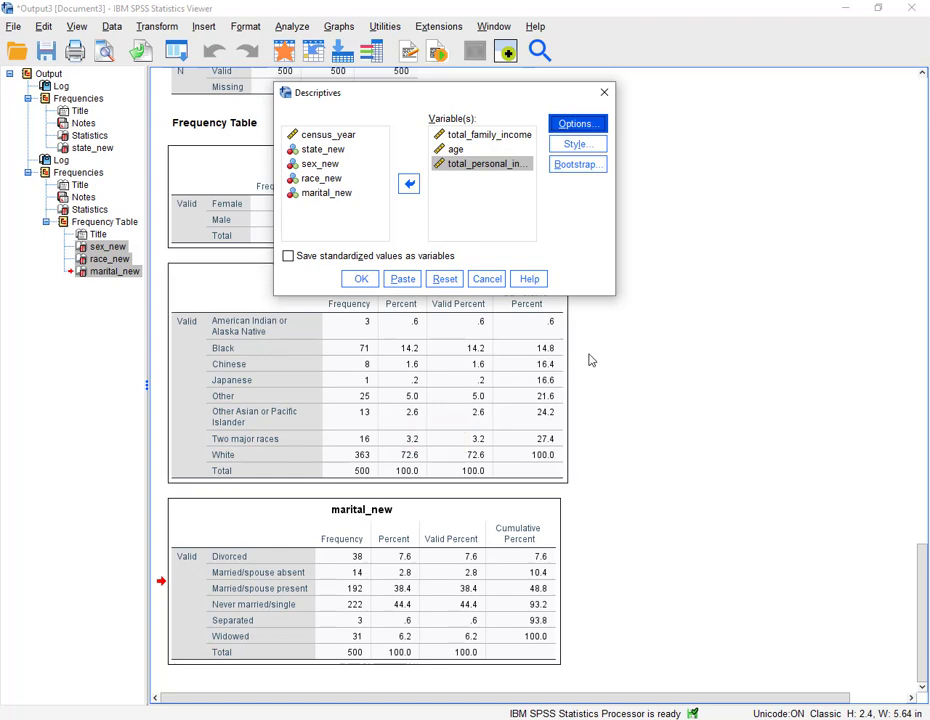
pyautogui.click(361, 279)
# - Copy the Descriptive Statistics output table
pyautogui.scroll(-1, 716, 355)
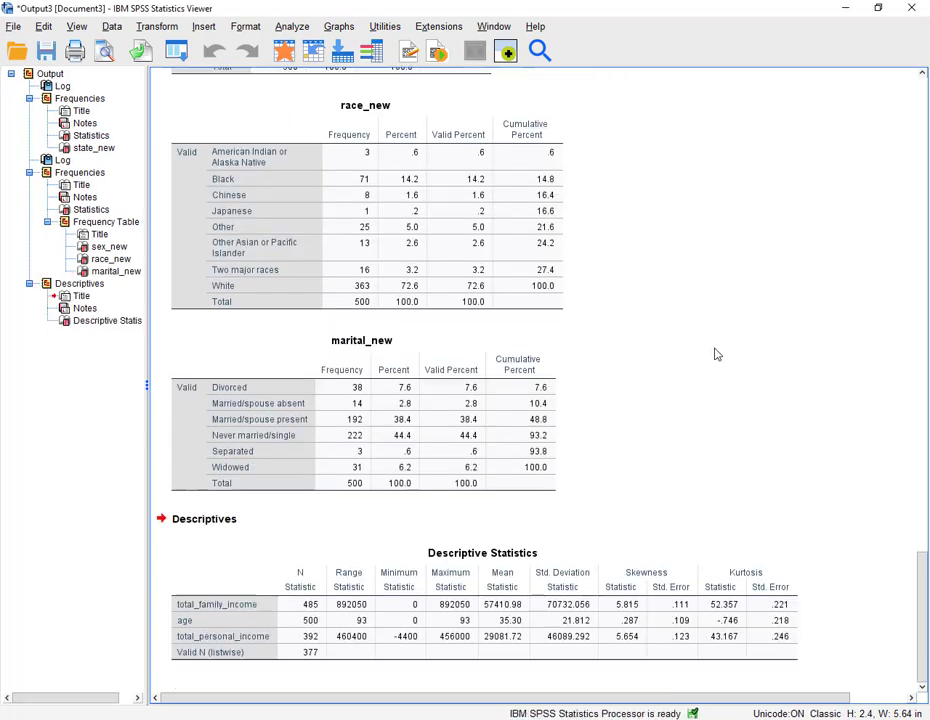
pyautogui.click(503, 607)
pyautogui.rightClick(503, 607)
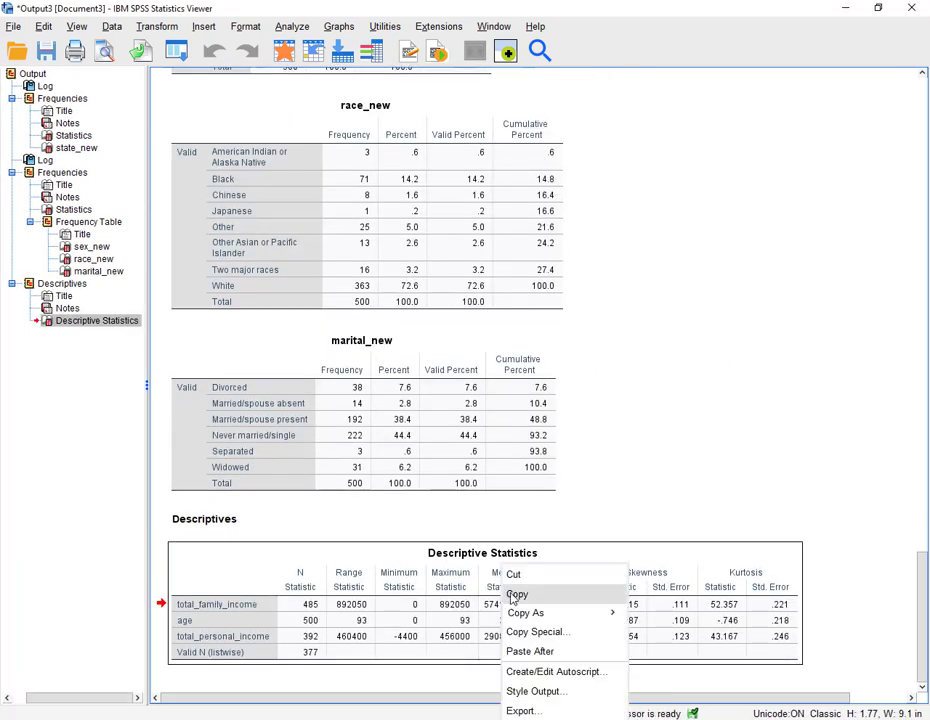
pyautogui.click(517, 595)
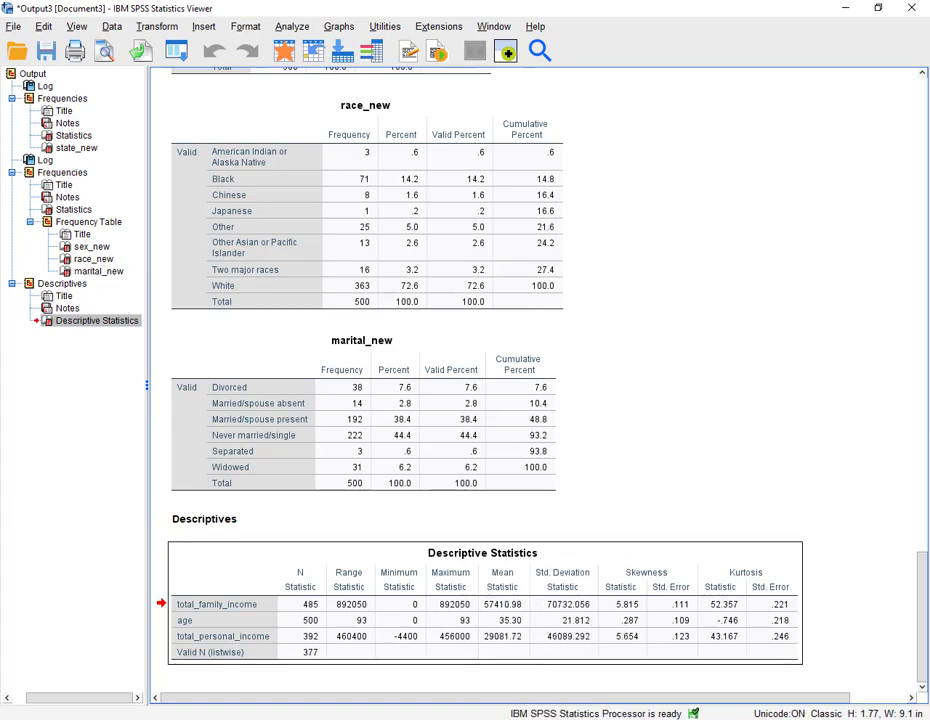
# - Switch to the Word document, add blank lines after item 4, and paste the Descriptive Statistics table there
pyautogui.hotkey('alt', 'Tab')
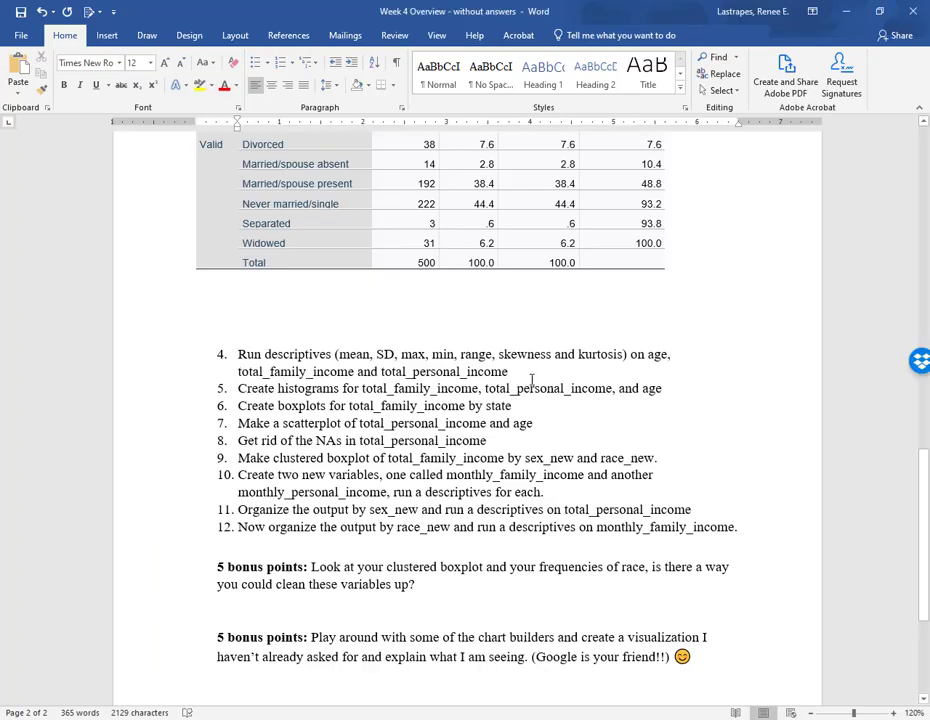
pyautogui.click(534, 371)
pyautogui.press('Return')
pyautogui.press('Return')
pyautogui.press('Return')
pyautogui.press('Return')
pyautogui.press('Return')
pyautogui.press('Return')
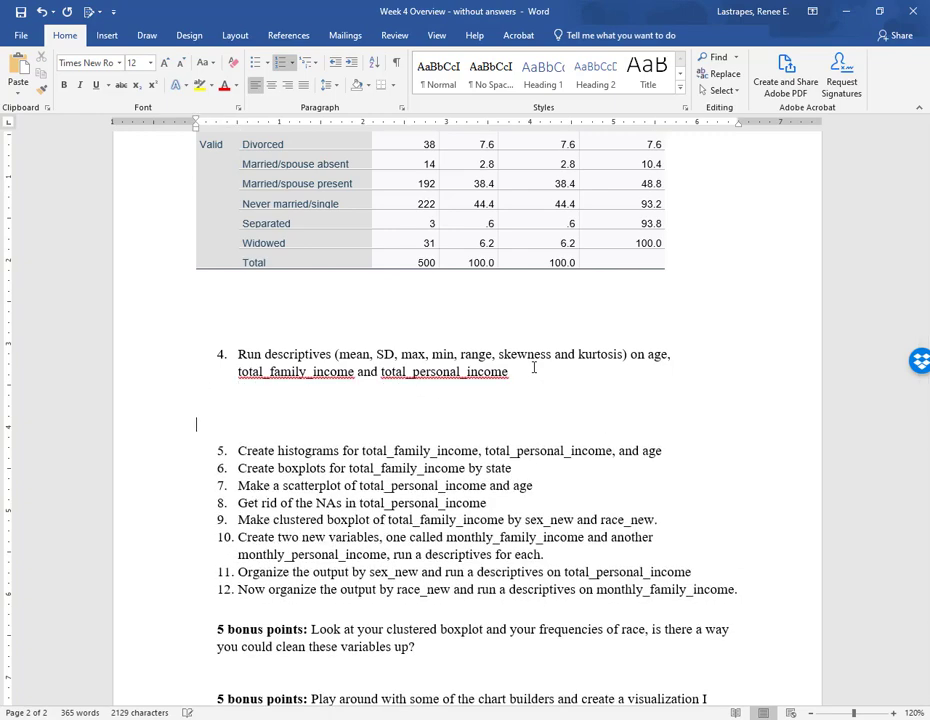
pyautogui.rightClick(296, 431)
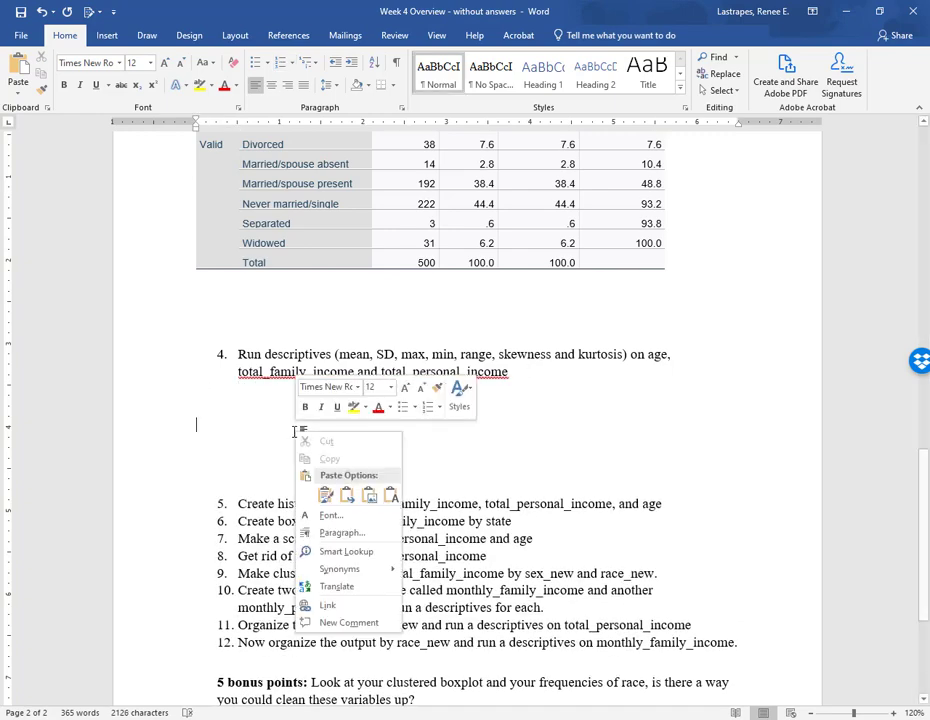
pyautogui.click(326, 495)
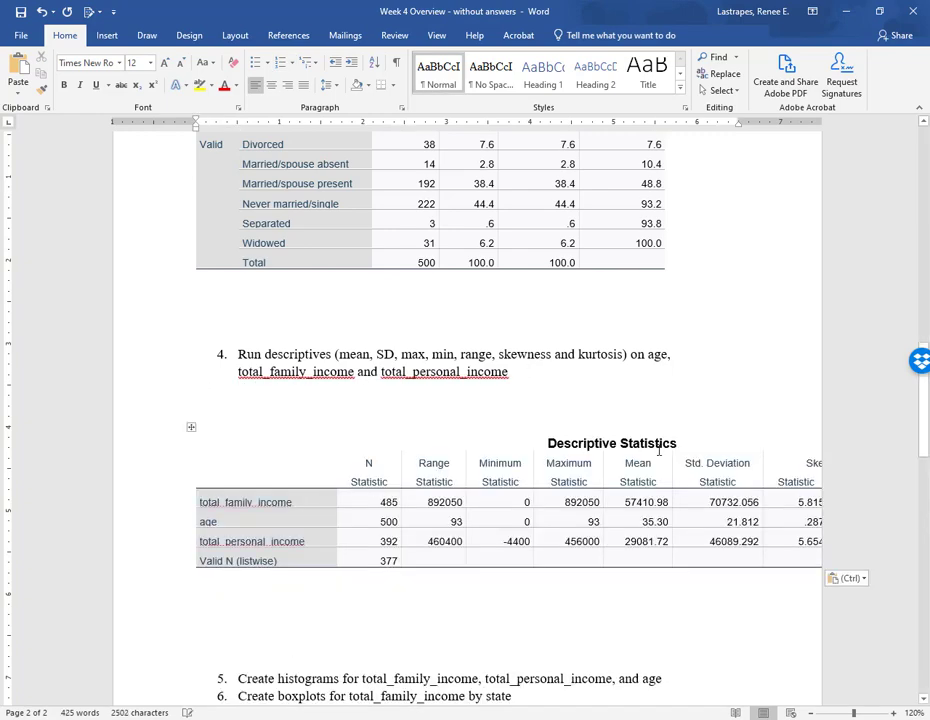
# - AutoFit the pasted Descriptive Statistics table so it fits within the page width
pyautogui.click(190, 428)
pyautogui.rightClick(191, 429)
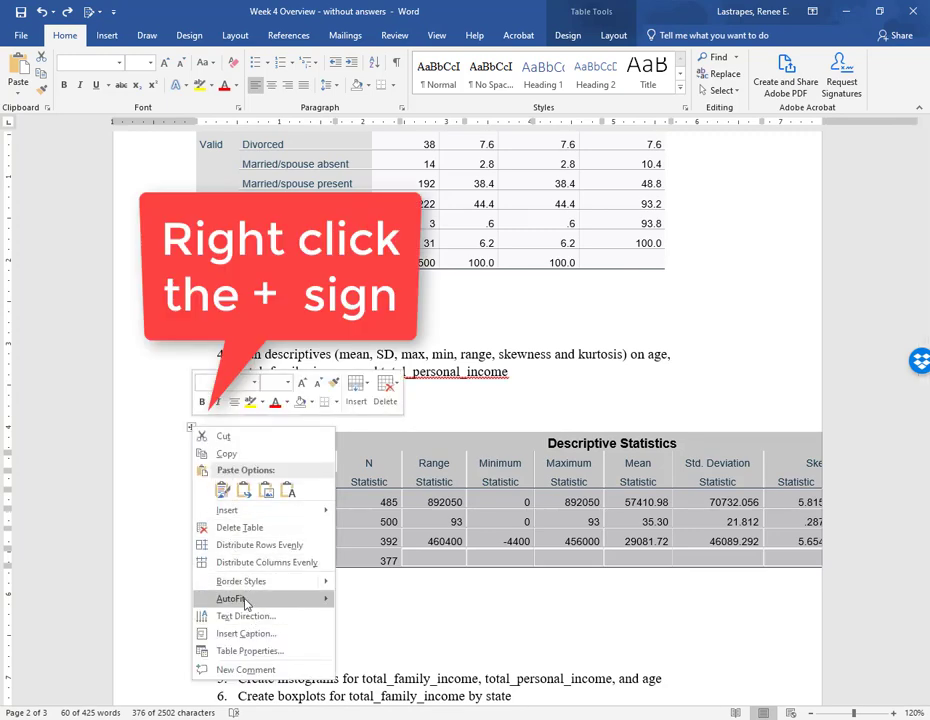
pyautogui.moveTo(300, 598)
pyautogui.click(397, 603)
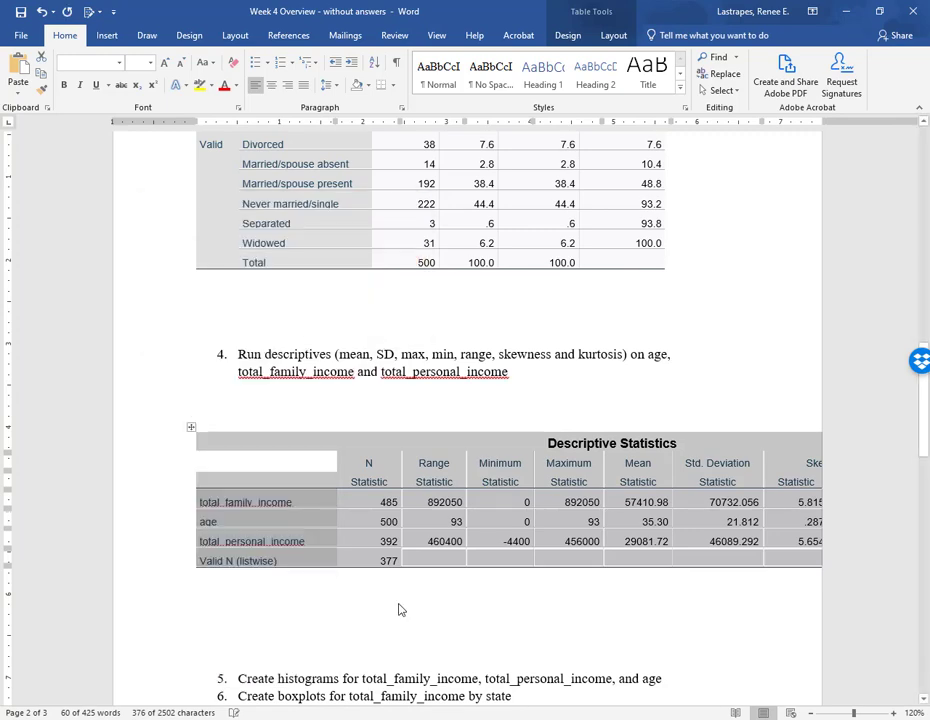
pyautogui.click(479, 681)
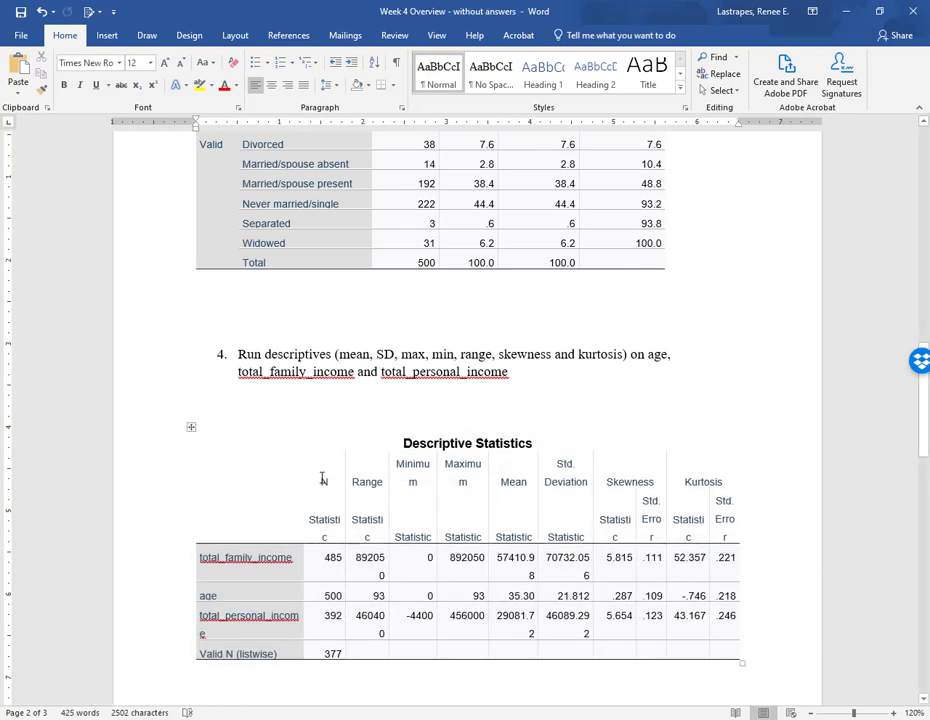
# - Delete the two extra empty lines below the Descriptive Statistics table
pyautogui.scroll(-3, 318, 483)
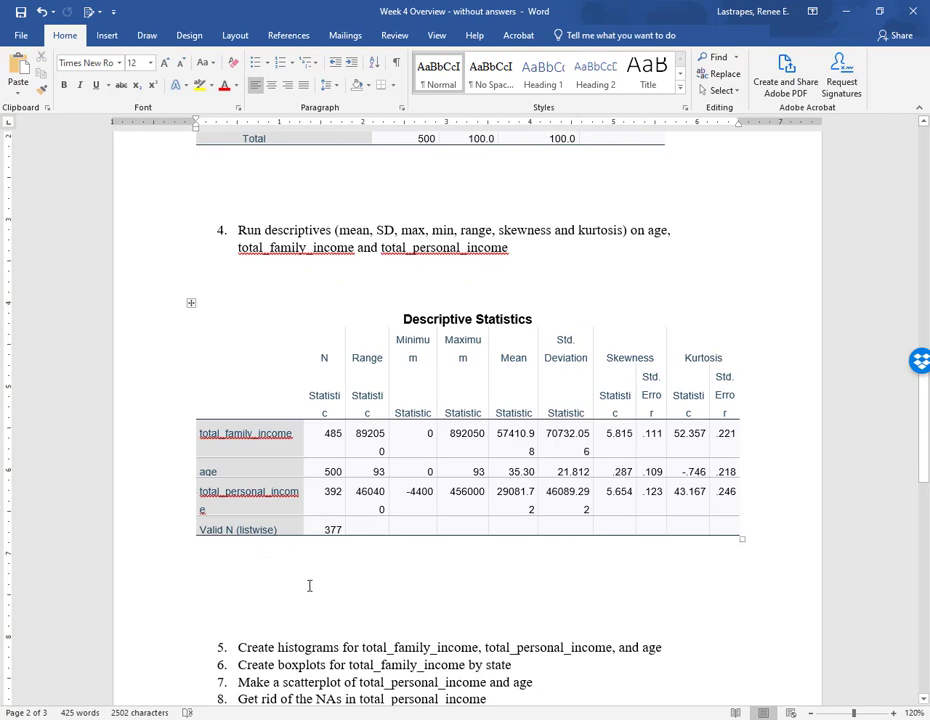
pyautogui.press('Delete')
pyautogui.press('Delete')
# - Insert three blank lines after item 5 about histograms in the document
pyautogui.scroll(-2, 307, 587)
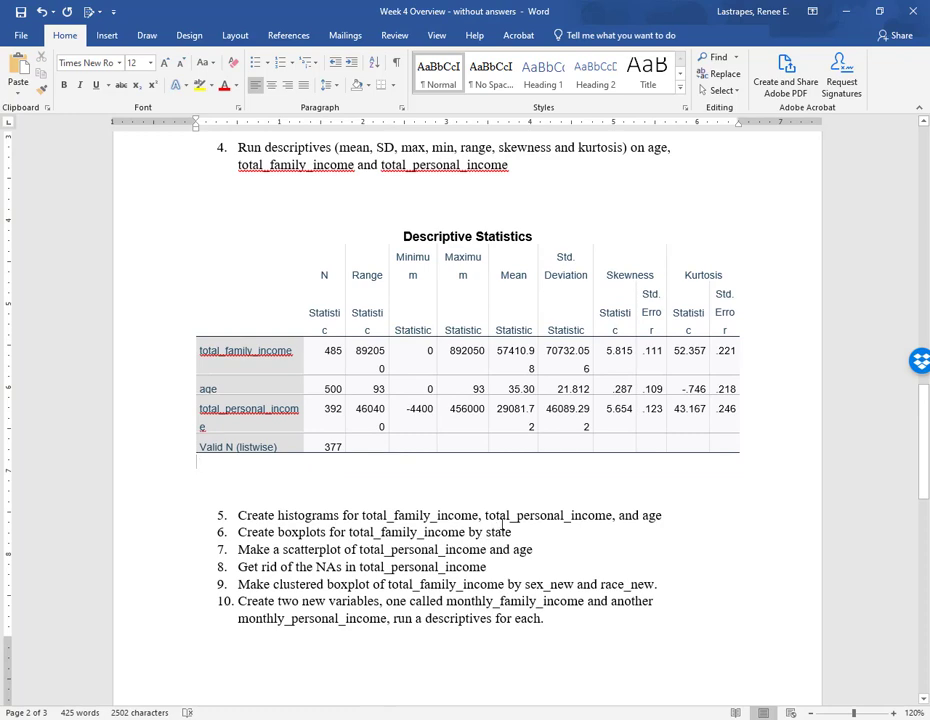
pyautogui.click(664, 519)
pyautogui.press('Return')
pyautogui.press('Return')
pyautogui.press('Return')
pyautogui.press('Return')
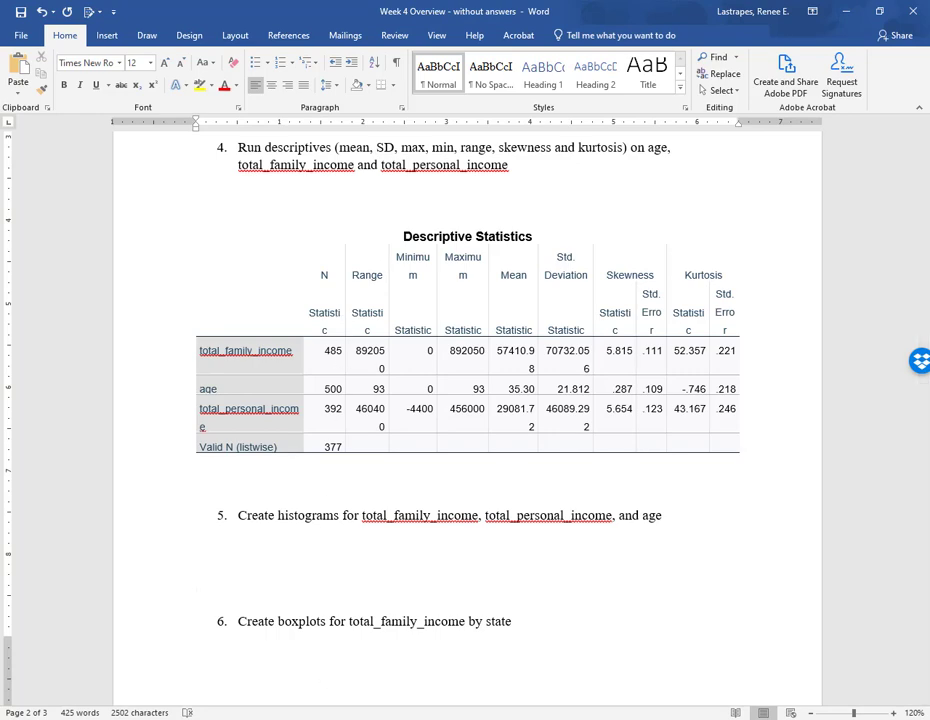
# - Return to the statistics viewer, open the Frequencies dialog, and reset its variable selection
pyautogui.click(388, 650)
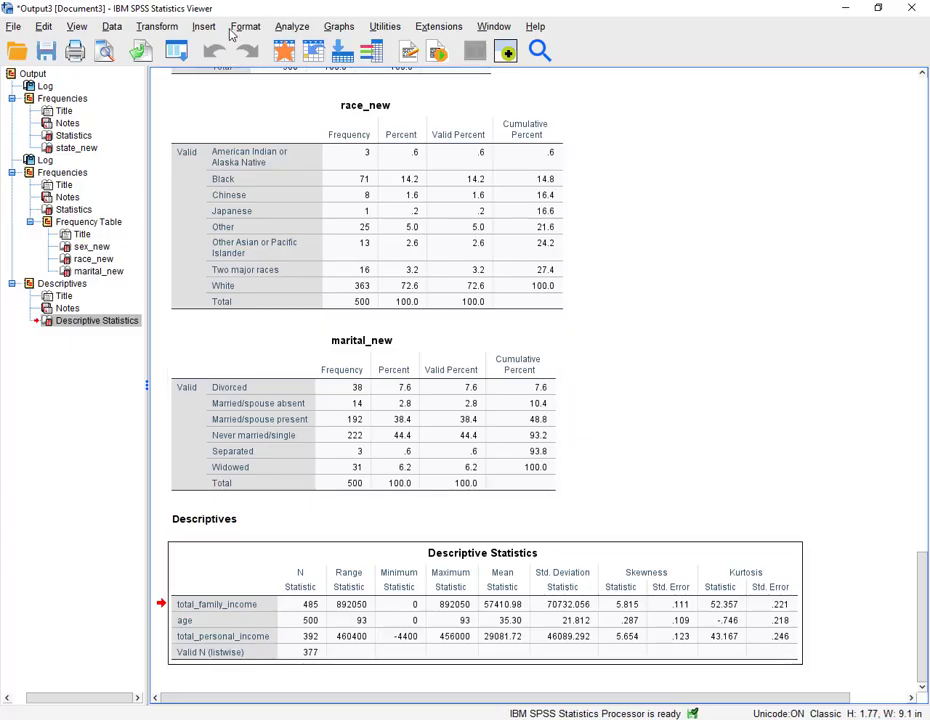
pyautogui.click(286, 26)
pyautogui.moveTo(289, 100)
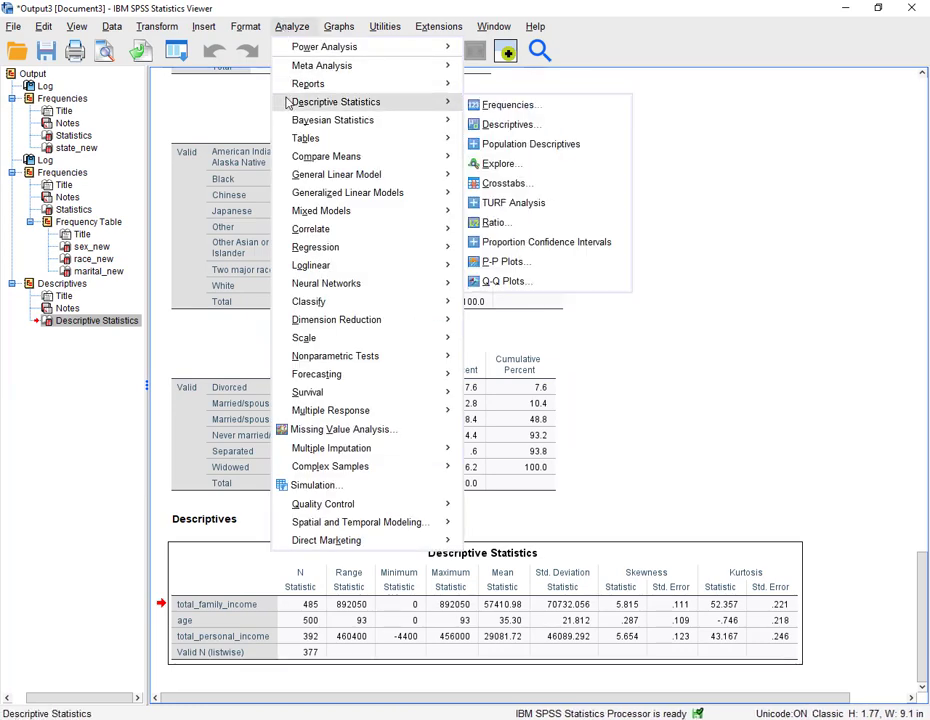
pyautogui.click(504, 102)
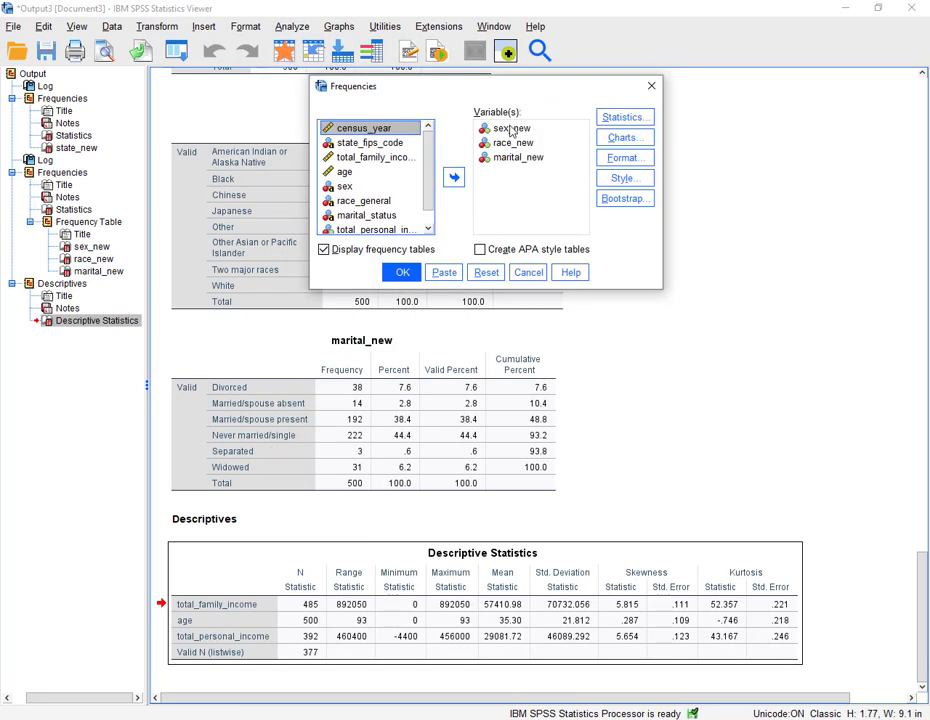
pyautogui.click(488, 274)
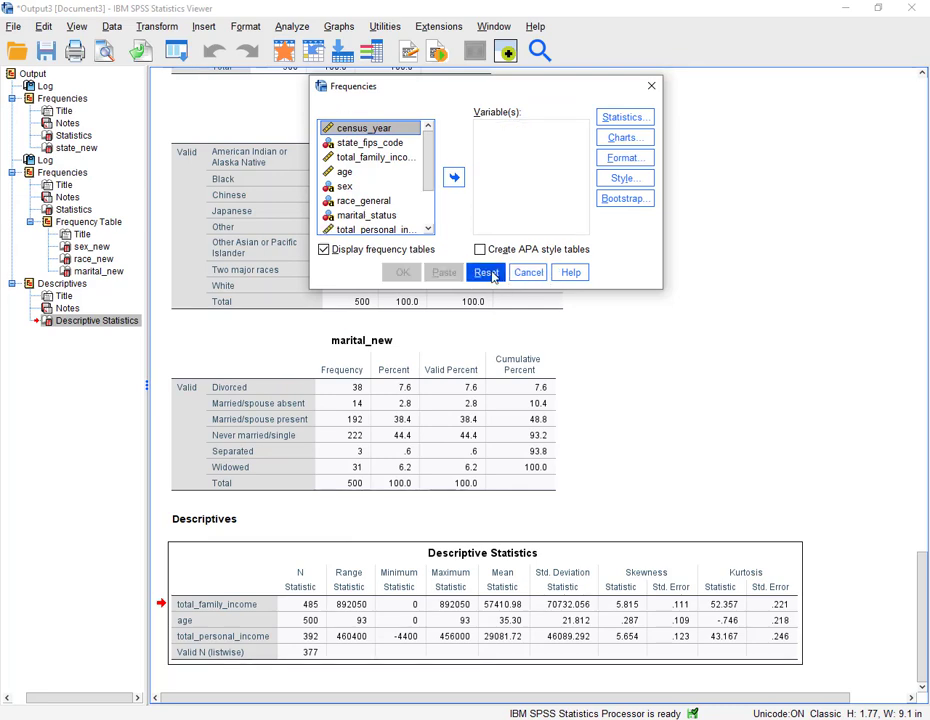
# - Add total_family_income, age, and total_personal_income to the Frequencies variables
pyautogui.click(369, 160)
pyautogui.click(453, 178)
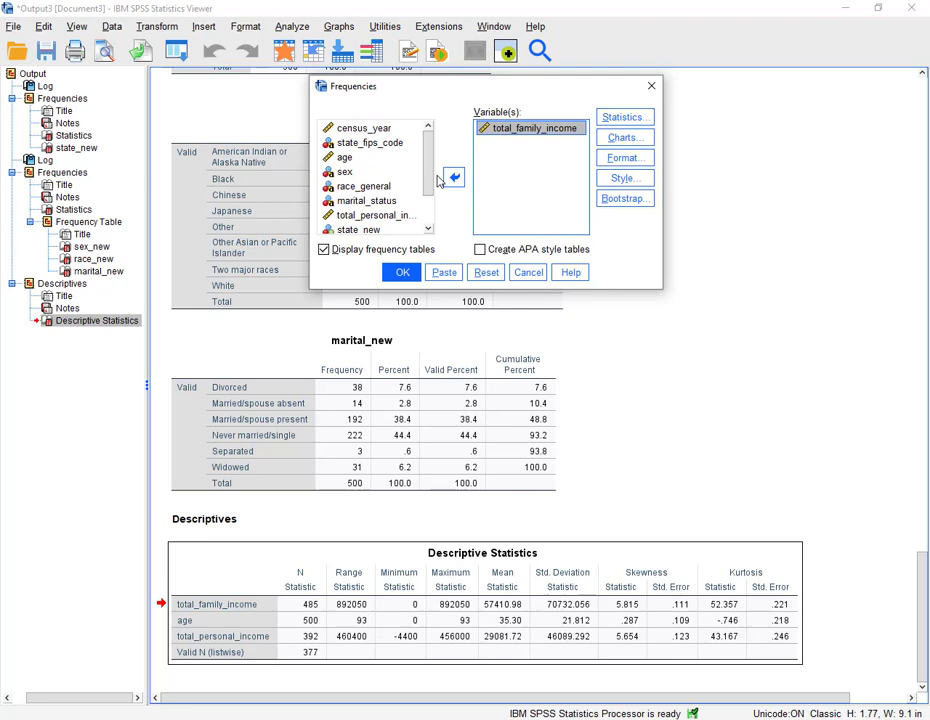
pyautogui.click(358, 160)
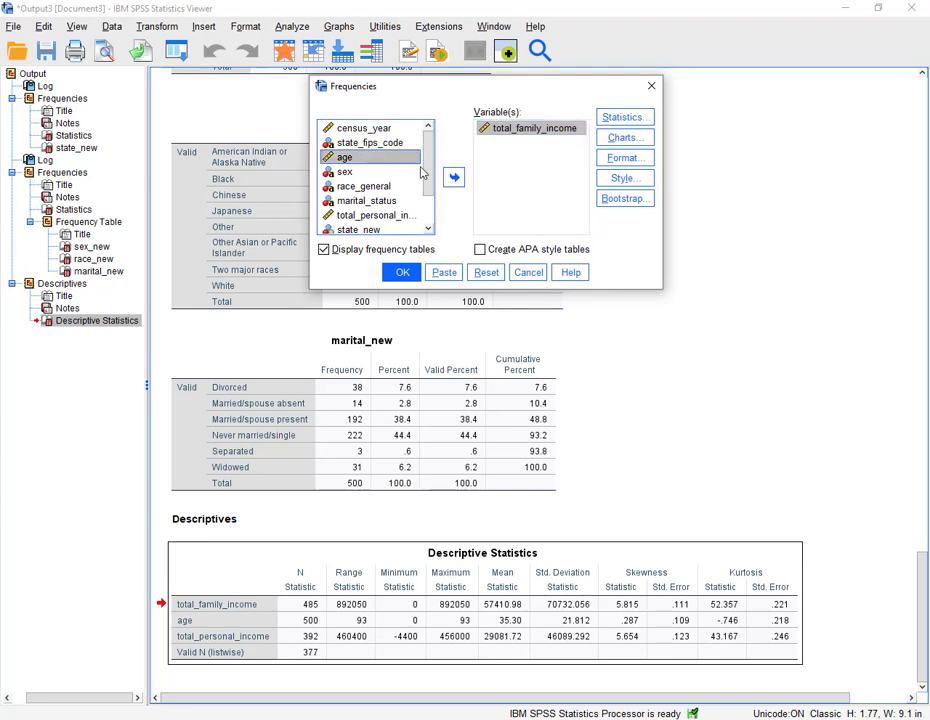
pyautogui.click(453, 178)
pyautogui.click(358, 201)
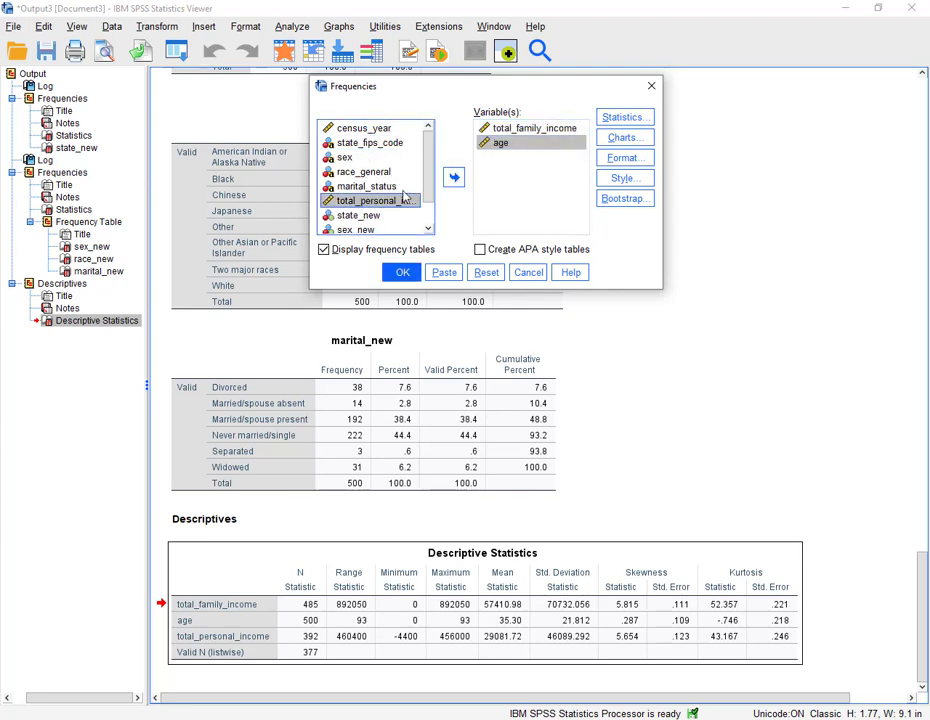
pyautogui.click(453, 178)
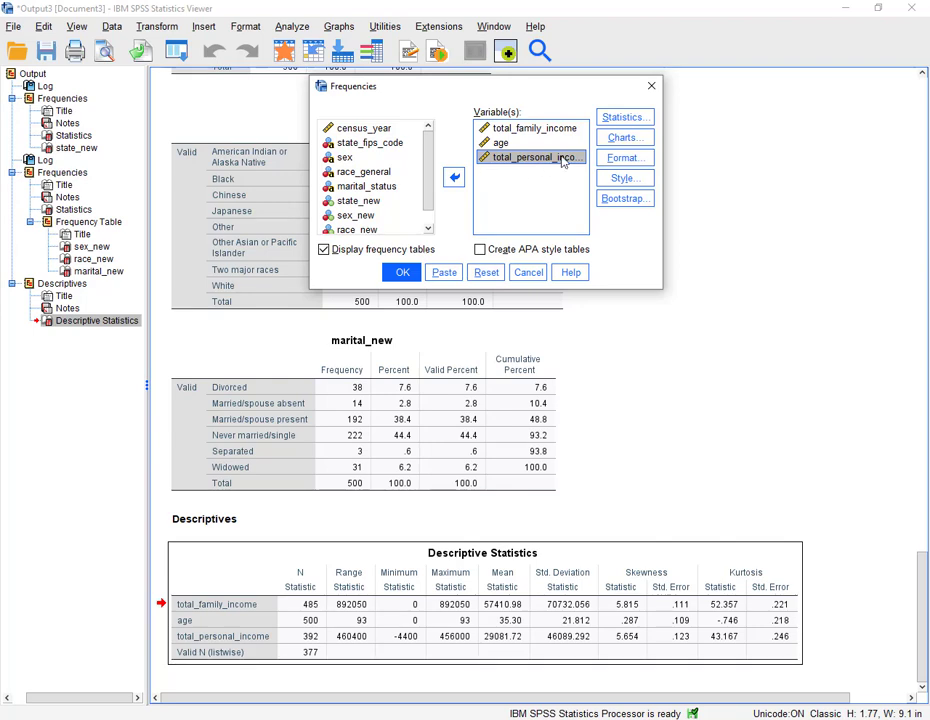
# - Choose Histograms as the chart type, turn off frequency tables, and run the Frequencies
pyautogui.click(610, 138)
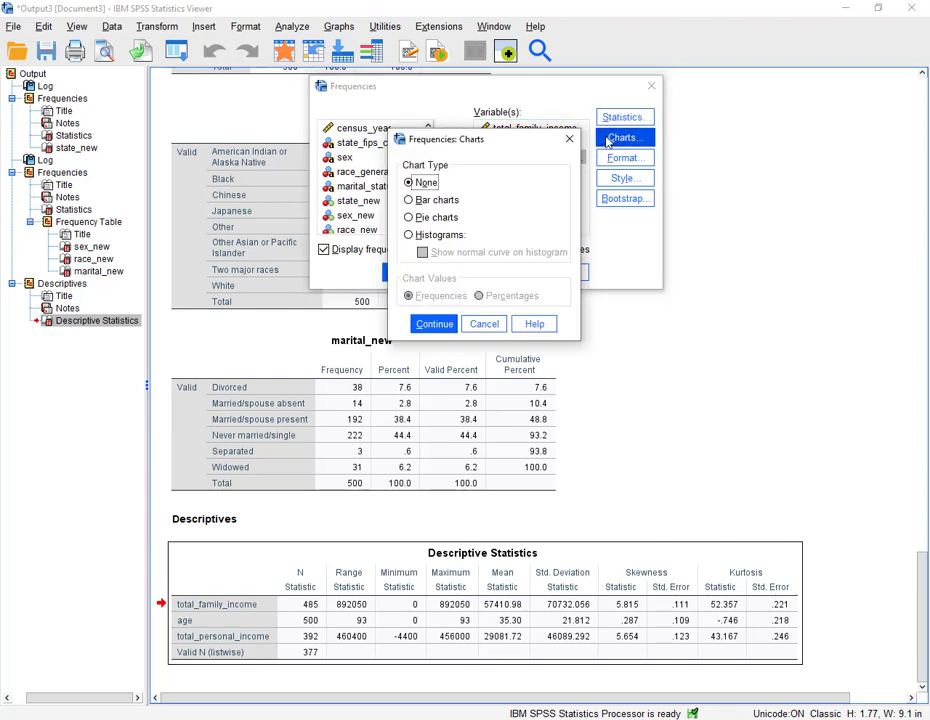
pyautogui.click(438, 236)
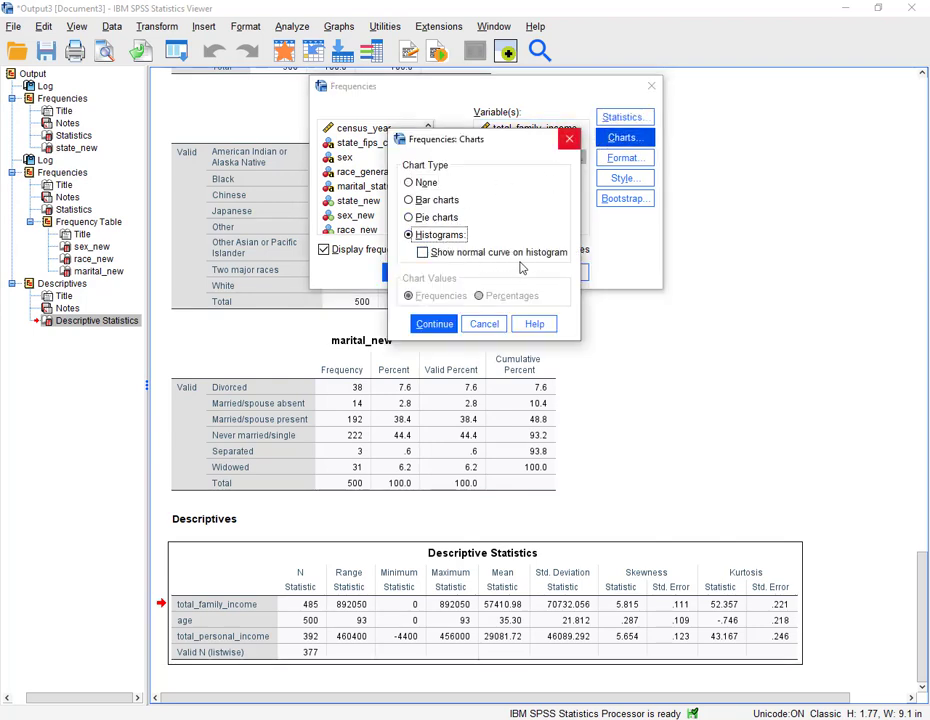
pyautogui.click(434, 323)
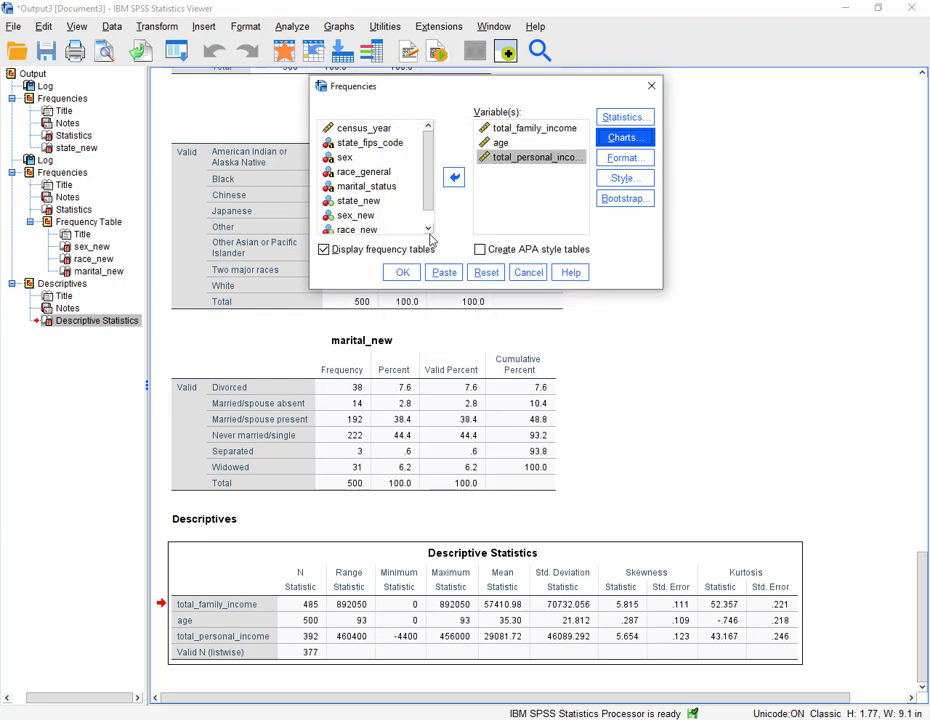
pyautogui.click(324, 249)
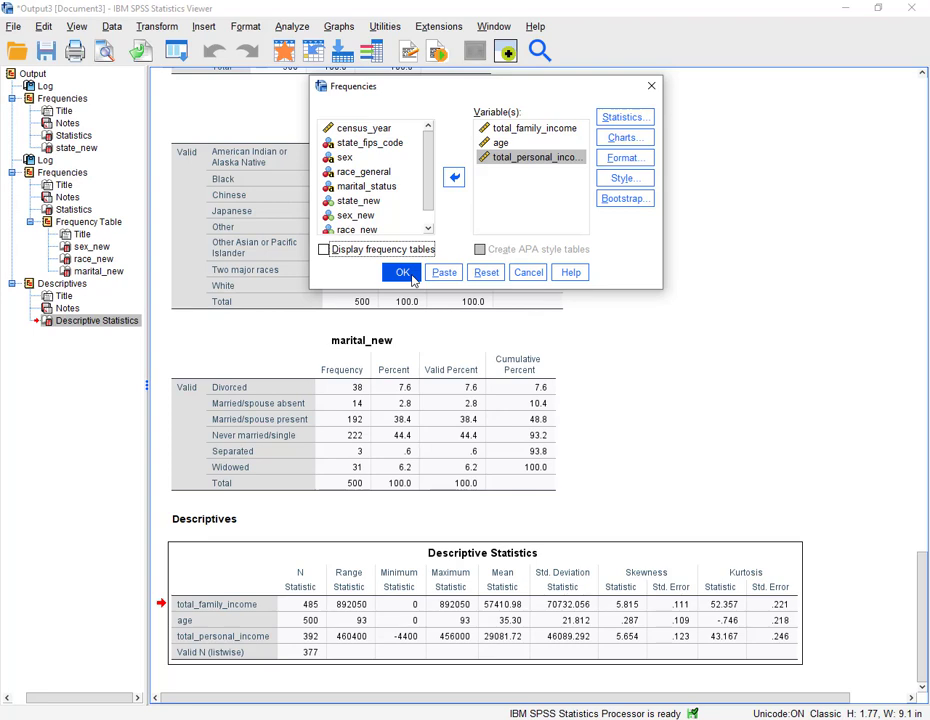
pyautogui.click(403, 273)
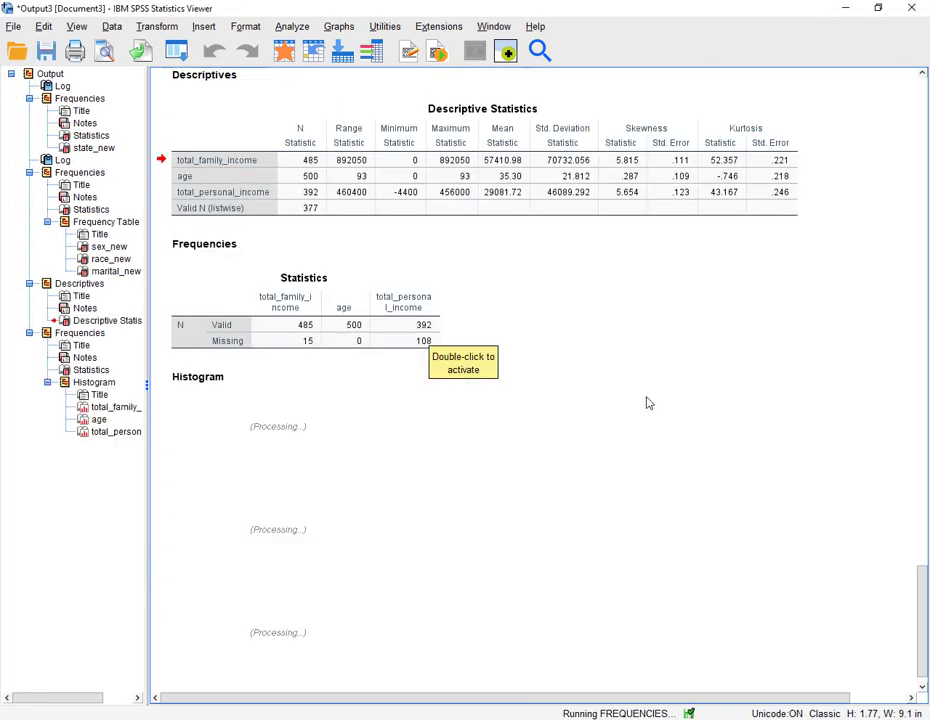
# - Select all three histograms in the output viewer and copy them
pyautogui.scroll(-4, 646, 391)
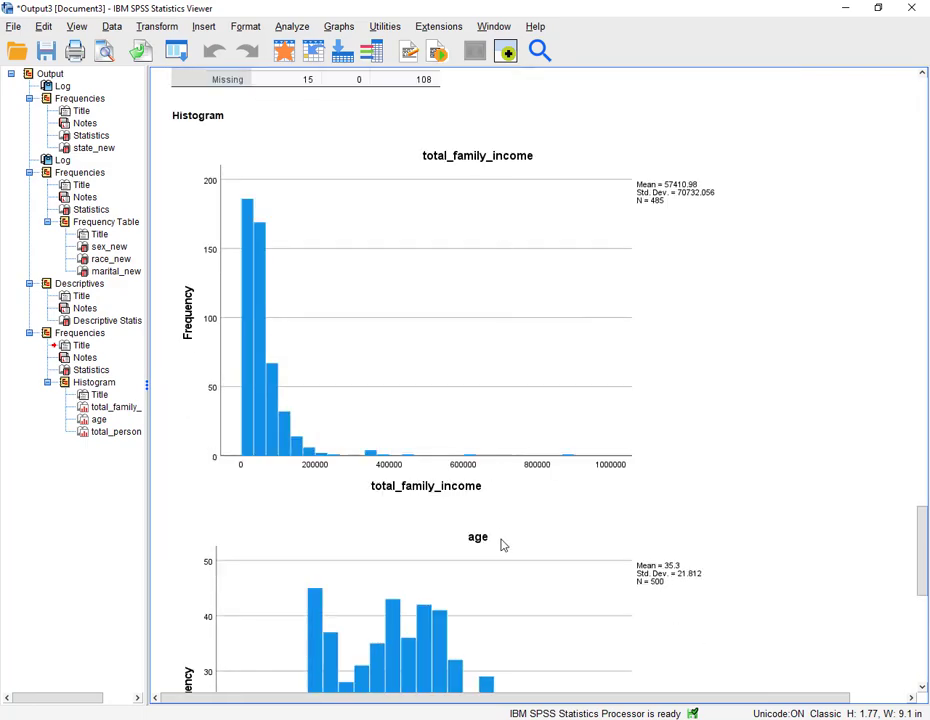
pyautogui.scroll(-6, 502, 544)
pyautogui.scroll(6, 477, 473)
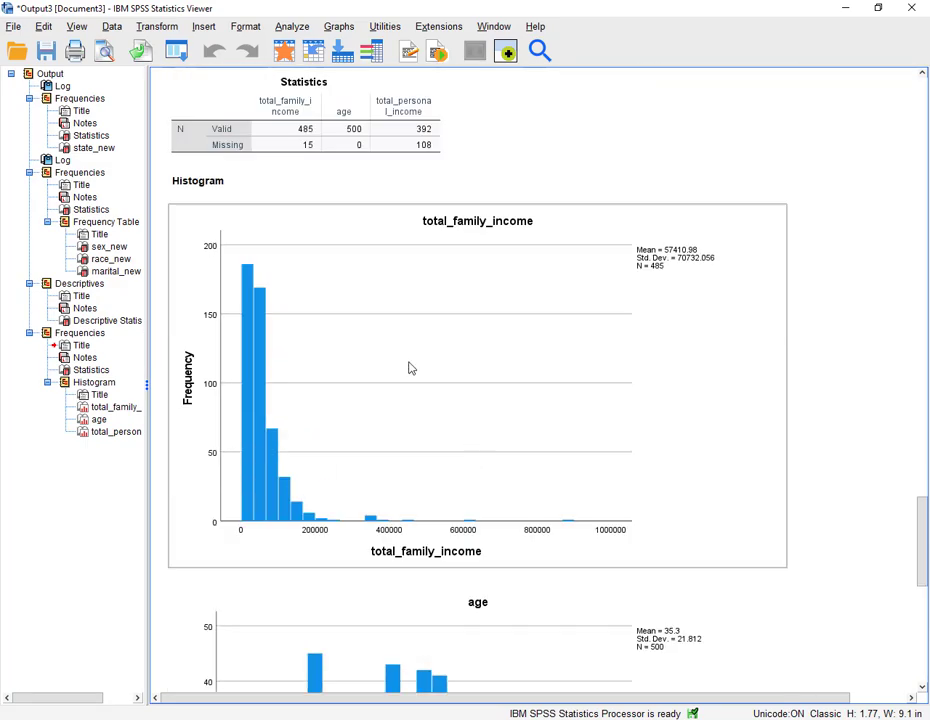
pyautogui.click(401, 310)
pyautogui.scroll(-7, 397, 357)
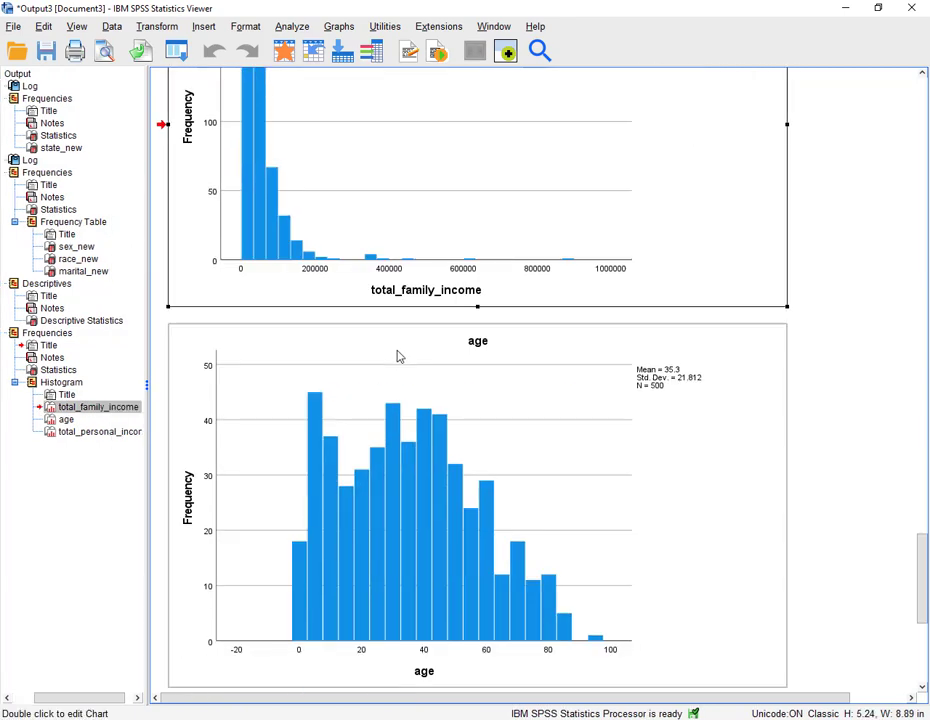
pyautogui.click(390, 507)
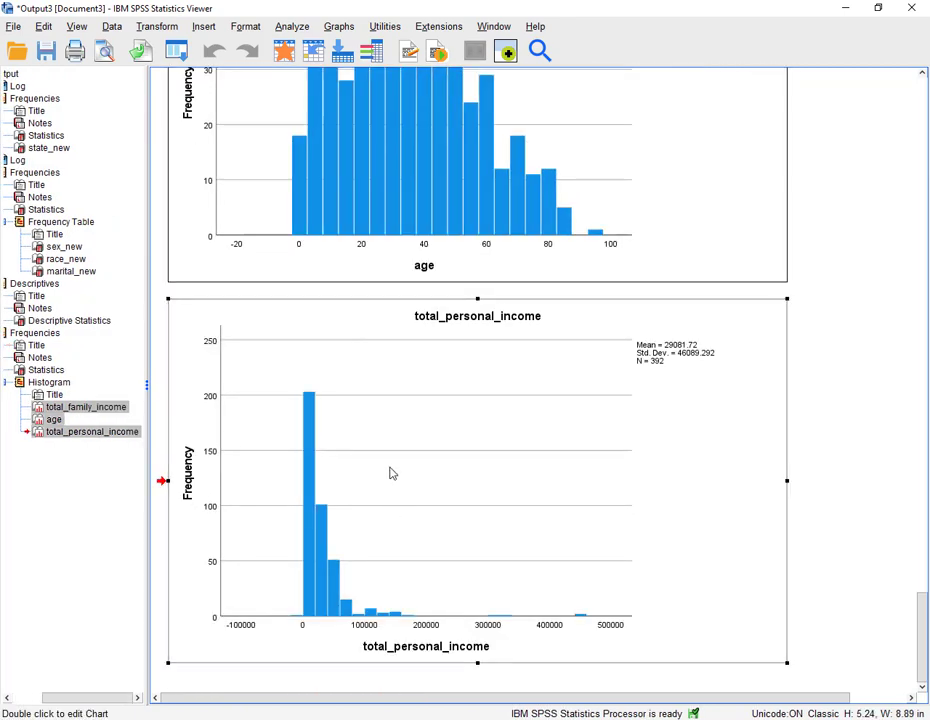
pyautogui.rightClick(388, 472)
pyautogui.click(405, 498)
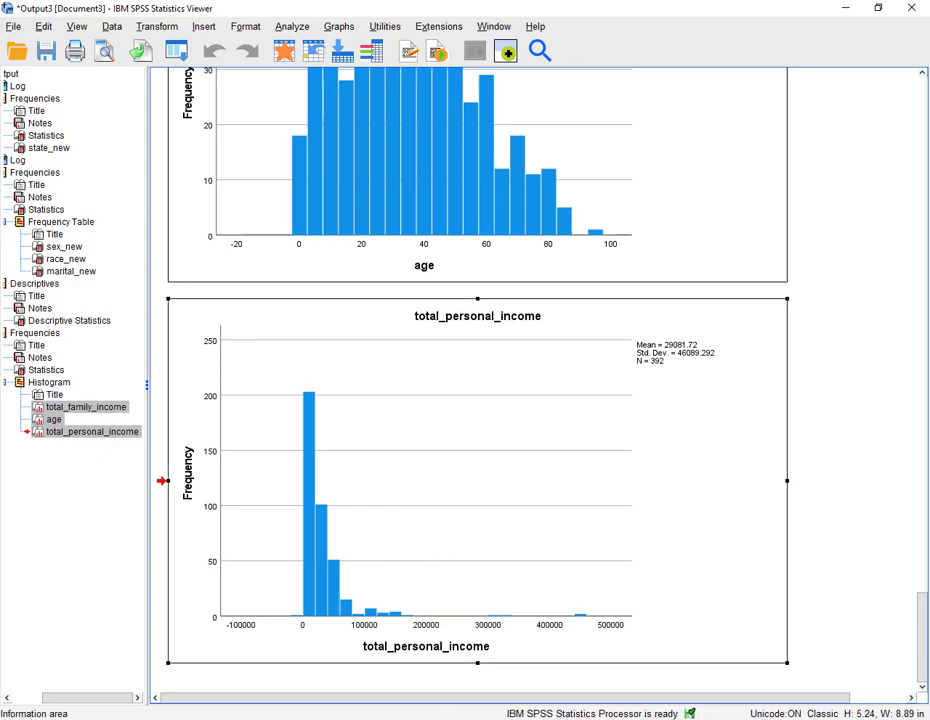
# - Switch to the Word document and paste the histograms below item 5
pyautogui.hotkey('alt', 'Tab')
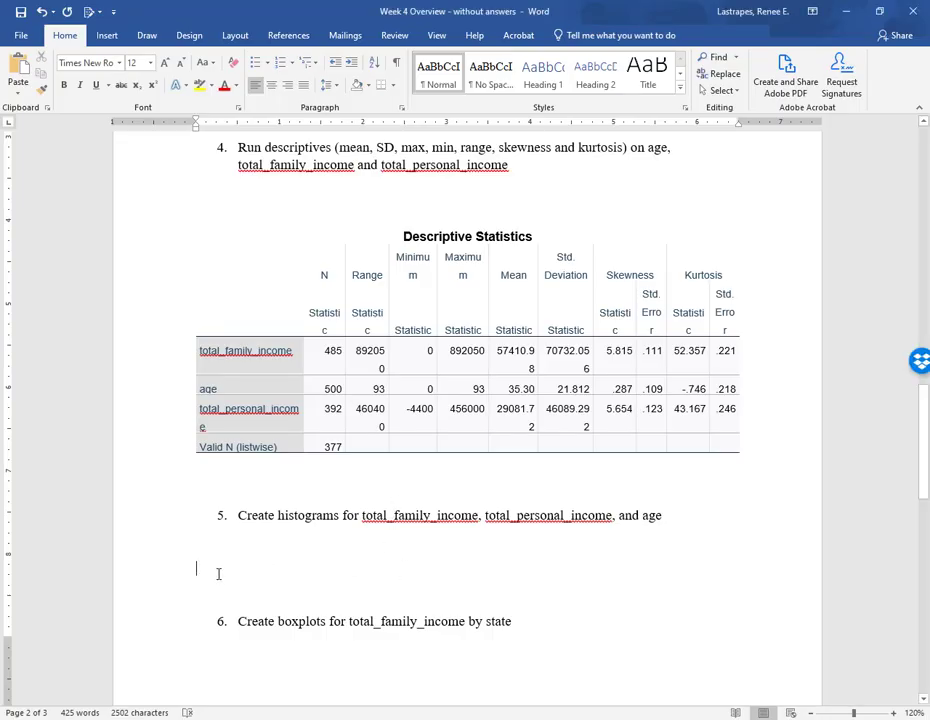
pyautogui.hotkey('ctrl', 'v')
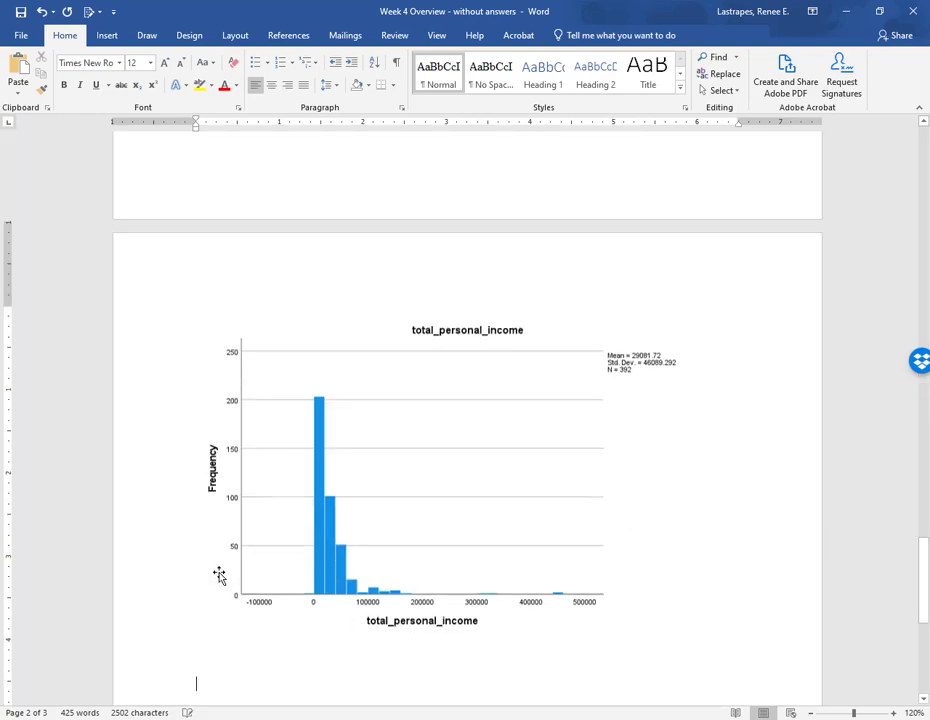
pyautogui.scroll(10, 298, 548)
pyautogui.scroll(10, 298, 544)
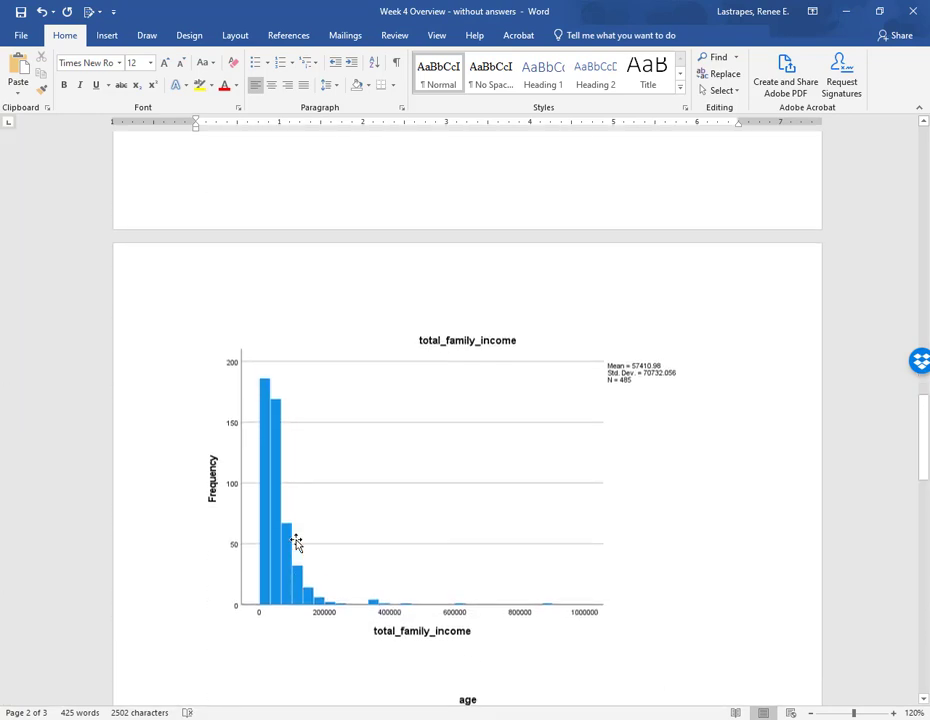
pyautogui.scroll(-15, 340, 420)
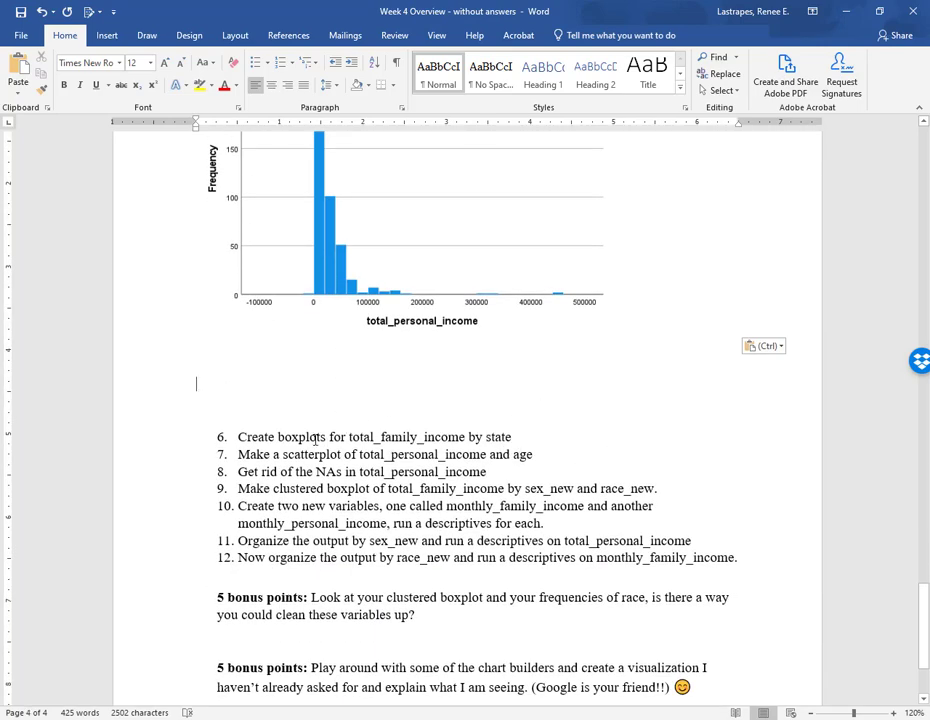
# - Insert three blank lines after item 6 about boxplots in the document
pyautogui.click(520, 436)
pyautogui.press('Return')
pyautogui.press('Return')
pyautogui.press('Return')
pyautogui.press('Return')
pyautogui.press('Return')
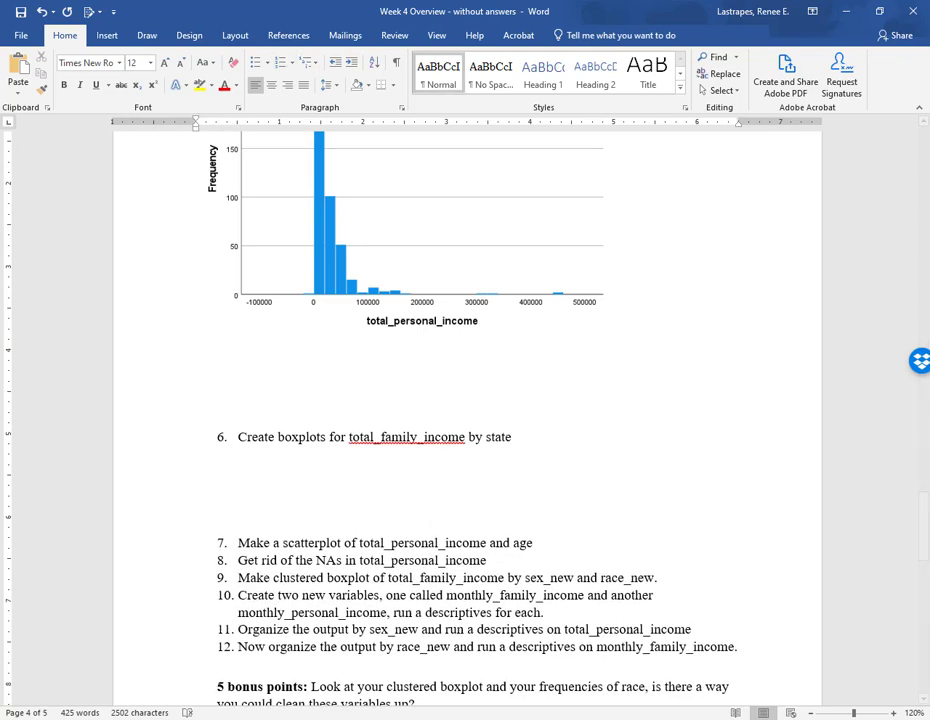
# - Return to the statistics viewer, open Chart Builder, and place a simple boxplot on the chart canvas
pyautogui.click(335, 718)
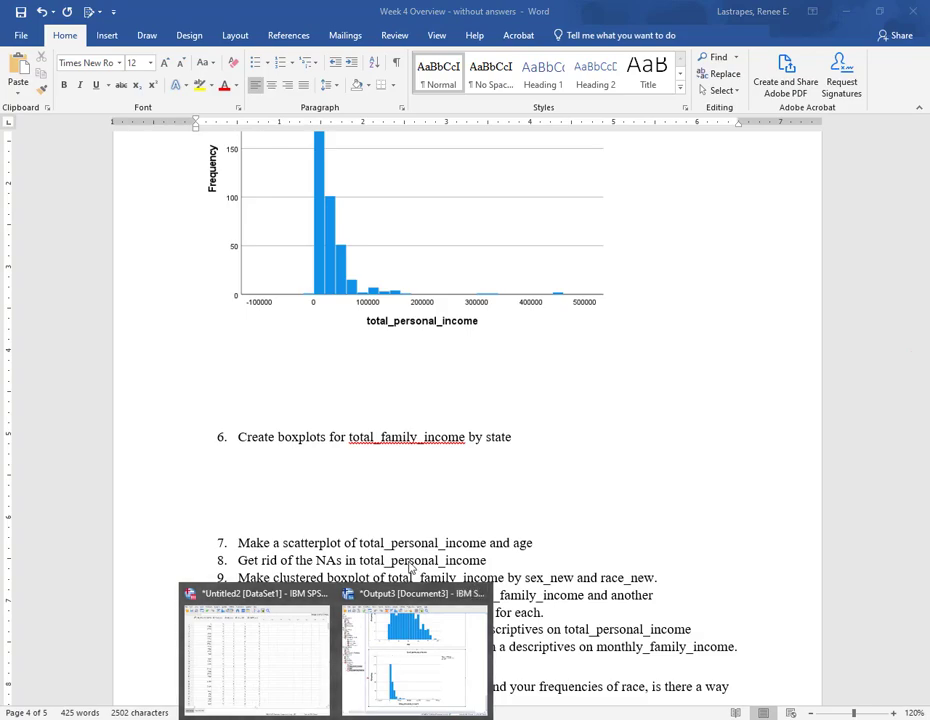
pyautogui.click(409, 644)
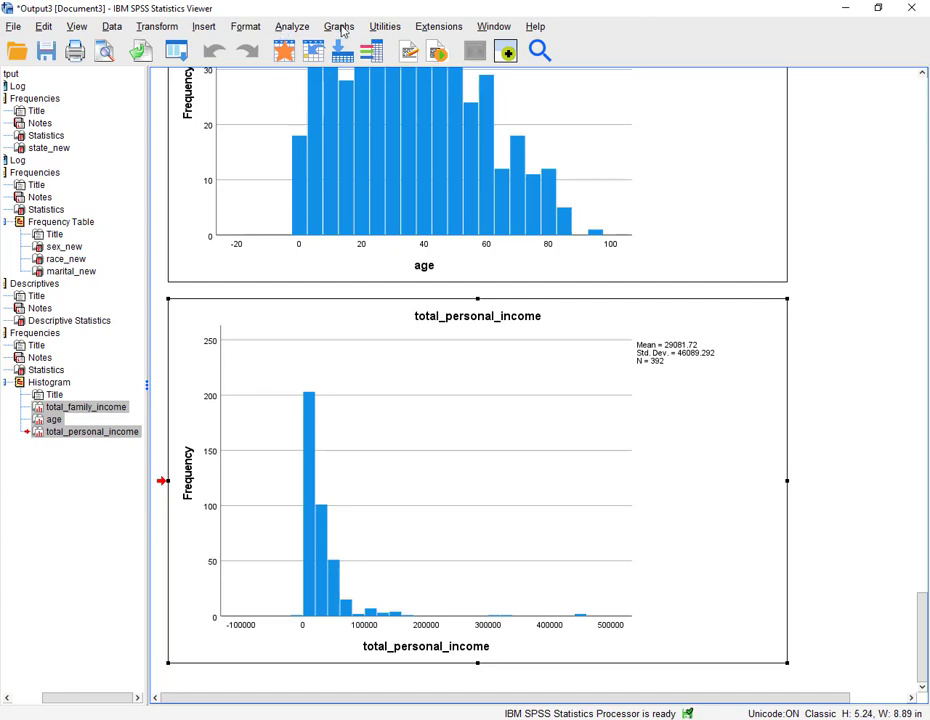
pyautogui.click(340, 27)
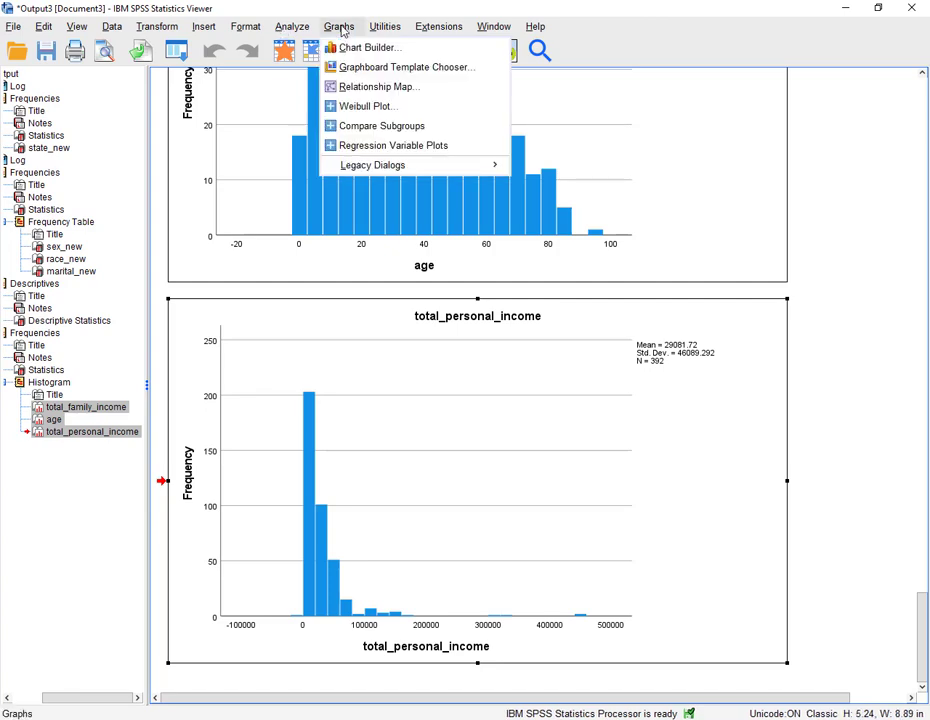
pyautogui.moveTo(355, 172)
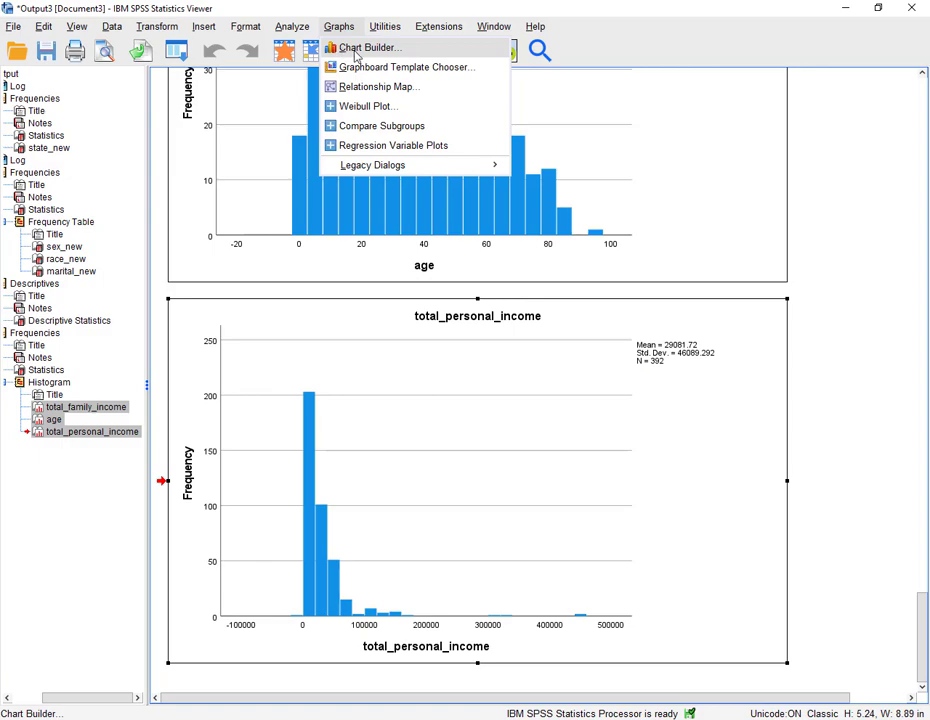
pyautogui.click(356, 49)
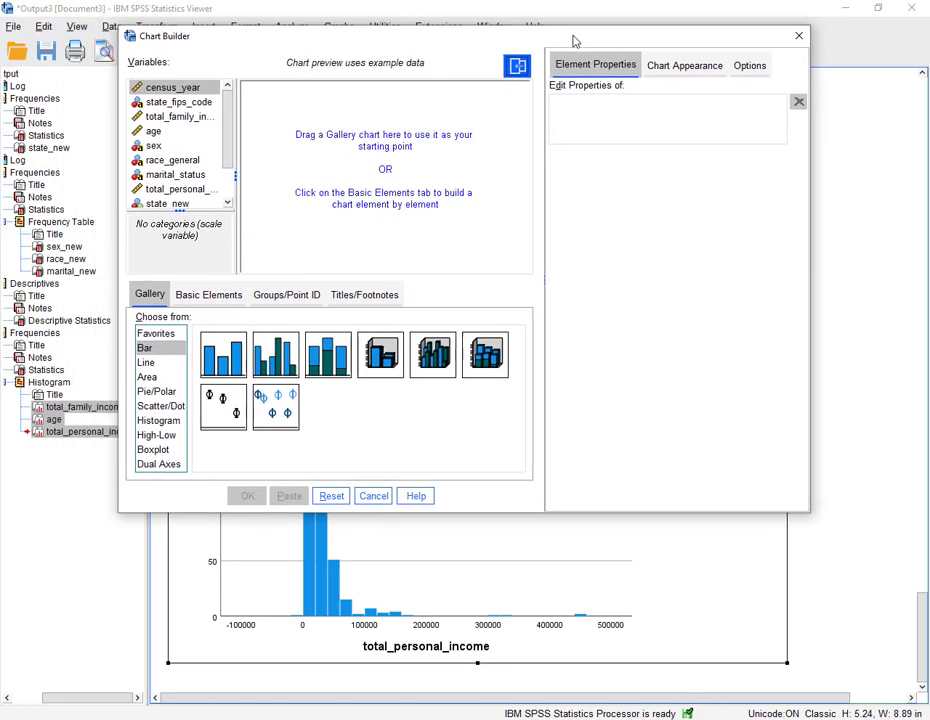
pyautogui.click(156, 450)
pyautogui.moveTo(222, 370); pyautogui.dragTo(345, 179)
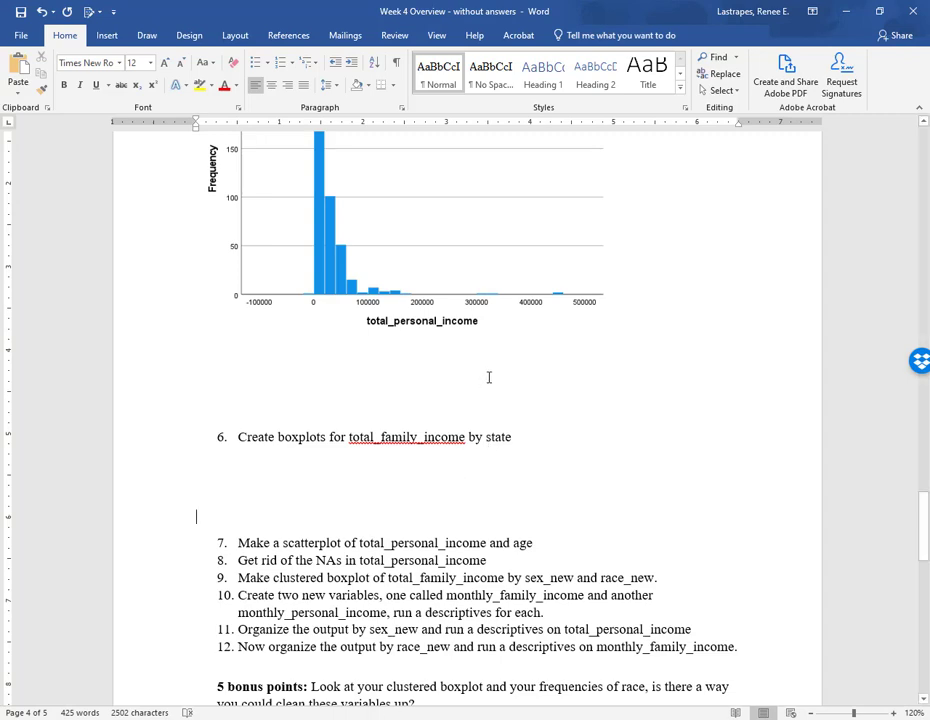
# - Edit item 6 in the document so its grouping variable reads race_new
pyautogui.doubleClick(498, 438)
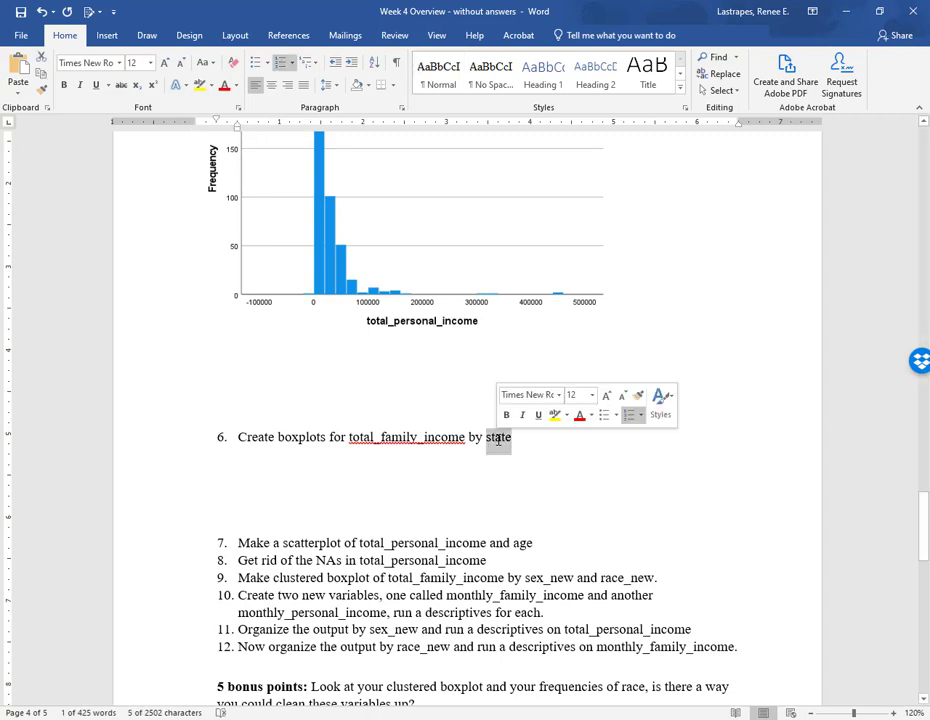
pyautogui.write('ra')
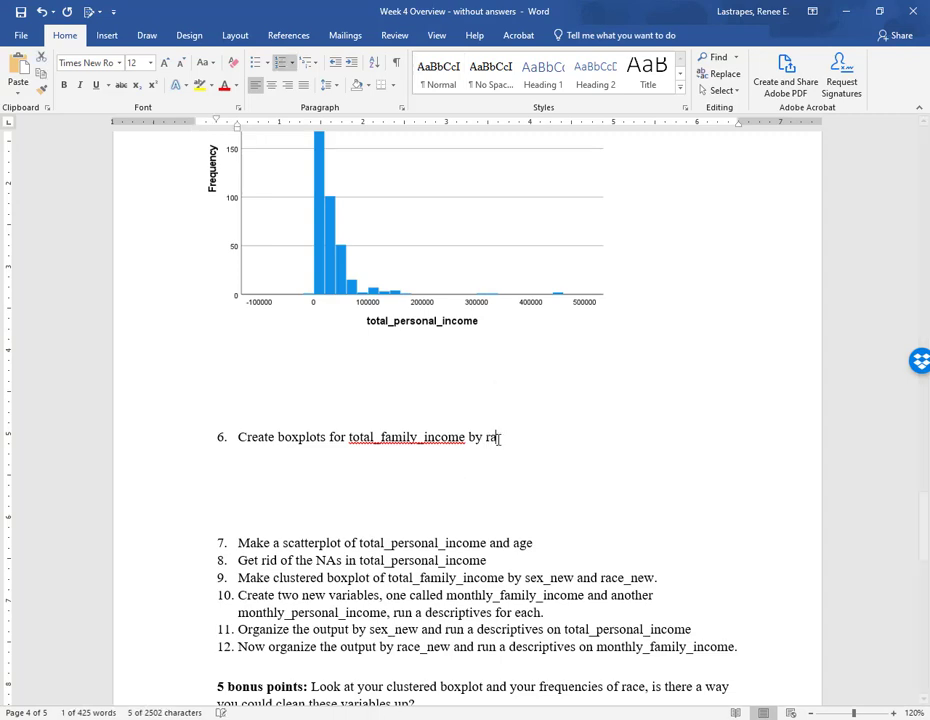
pyautogui.write('ce_new')
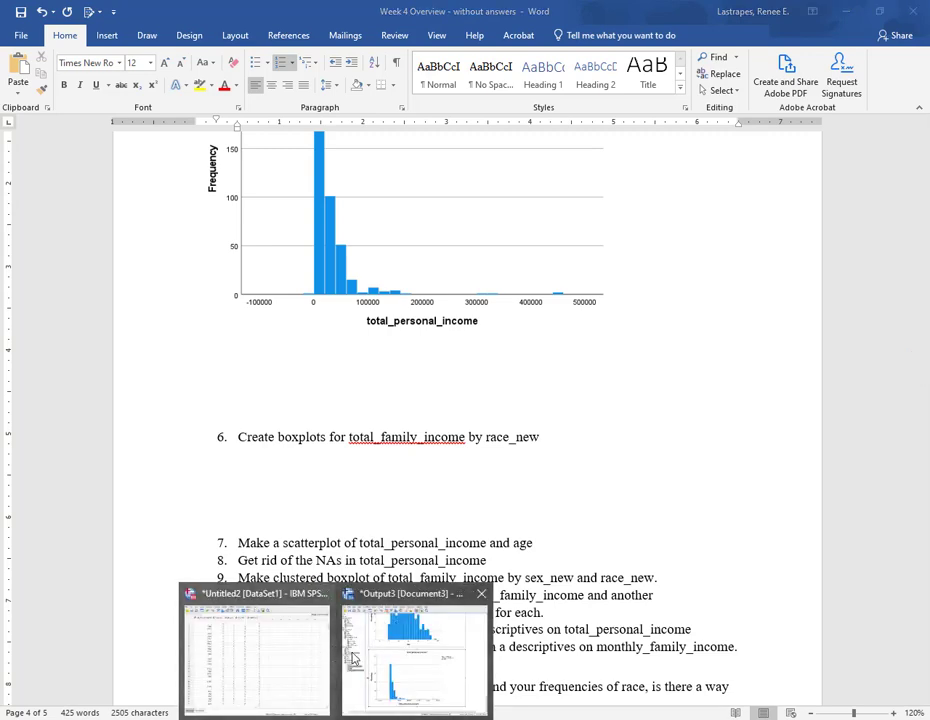
# - Back in Chart Builder, put state_new on the X axis and total_family_income on the Y axis, then create the boxplot
pyautogui.click(362, 645)
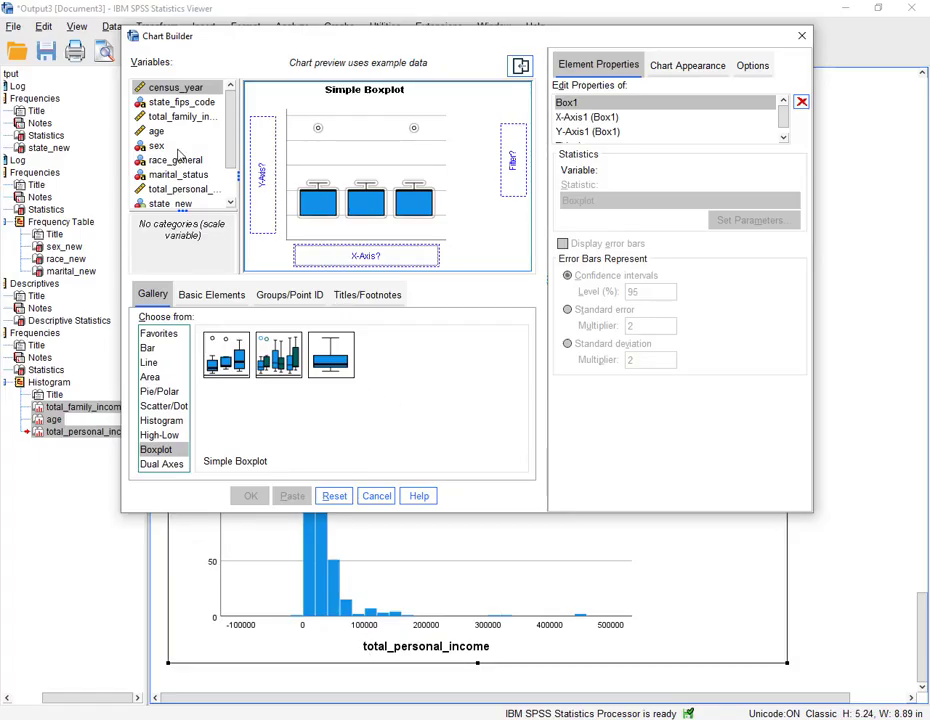
pyautogui.scroll(-1, 181, 185)
pyautogui.moveTo(170, 157); pyautogui.dragTo(334, 257)
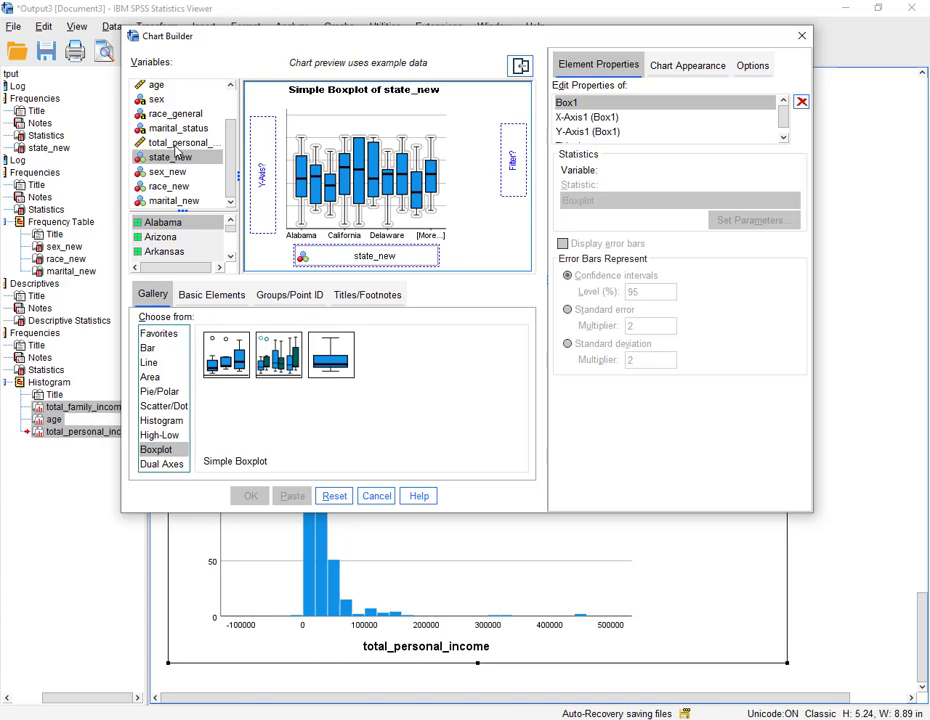
pyautogui.scroll(1, 178, 152)
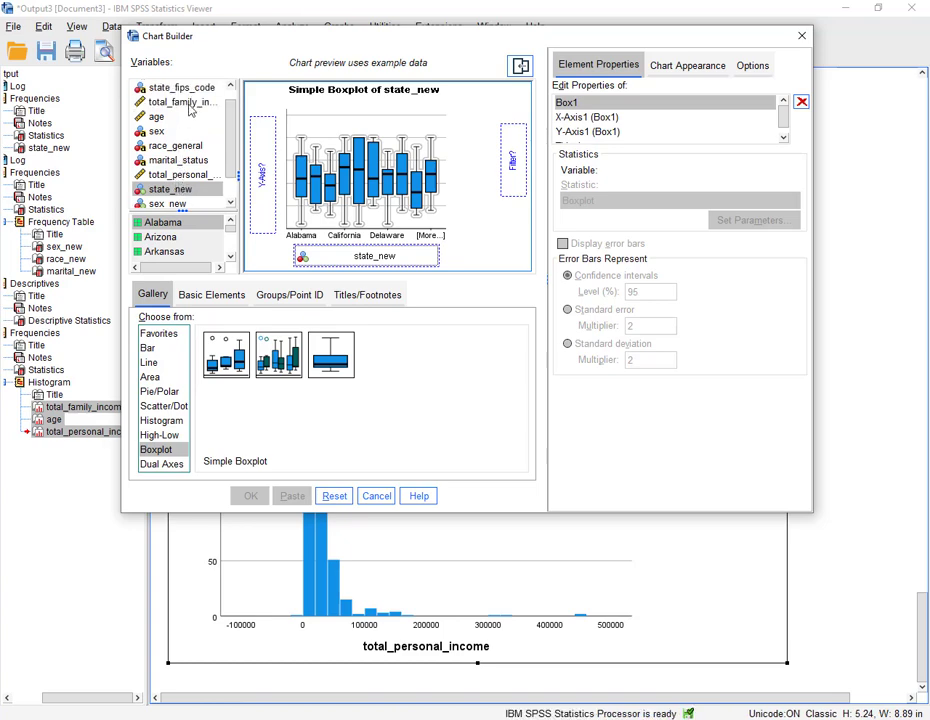
pyautogui.moveTo(190, 104); pyautogui.dragTo(262, 170)
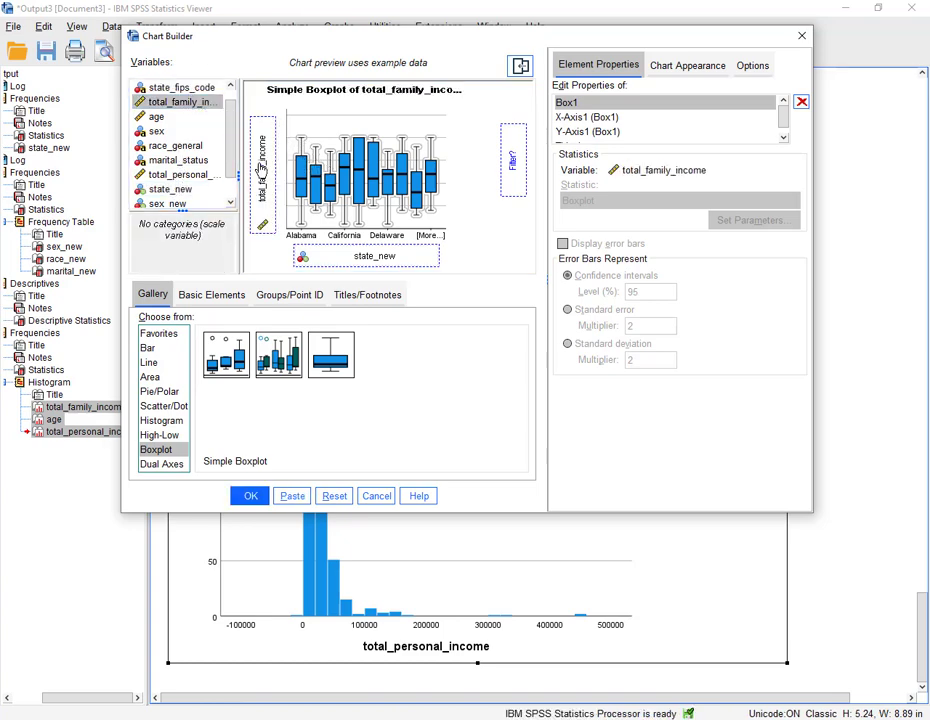
pyautogui.click(250, 499)
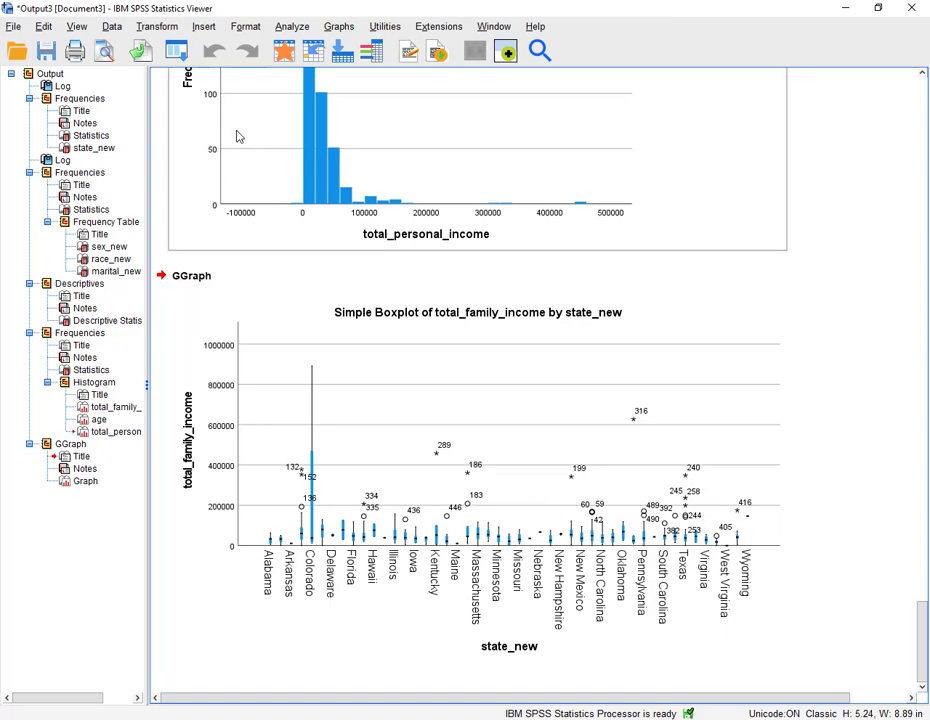
# - Reopen Chart Builder, replace the X-axis variable with race_new, and create the boxplot
pyautogui.click(183, 57)
pyautogui.click(224, 77)
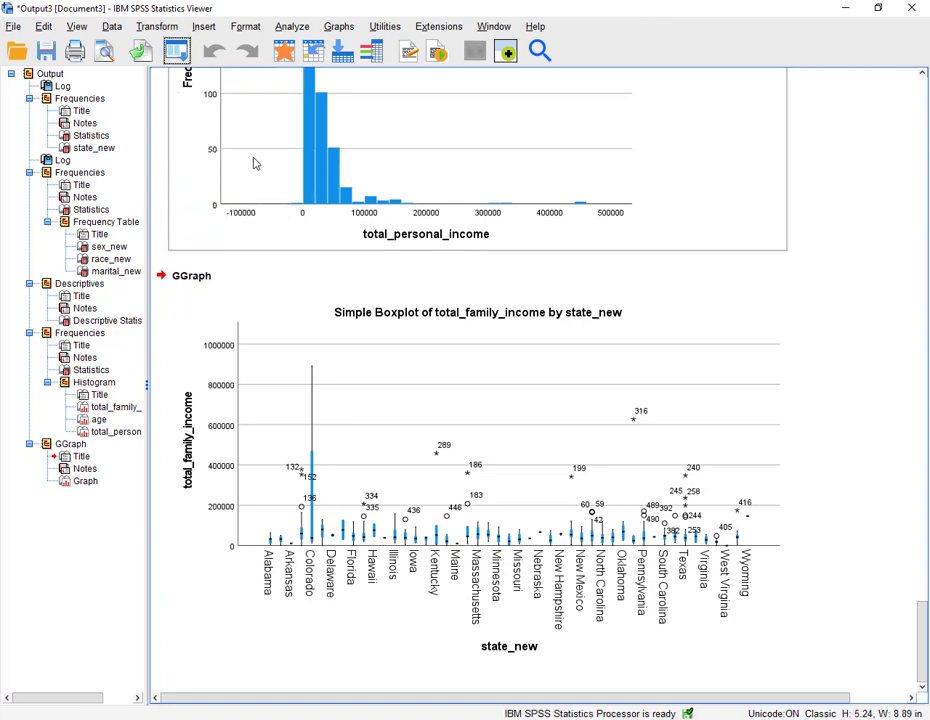
pyautogui.click(262, 180)
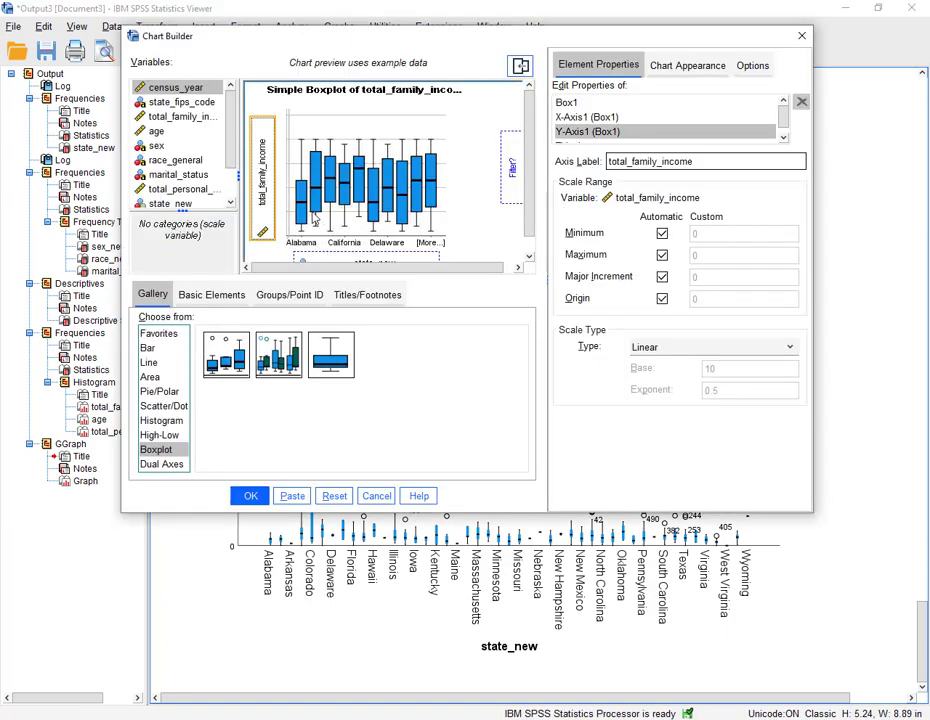
pyautogui.moveTo(355, 258); pyautogui.dragTo(180, 185)
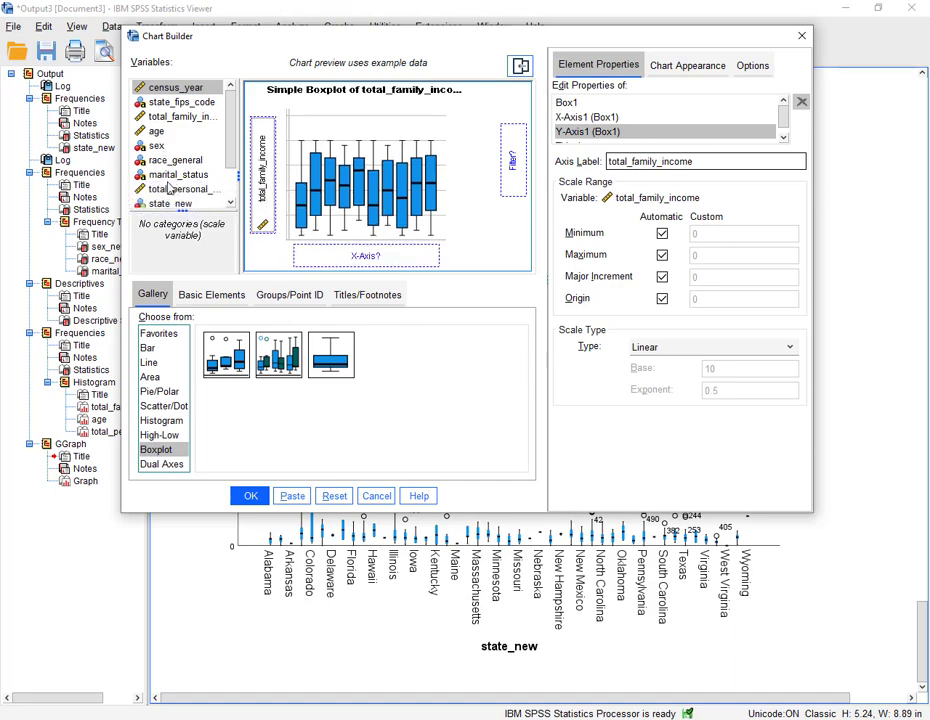
pyautogui.scroll(-1, 170, 185)
pyautogui.moveTo(170, 187); pyautogui.dragTo(355, 260)
pyautogui.click(250, 496)
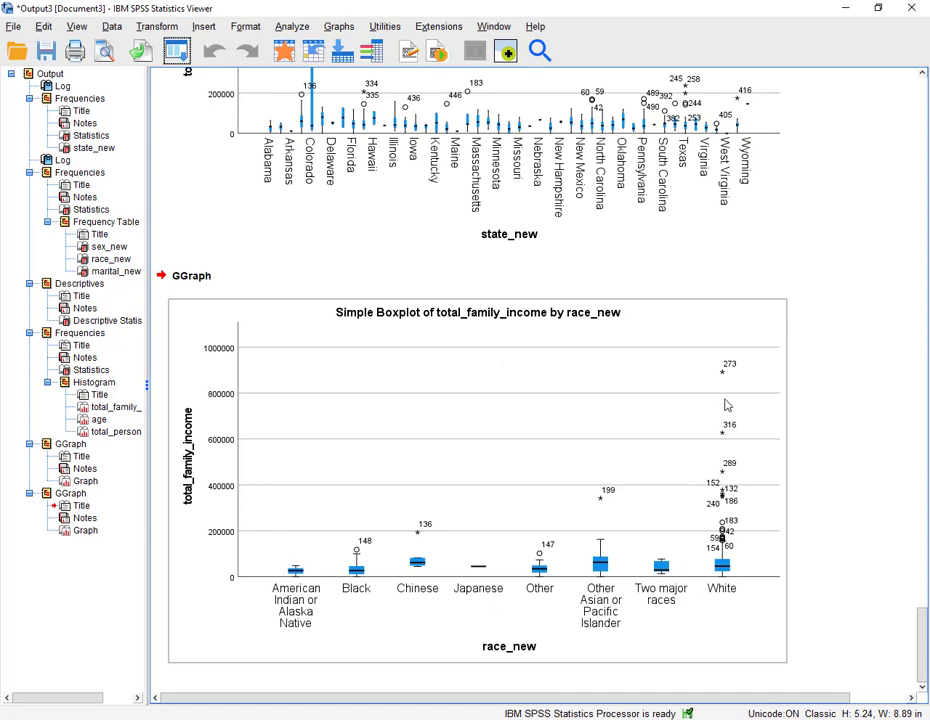
# - Copy the race_new boxplot and paste it below item 6 in the Word document
pyautogui.rightClick(418, 456)
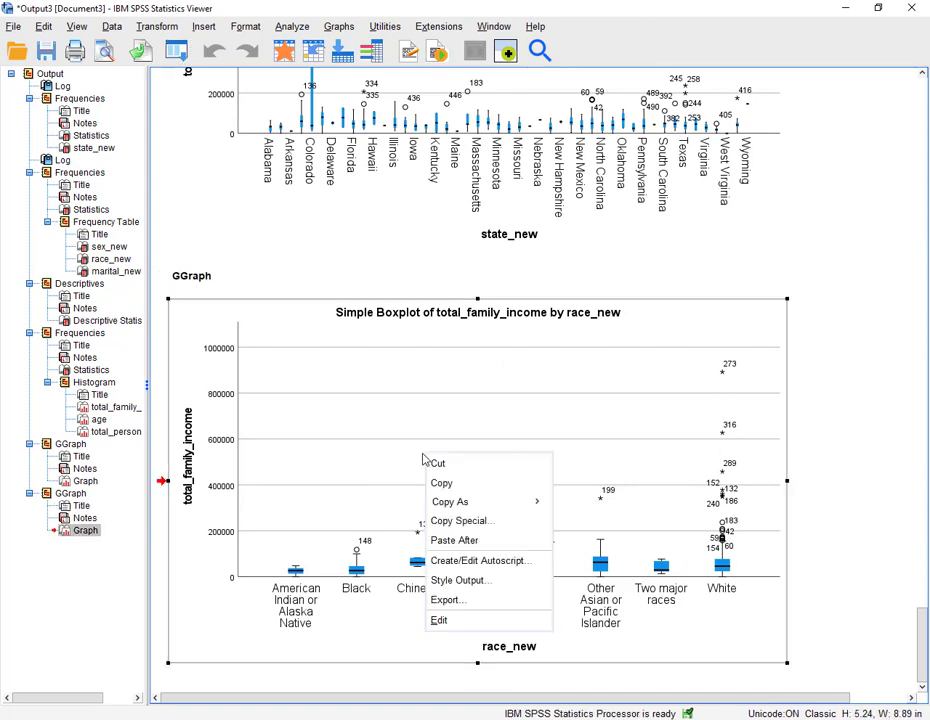
pyautogui.click(432, 480)
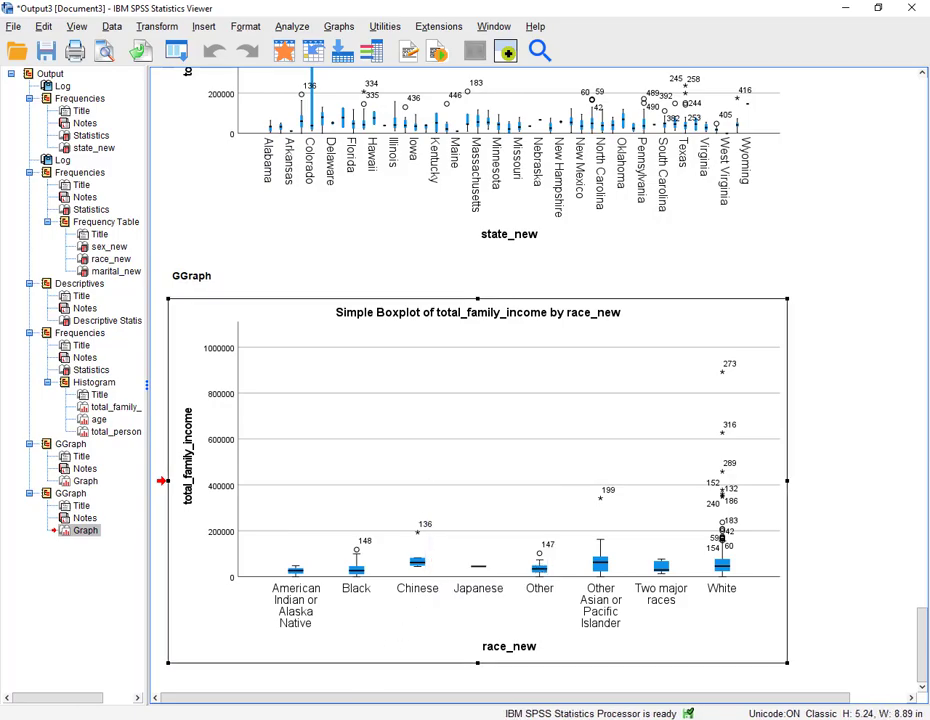
pyautogui.hotkey('alt', 'Tab')
pyautogui.hotkey('ctrl', 'v')
# - Insert three blank lines after item 7 about the scatterplot
pyautogui.scroll(8, 404, 488)
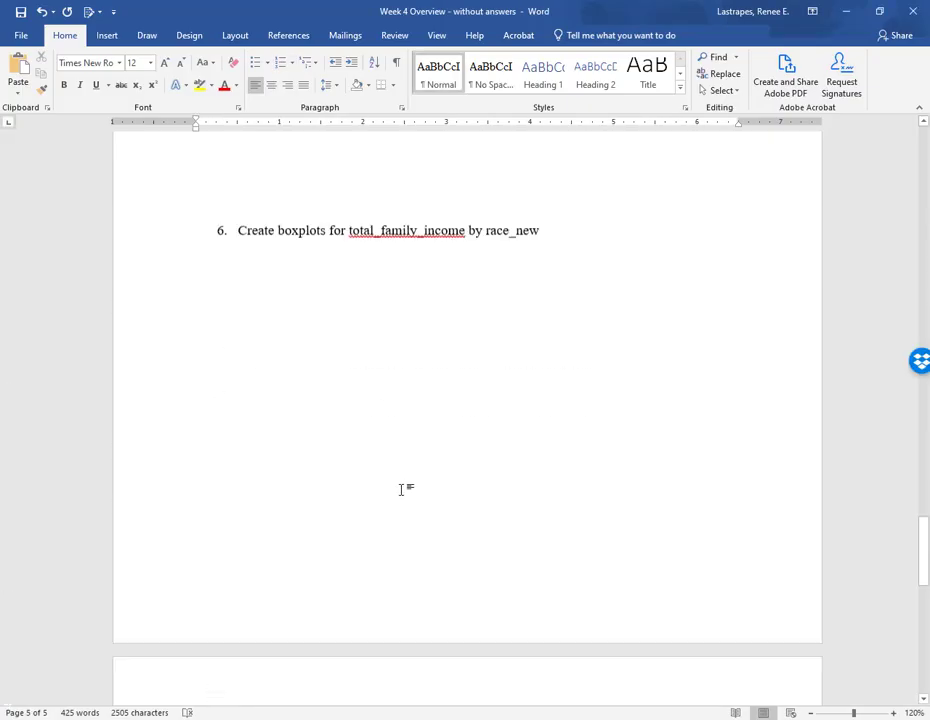
pyautogui.scroll(-10, 403, 488)
pyautogui.scroll(-3, 401, 492)
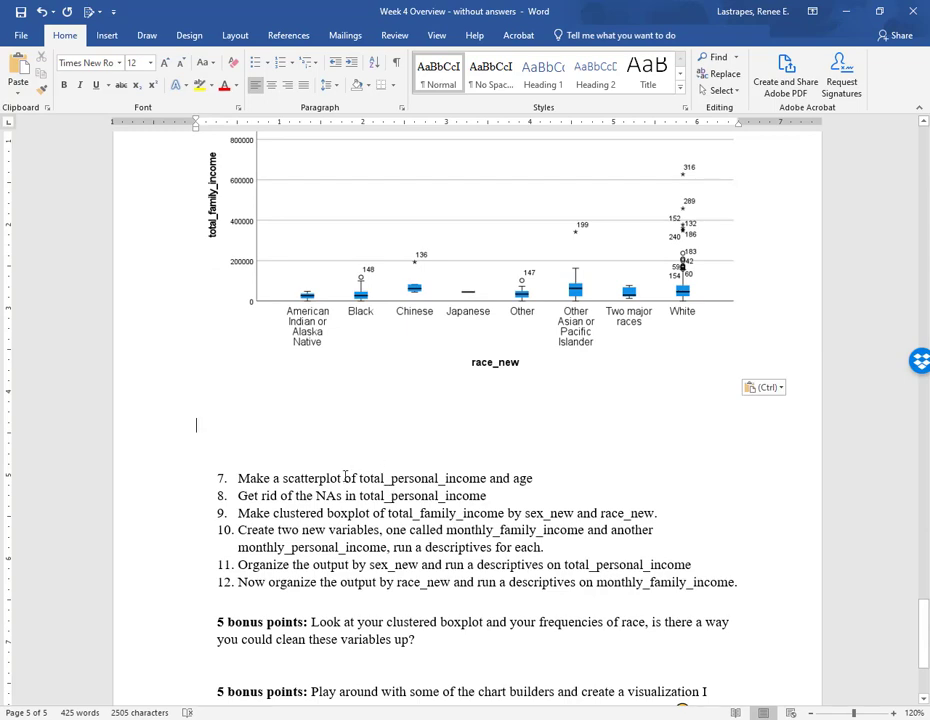
pyautogui.click(549, 477)
pyautogui.press('Return')
pyautogui.press('Return')
pyautogui.press('Return')
pyautogui.press('Return')
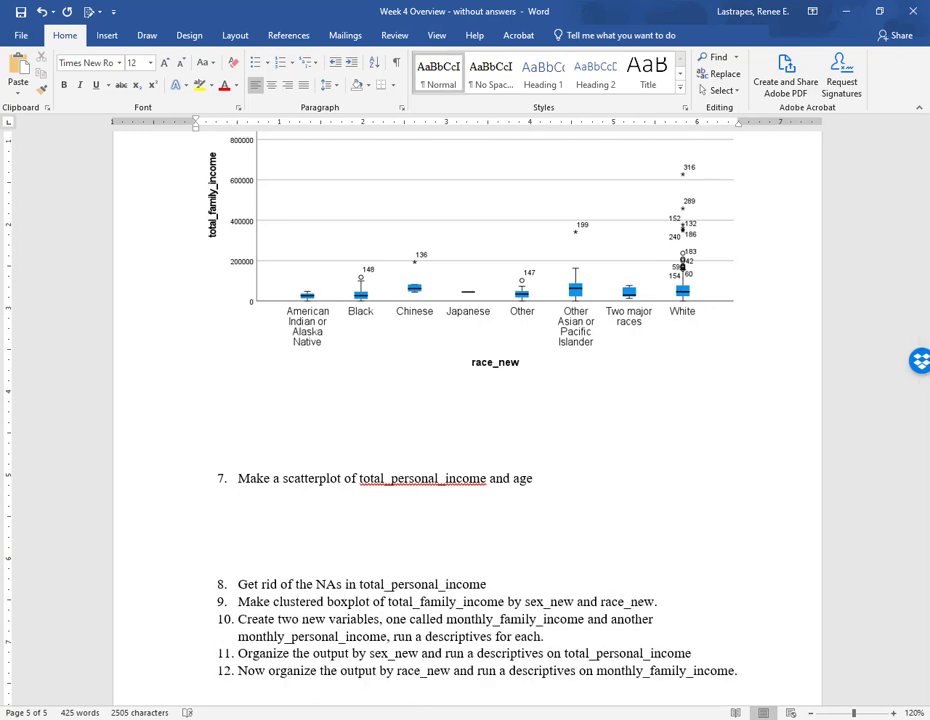
# - Create a simple scatterplot with age on the Y axis and total_personal_income on the X axis
pyautogui.moveTo(335, 719)
pyautogui.click(410, 635)
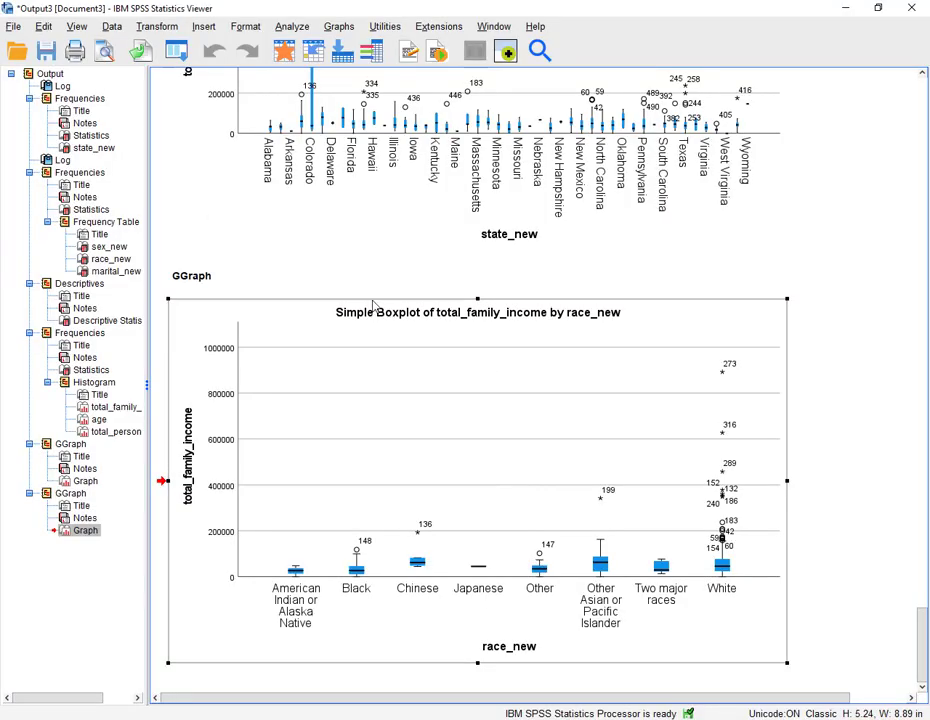
pyautogui.click(338, 26)
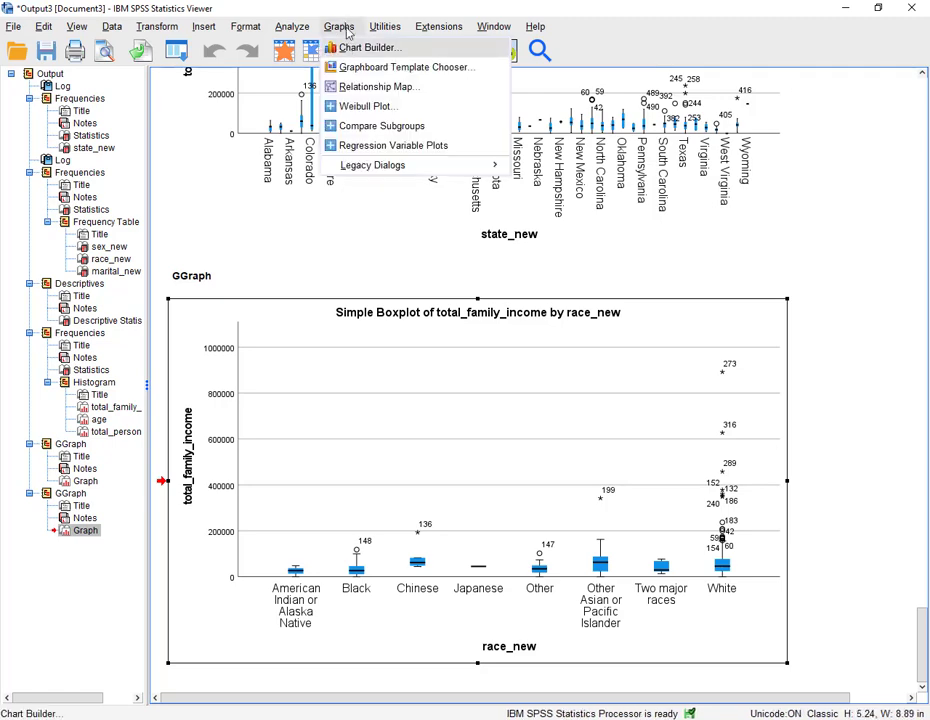
pyautogui.moveTo(357, 173)
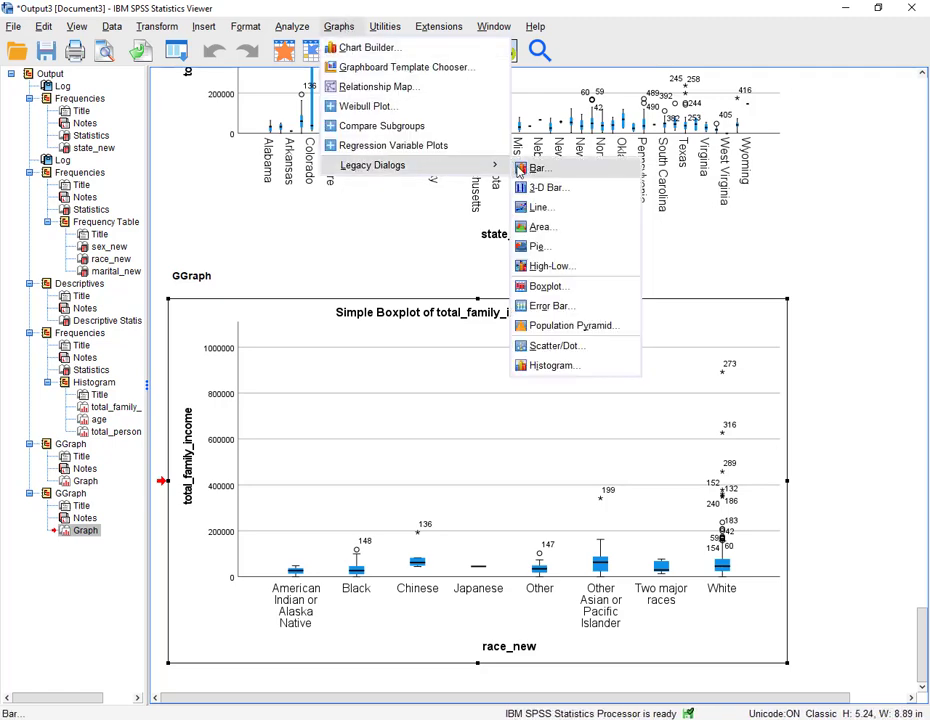
pyautogui.click(545, 346)
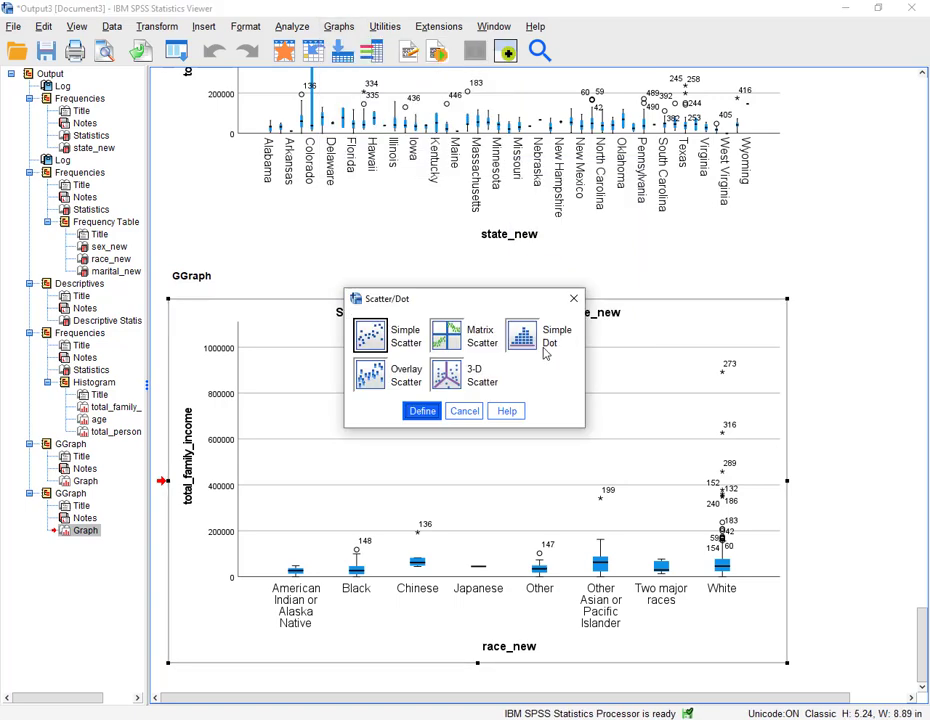
pyautogui.click(369, 341)
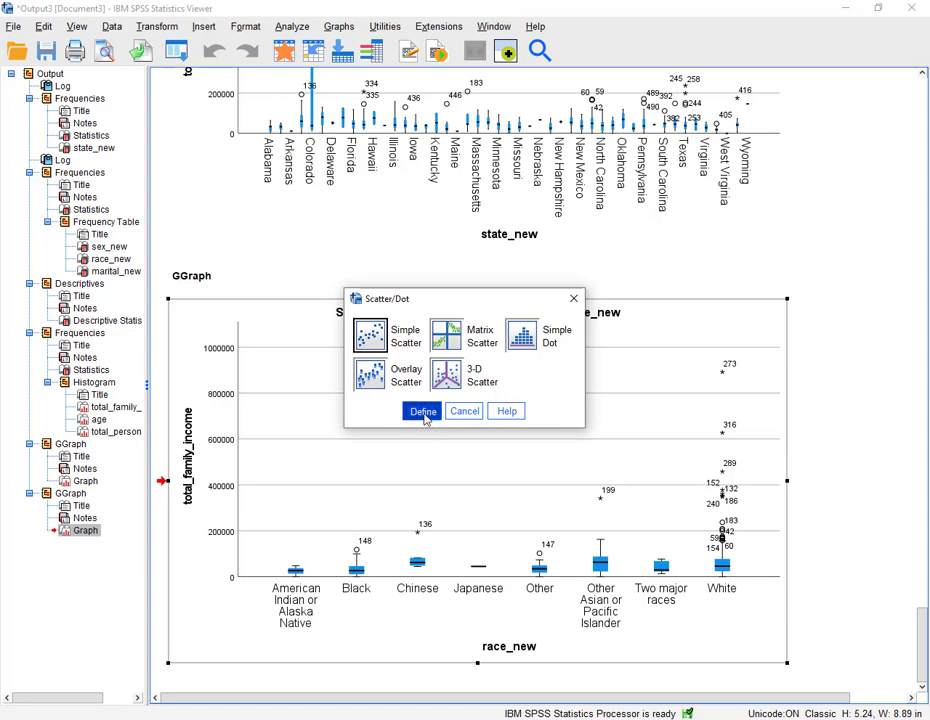
pyautogui.click(425, 414)
pyautogui.moveTo(0, 90); pyautogui.dragTo(447, 88)
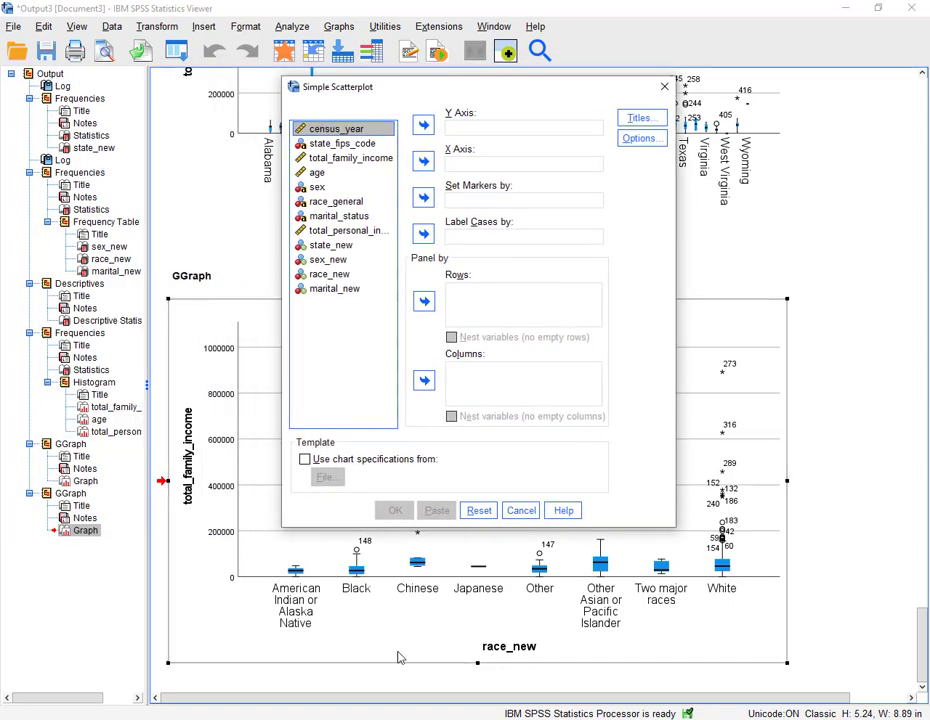
pyautogui.click(402, 718)
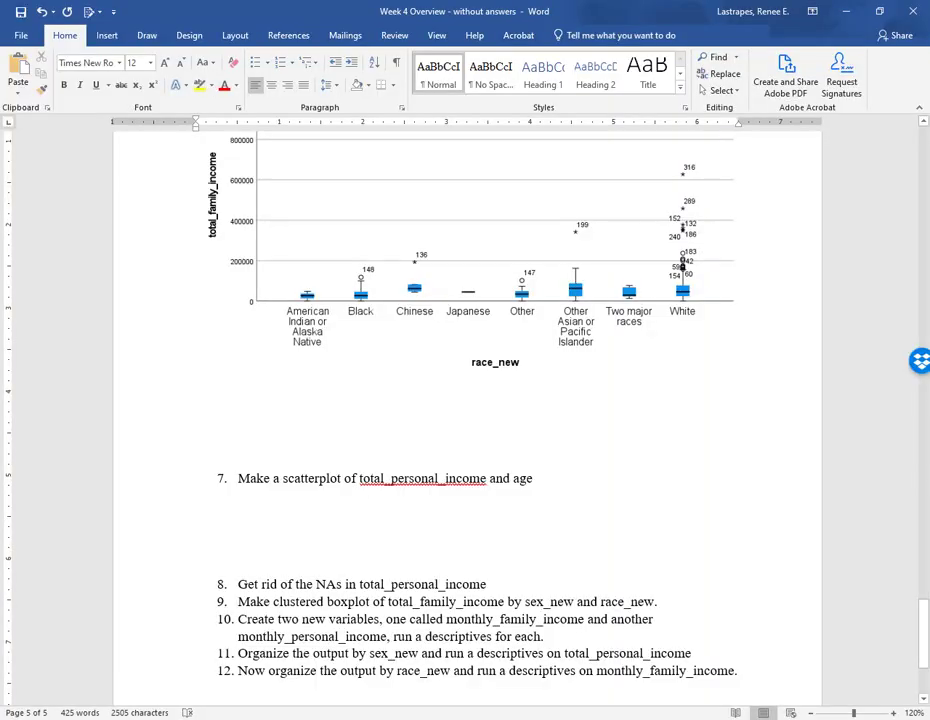
pyautogui.click(408, 718)
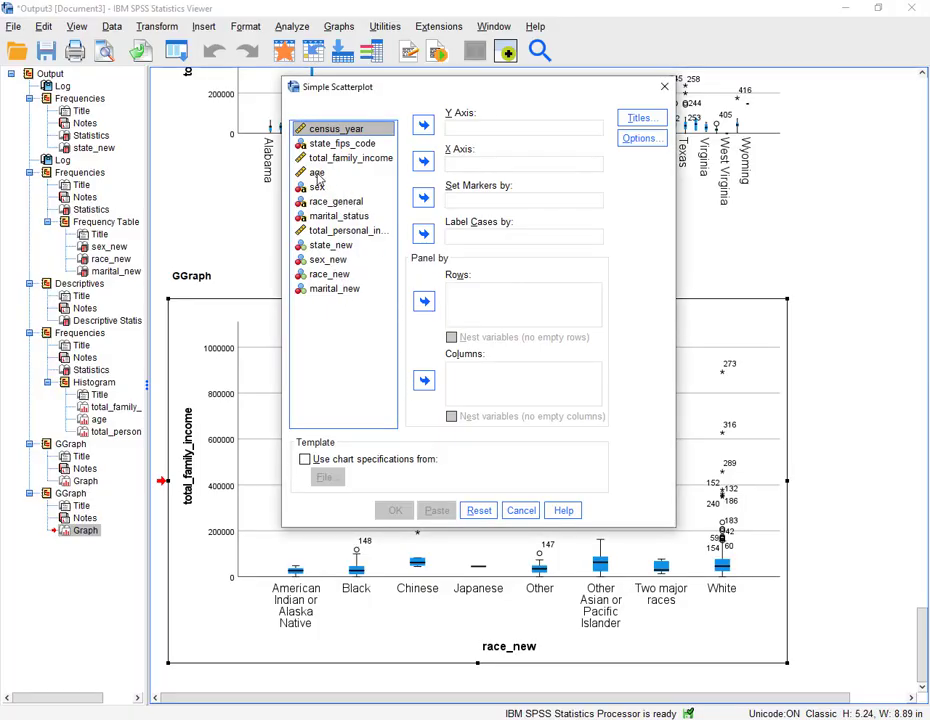
pyautogui.moveTo(318, 175); pyautogui.dragTo(456, 131)
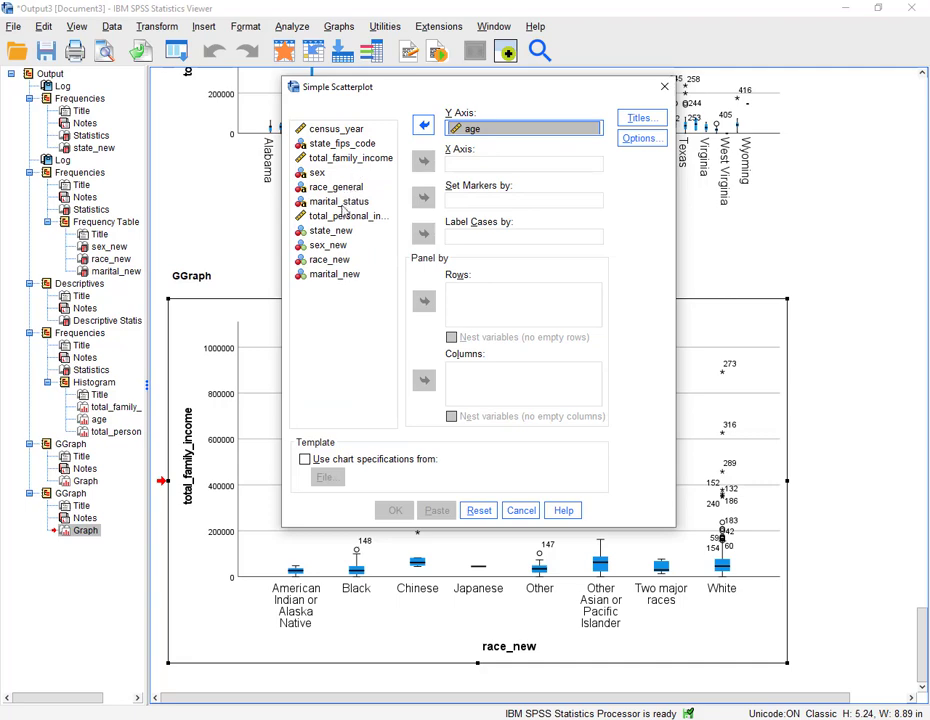
pyautogui.moveTo(344, 215); pyautogui.dragTo(461, 168)
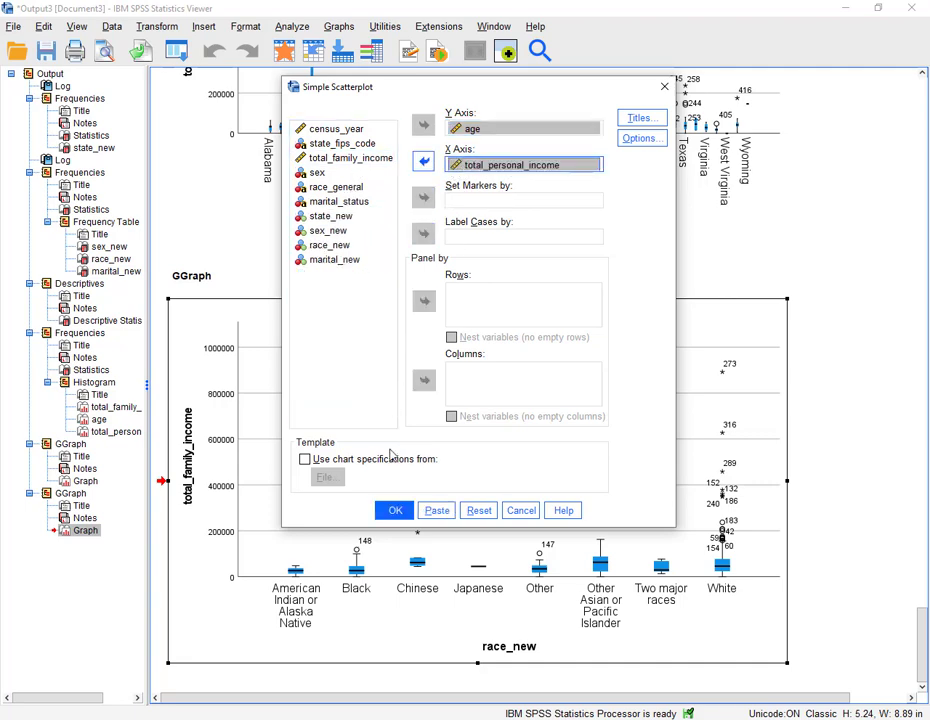
pyautogui.click(395, 509)
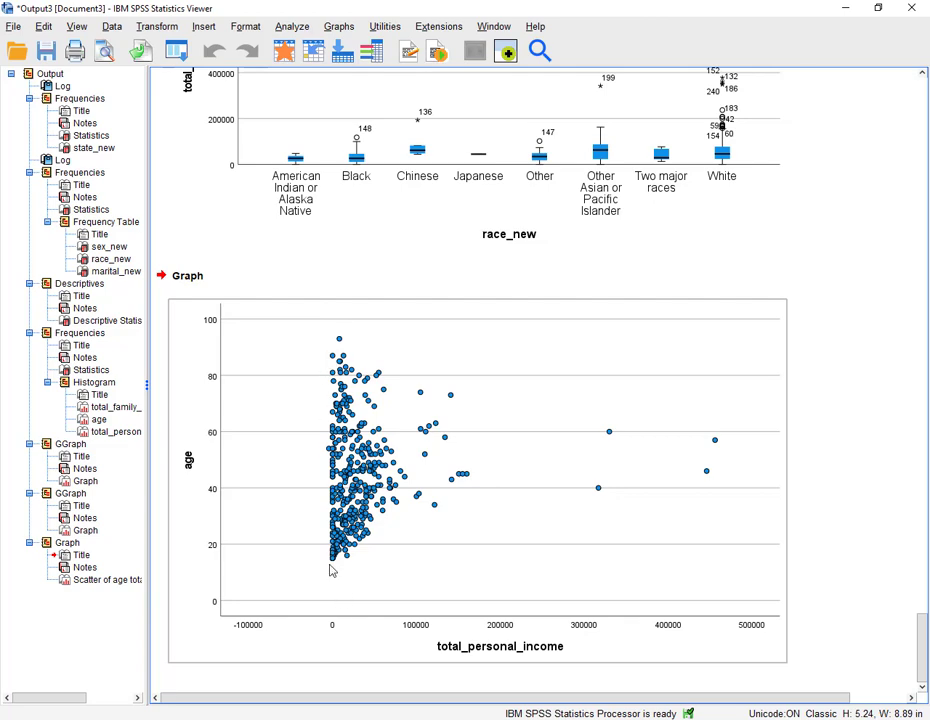
# - Recall the scatterplot dialog and create a second scatterplot with total_personal_income on the Y axis and age on the X axis
pyautogui.click(179, 54)
pyautogui.click(185, 78)
pyautogui.click(386, 509)
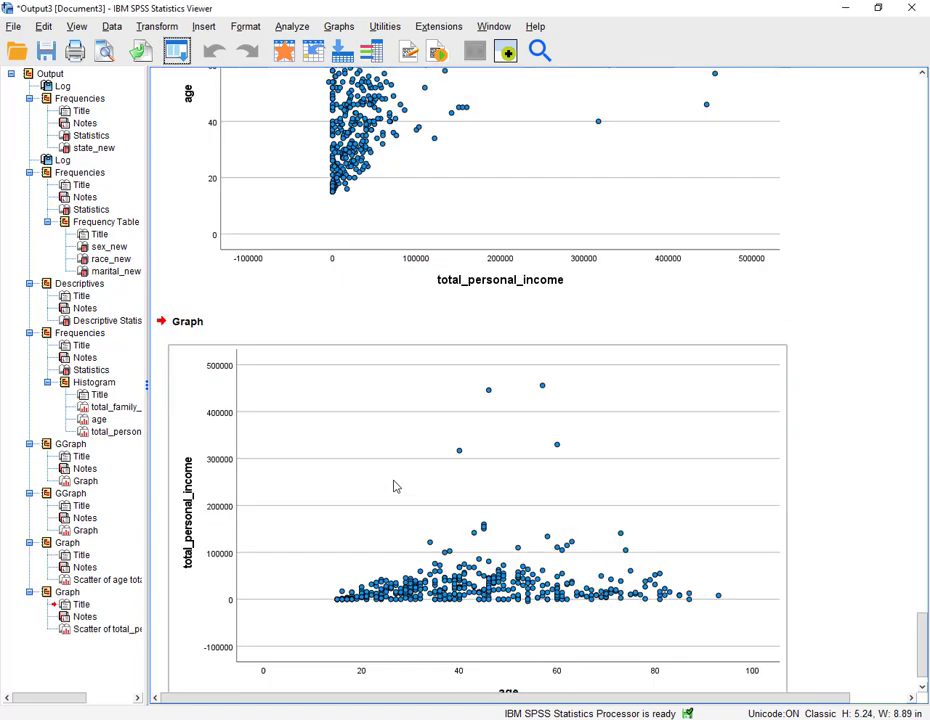
# - Copy the scatterplot of total_personal_income by age from the output
pyautogui.scroll(4, 461, 524)
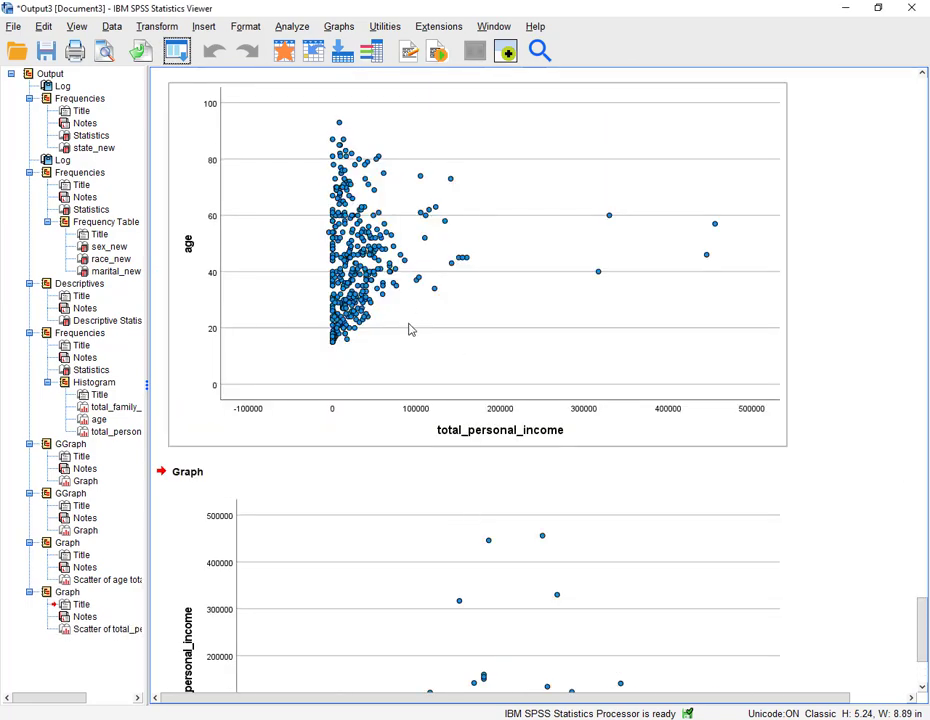
pyautogui.scroll(4, 558, 362)
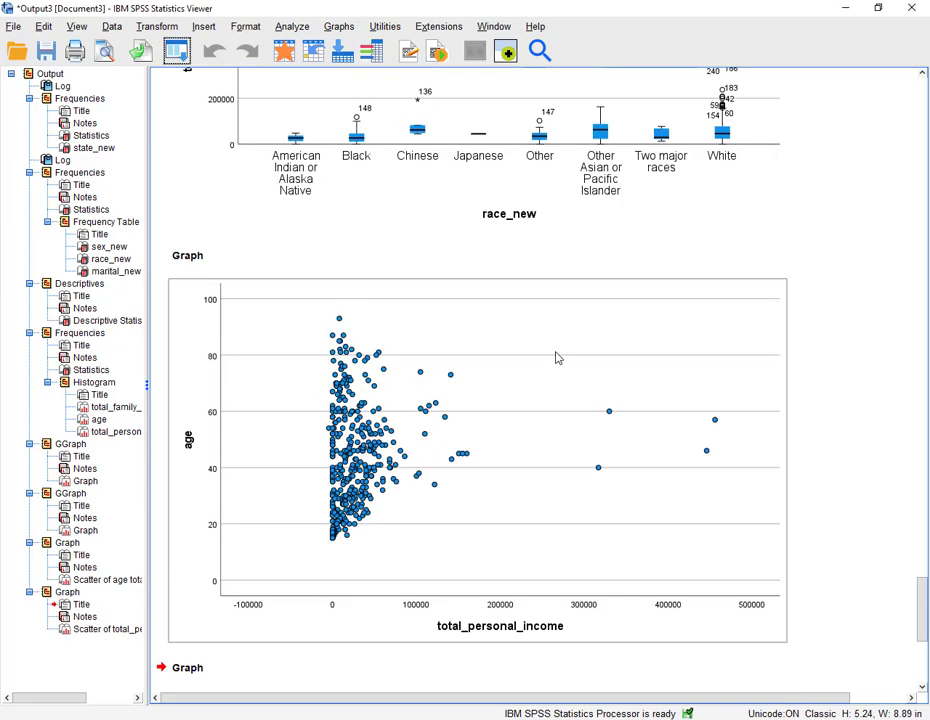
pyautogui.scroll(-3, 462, 444)
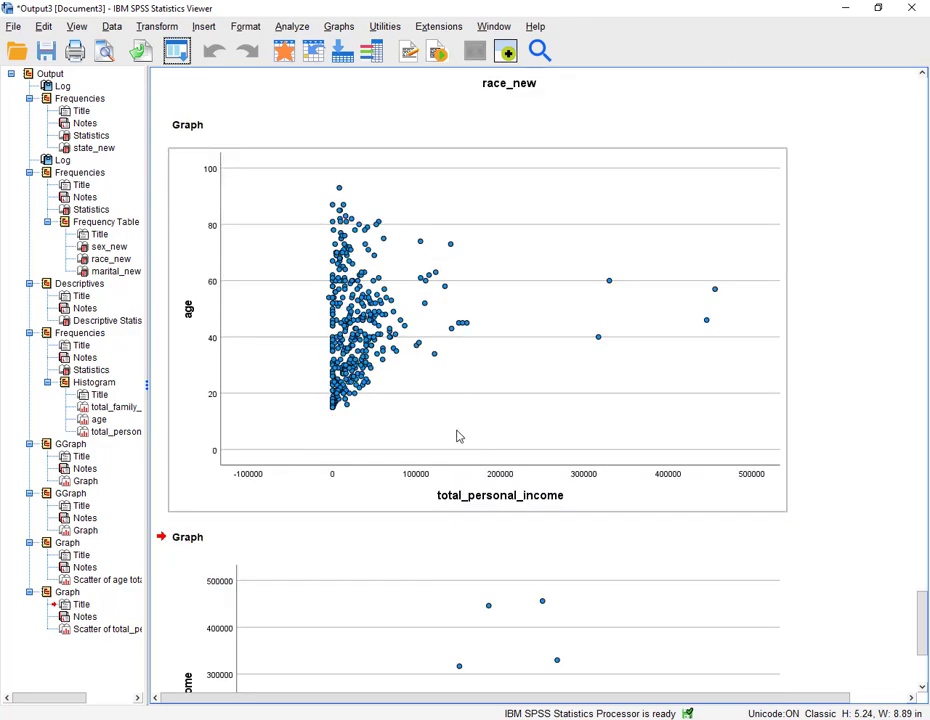
pyautogui.scroll(-5, 482, 387)
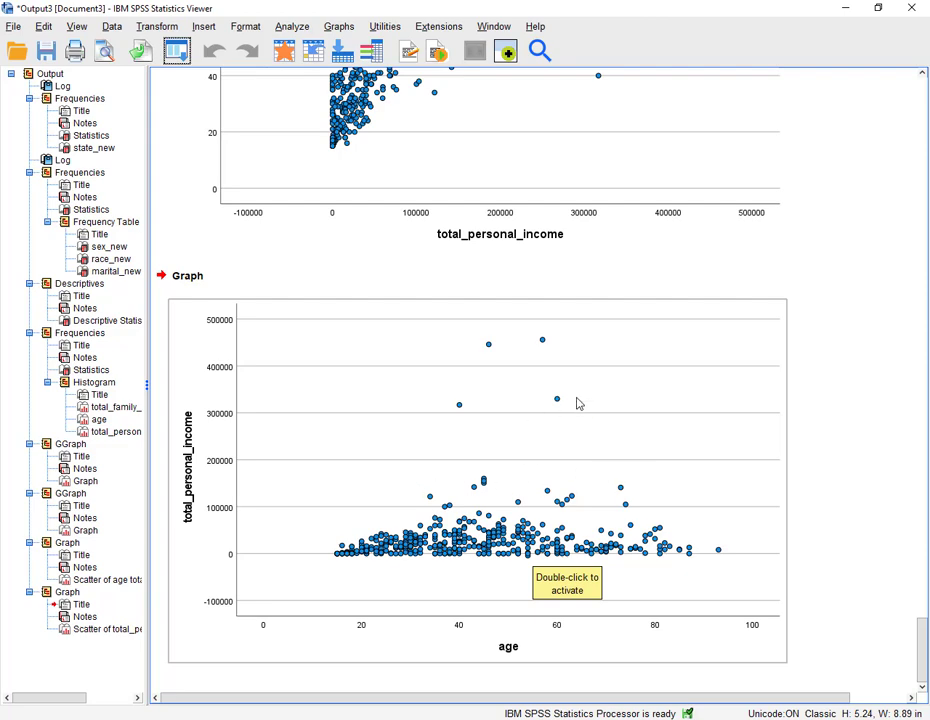
pyautogui.click(507, 483)
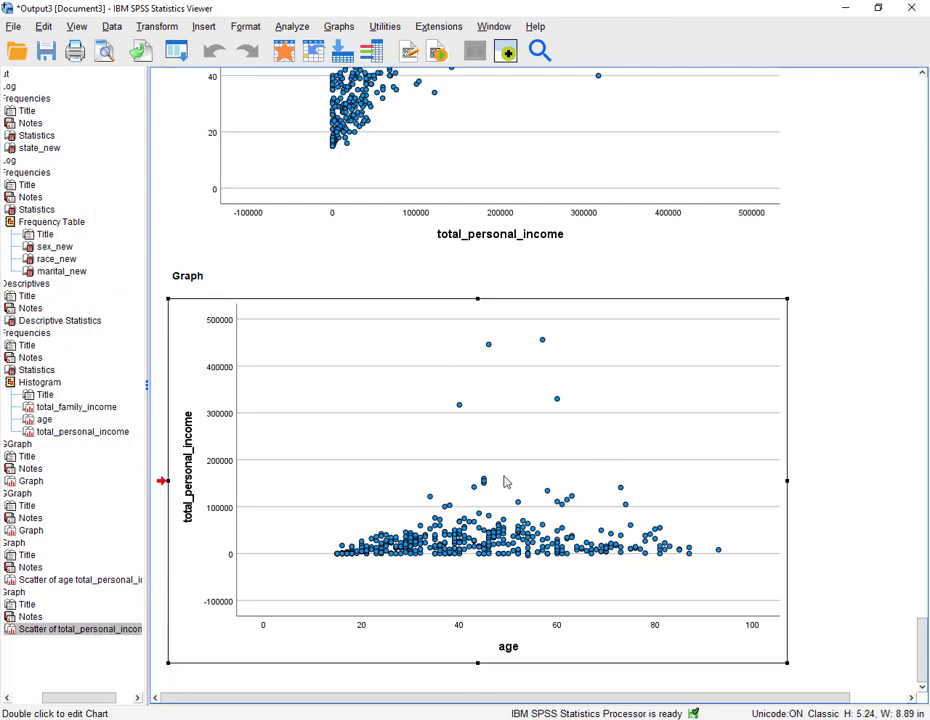
pyautogui.rightClick(505, 477)
pyautogui.click(517, 506)
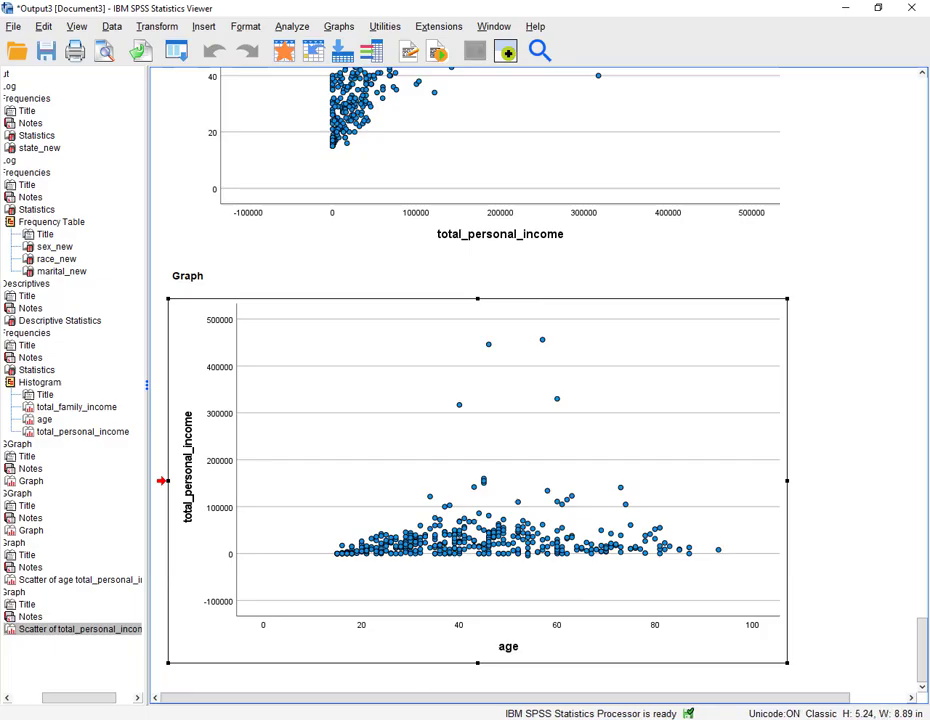
# - Paste the scatterplot into the blank lines below item 7 in the Word document
pyautogui.click(413, 718)
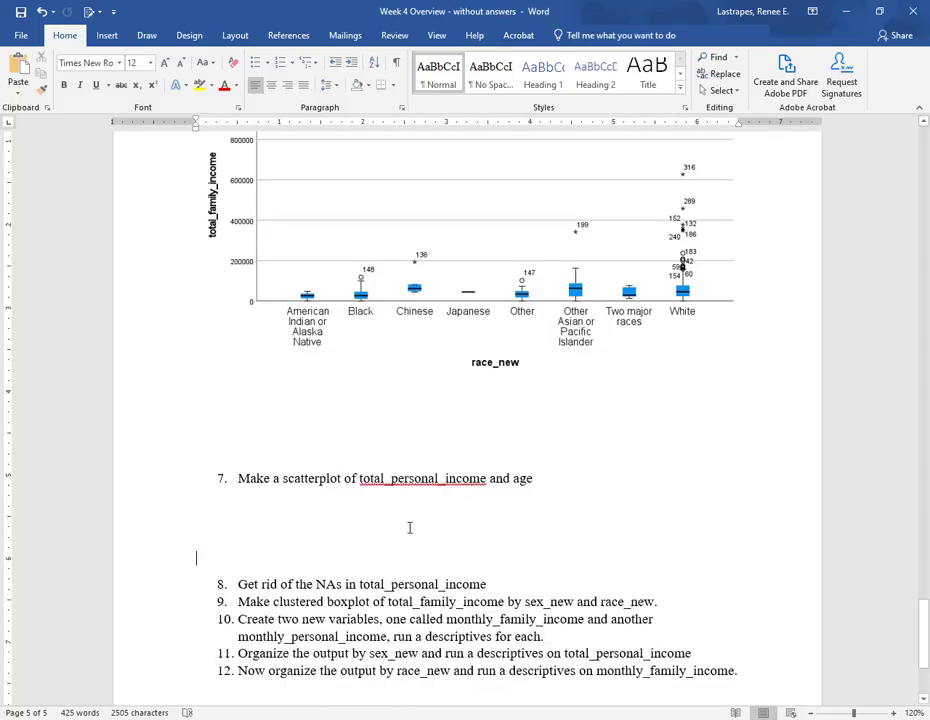
pyautogui.rightClick(257, 540)
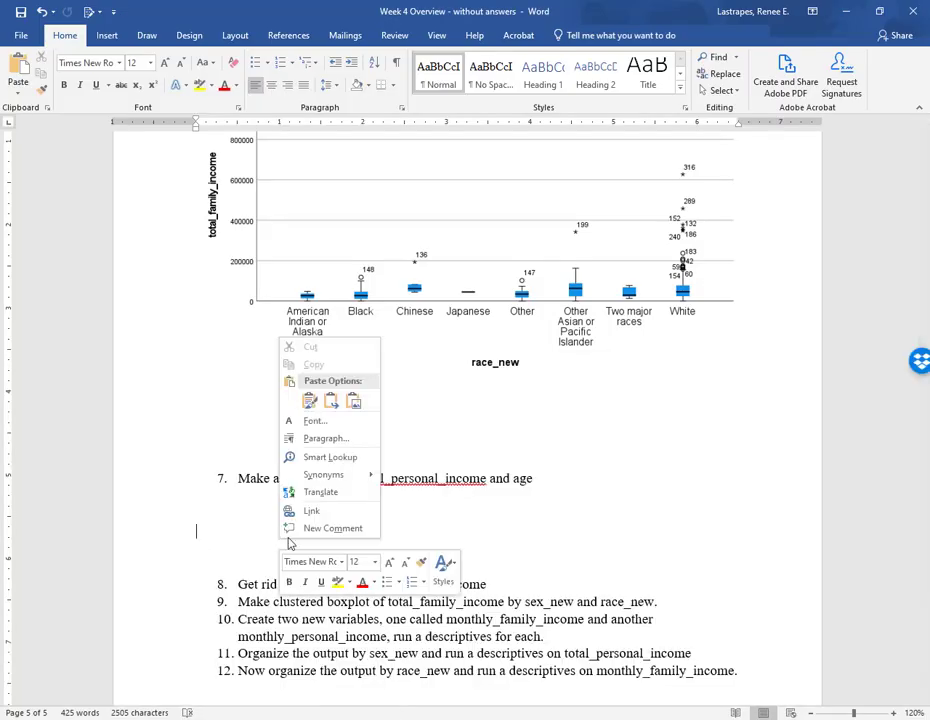
pyautogui.click(307, 399)
# - Color the text of item 8 about removing NAs red
pyautogui.scroll(-5, 385, 509)
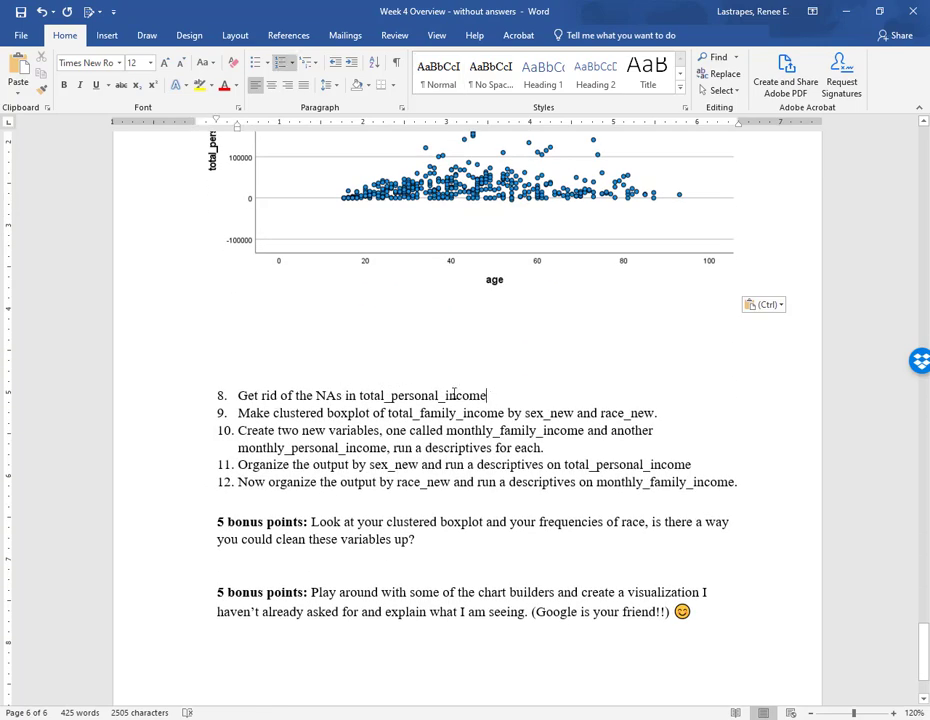
pyautogui.click(170, 402)
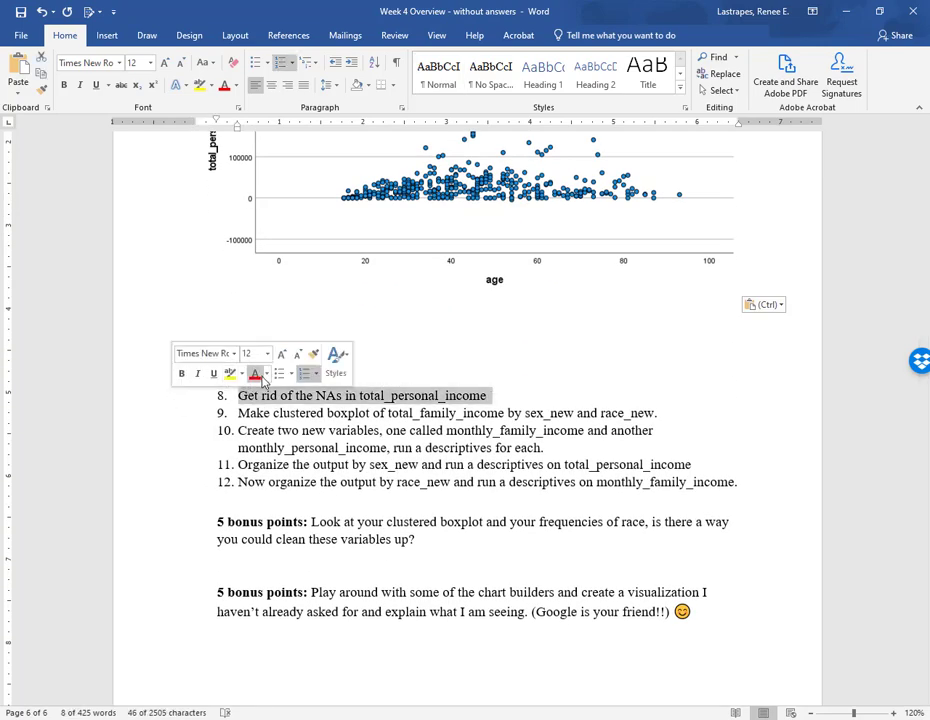
pyautogui.click(254, 373)
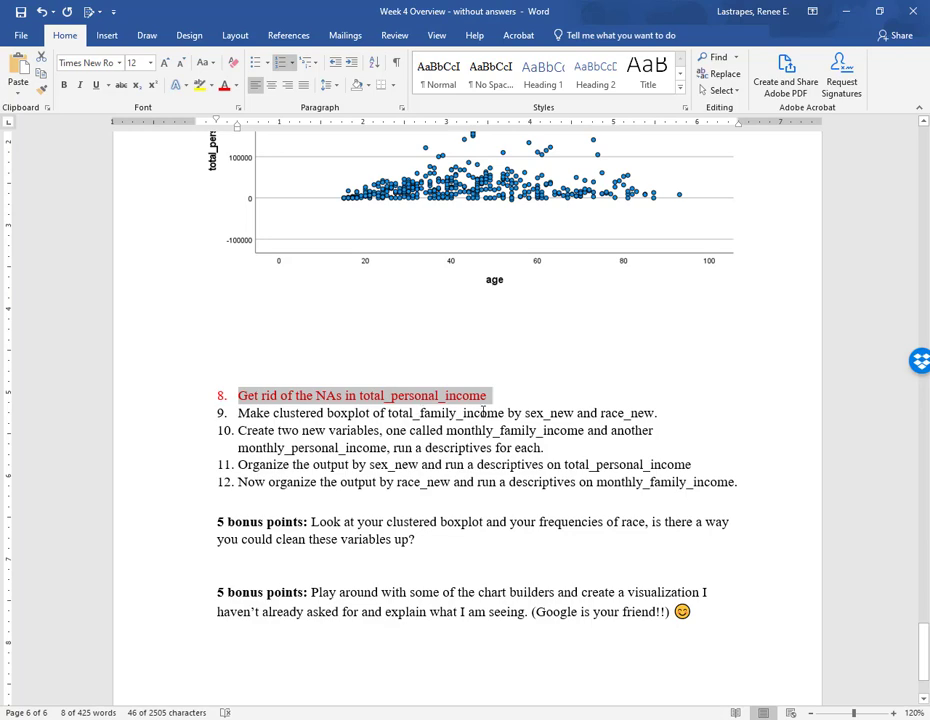
# - Insert three blank lines after item 9 about the clustered boxplot
pyautogui.click(670, 414)
pyautogui.press('Return')
pyautogui.press('Return')
pyautogui.press('Return')
pyautogui.press('Return')
pyautogui.press('Return')
pyautogui.press('Return')
pyautogui.press('Return')
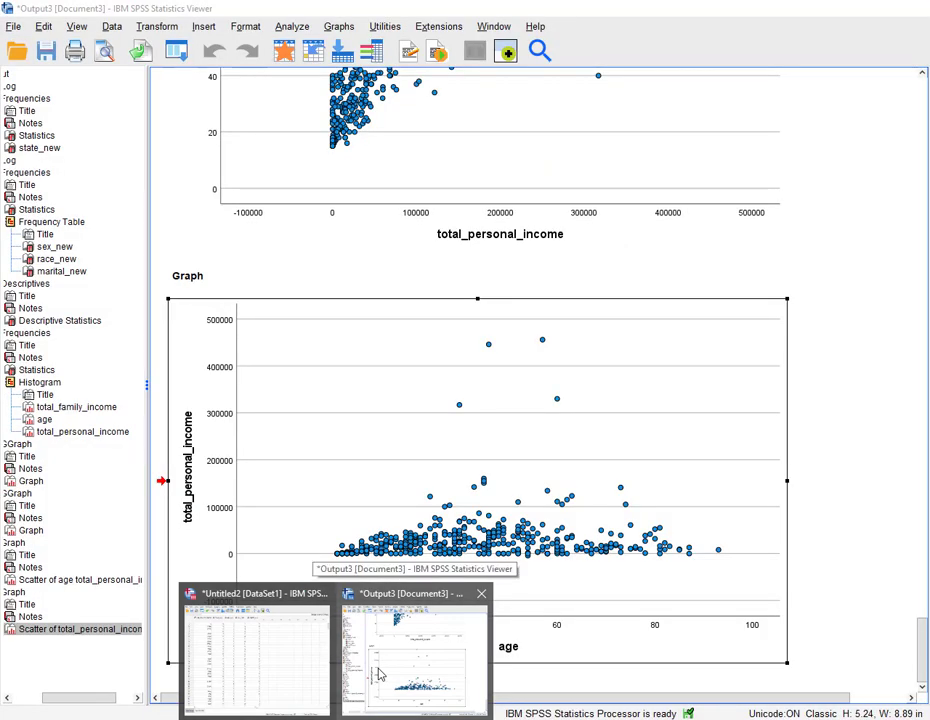
# - Open Chart Builder, reset it, and place a Clustered Boxplot on the canvas
pyautogui.click(378, 676)
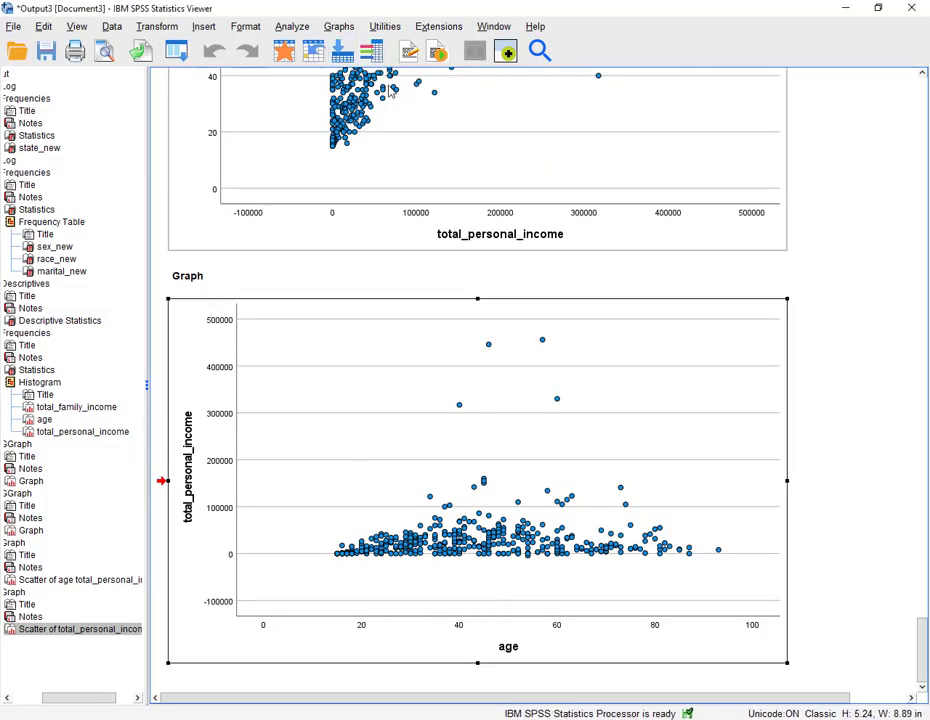
pyautogui.click(335, 27)
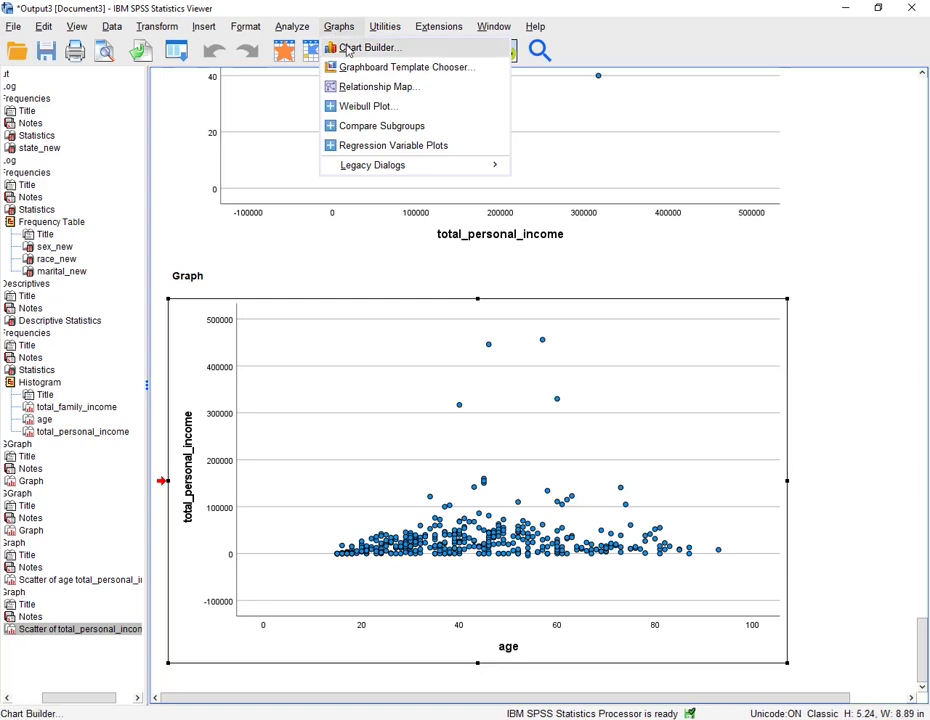
pyautogui.click(365, 48)
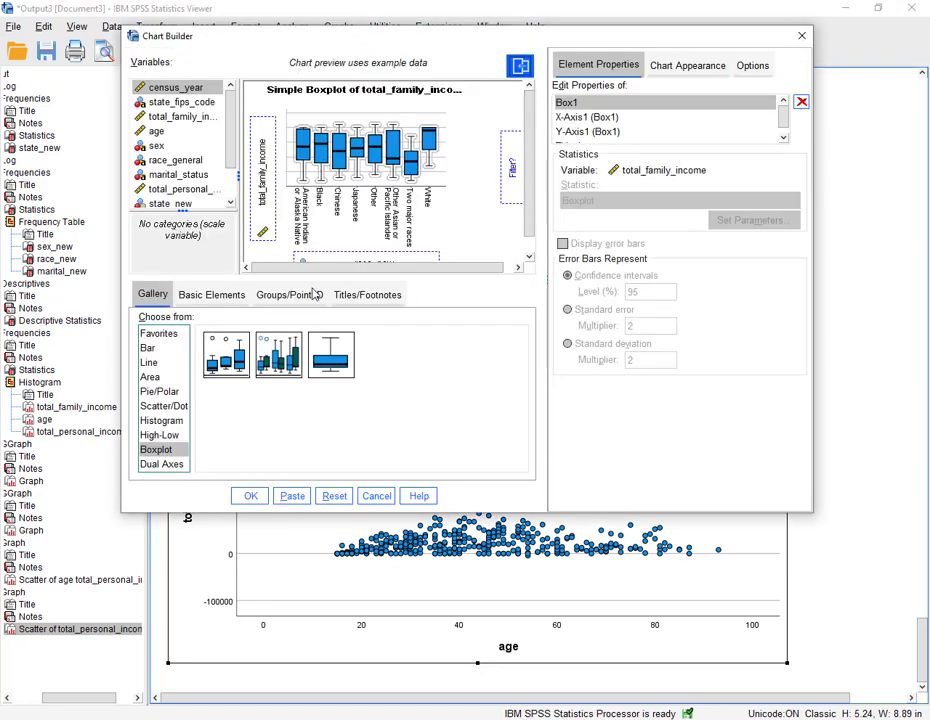
pyautogui.click(334, 496)
pyautogui.click(175, 452)
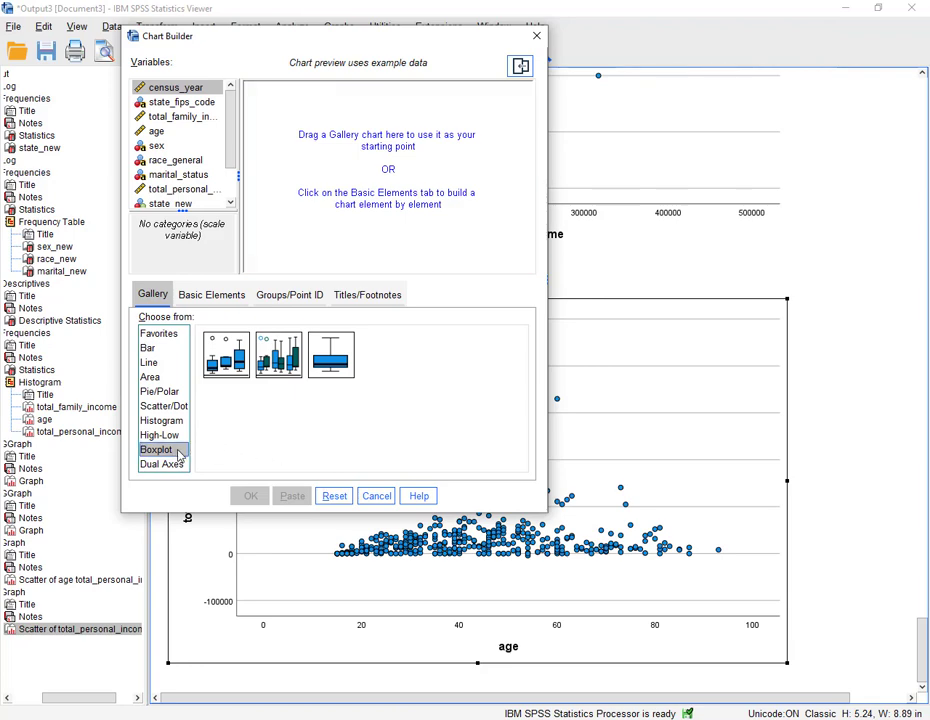
pyautogui.click(279, 363)
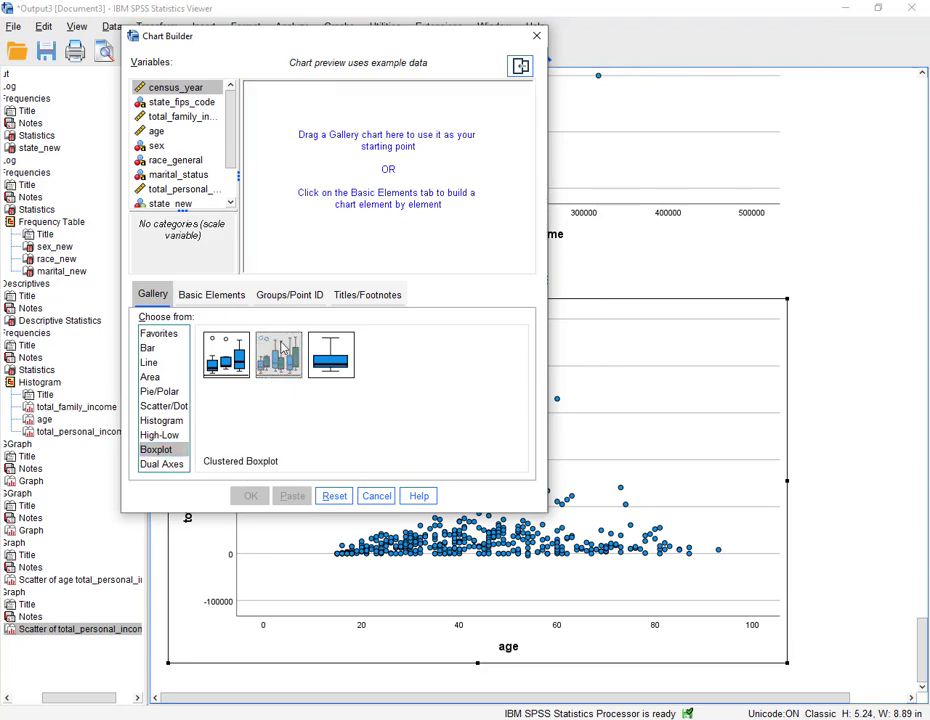
pyautogui.moveTo(279, 363); pyautogui.dragTo(340, 170)
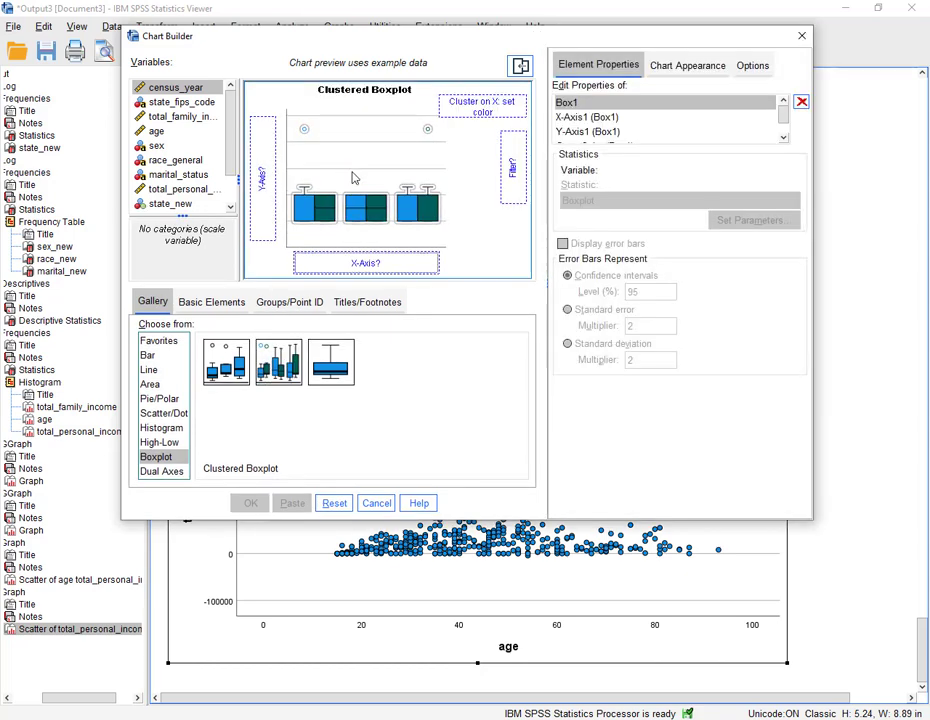
# - Build a clustered boxplot with total_family_income on the Y axis, race_new on the X axis and sex_new as the cluster color
pyautogui.click(384, 717)
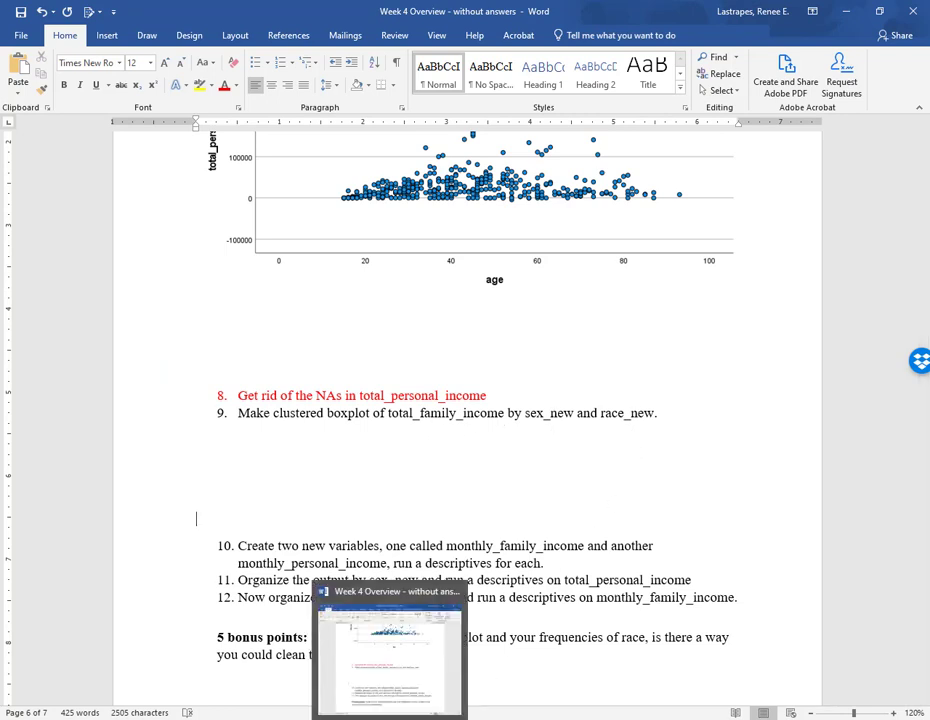
pyautogui.click(389, 717)
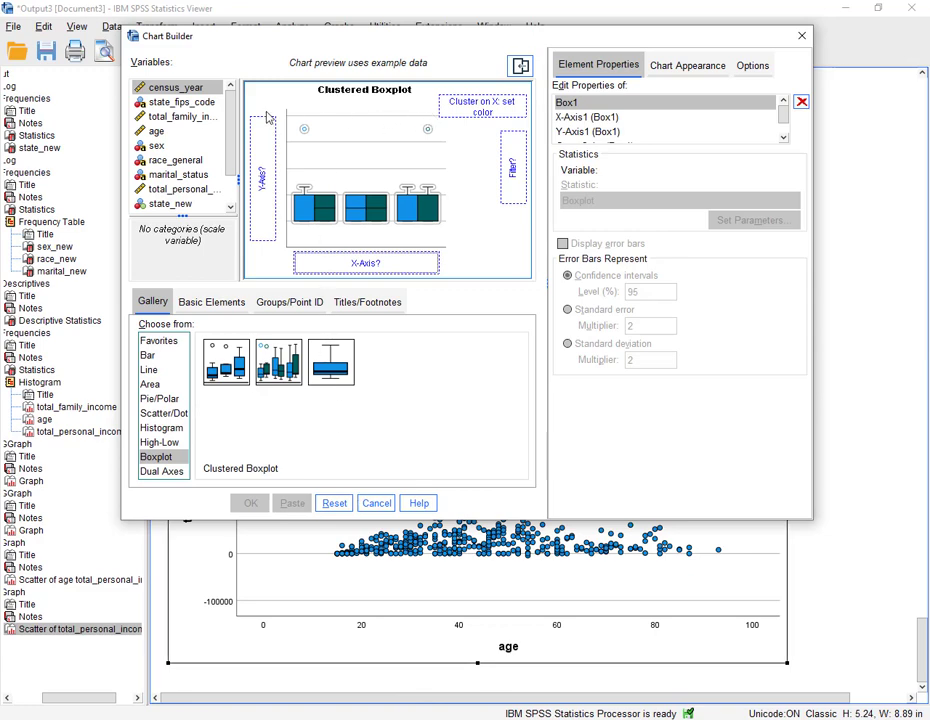
pyautogui.moveTo(184, 122); pyautogui.dragTo(265, 178)
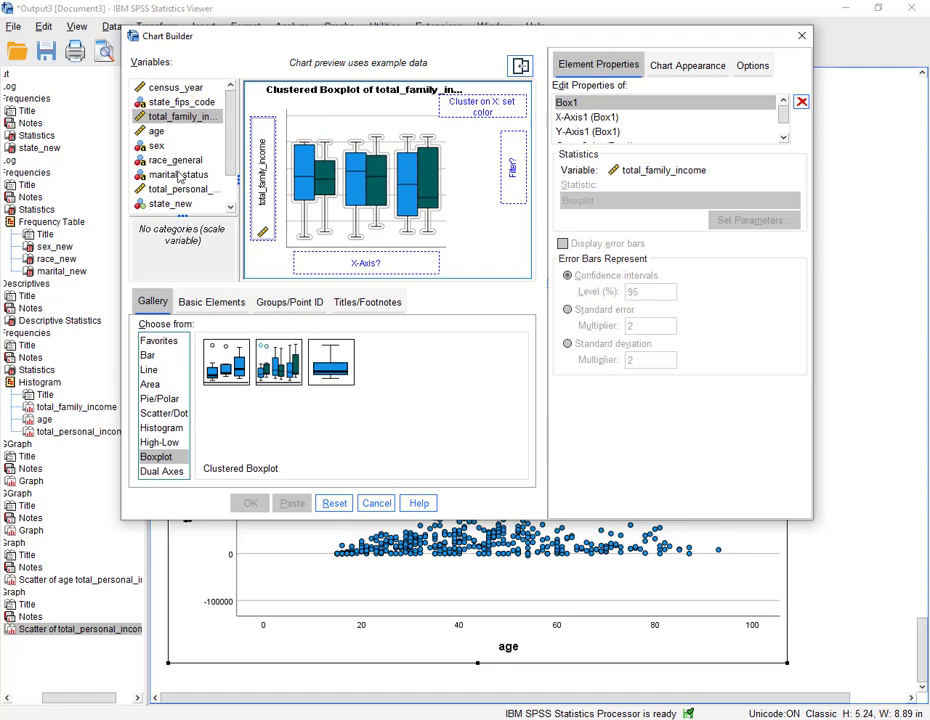
pyautogui.scroll(-1, 174, 200)
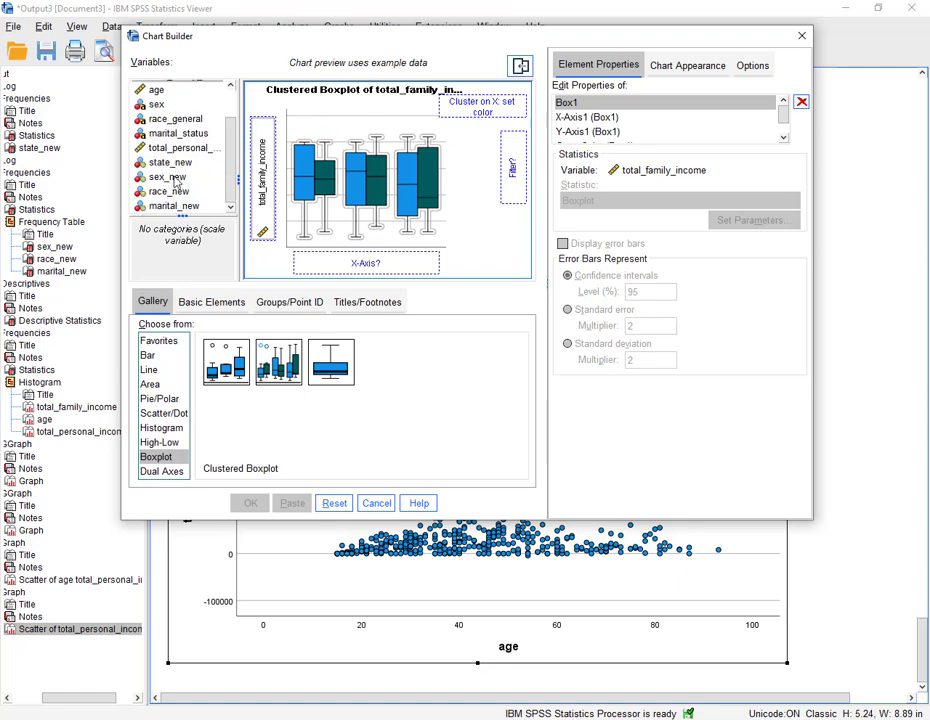
pyautogui.moveTo(174, 199); pyautogui.dragTo(325, 259)
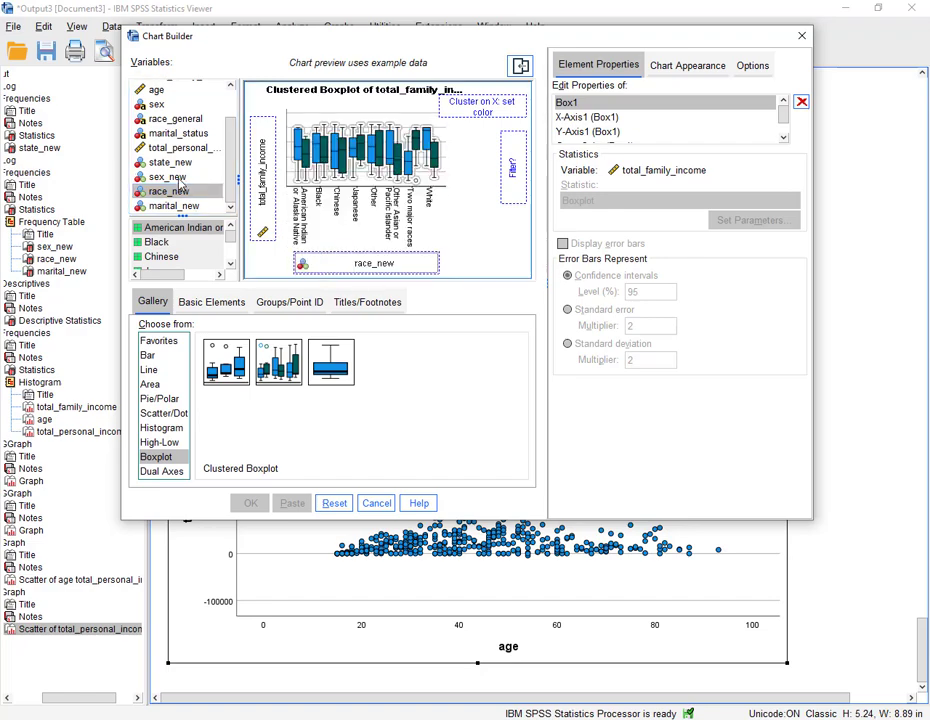
pyautogui.moveTo(168, 176); pyautogui.dragTo(480, 108)
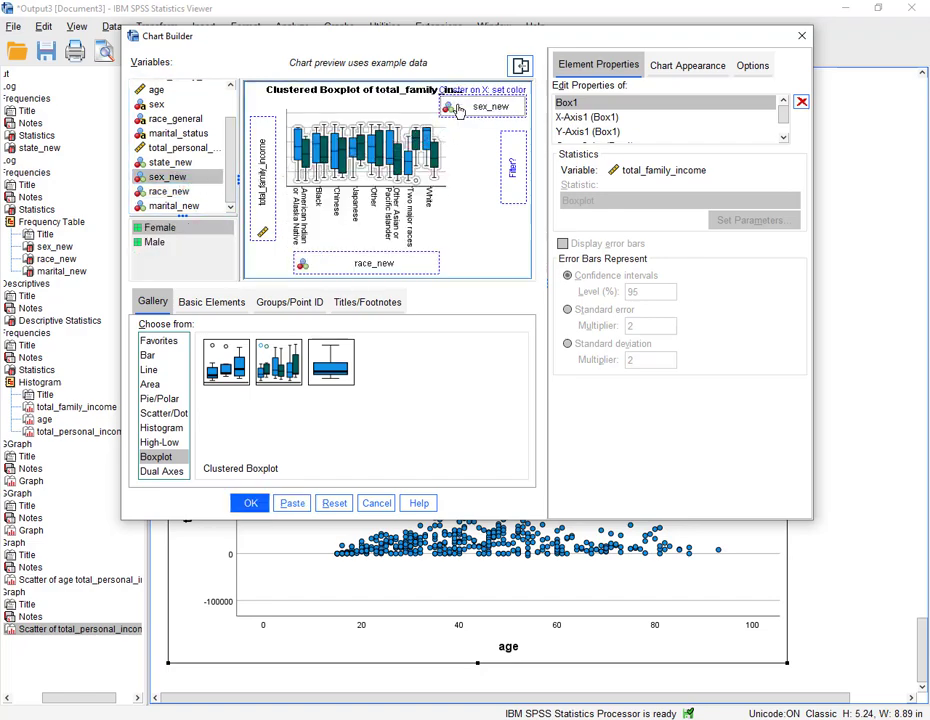
pyautogui.click(246, 503)
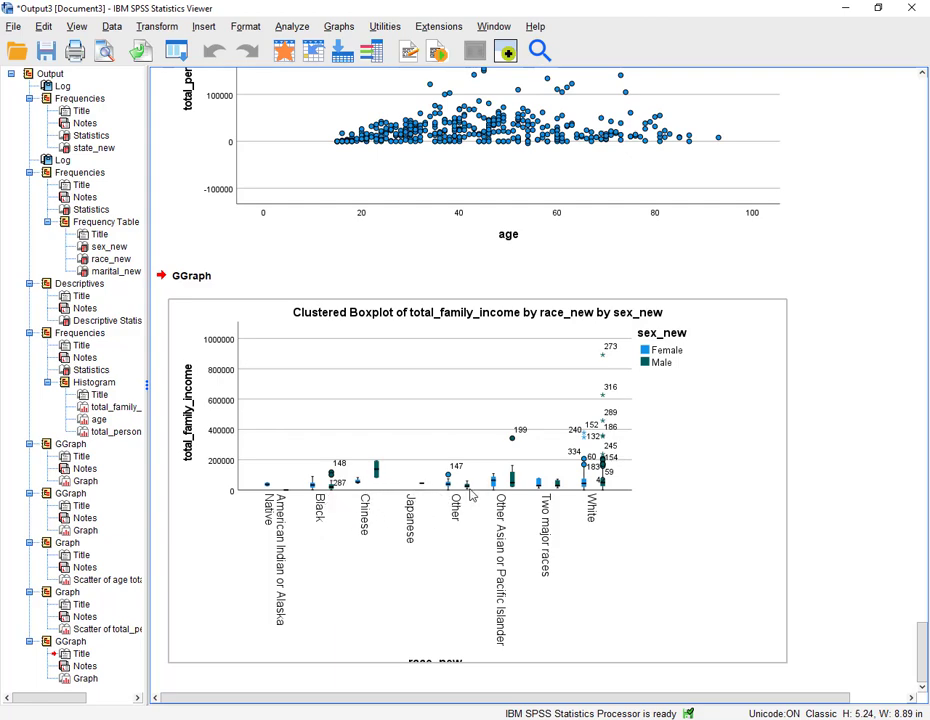
# - Copy the clustered boxplot and paste it into the blank lines below item 9 in the Word document
pyautogui.rightClick(452, 432)
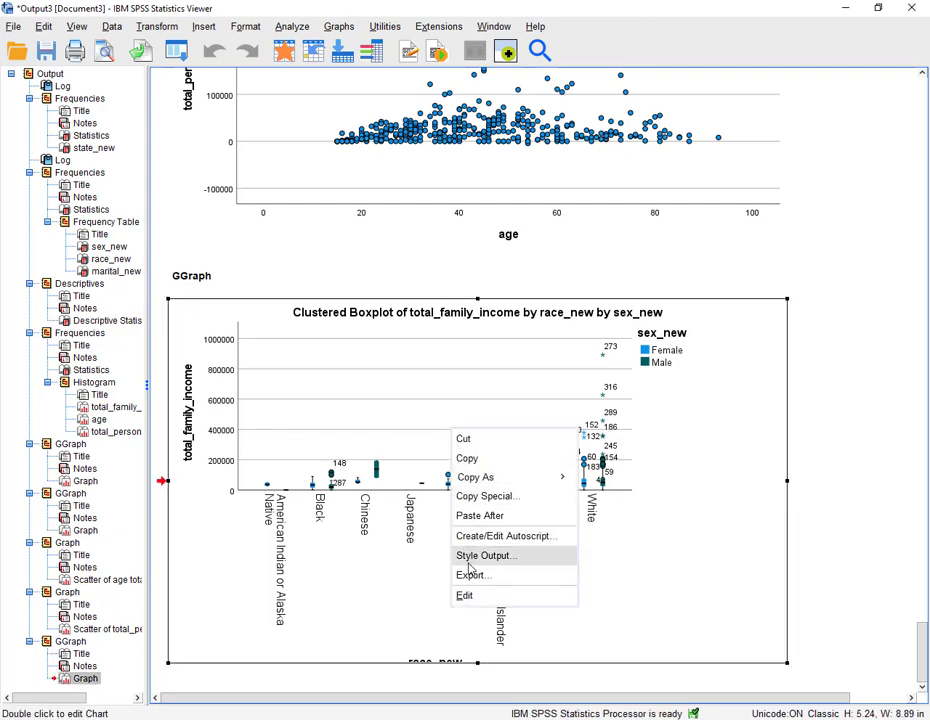
pyautogui.click(470, 458)
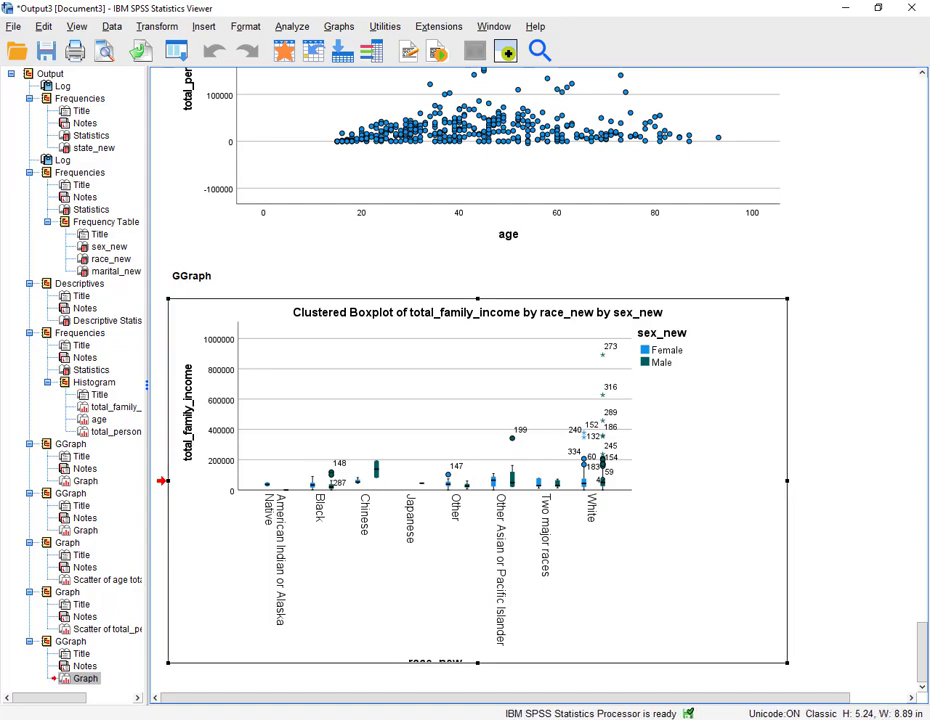
pyautogui.hotkey('alt', 'Tab')
pyautogui.rightClick(241, 471)
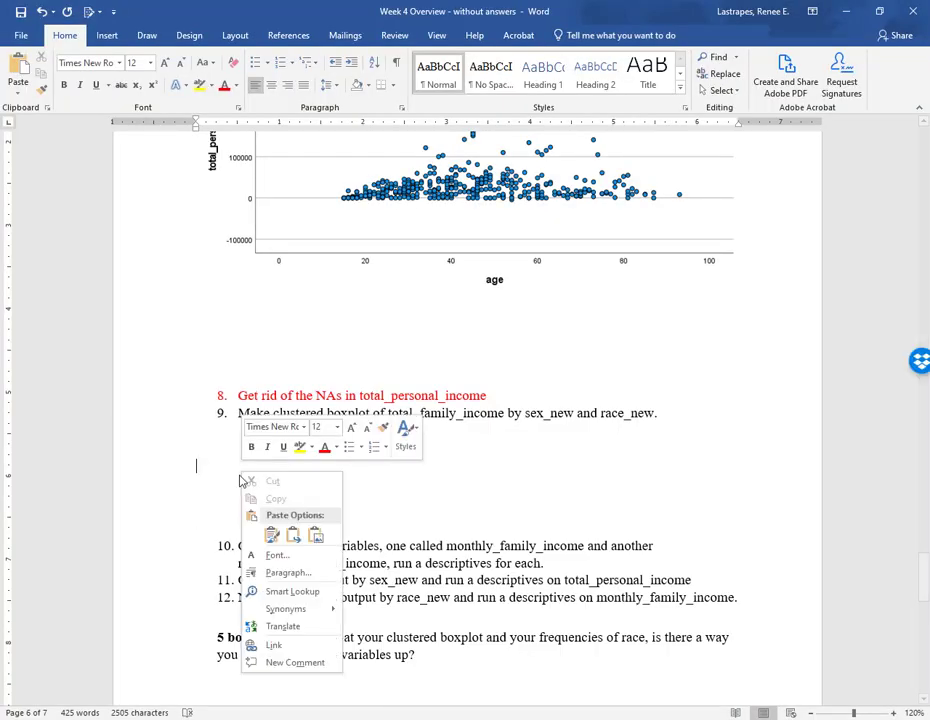
pyautogui.click(264, 534)
# - Insert three blank lines after item 10 about creating monthly income variables
pyautogui.scroll(-6, 349, 459)
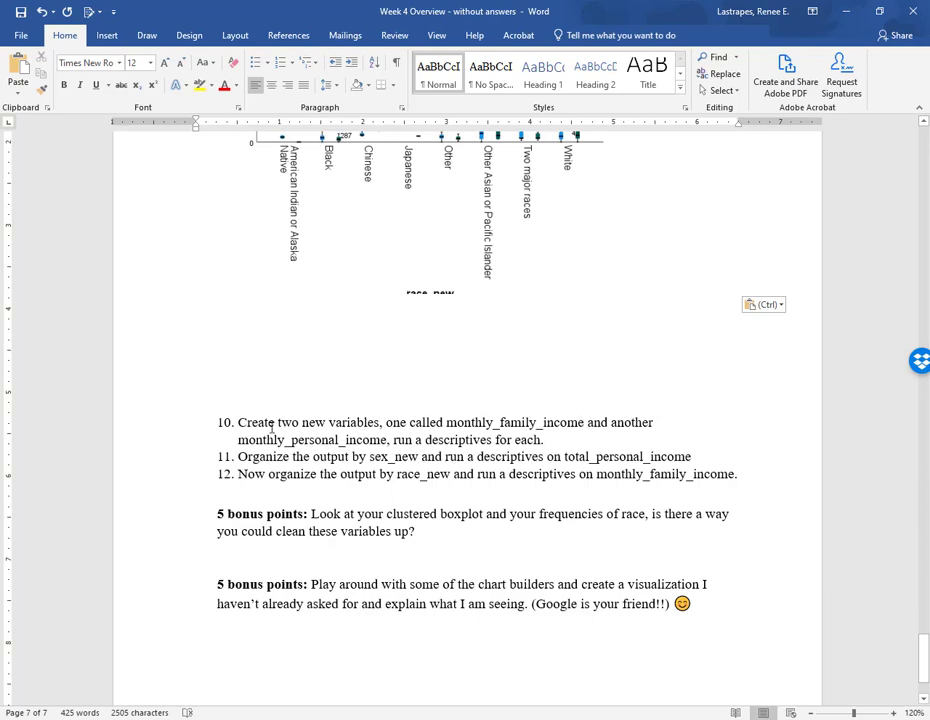
pyautogui.click(553, 438)
pyautogui.press('Return')
pyautogui.press('Return')
pyautogui.press('Return')
pyautogui.press('Return')
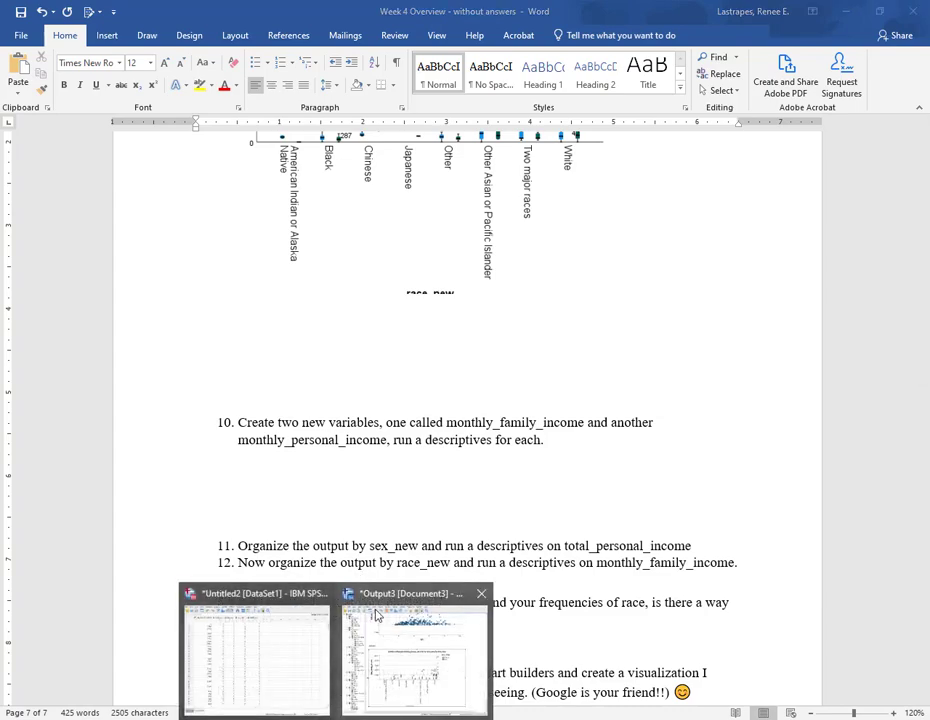
# - Compute a new variable Monthly_personal_inc equal to total_personal_income / 12
pyautogui.click(365, 597)
pyautogui.click(185, 50)
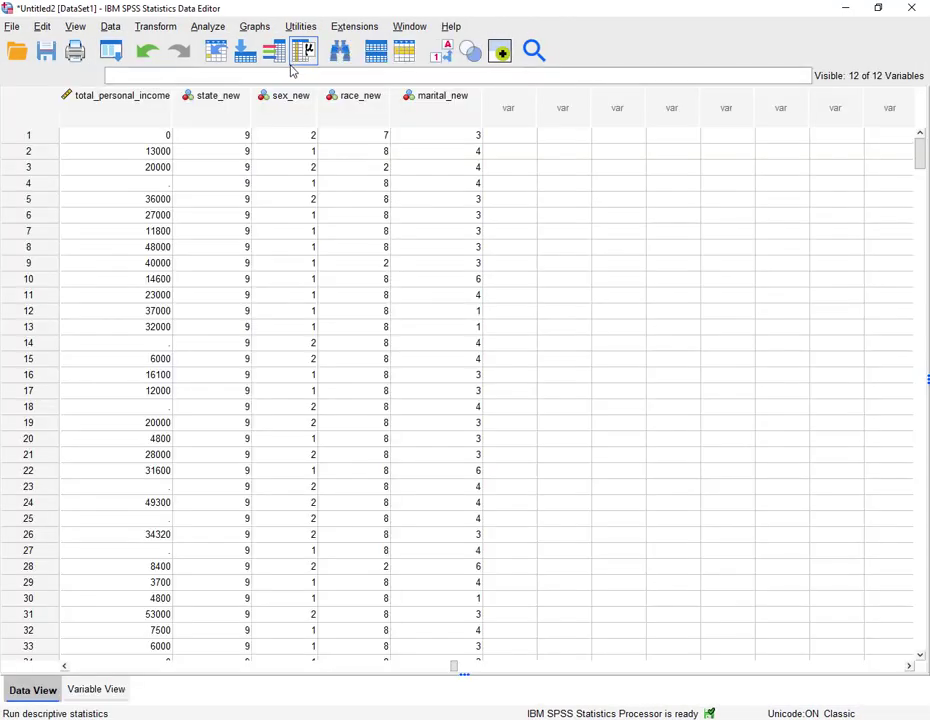
pyautogui.click(93, 690)
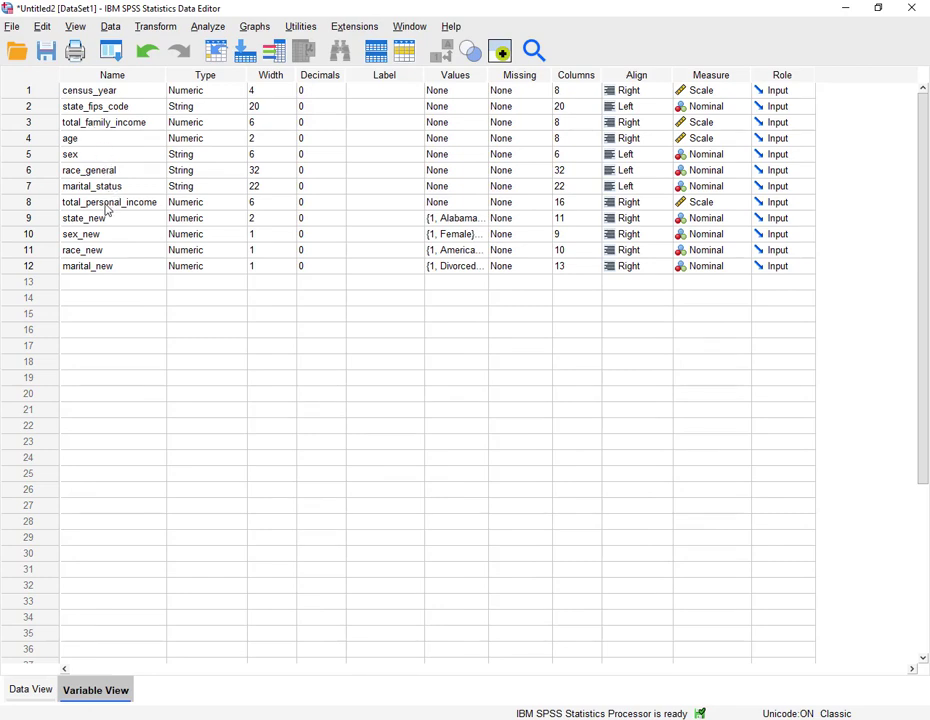
pyautogui.click(155, 27)
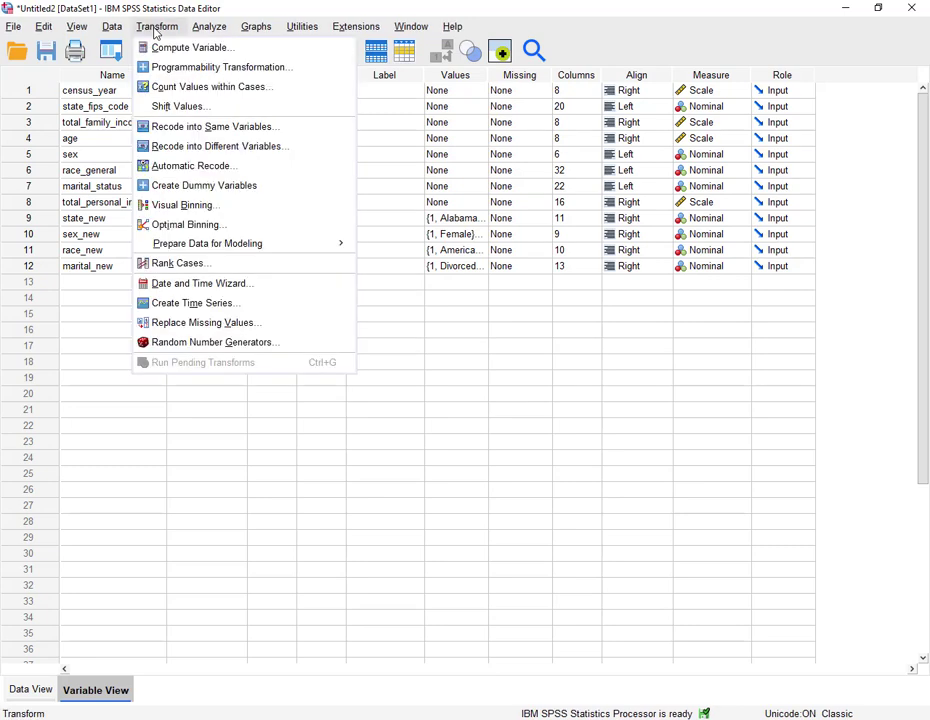
pyautogui.click(159, 50)
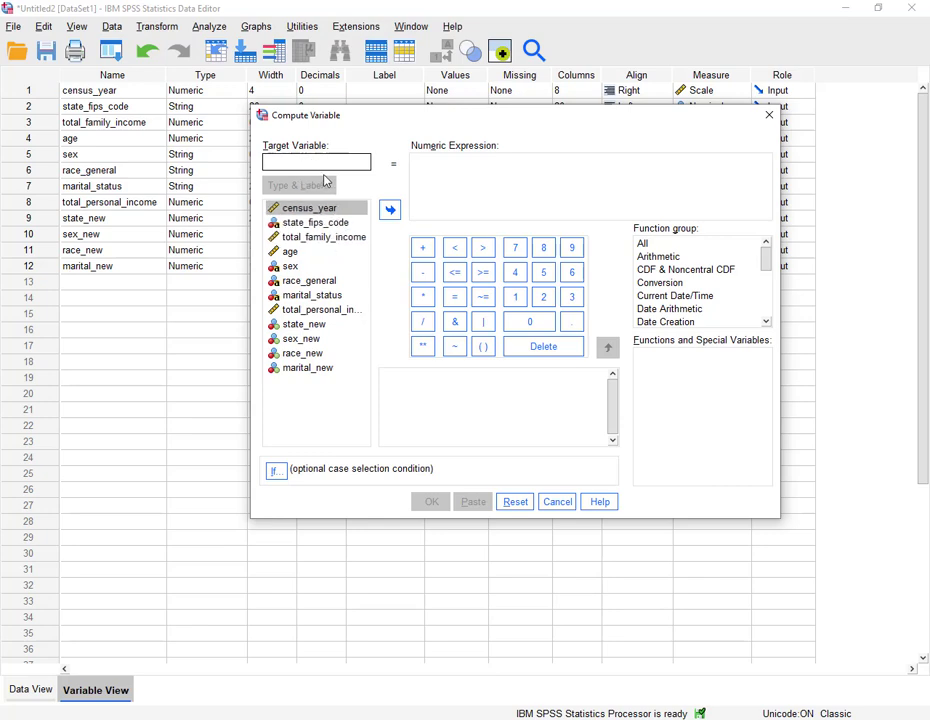
pyautogui.write('Monthly_personal_inc')
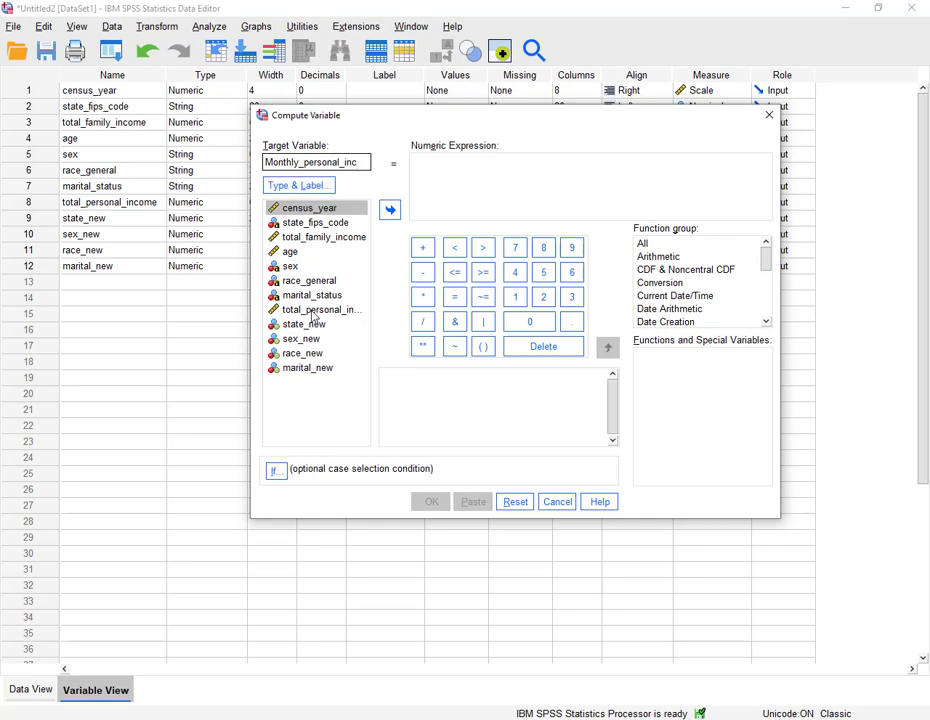
pyautogui.click(313, 310)
pyautogui.click(390, 211)
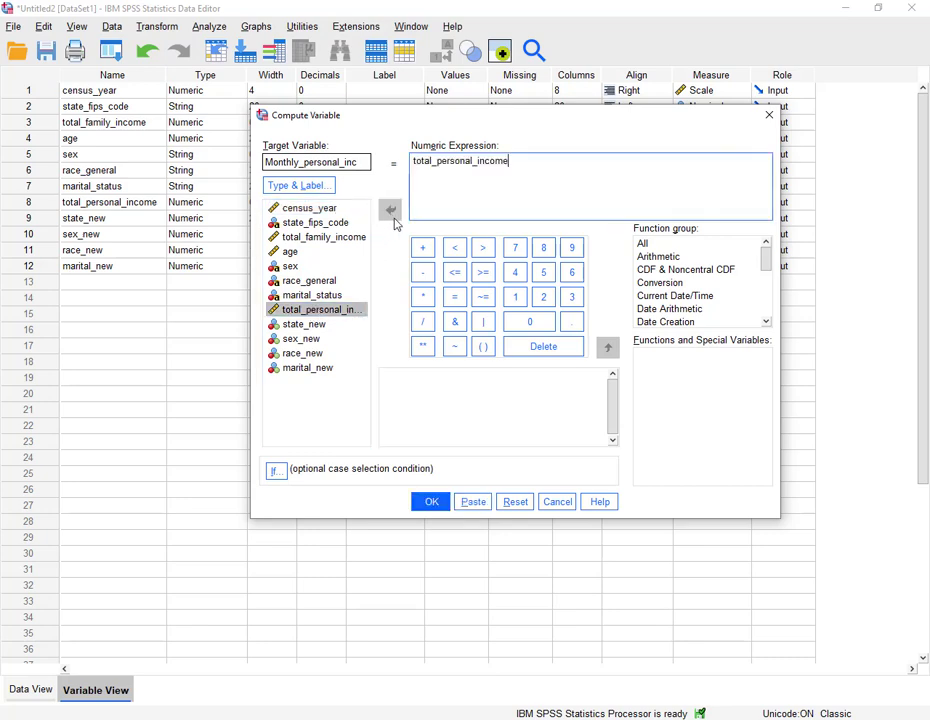
pyautogui.click(422, 321)
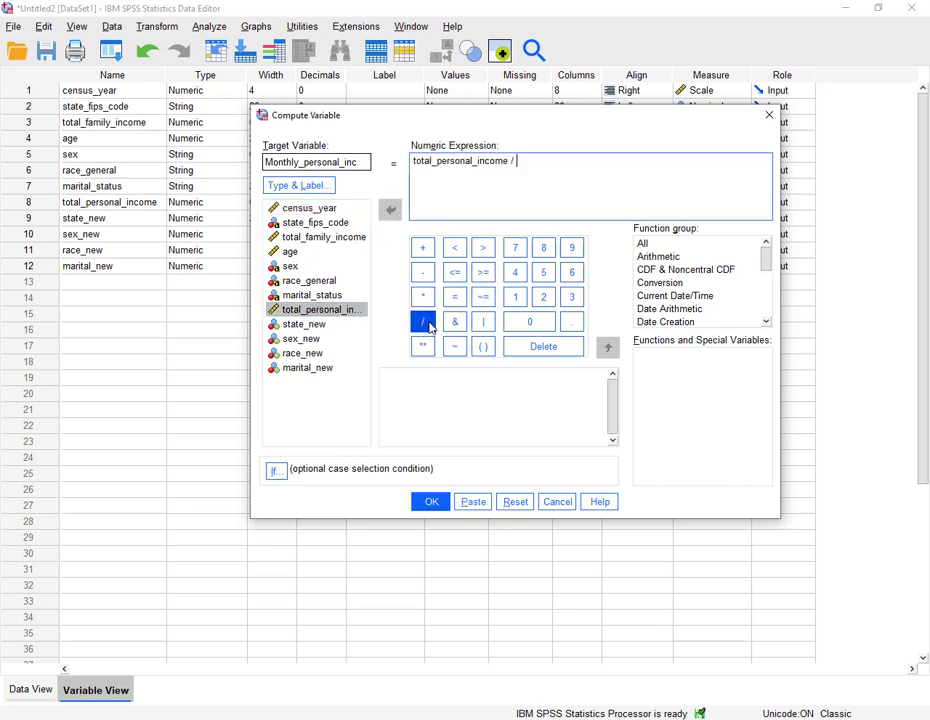
pyautogui.click(515, 296)
pyautogui.click(543, 296)
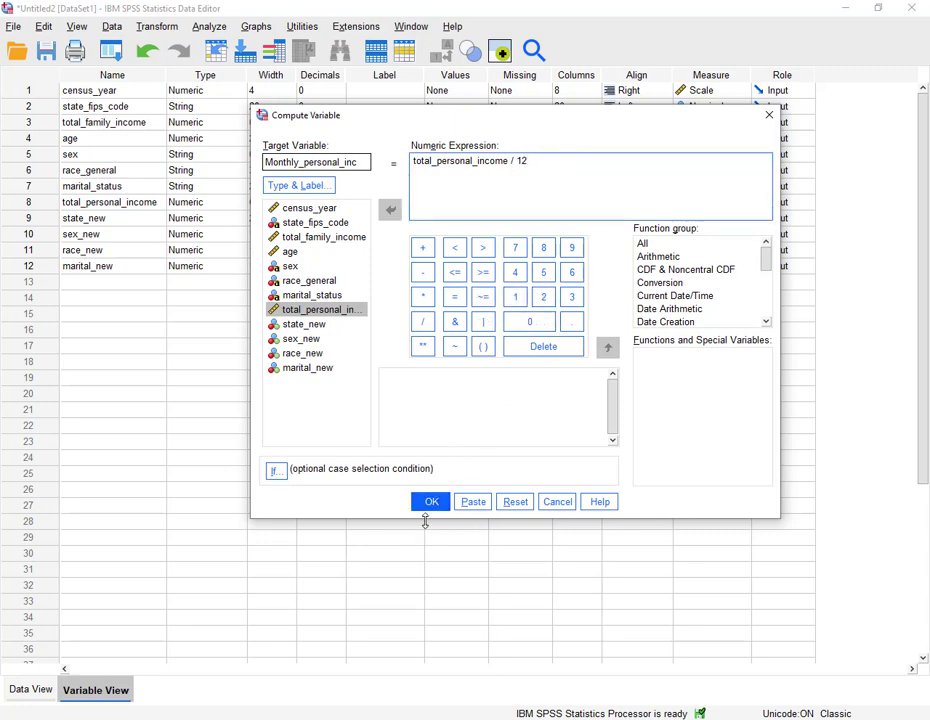
pyautogui.click(429, 505)
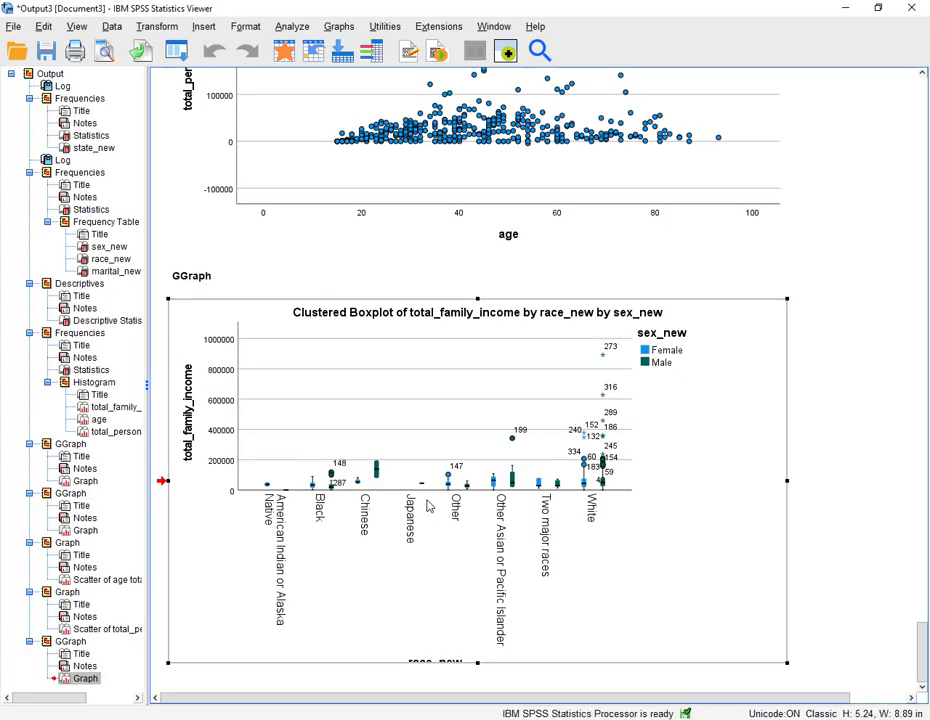
# - Compute a second new variable Monthly_family_inc equal to total_family_income / 12
pyautogui.click(282, 50)
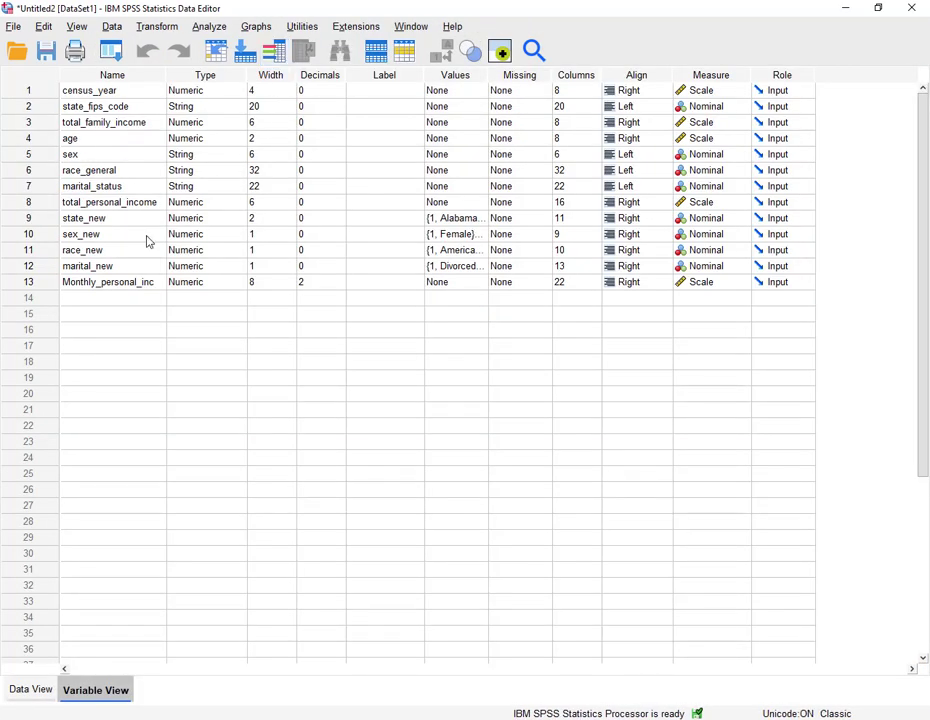
pyautogui.doubleClick(50, 285)
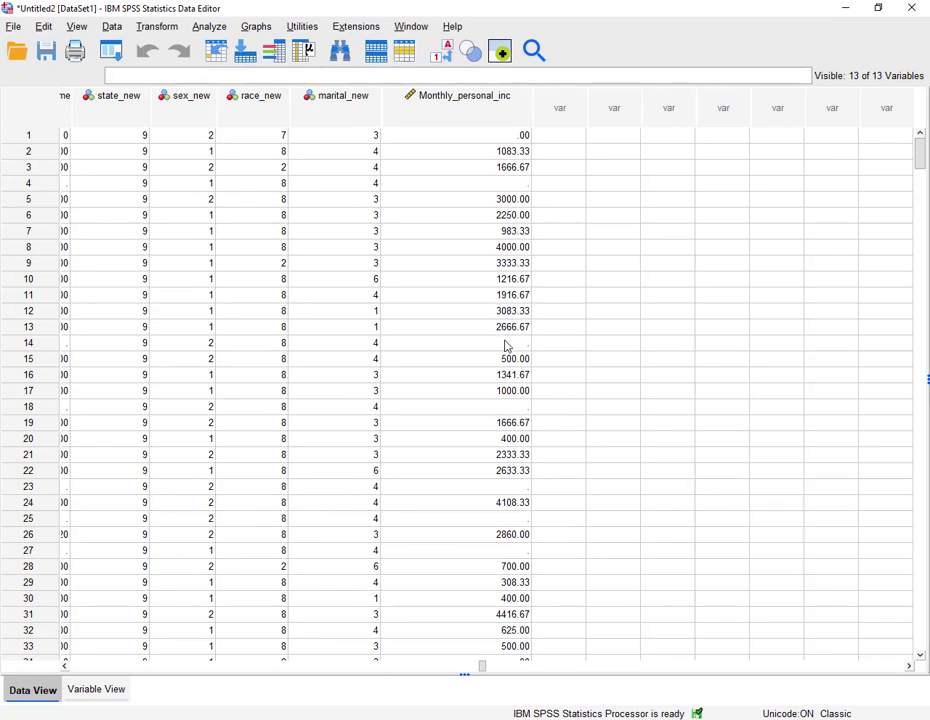
pyautogui.click(210, 27)
pyautogui.click(110, 50)
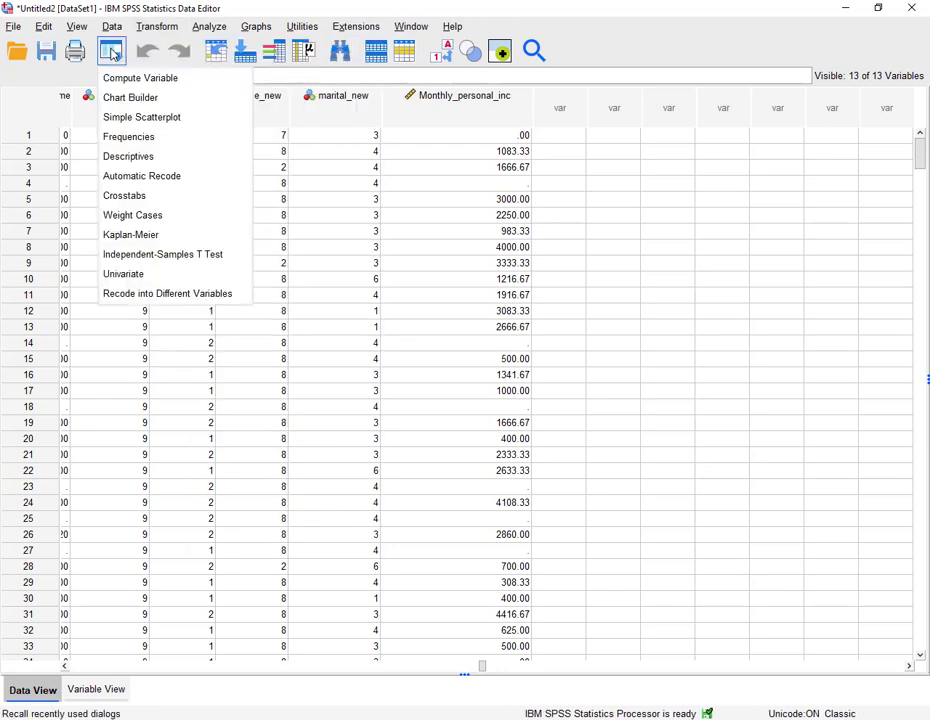
pyautogui.click(125, 77)
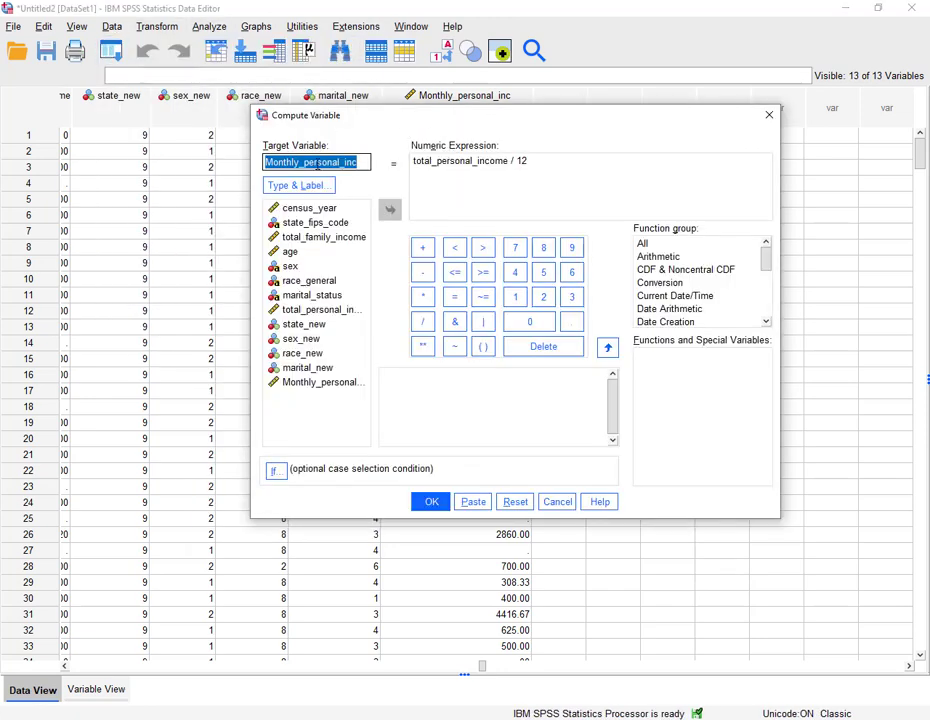
pyautogui.click(317, 163)
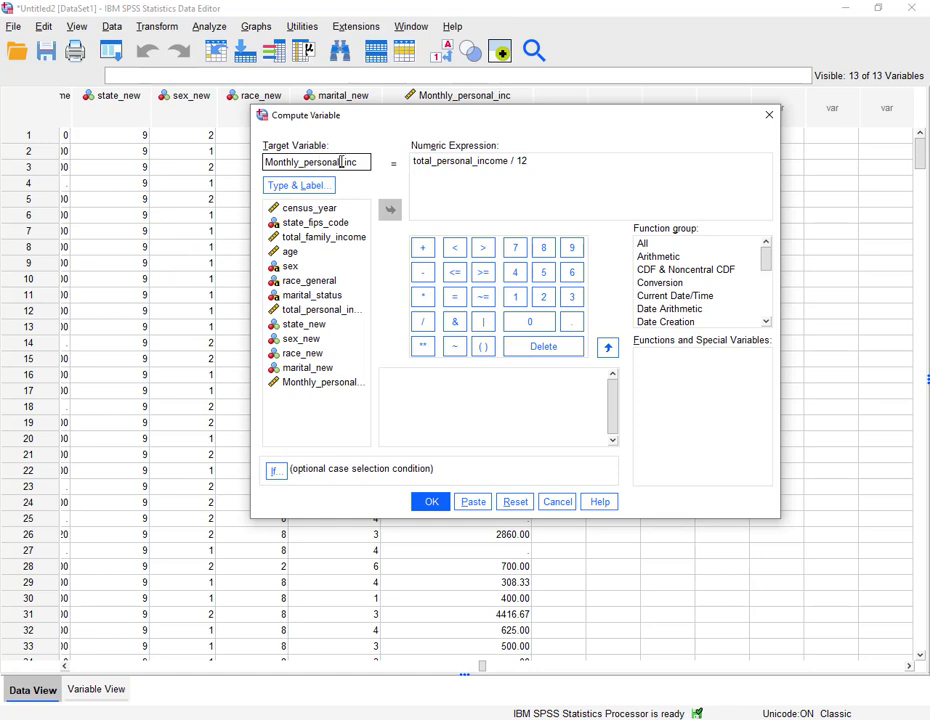
pyautogui.moveTo(341, 162); pyautogui.dragTo(307, 167)
pyautogui.write('fmaily')
pyautogui.press('BackSpace')
pyautogui.press('BackSpace')
pyautogui.press('BackSpace')
pyautogui.press('BackSpace')
pyautogui.press('BackSpace')
pyautogui.write('amily')
pyautogui.moveTo(473, 161); pyautogui.dragTo(438, 163)
pyautogui.write('mar')
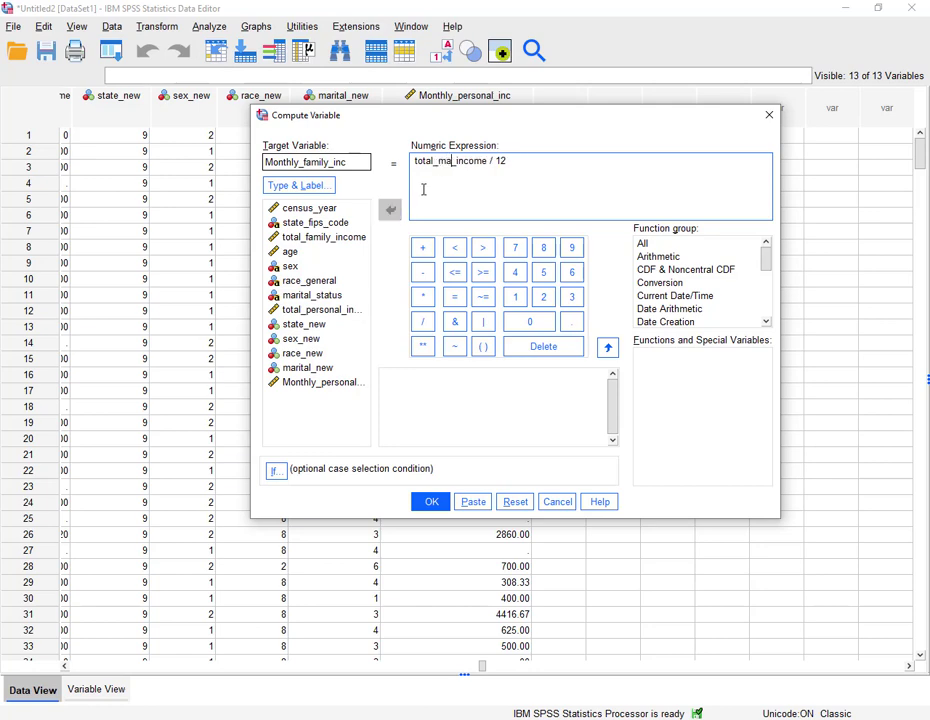
pyautogui.press('BackSpace')
pyautogui.press('BackSpace')
pyautogui.press('BackSpace')
pyautogui.write('family_')
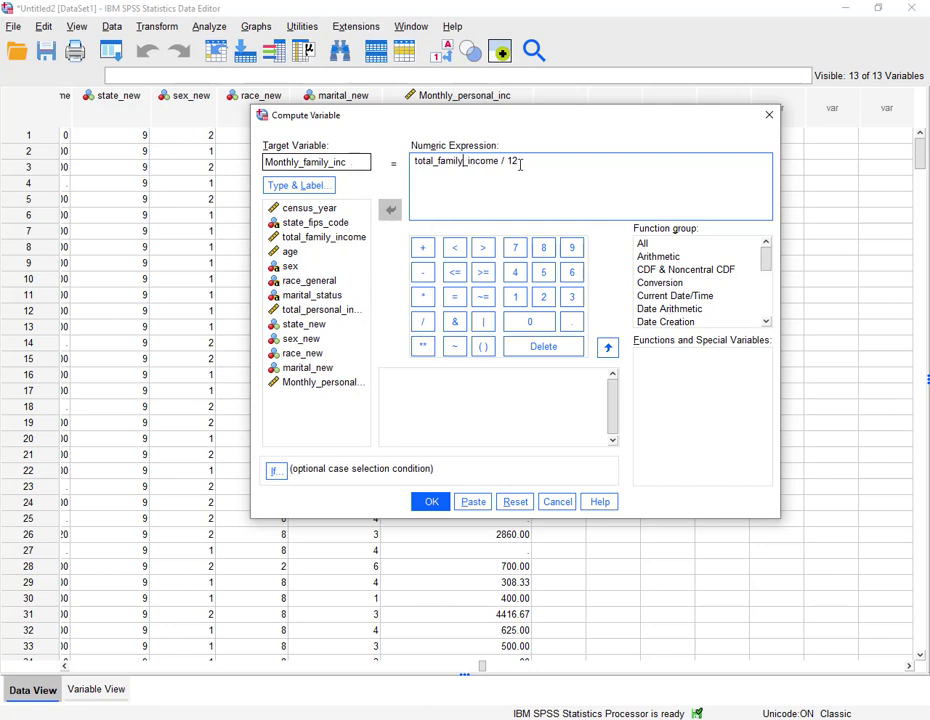
pyautogui.click(427, 502)
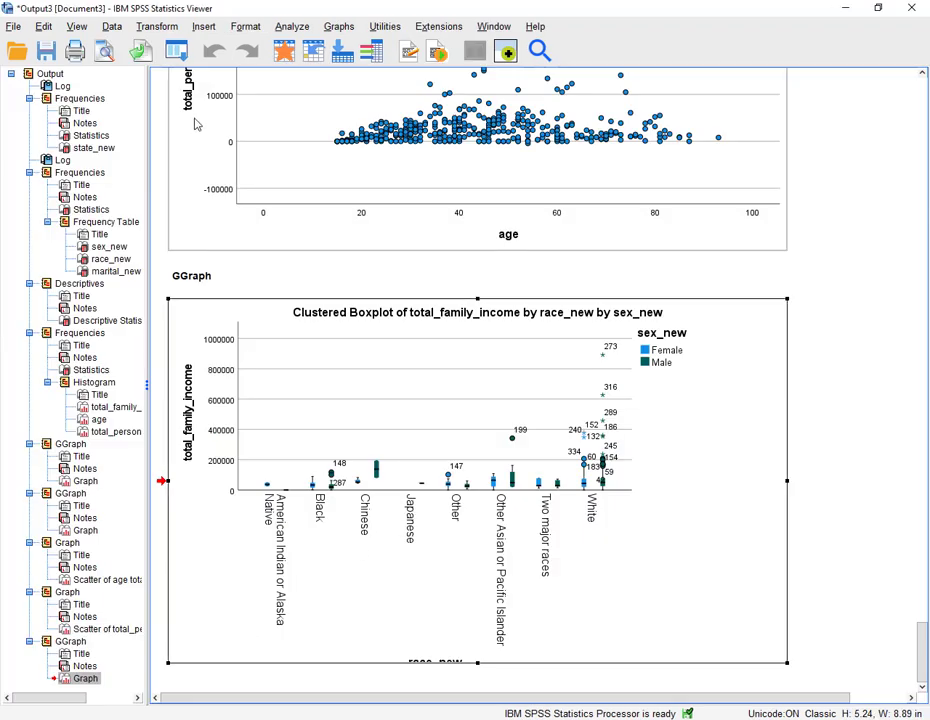
# - Inspect the new monthly income columns in the data view
pyautogui.click(284, 50)
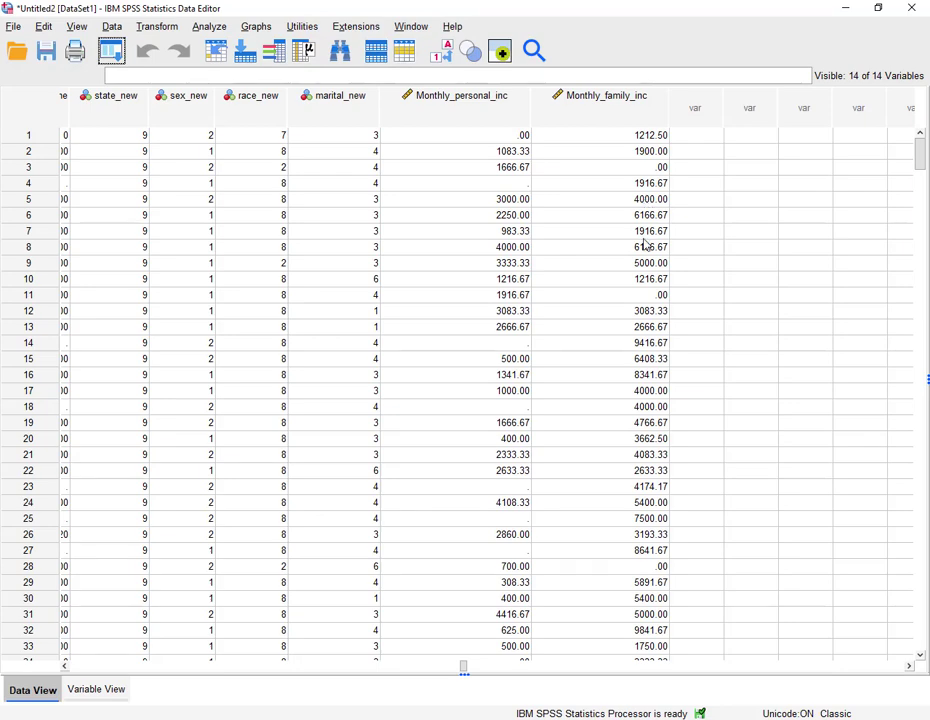
pyautogui.scroll(-4, 619, 407)
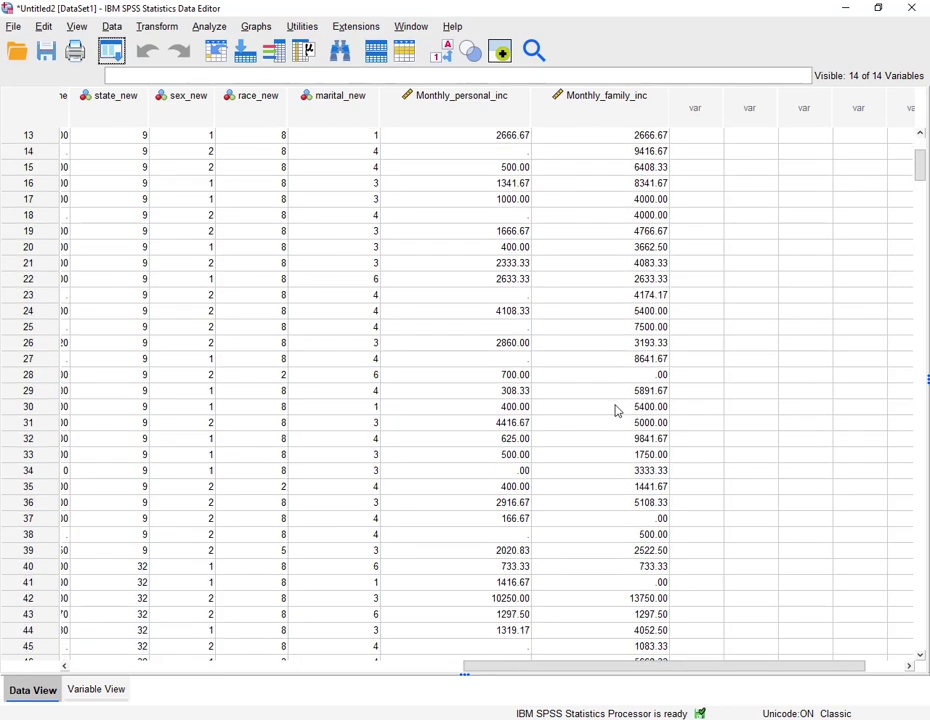
pyautogui.scroll(2, 536, 455)
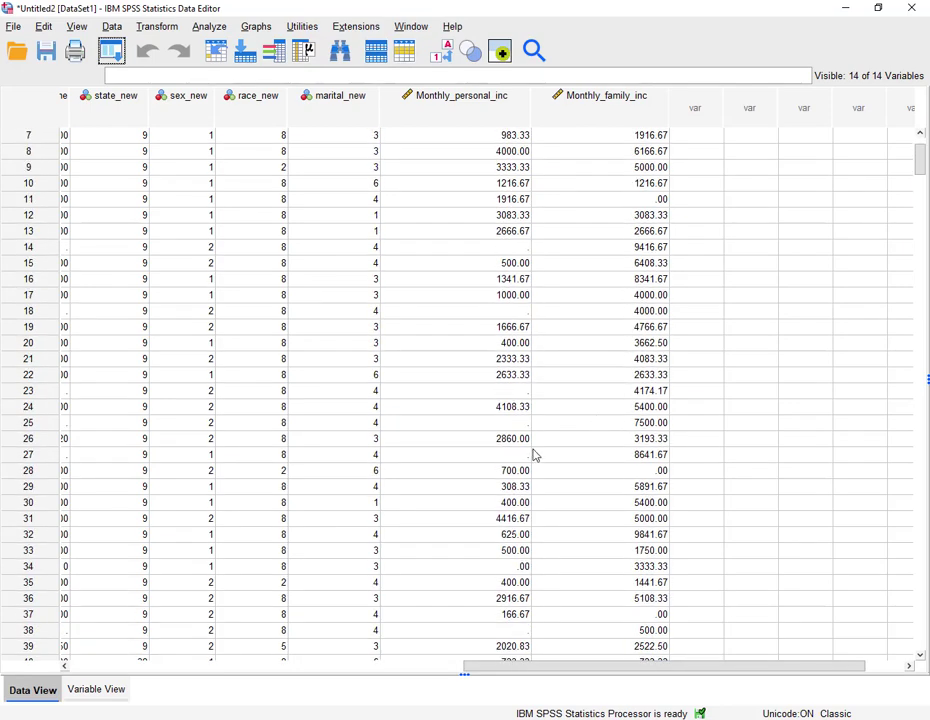
# - Run Descriptives on Monthly_personal_inc and Monthly_family_inc, replacing the previously selected income and age variables
pyautogui.click(349, 718)
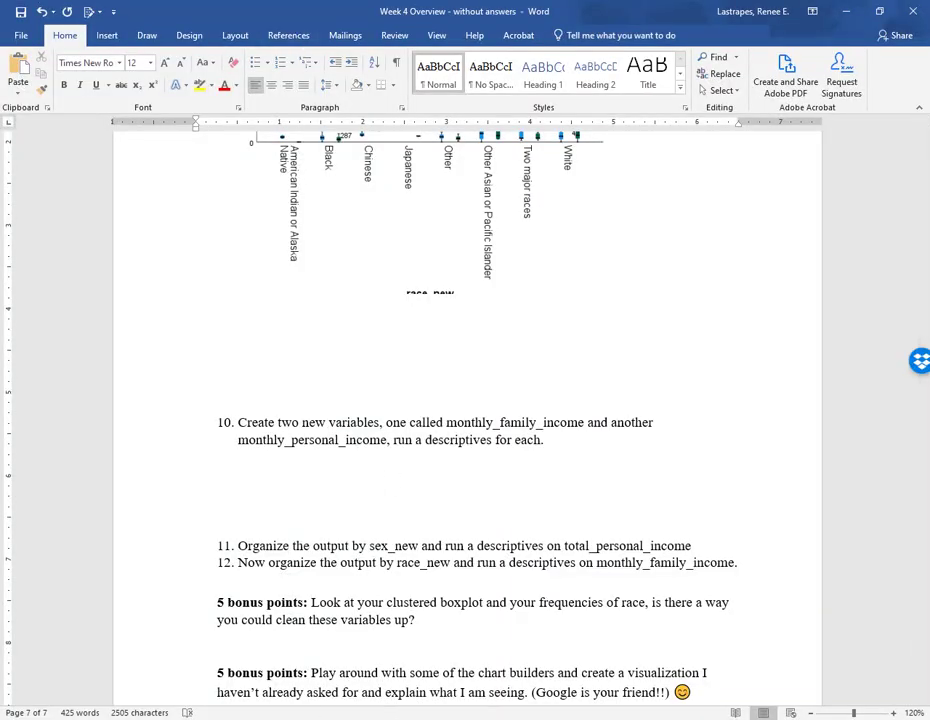
pyautogui.moveTo(349, 718)
pyautogui.click(425, 640)
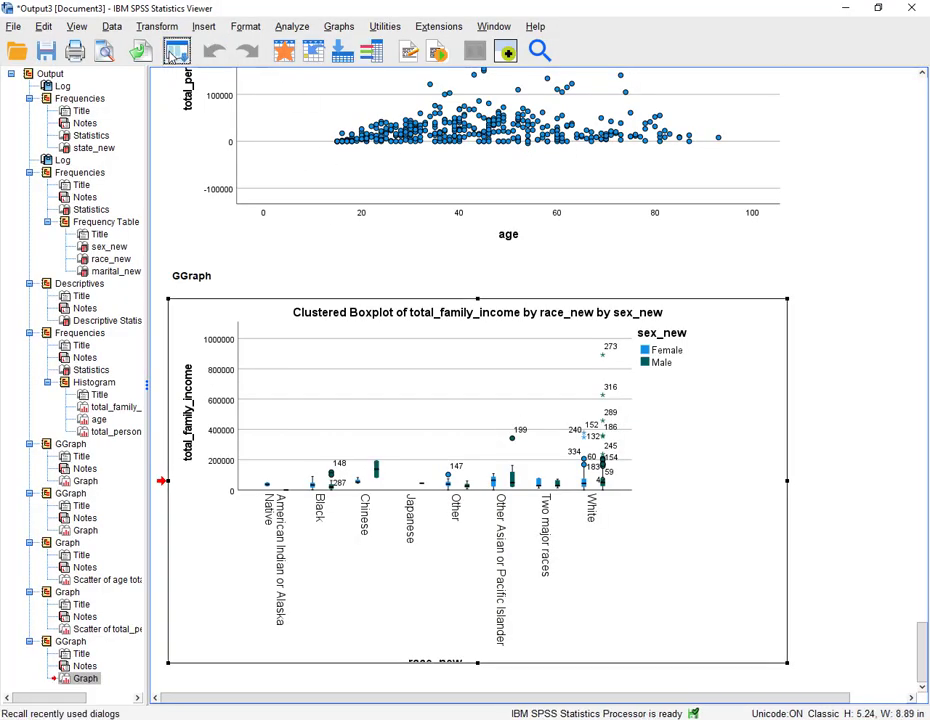
pyautogui.click(176, 52)
pyautogui.click(184, 158)
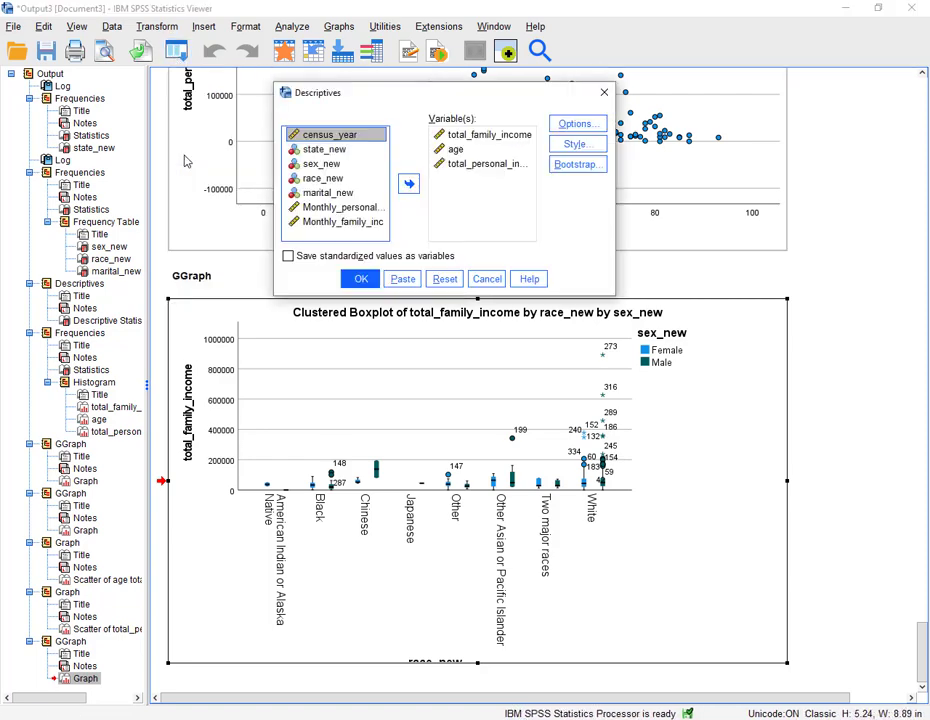
pyautogui.click(478, 138)
pyautogui.keyDown('shift'); pyautogui.click(470, 163); pyautogui.keyUp('shift')
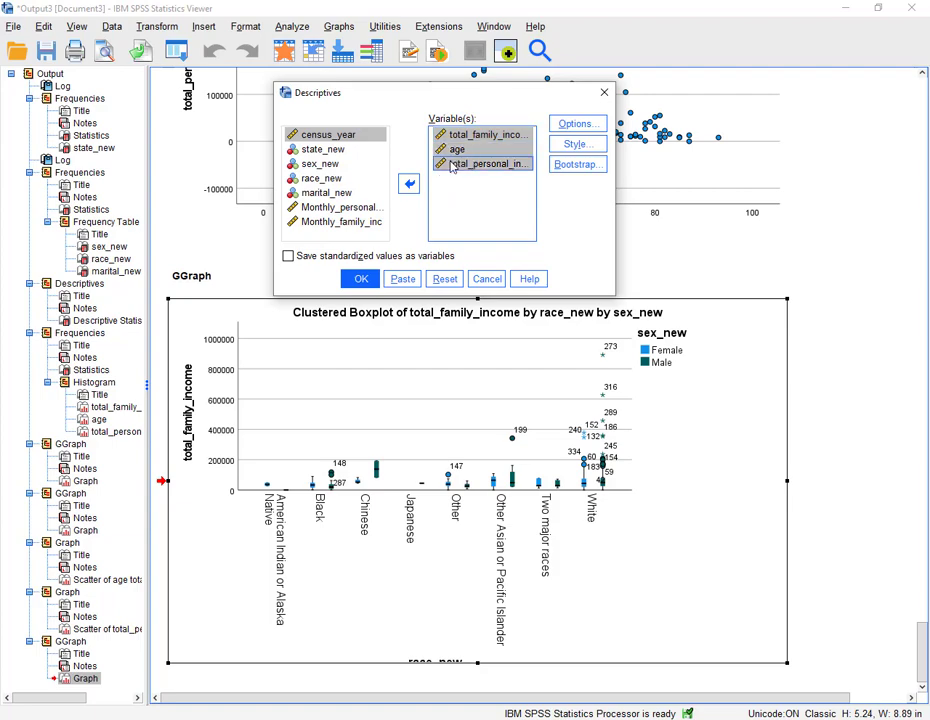
pyautogui.click(409, 183)
pyautogui.click(338, 219)
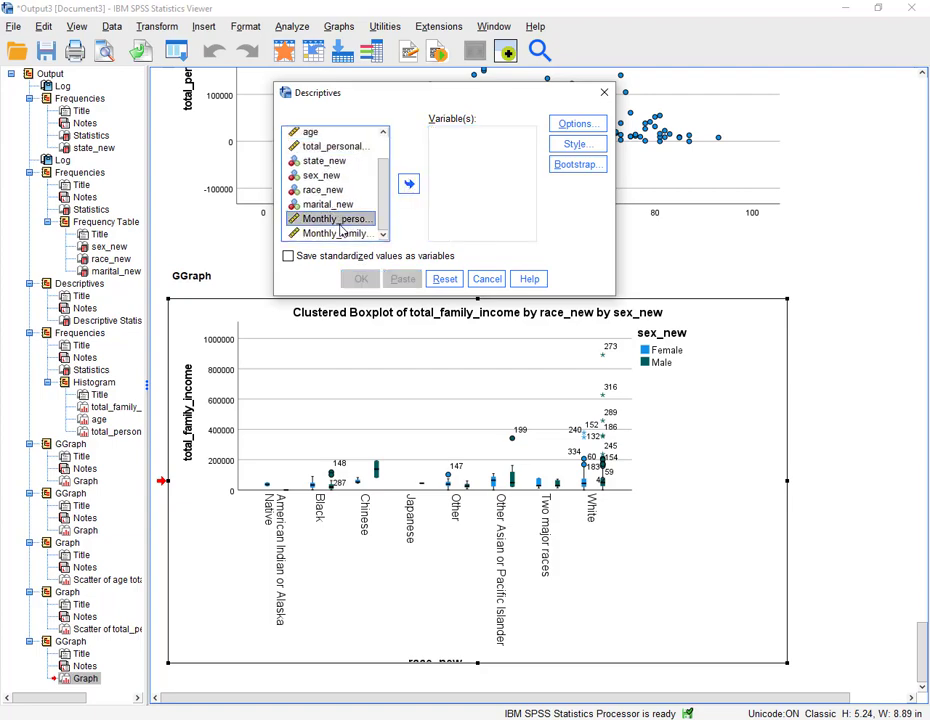
pyautogui.keyDown('shift'); pyautogui.click(340, 233); pyautogui.keyUp('shift')
pyautogui.click(409, 184)
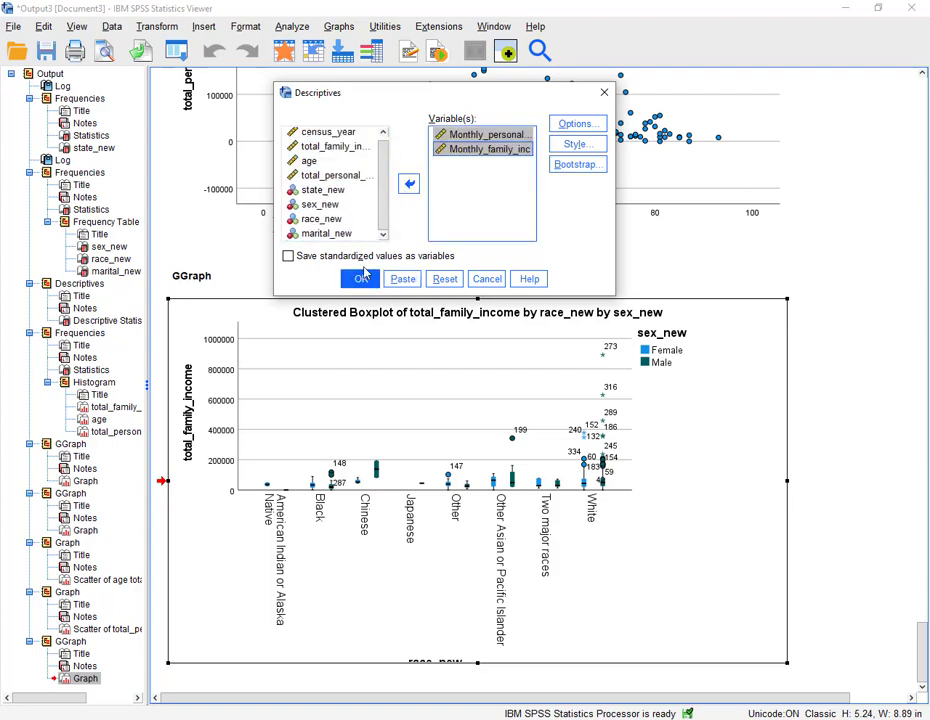
pyautogui.click(361, 279)
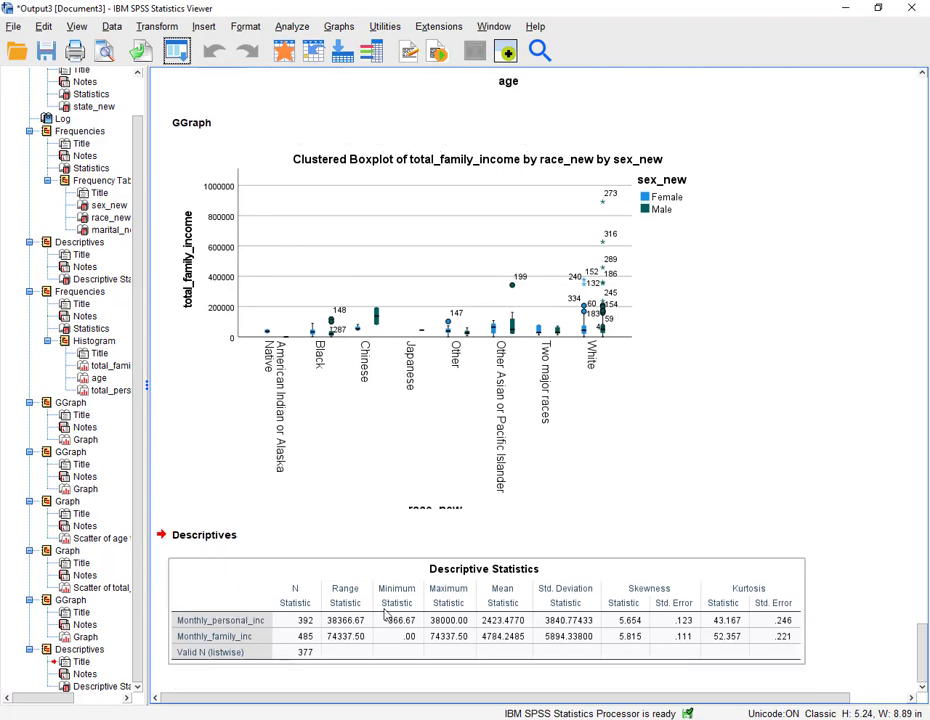
# - Copy the monthly income descriptive statistics table and paste it into the document below item 10
pyautogui.rightClick(383, 617)
pyautogui.click(399, 598)
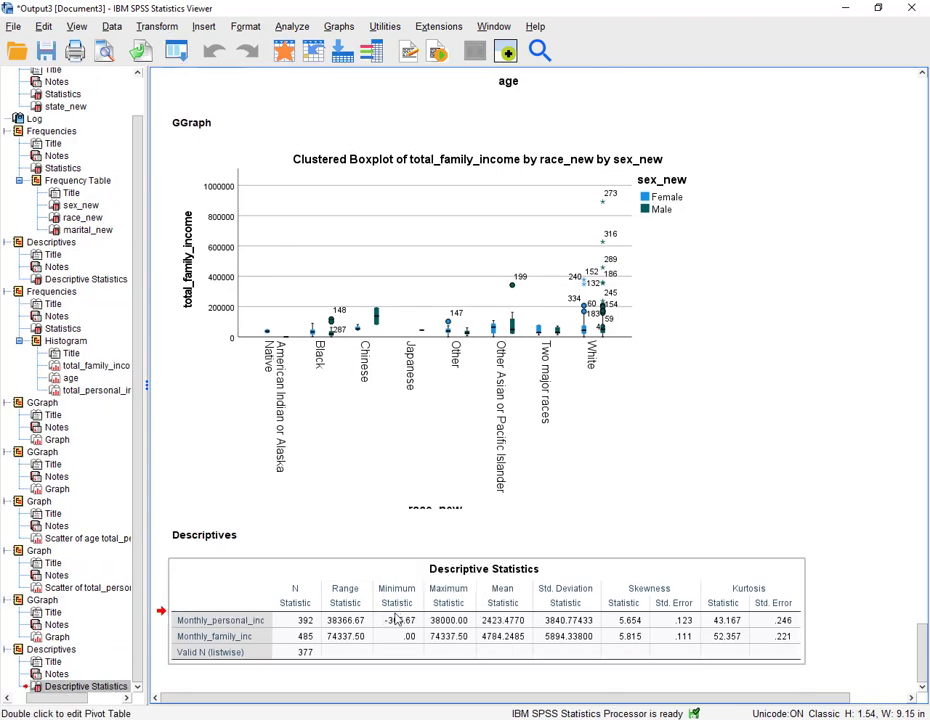
pyautogui.hotkey('alt', 'Tab')
pyautogui.rightClick(246, 474)
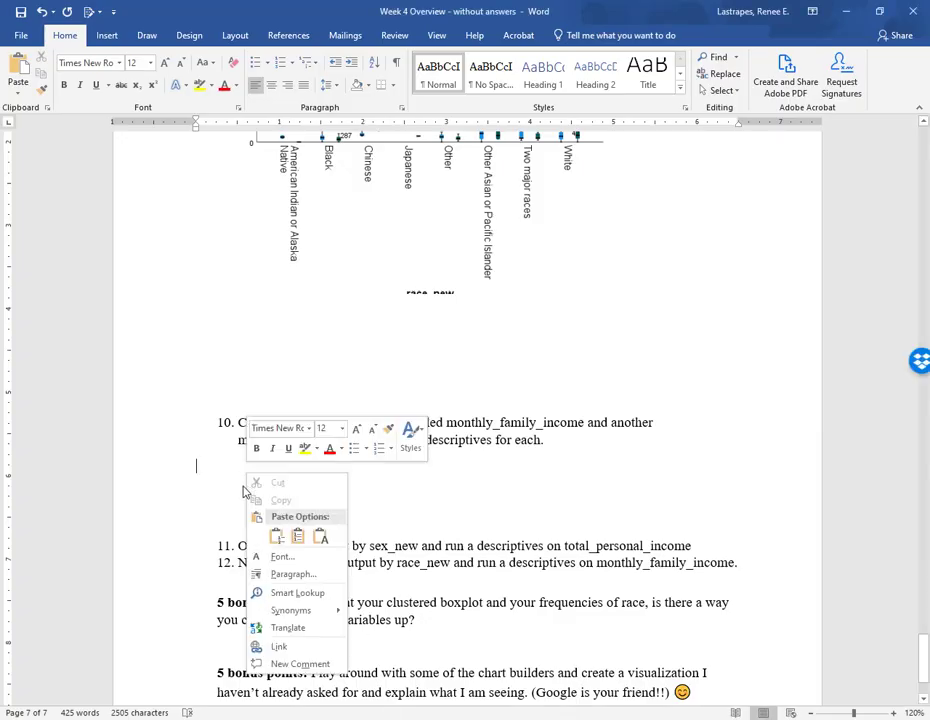
pyautogui.click(199, 488)
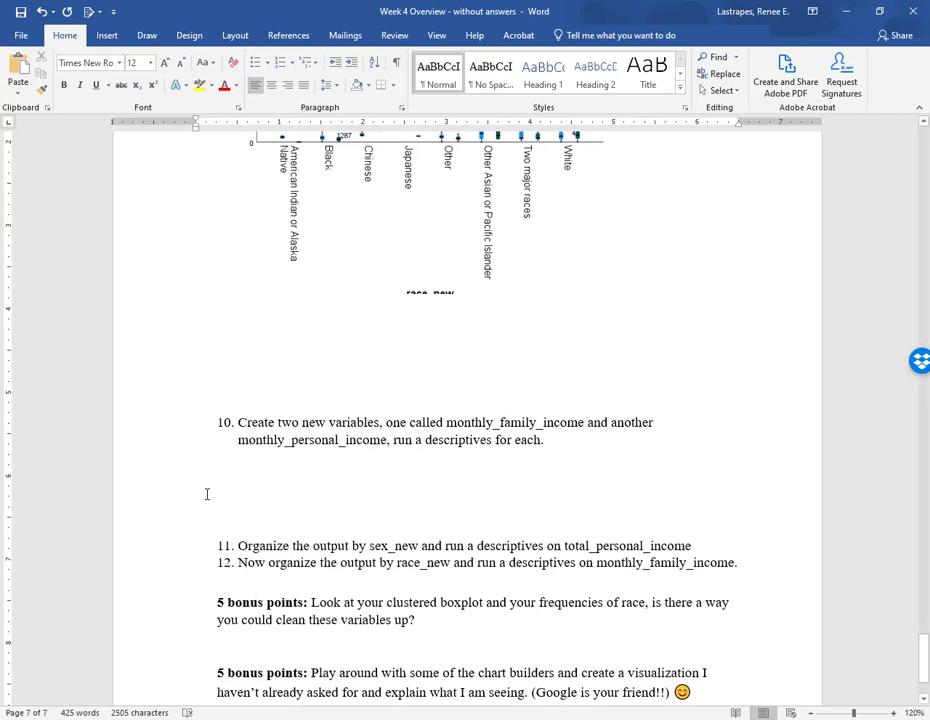
pyautogui.click(208, 497)
pyautogui.rightClick(237, 490)
pyautogui.click(270, 556)
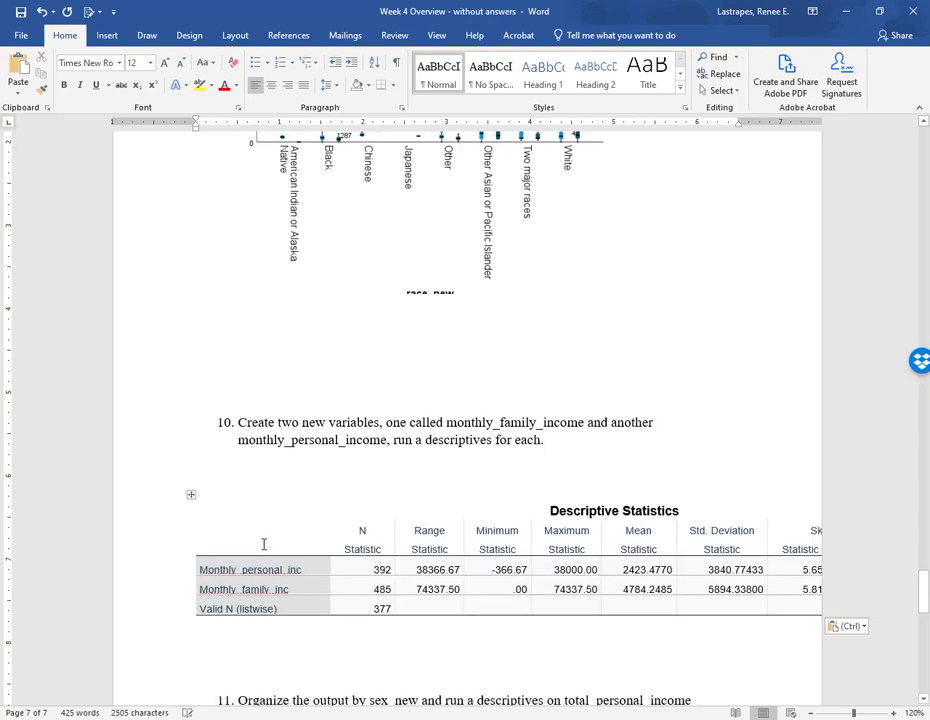
# - AutoFit the pasted descriptives table to its contents
pyautogui.rightClick(190, 497)
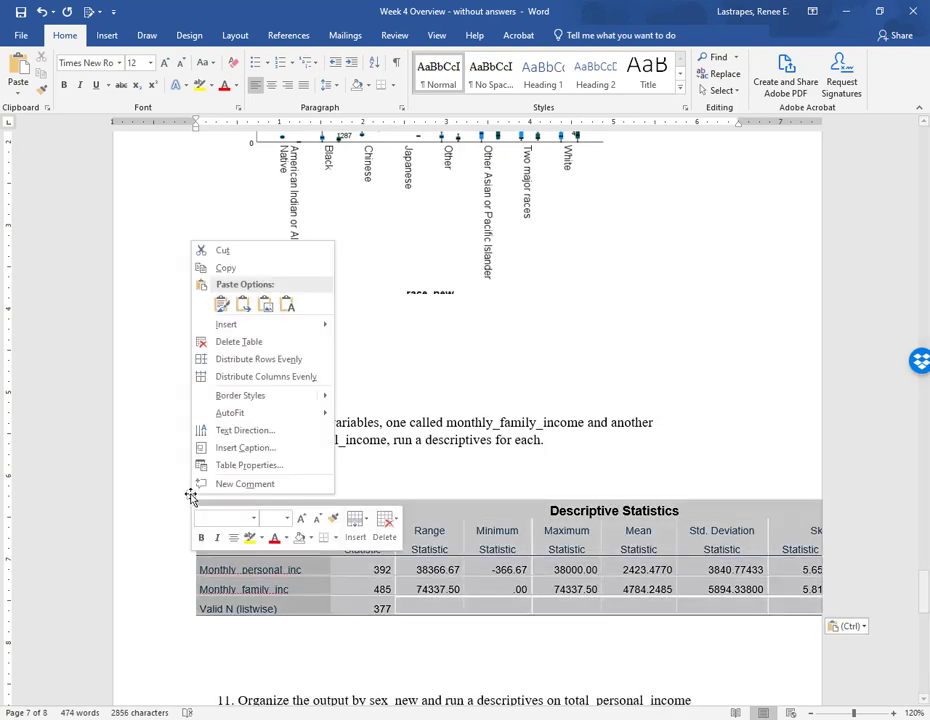
pyautogui.moveTo(222, 417)
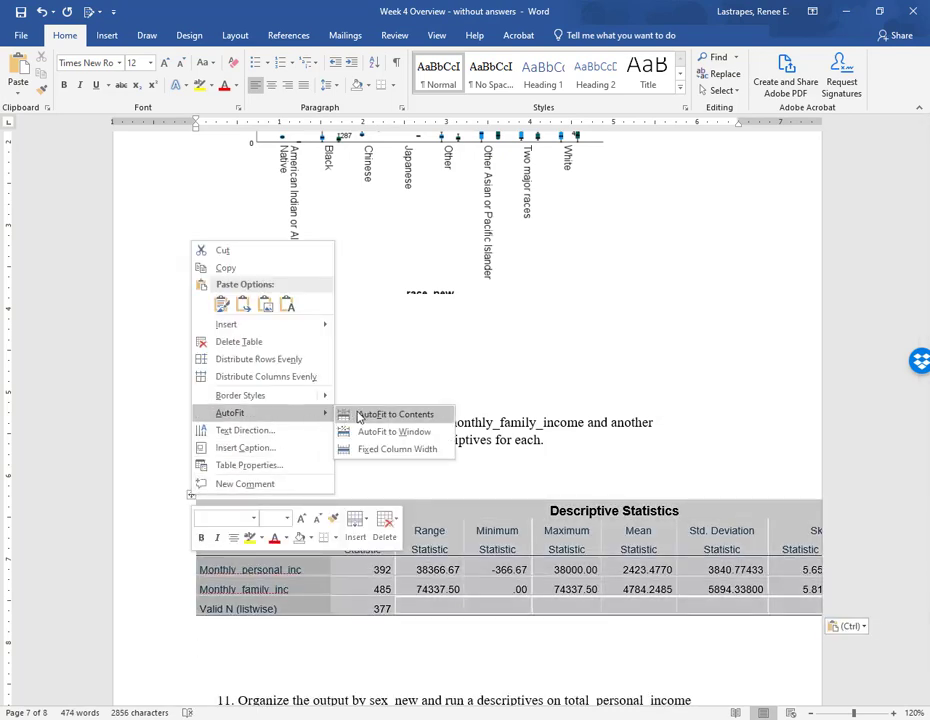
pyautogui.click(372, 413)
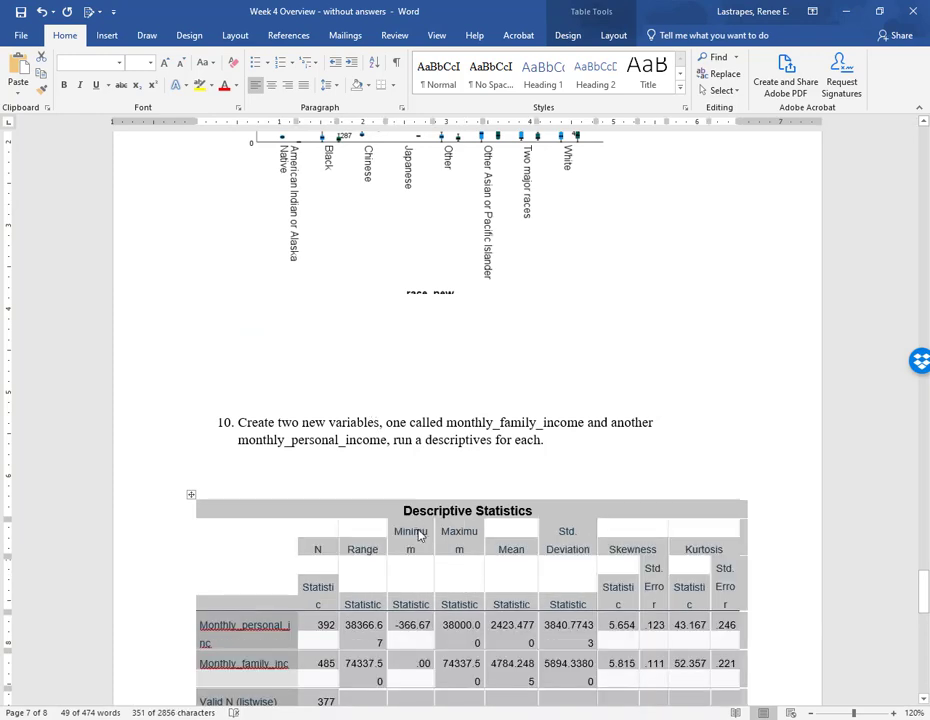
pyautogui.scroll(-10, 419, 535)
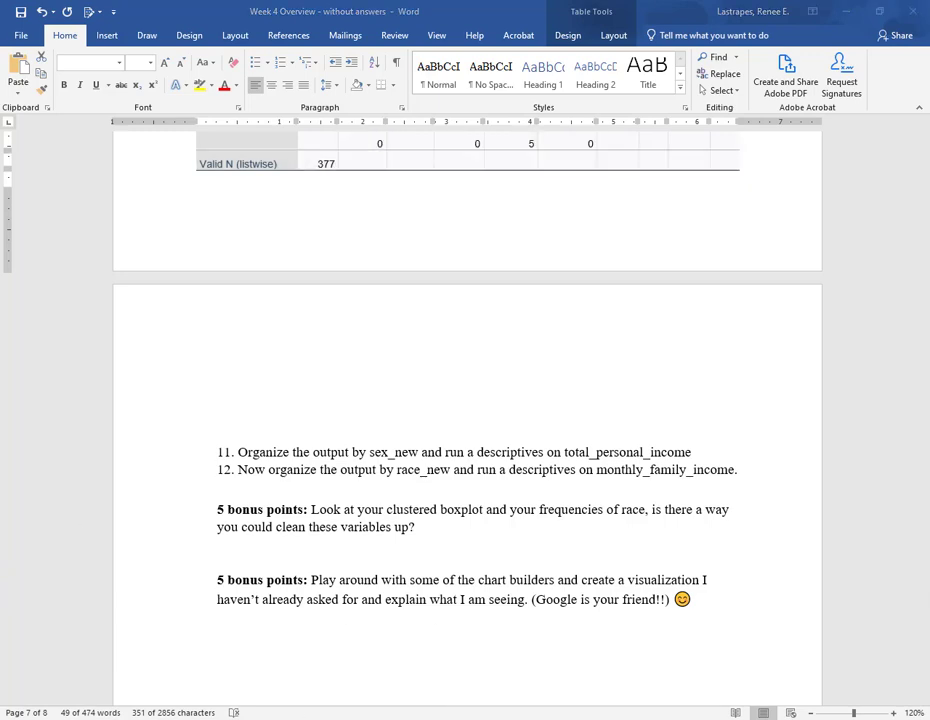
# - Split the file to organize output by groups based on sex_new
pyautogui.click(405, 662)
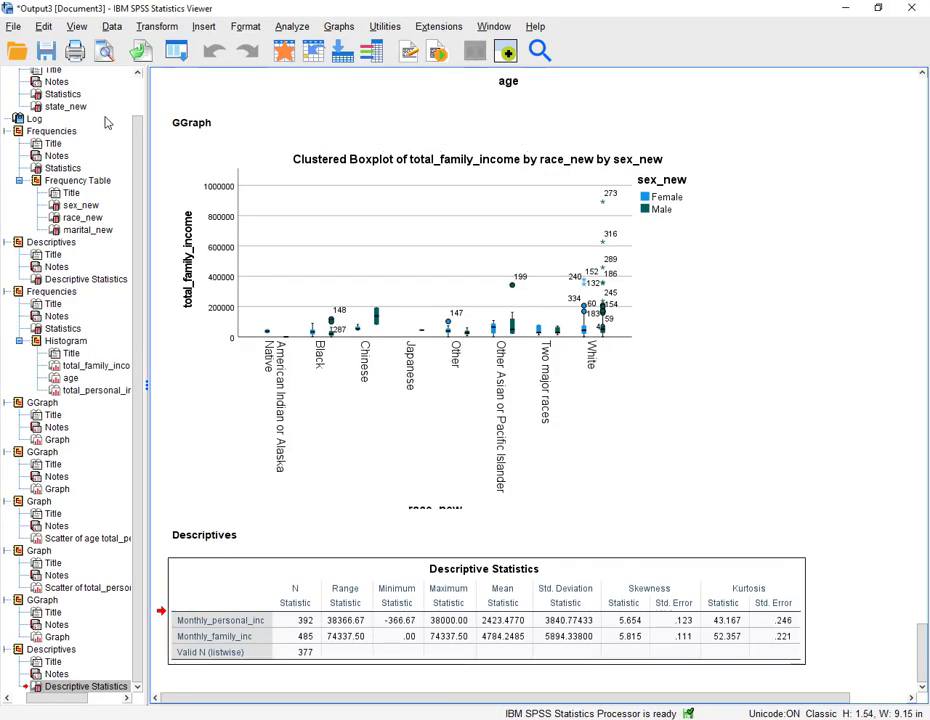
pyautogui.click(112, 27)
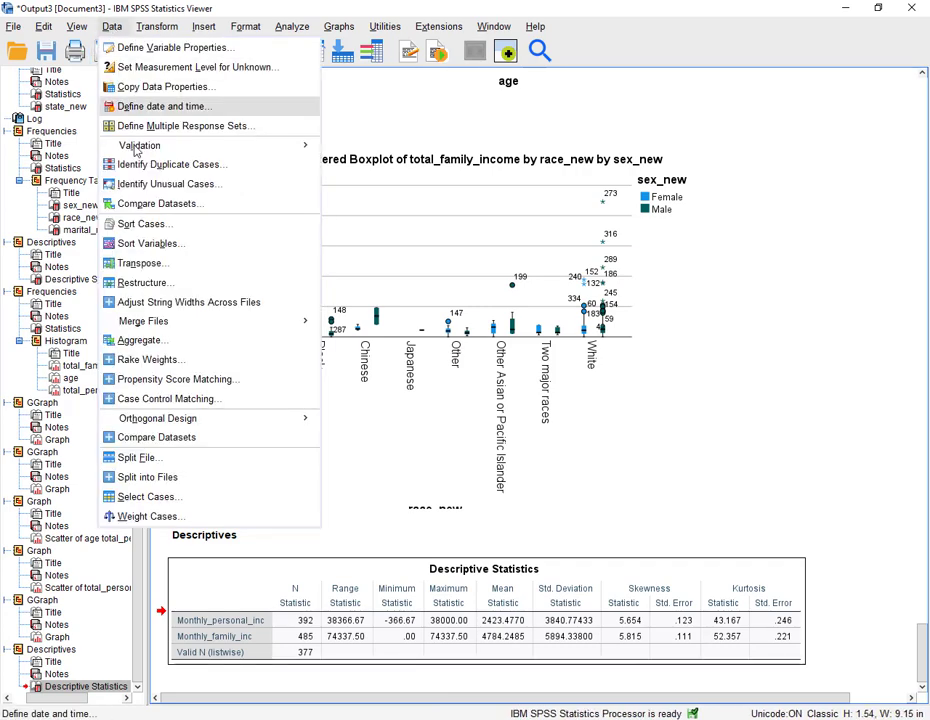
pyautogui.click(136, 457)
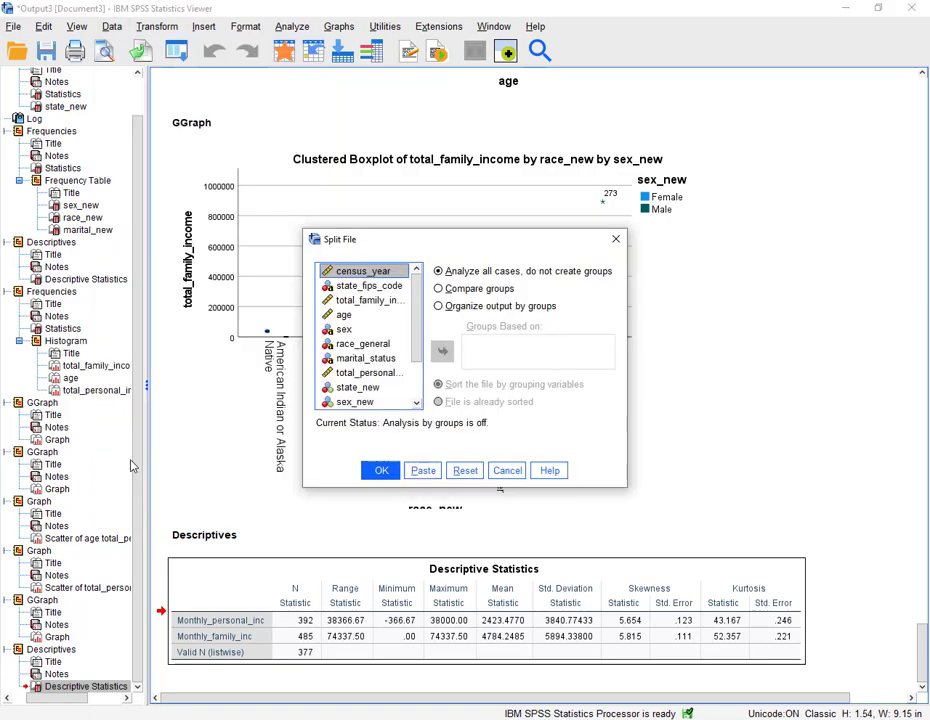
pyautogui.click(500, 311)
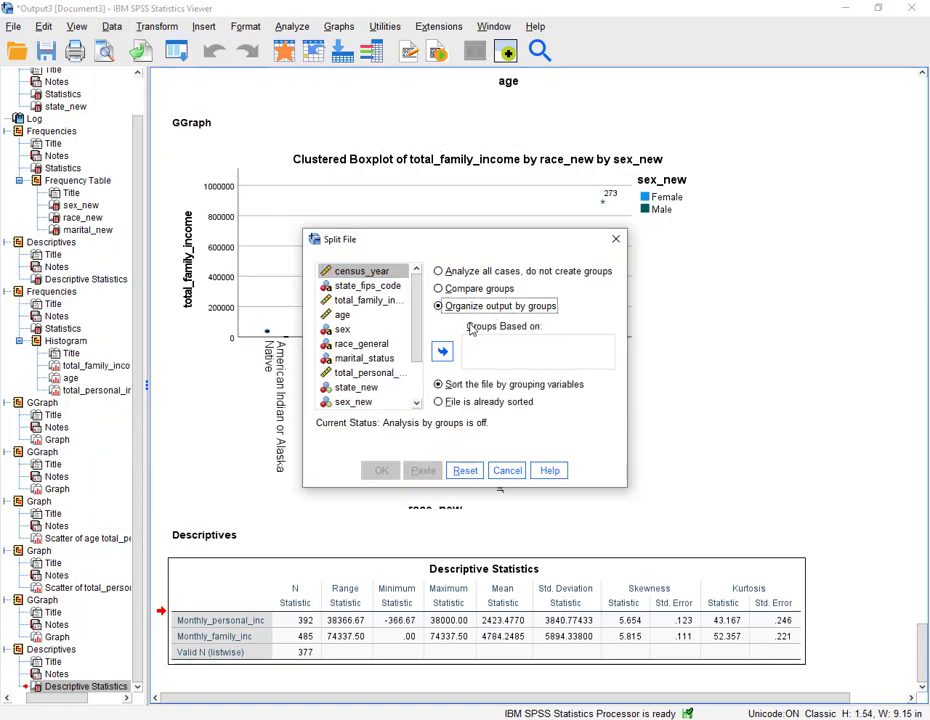
pyautogui.scroll(-2, 360, 375)
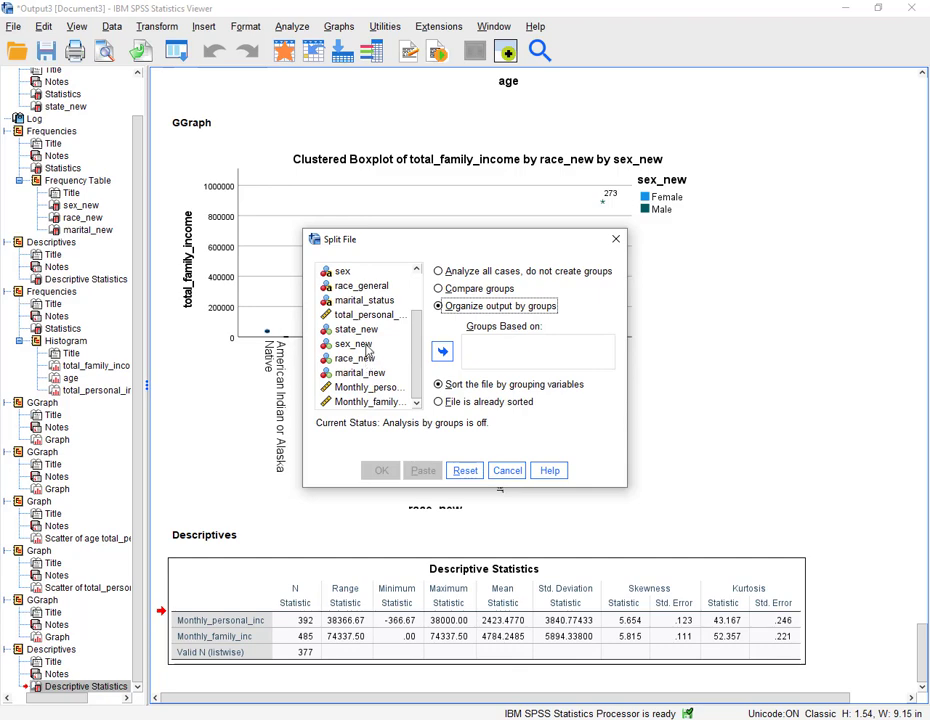
pyautogui.click(353, 343)
pyautogui.click(442, 351)
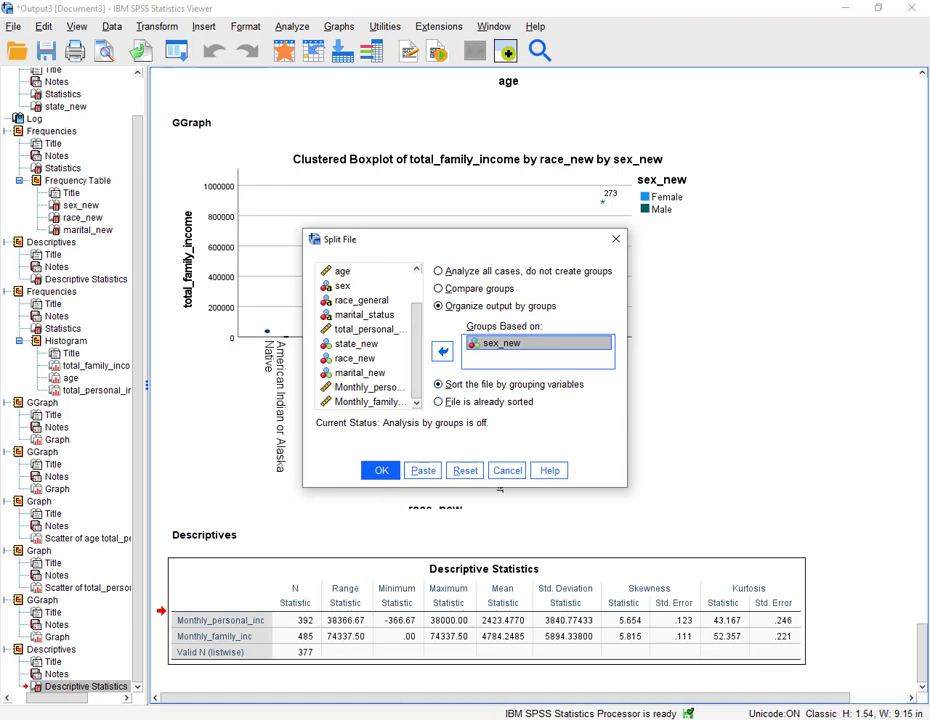
pyautogui.click(336, 719)
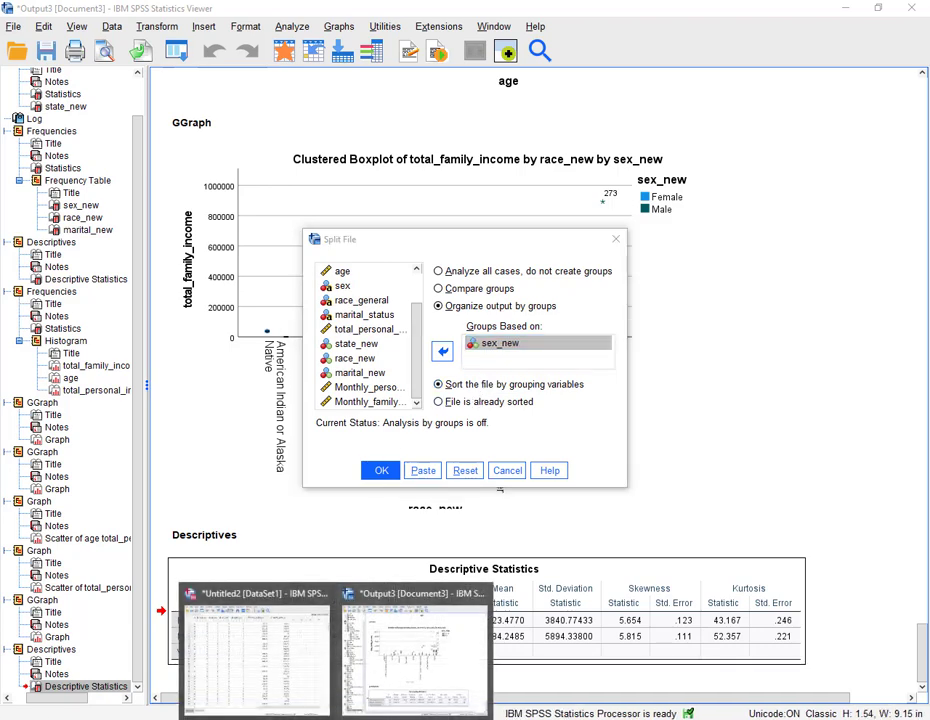
pyautogui.click(388, 719)
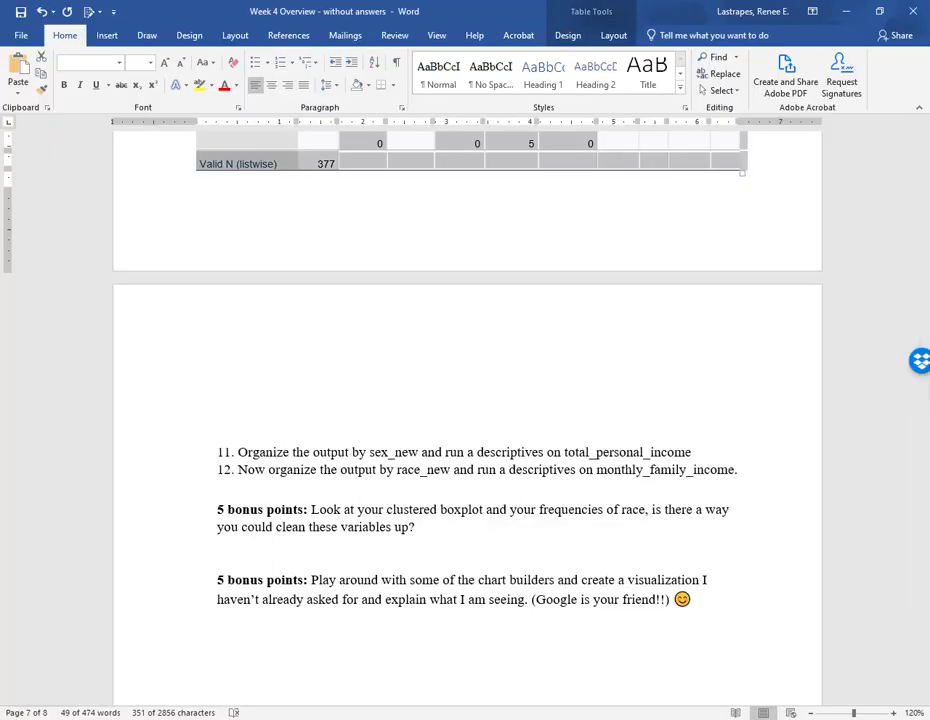
pyautogui.hotkey('alt', 'Tab')
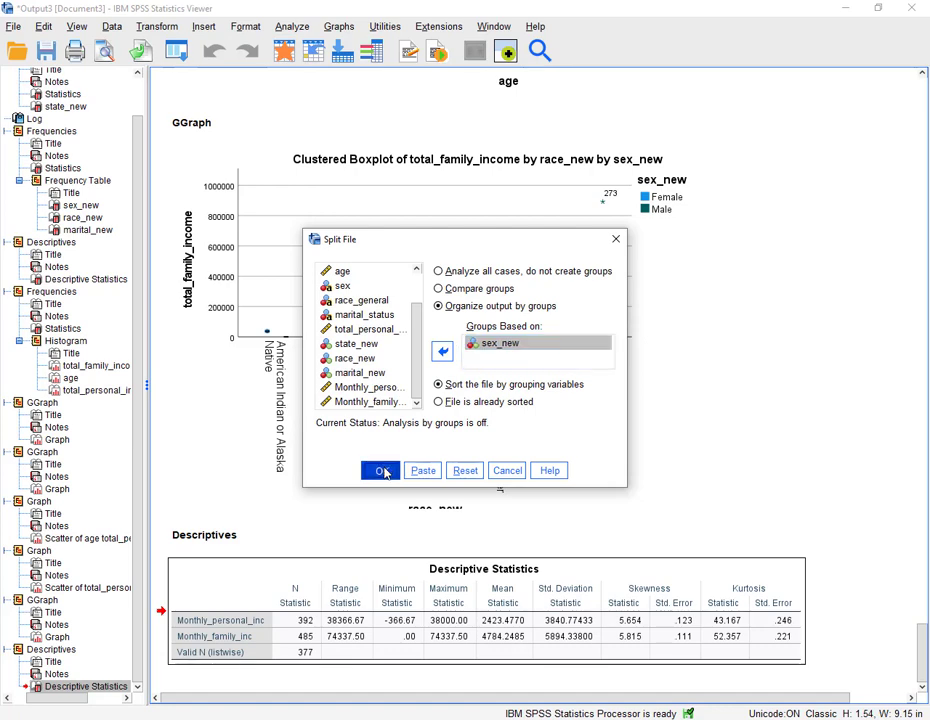
pyautogui.click(383, 471)
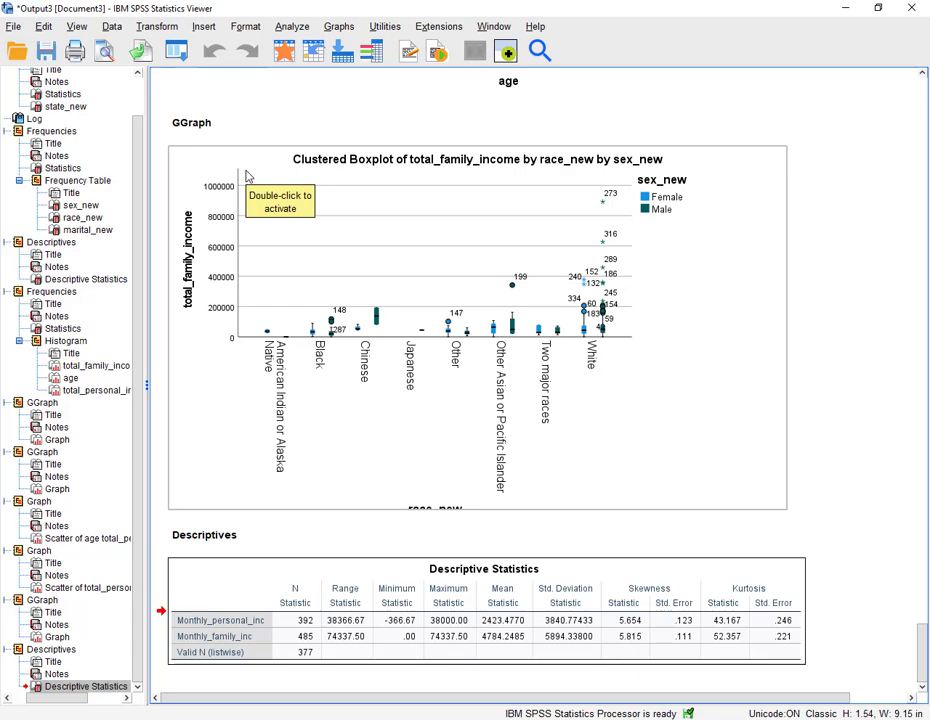
# - Reset Descriptives and run it on total_personal_income alone
pyautogui.click(291, 28)
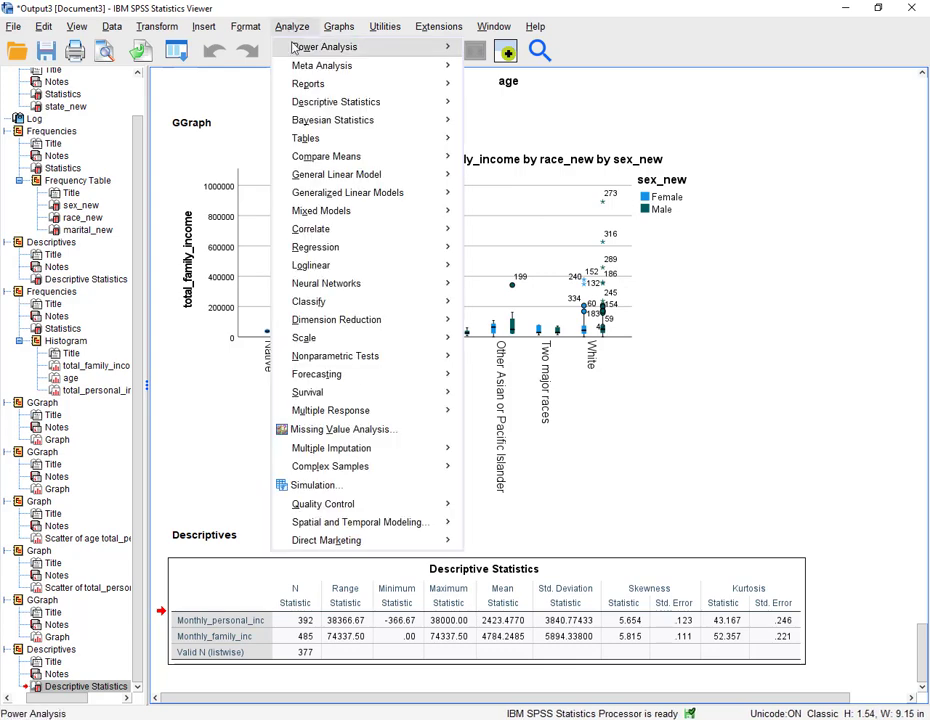
pyautogui.moveTo(330, 103)
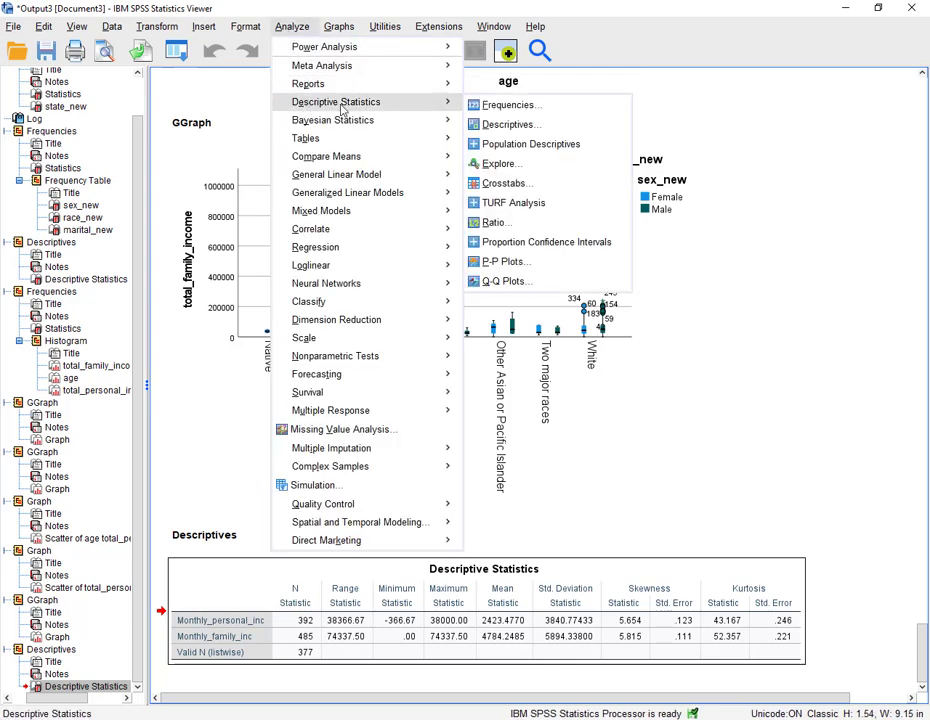
pyautogui.click(505, 124)
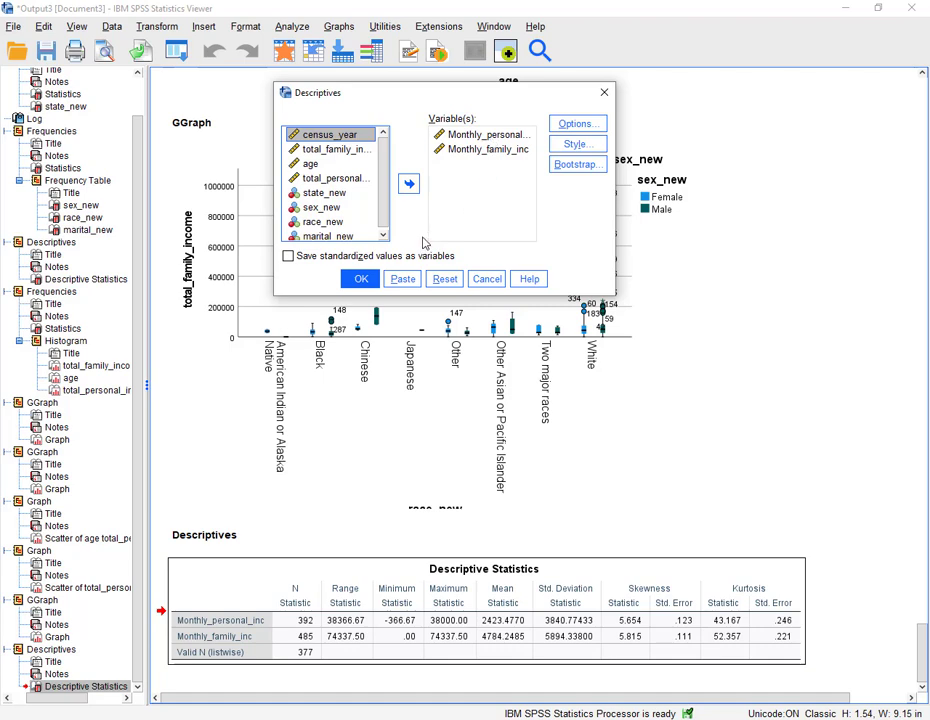
pyautogui.click(443, 278)
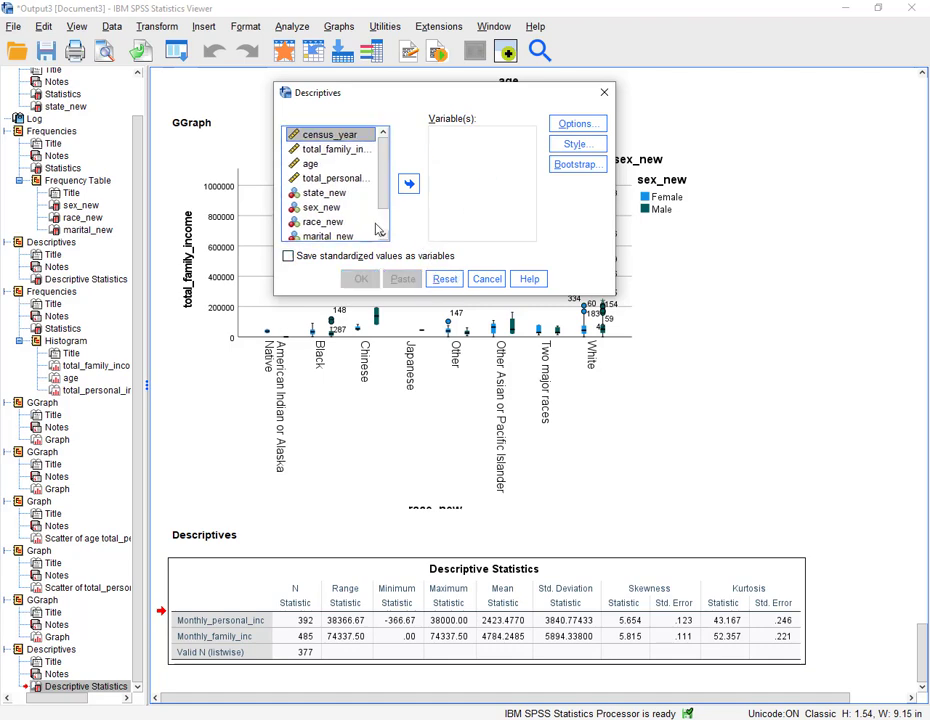
pyautogui.click(335, 178)
pyautogui.click(408, 184)
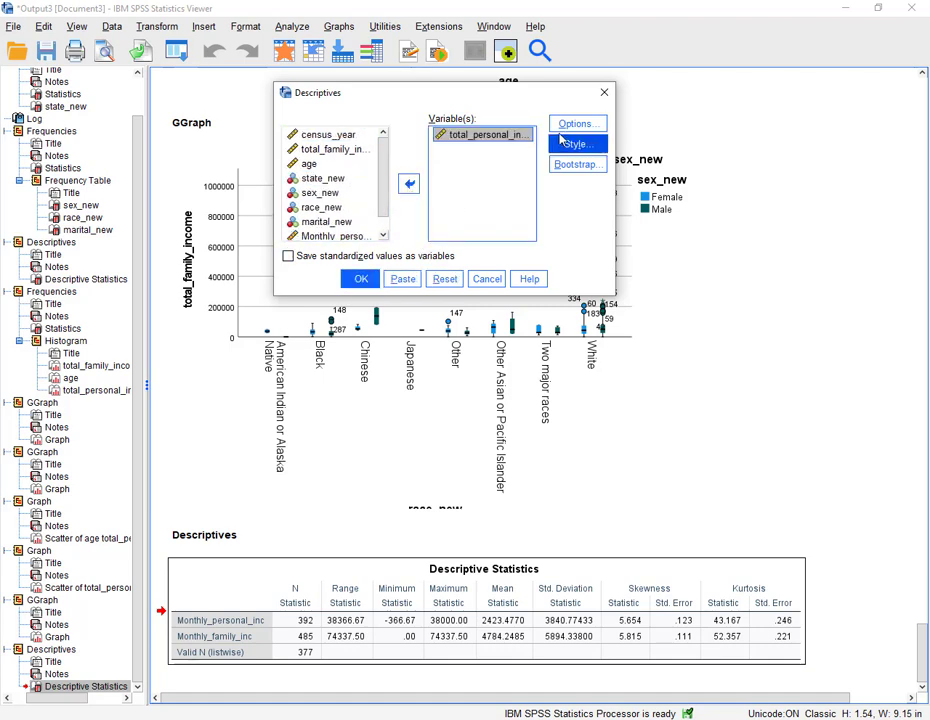
pyautogui.click(361, 279)
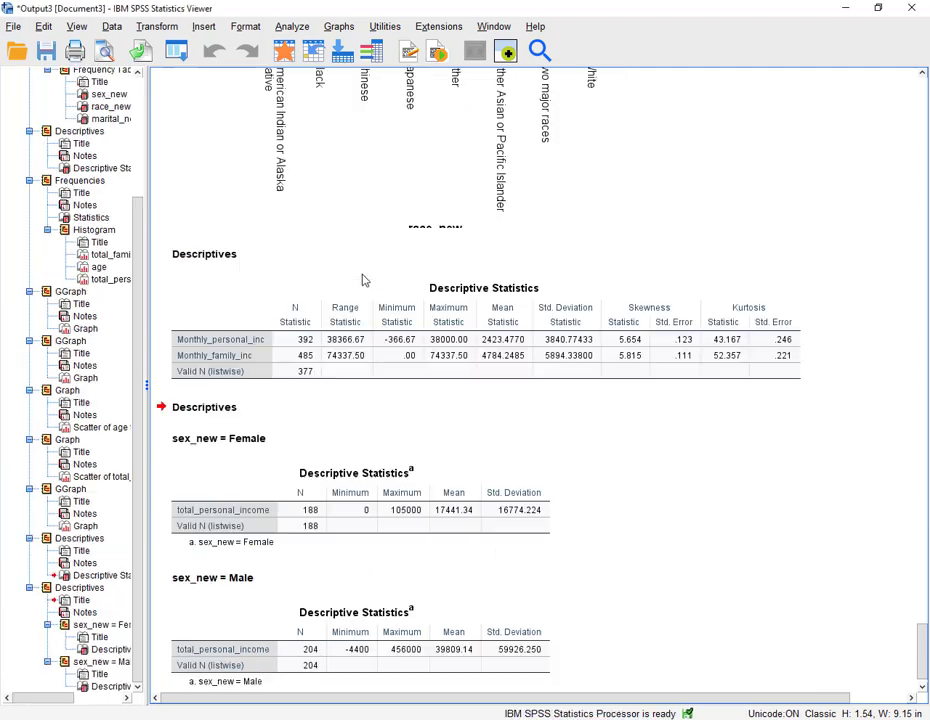
# - Select the Female and Male group titles and descriptive statistics tables from the split-file output
pyautogui.click(180, 415)
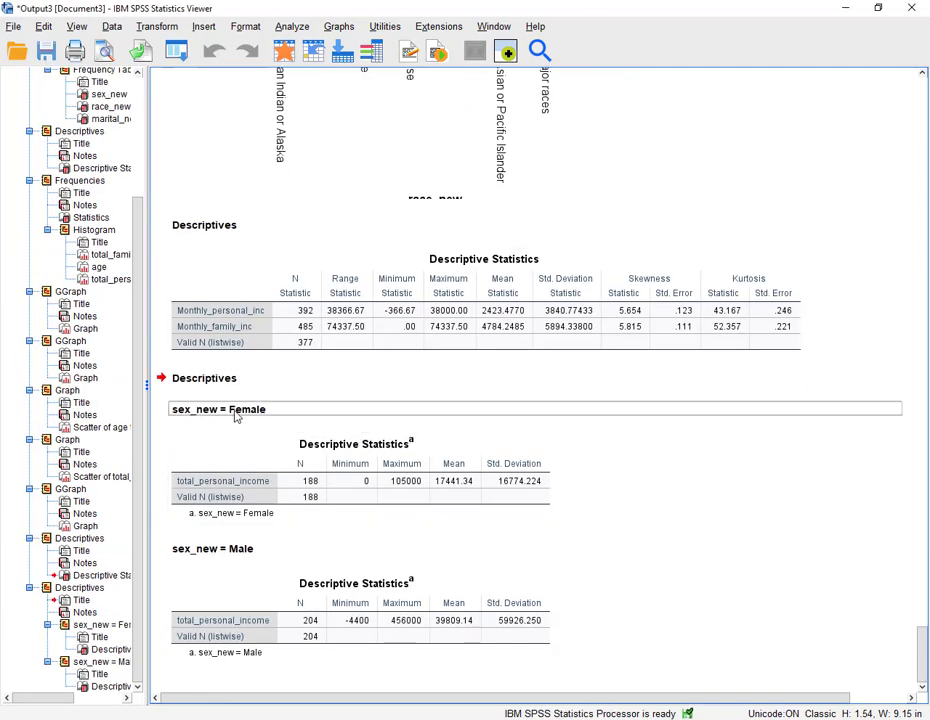
pyautogui.click(365, 480)
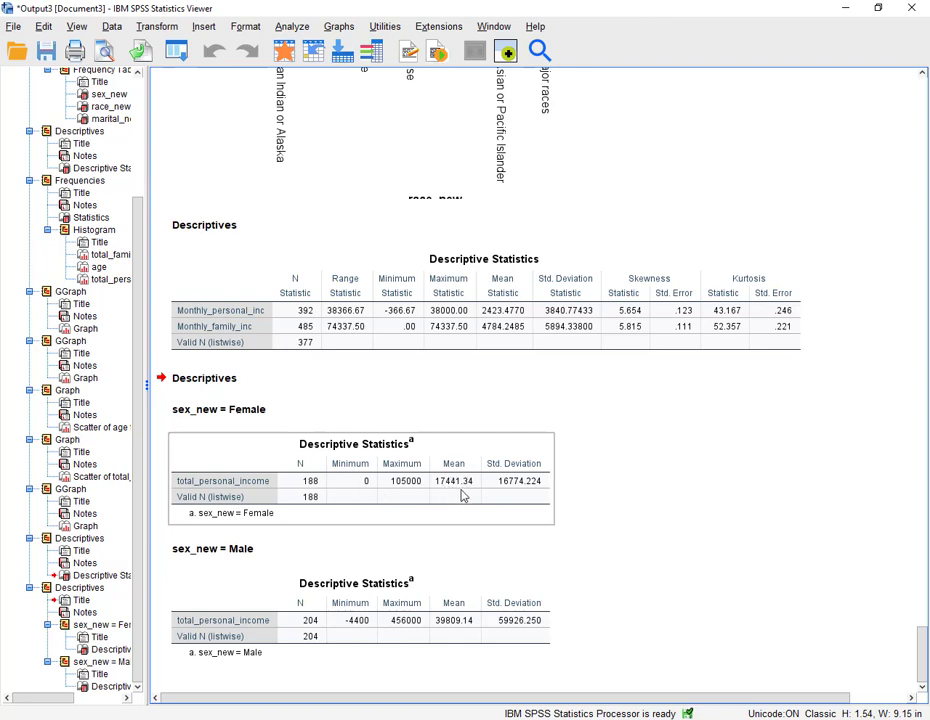
pyautogui.click(450, 632)
pyautogui.click(245, 558)
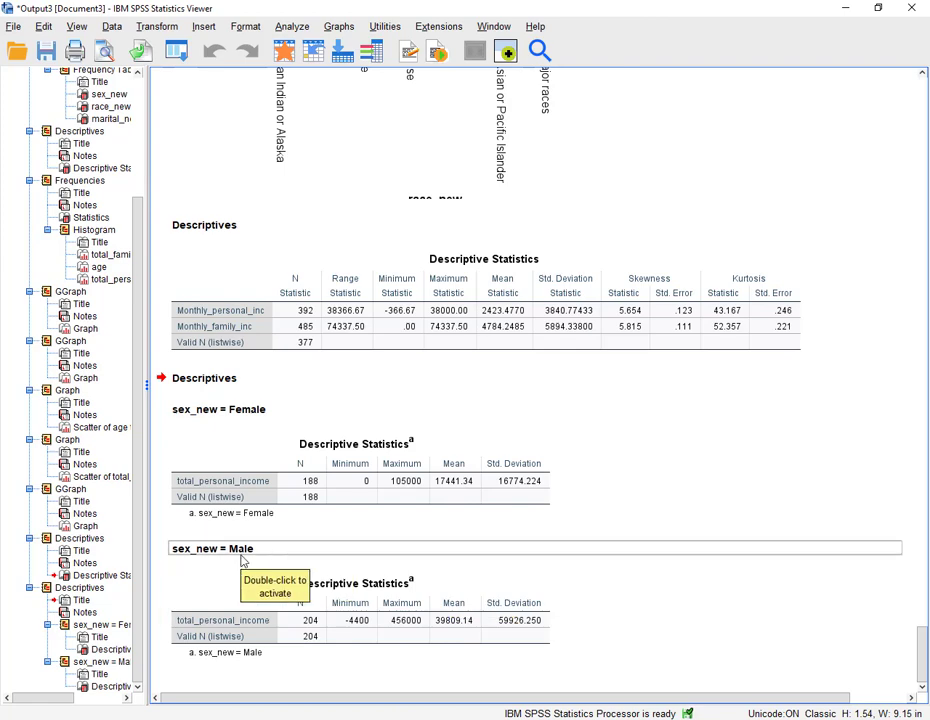
pyautogui.click(457, 652)
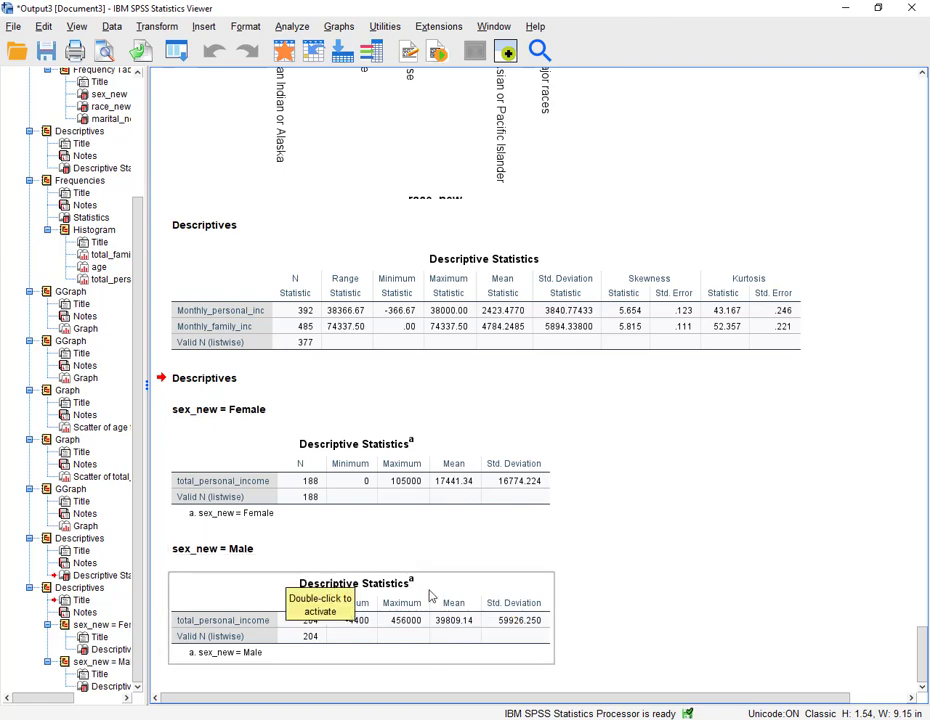
pyautogui.click(370, 498)
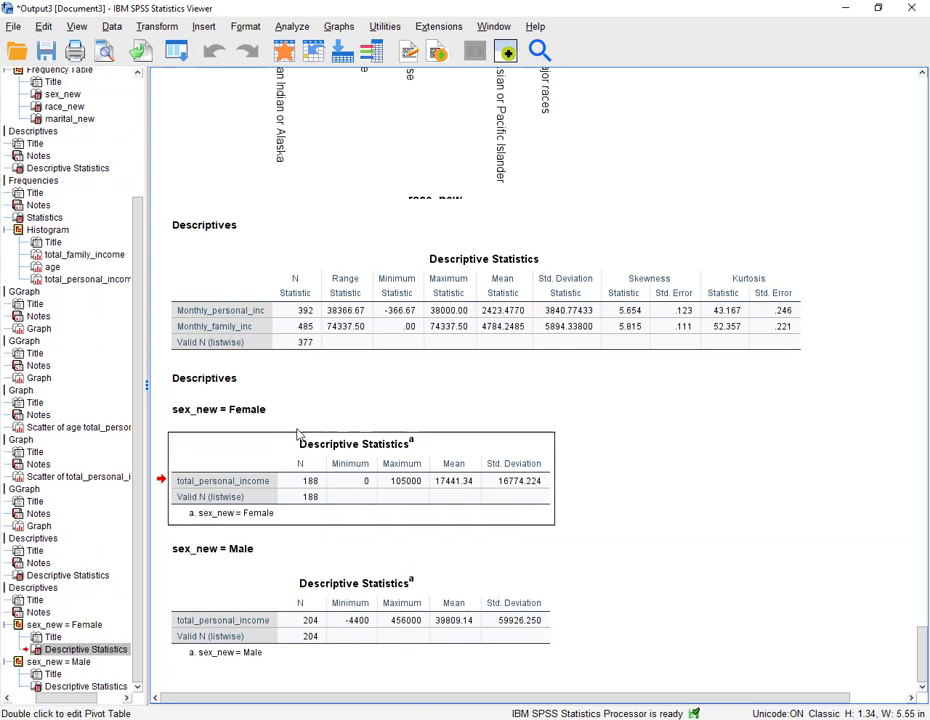
pyautogui.click(232, 410)
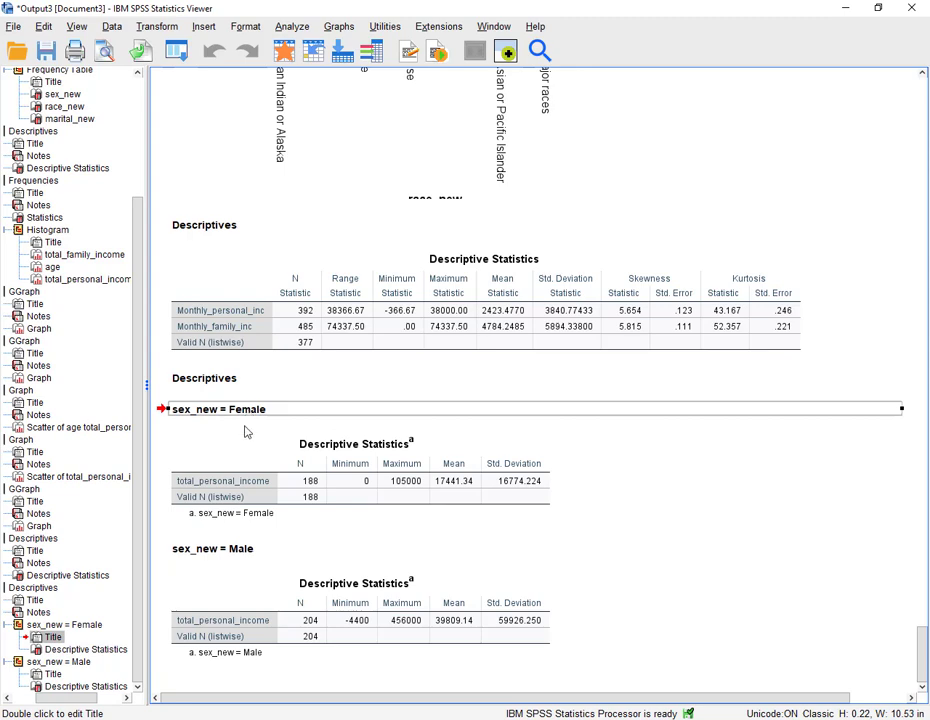
pyautogui.click(271, 615)
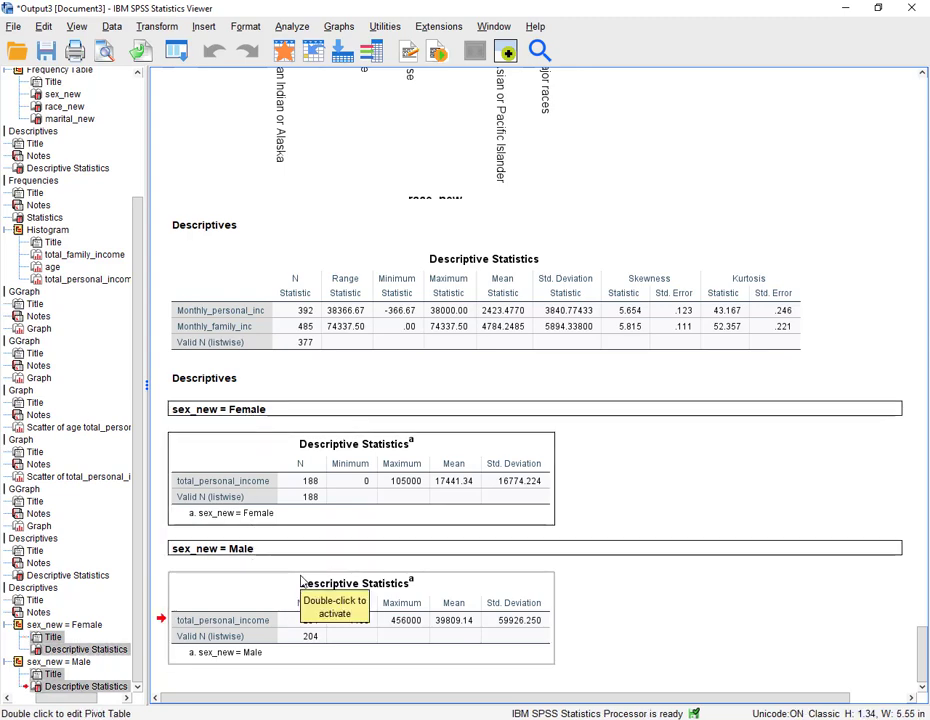
# - Switch to the Word document and paste the sex_new group descriptives on new lines below item 11
pyautogui.click(381, 718)
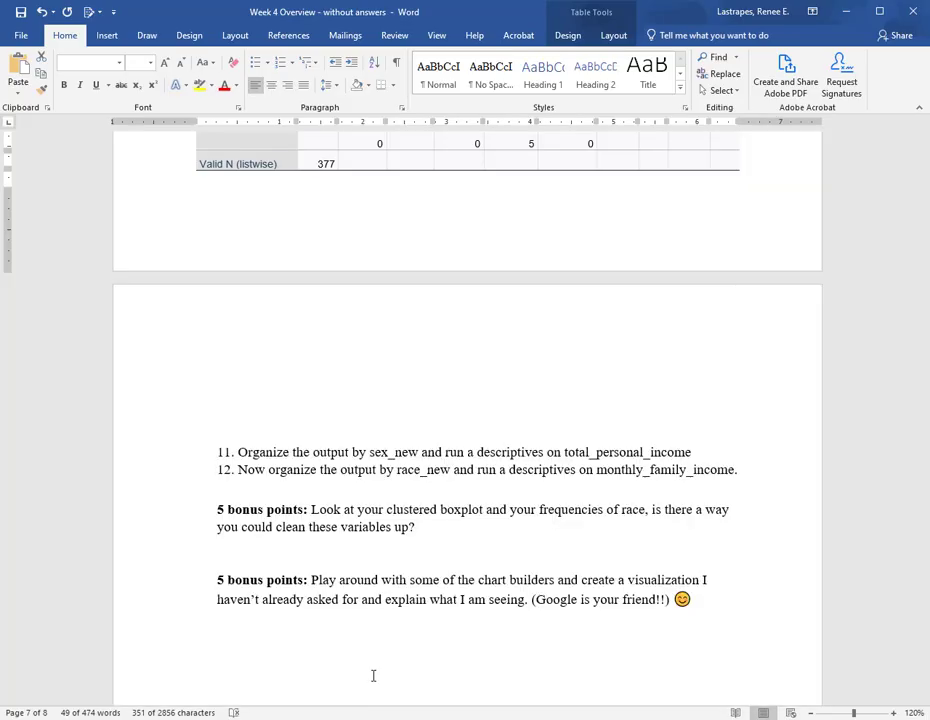
pyautogui.click(697, 452)
pyautogui.press('Return')
pyautogui.press('Return')
pyautogui.press('Return')
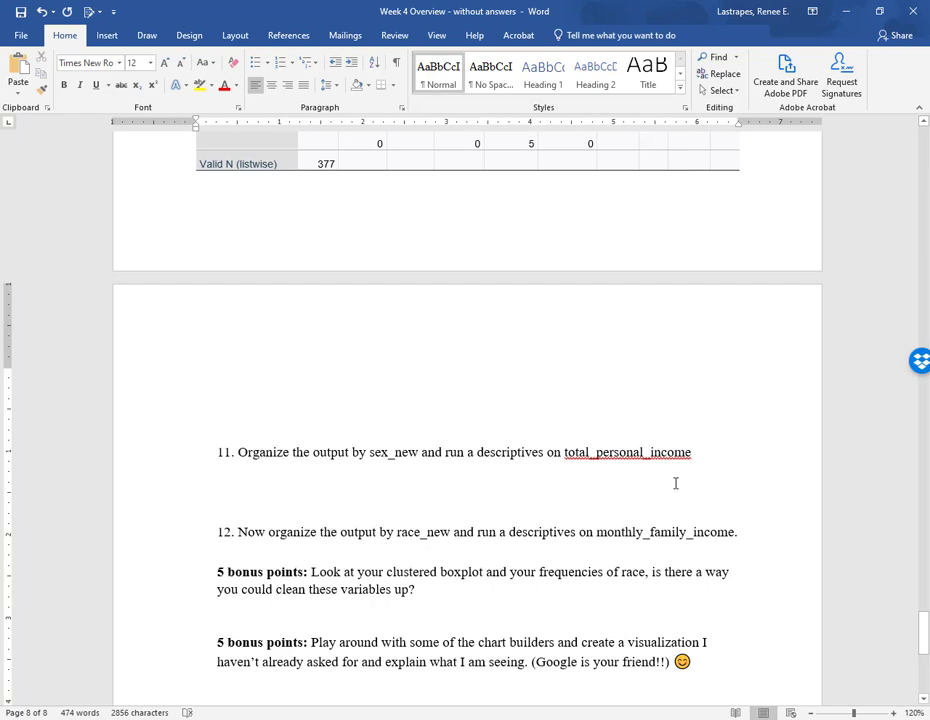
pyautogui.hotkey('ctrl', 'v')
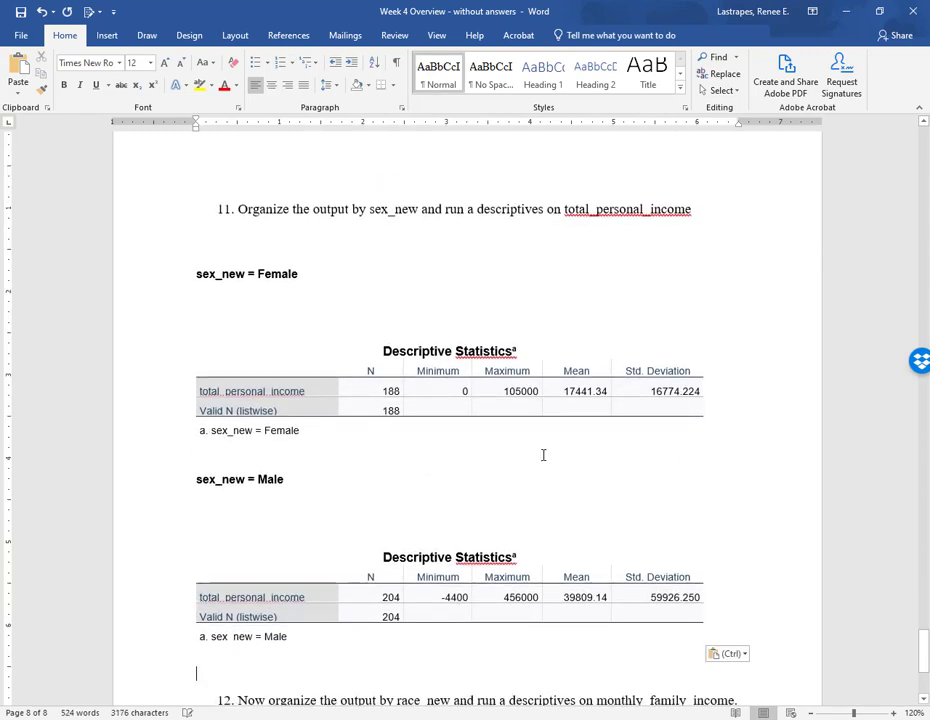
pyautogui.scroll(-3, 400, 620)
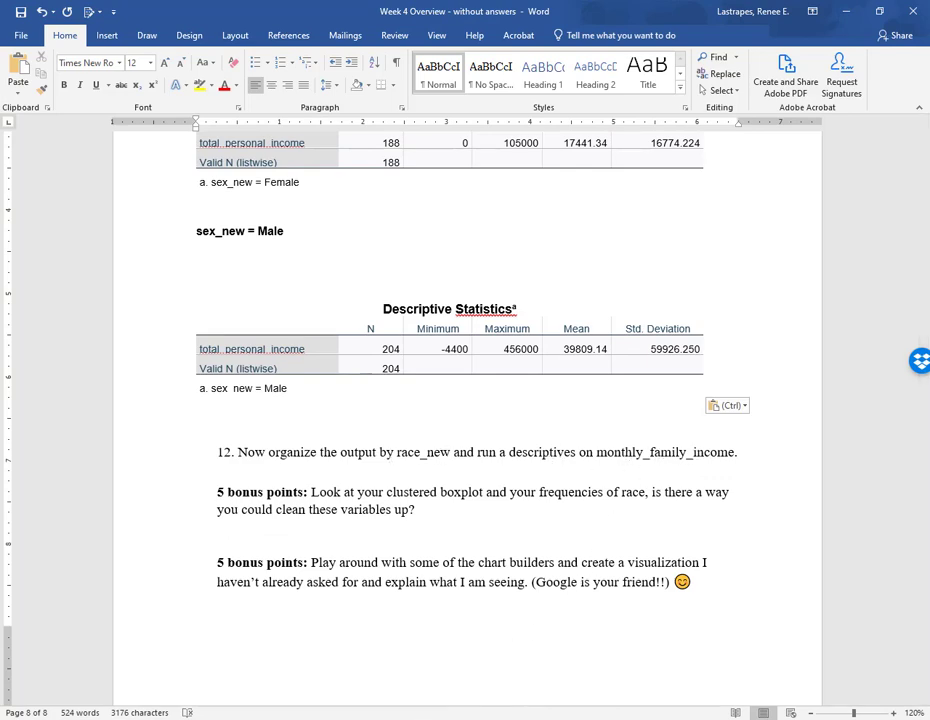
# - Reset Split File and organize output by groups based on race_new instead of sex_new
pyautogui.moveTo(336, 718)
pyautogui.click(398, 665)
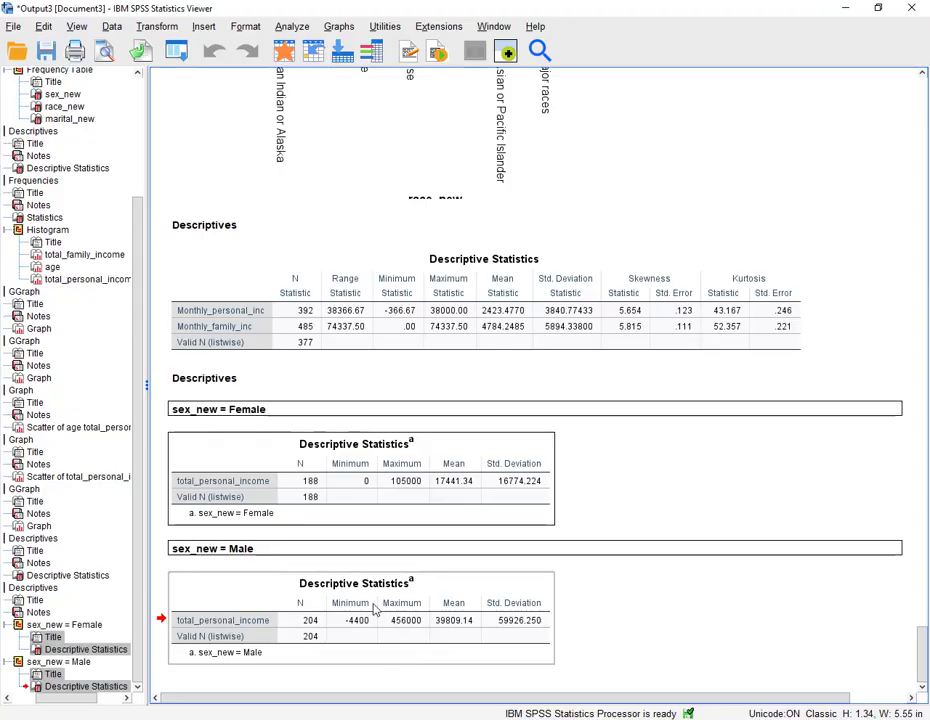
pyautogui.click(108, 26)
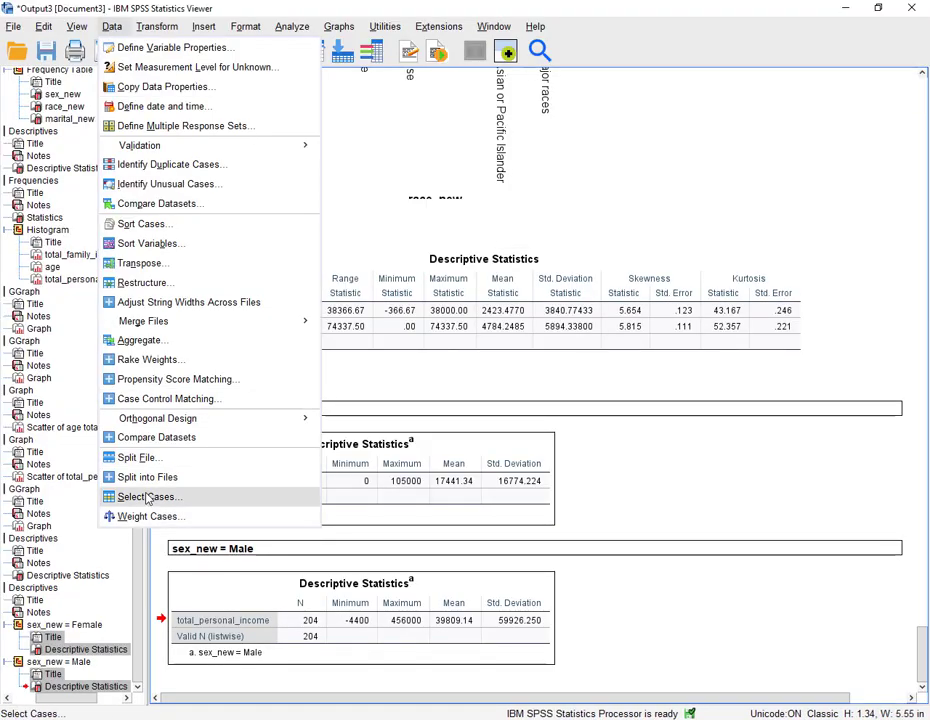
pyautogui.click(140, 457)
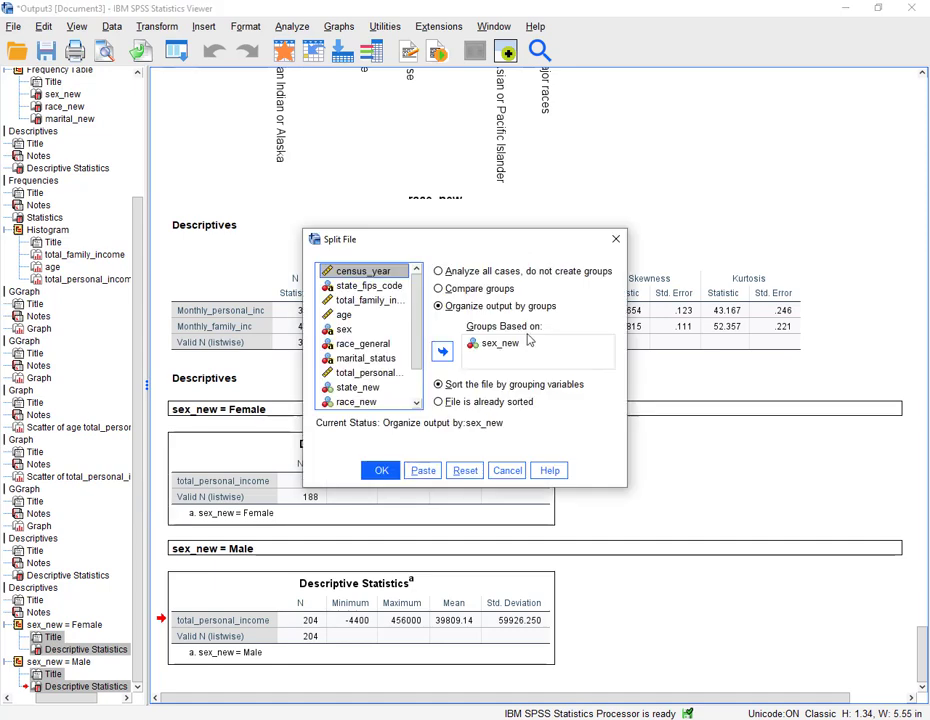
pyautogui.click(490, 343)
pyautogui.click(465, 470)
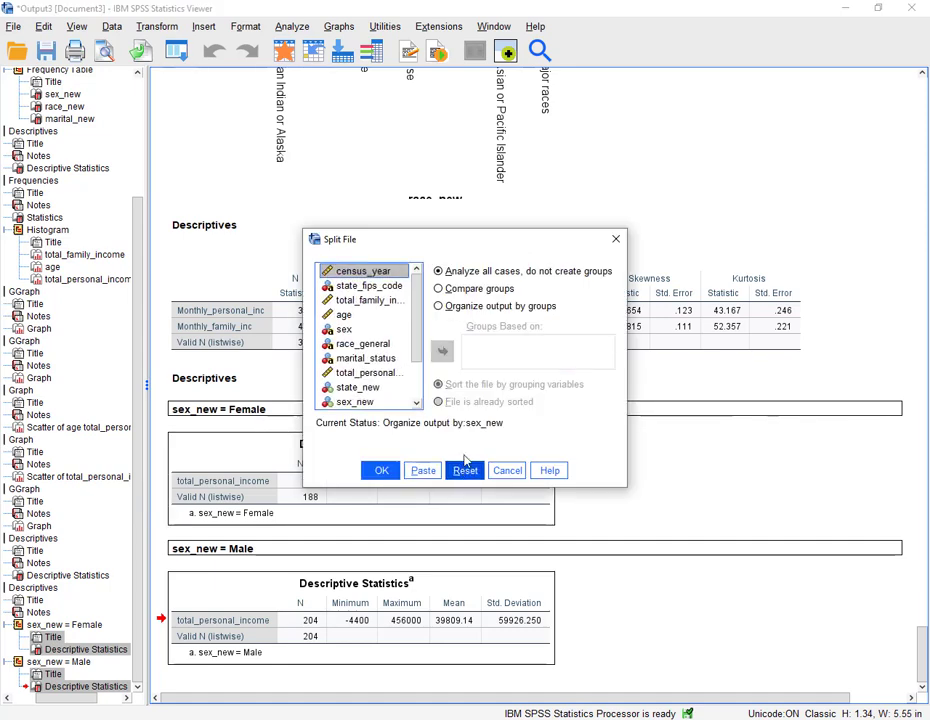
pyautogui.click(438, 306)
pyautogui.scroll(-2, 362, 360)
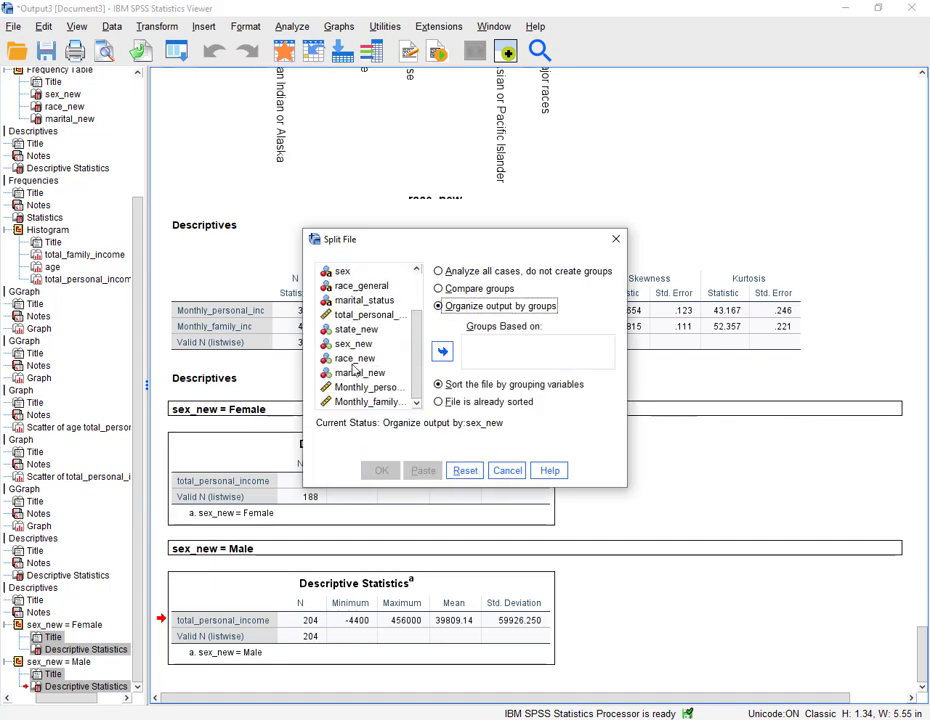
pyautogui.click(360, 358)
pyautogui.click(442, 351)
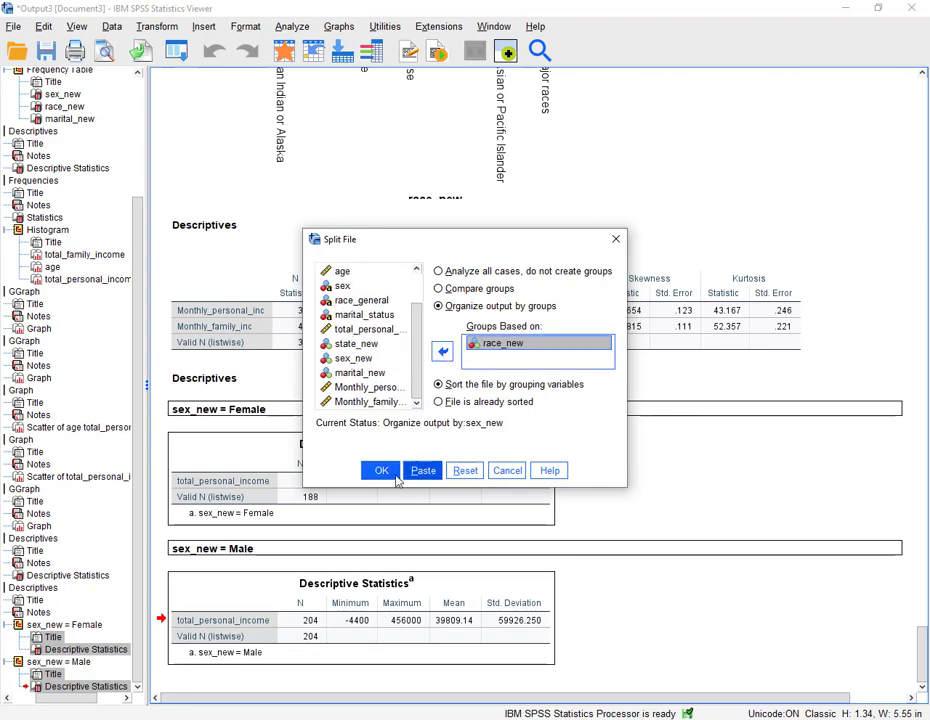
pyautogui.click(381, 470)
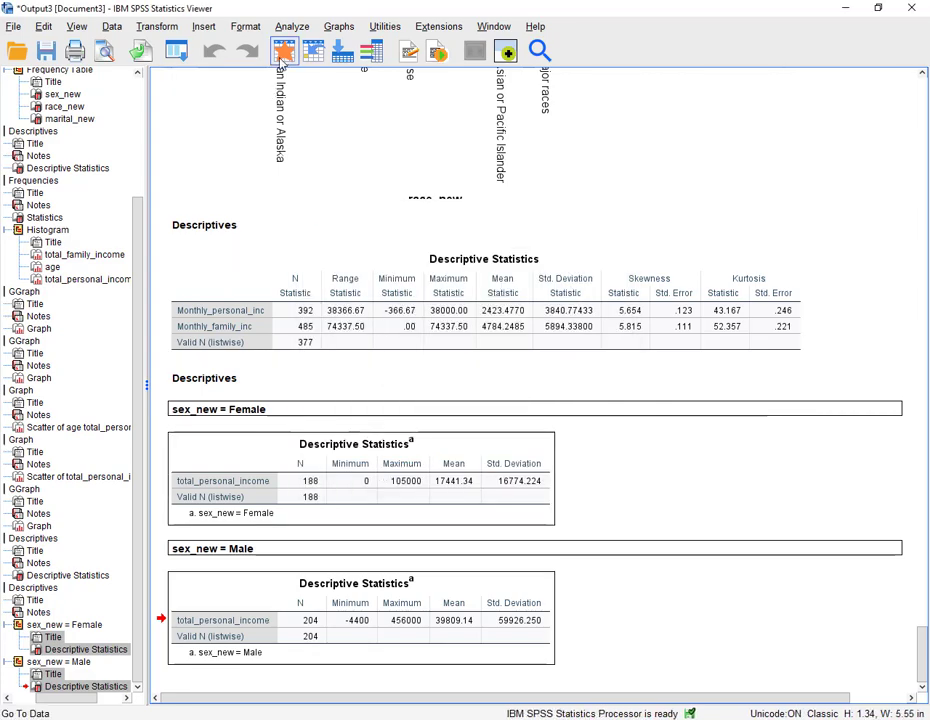
# - Reopen Descriptives, replace total_personal_income with Monthly_family_inc, and run it
pyautogui.click(176, 50)
pyautogui.click(190, 96)
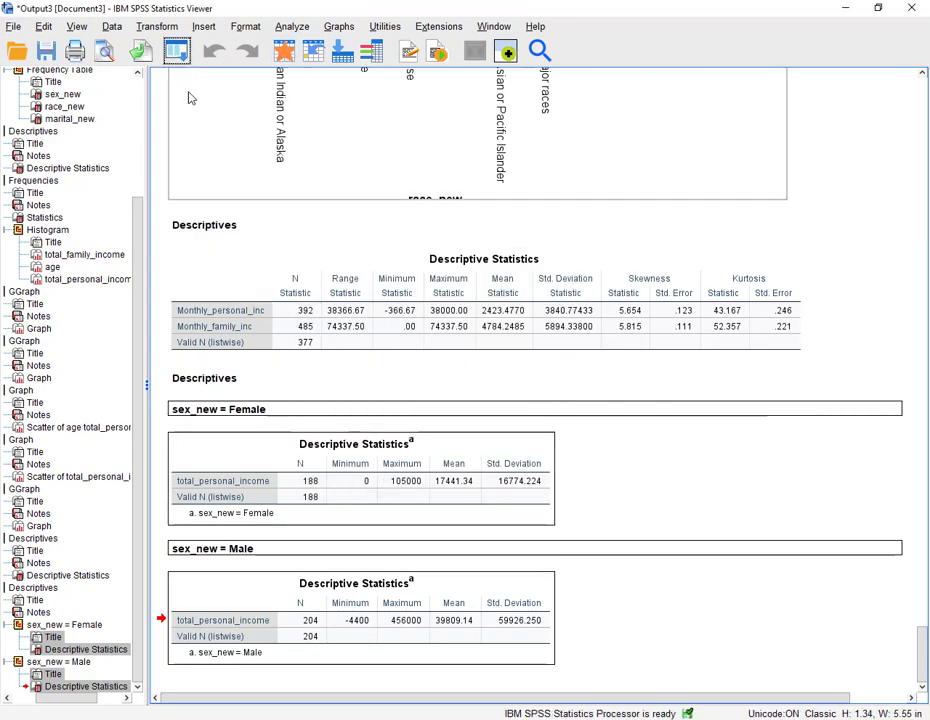
pyautogui.click(482, 134)
pyautogui.click(409, 183)
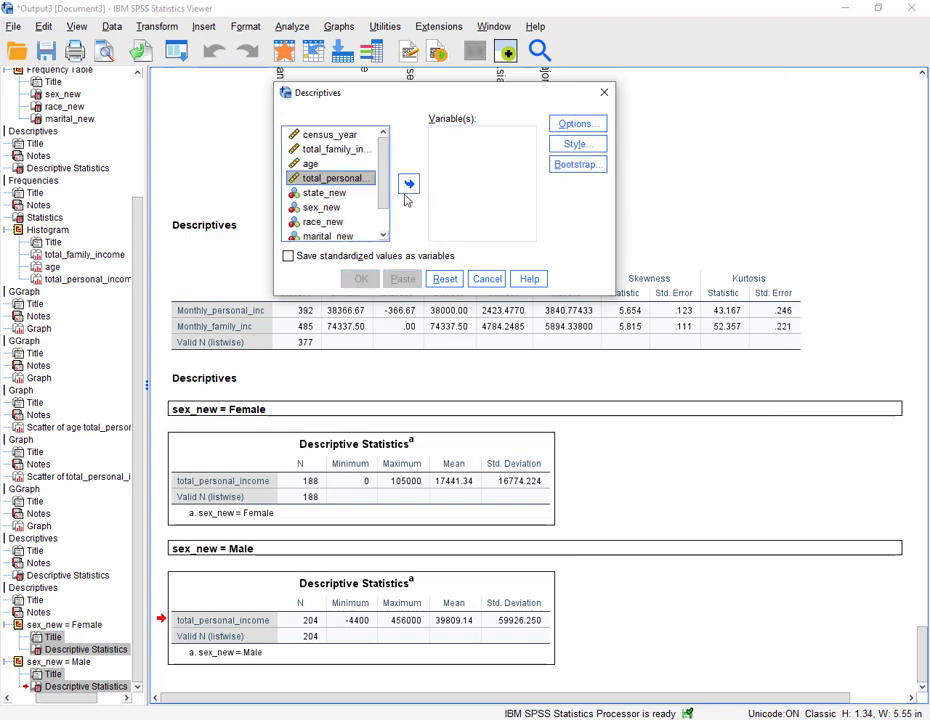
pyautogui.hotkey('alt', 'Tab')
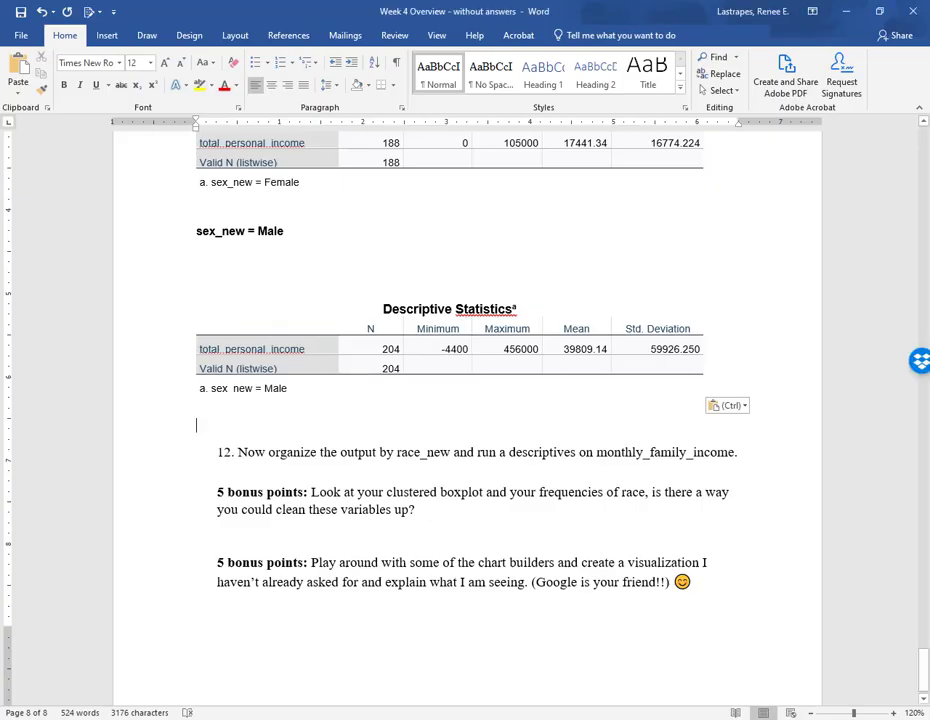
pyautogui.hotkey('alt', 'Tab')
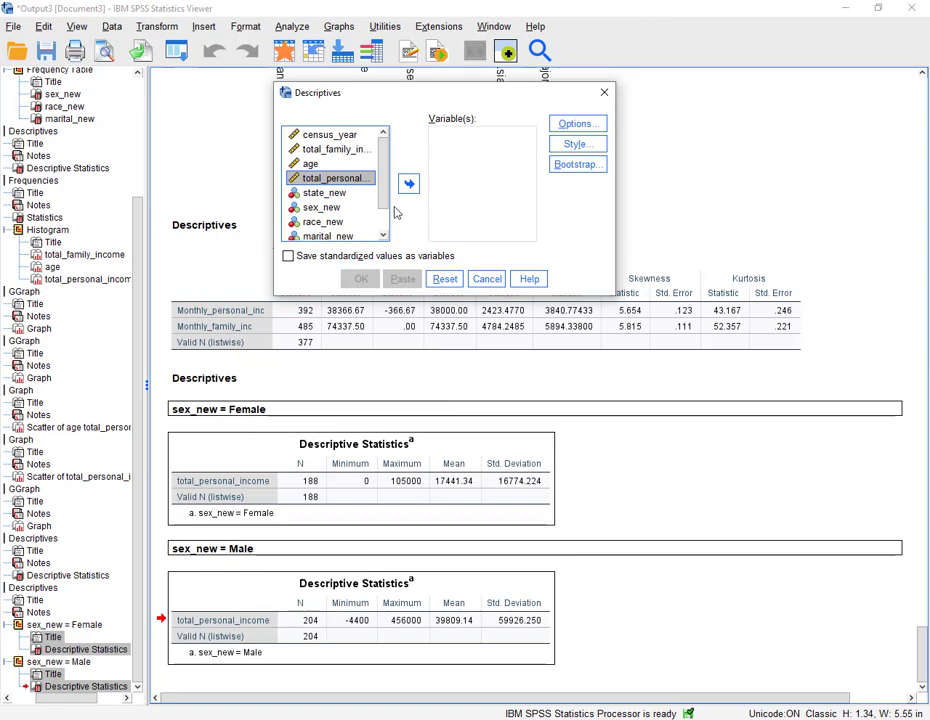
pyautogui.scroll(-1, 360, 226)
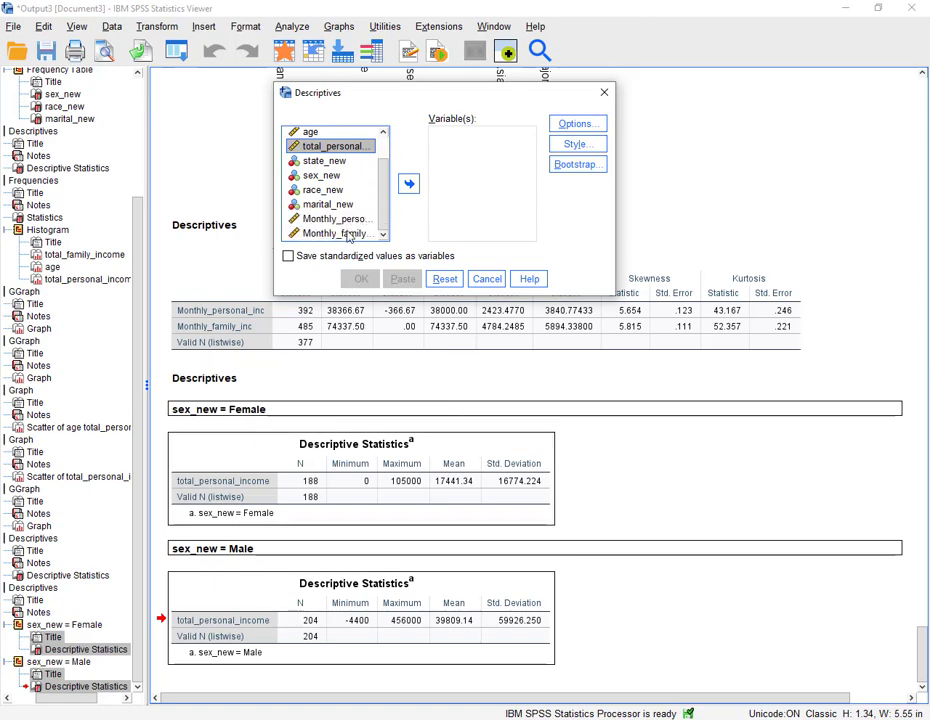
pyautogui.click(340, 233)
pyautogui.click(408, 183)
pyautogui.click(361, 279)
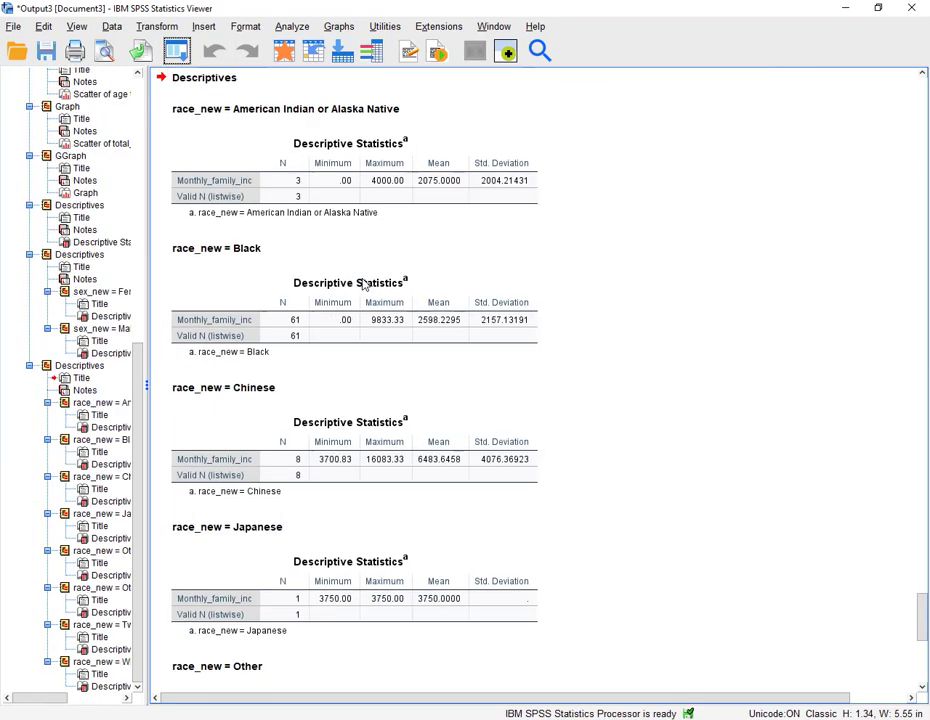
# - Select all race_new group titles and descriptive statistics tables in the new output
pyautogui.scroll(-5, 376, 335)
pyautogui.scroll(3, 376, 341)
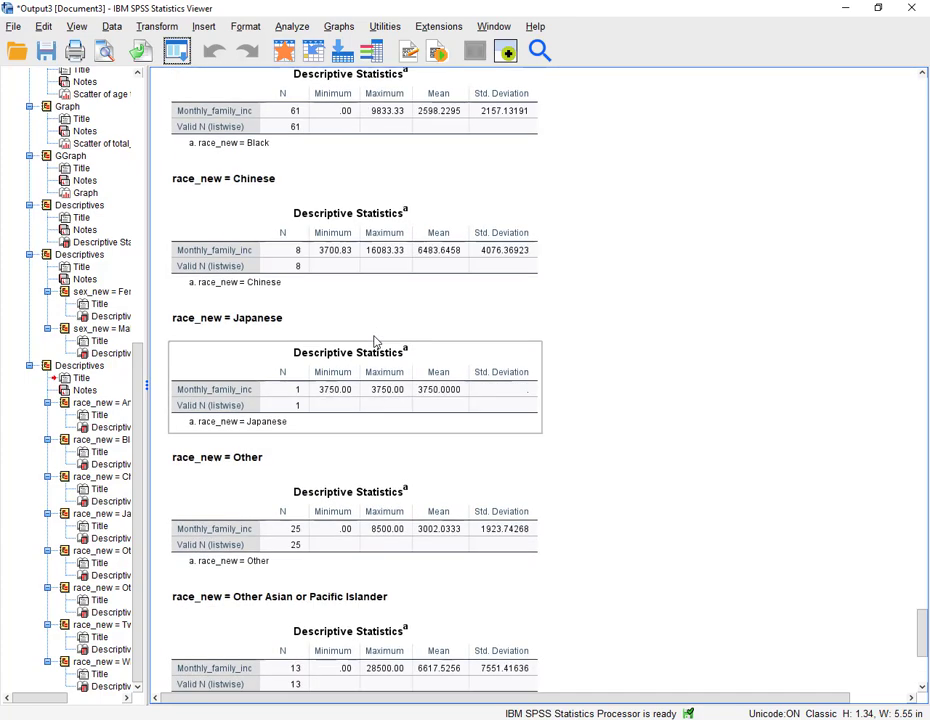
pyautogui.scroll(3, 365, 291)
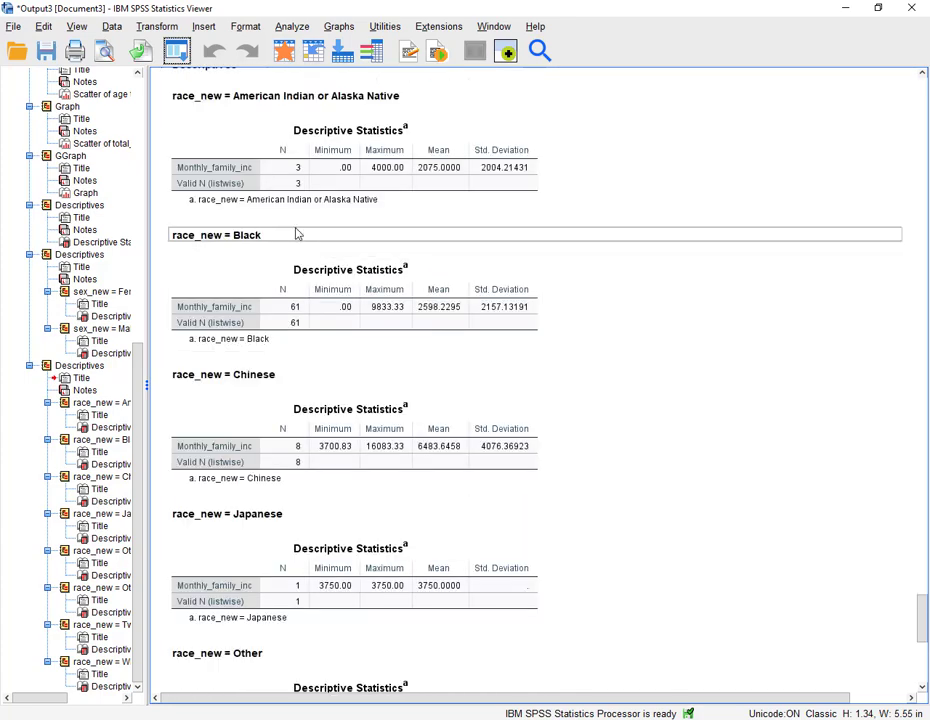
pyautogui.scroll(1, 296, 233)
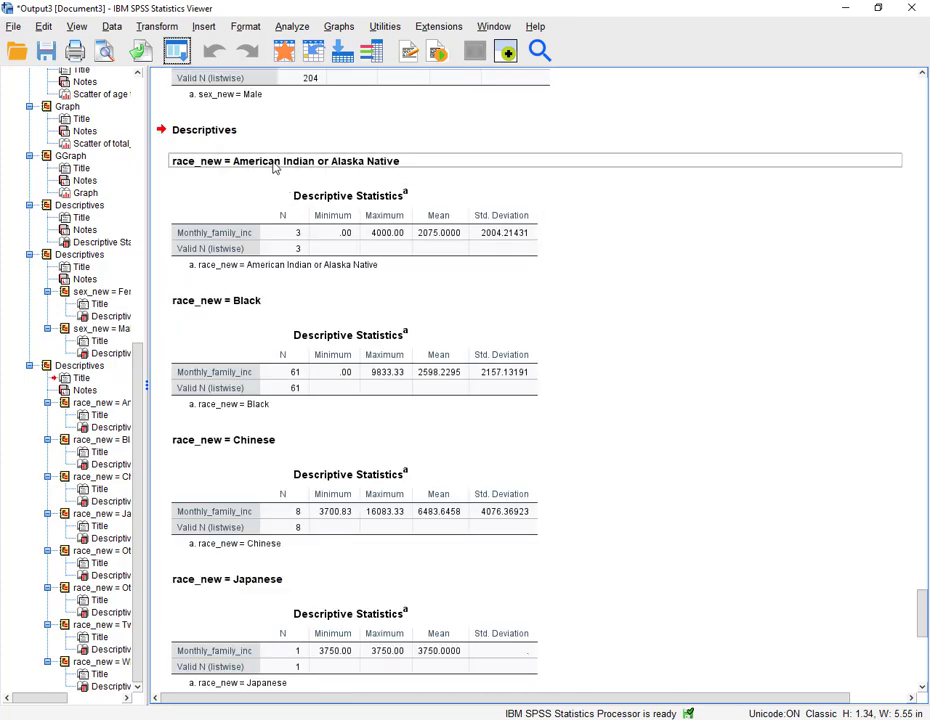
pyautogui.click(275, 167)
pyautogui.scroll(-9, 290, 250)
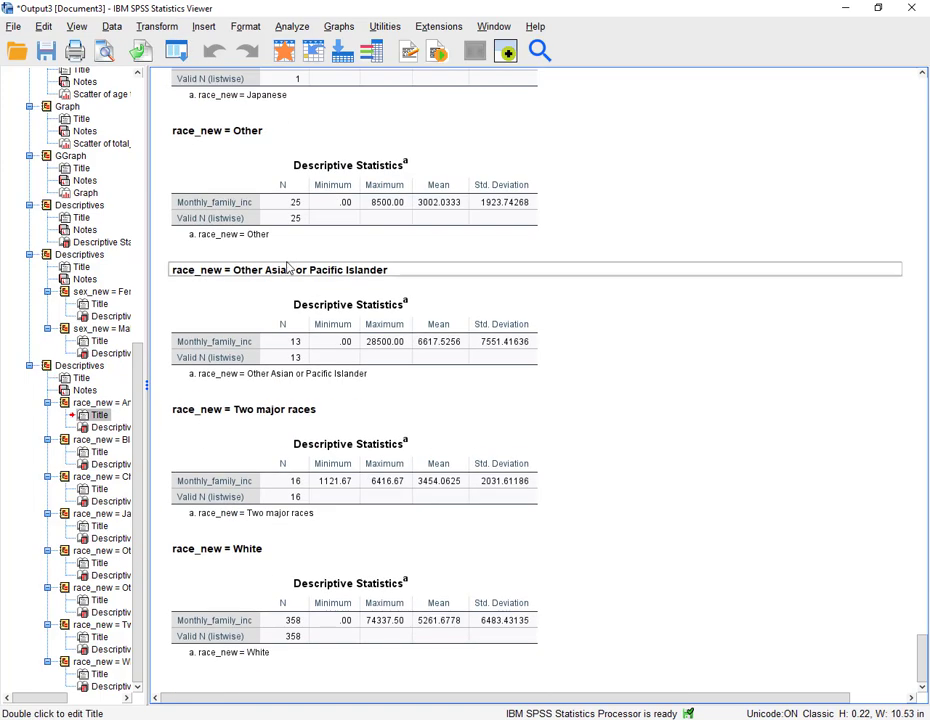
pyautogui.keyDown('shift'); pyautogui.click(268, 633); pyautogui.keyUp('shift')
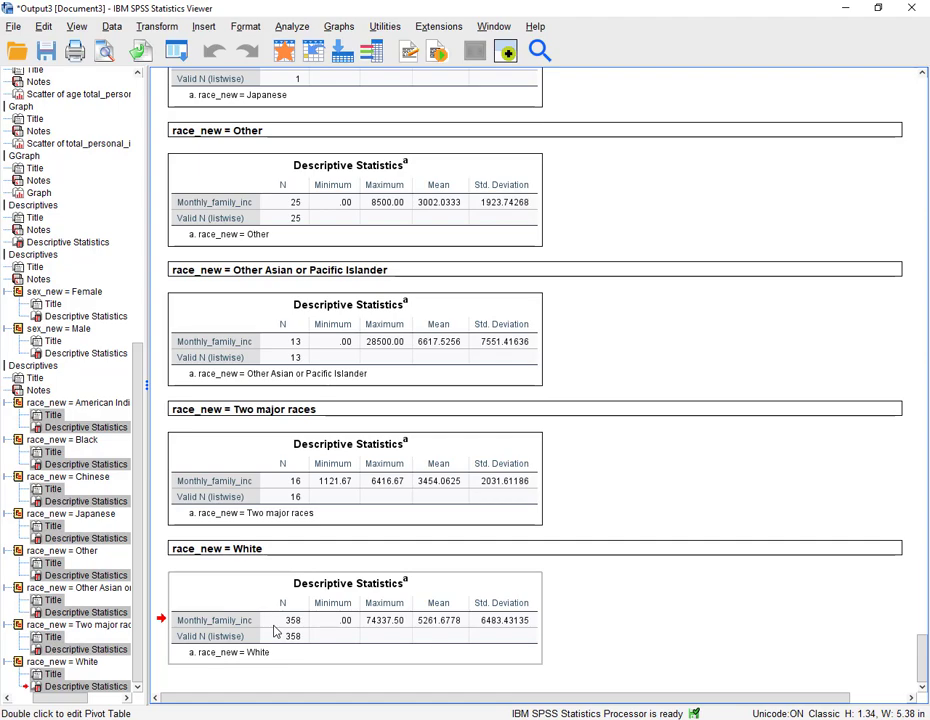
# - Switch to the Word document and paste the race_new group descriptives on new lines below item 12
pyautogui.hotkey('alt', 'Tab')
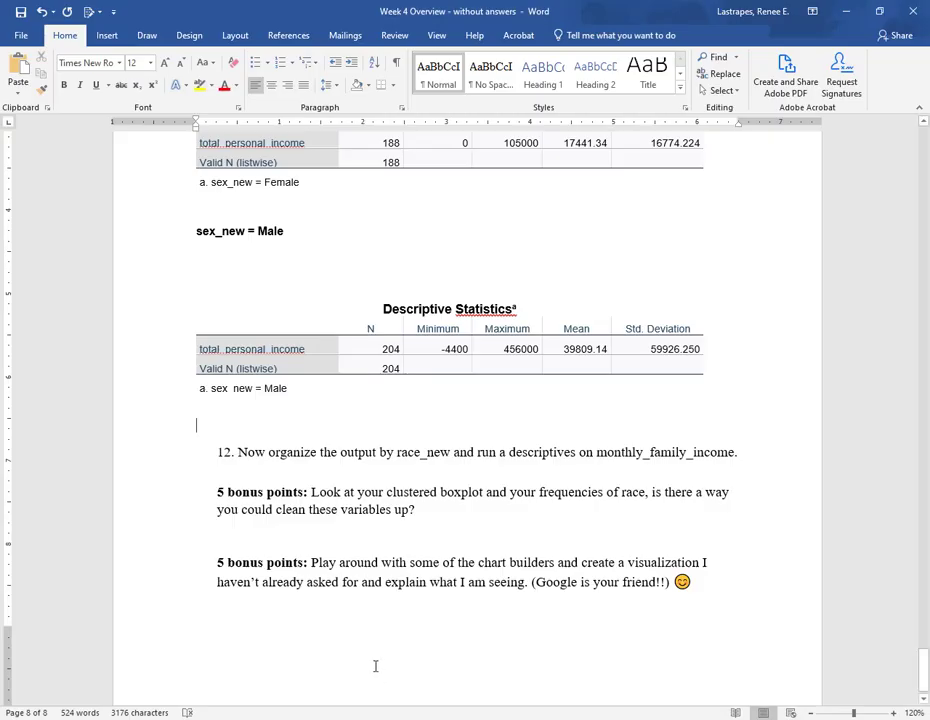
pyautogui.click(298, 474)
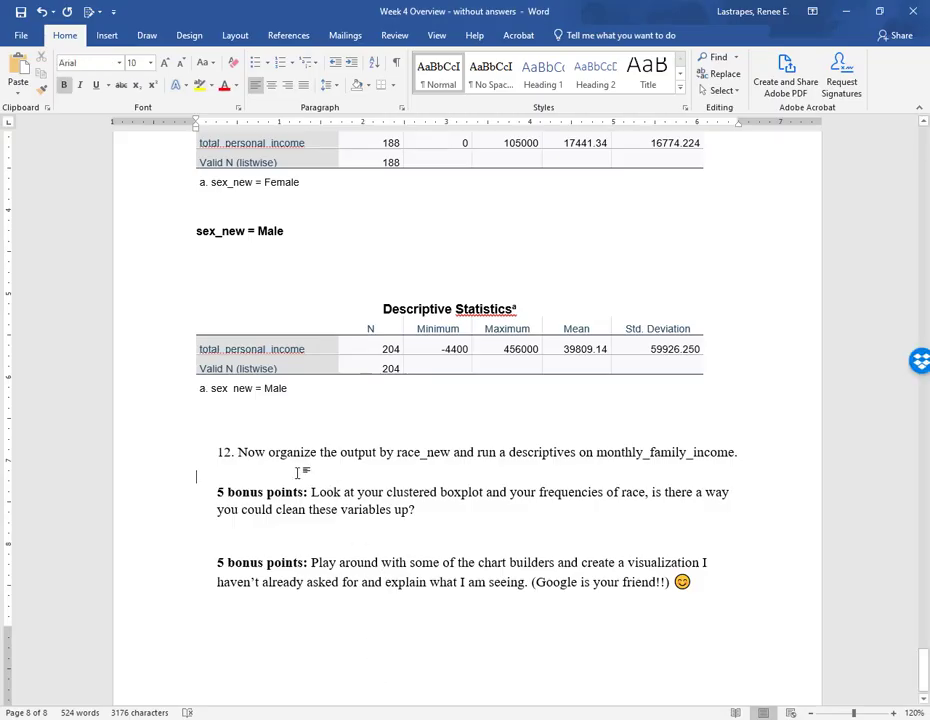
pyautogui.press('Return')
pyautogui.press('Return')
pyautogui.click(238, 490)
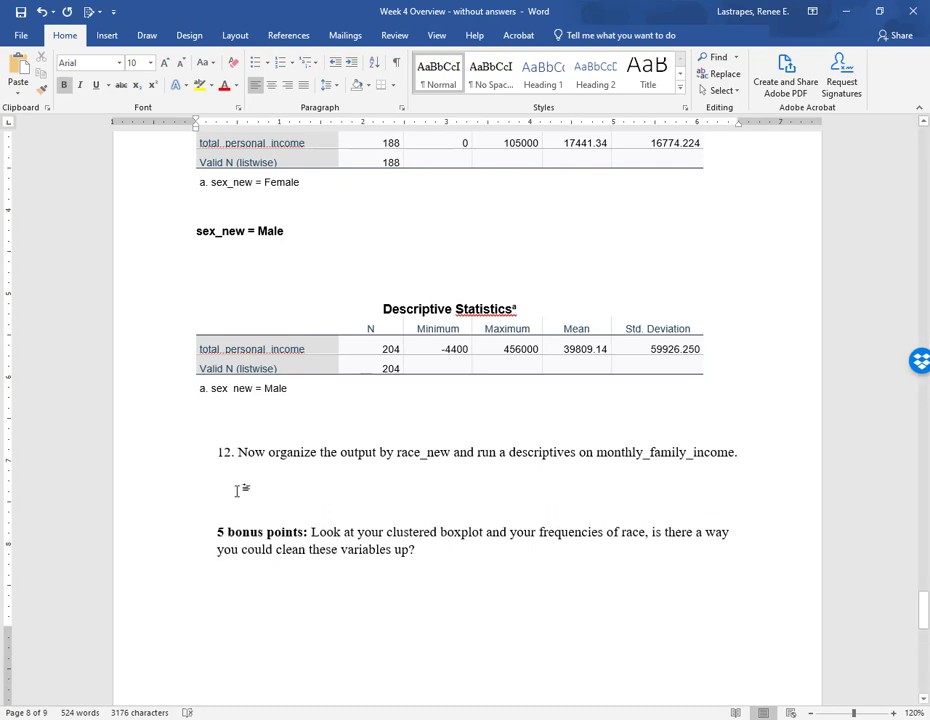
pyautogui.hotkey('ctrl', 'v')
pyautogui.scroll(-5, 332, 492)
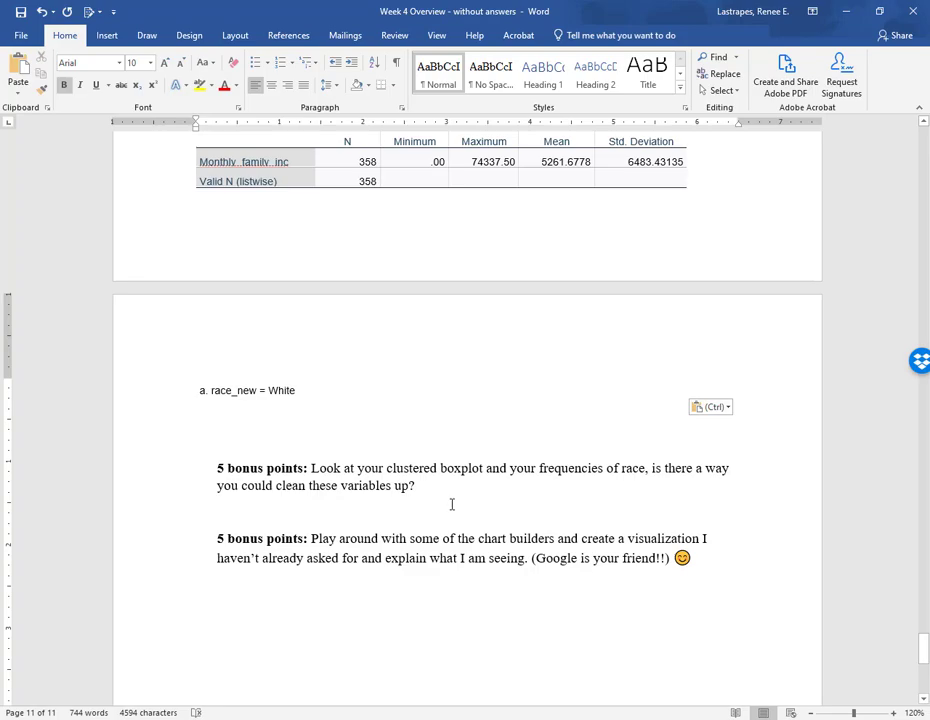
pyautogui.scroll(15, 452, 505)
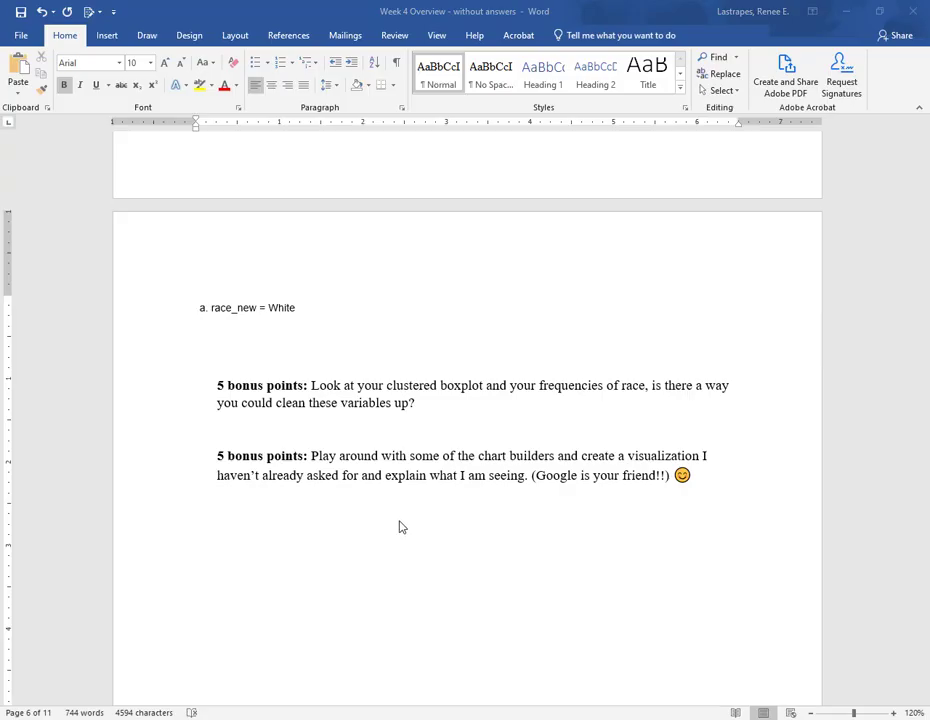
pyautogui.scroll(15, 400, 527)
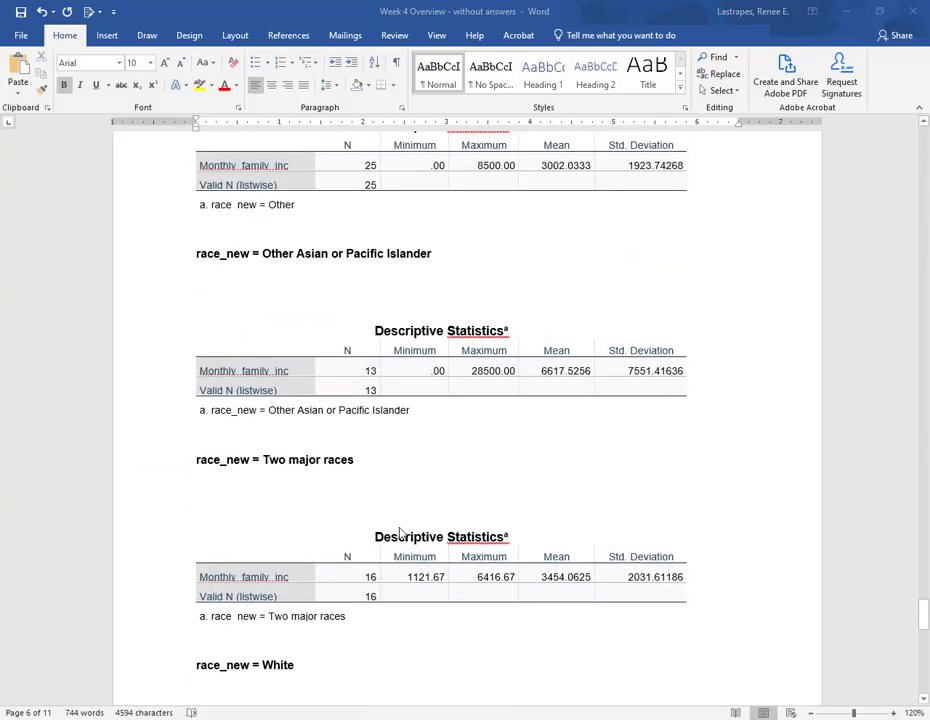
# - Review the pasted output in the document, working back from the race_new descriptives to the item 3 frequency tables
pyautogui.scroll(15, 400, 532)
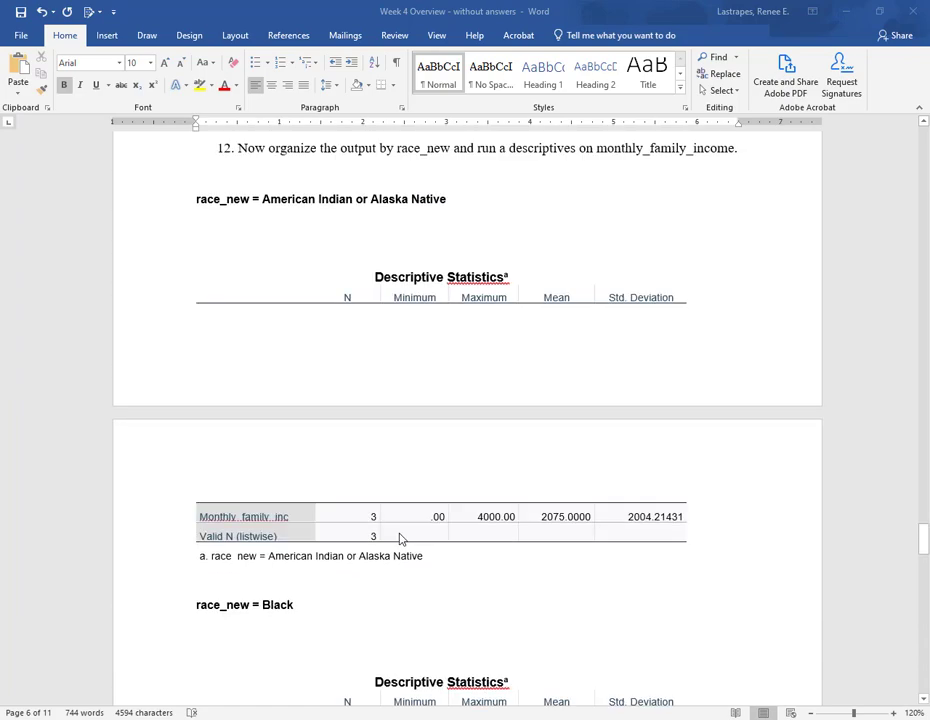
pyautogui.scroll(15, 400, 539)
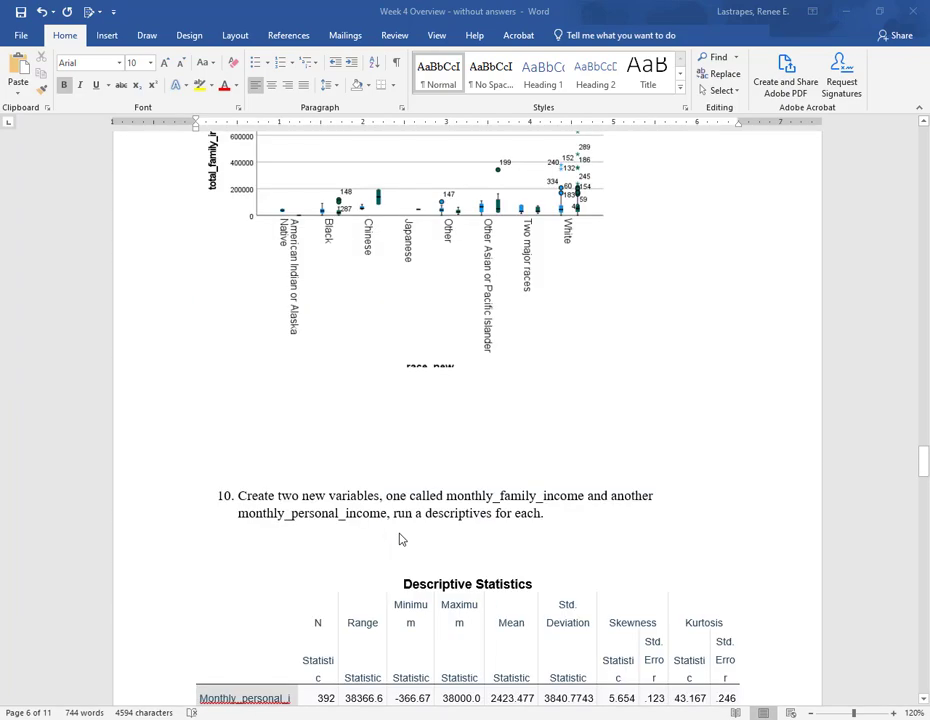
pyautogui.scroll(3, 405, 510)
pyautogui.scroll(6, 370, 464)
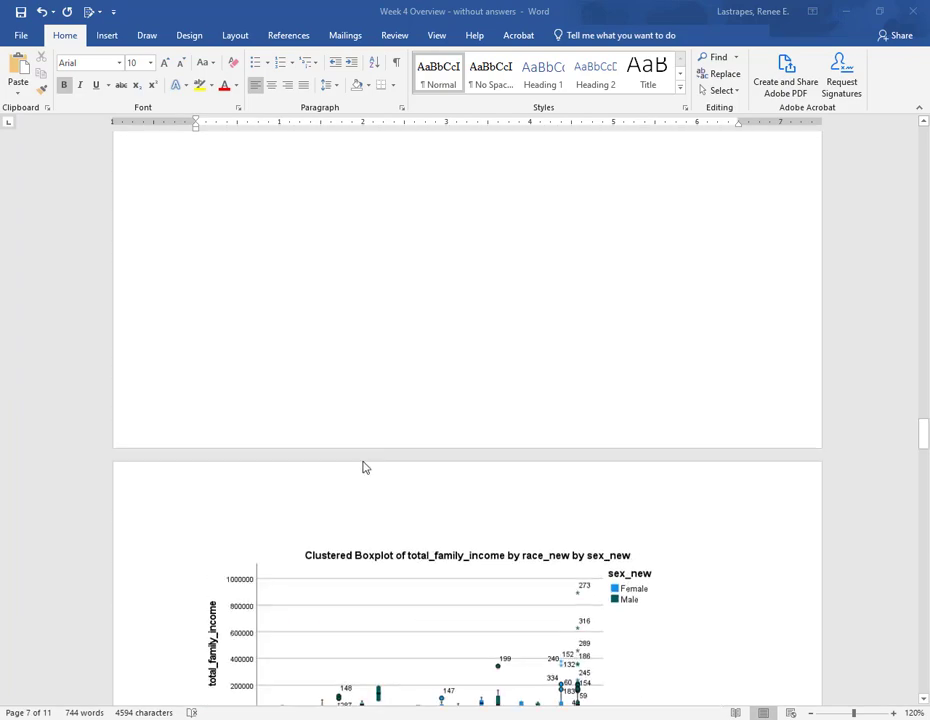
pyautogui.scroll(20, 365, 467)
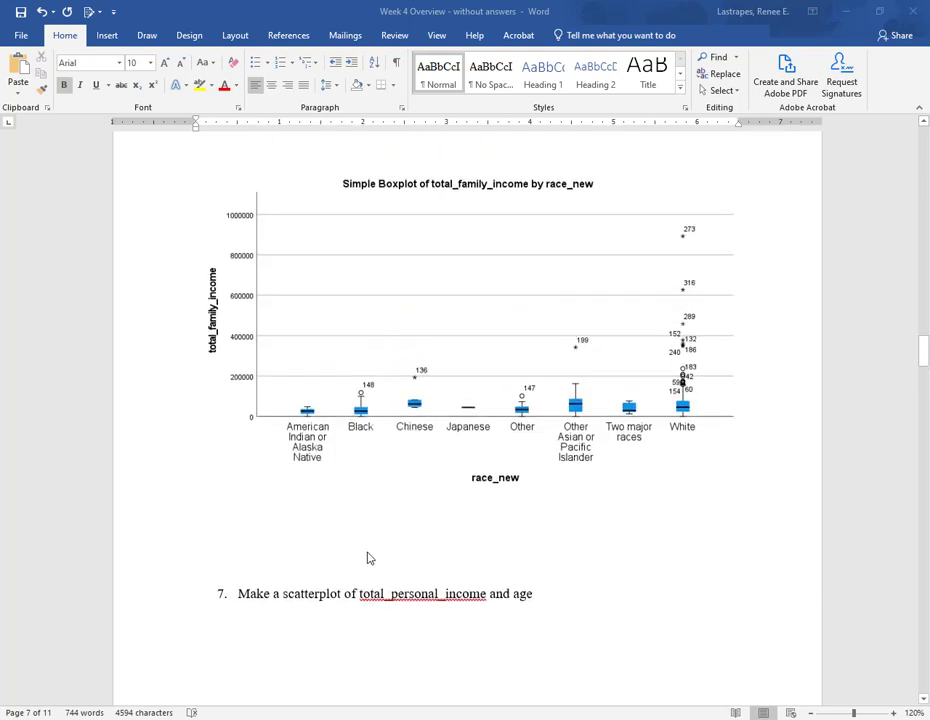
pyautogui.scroll(20, 367, 558)
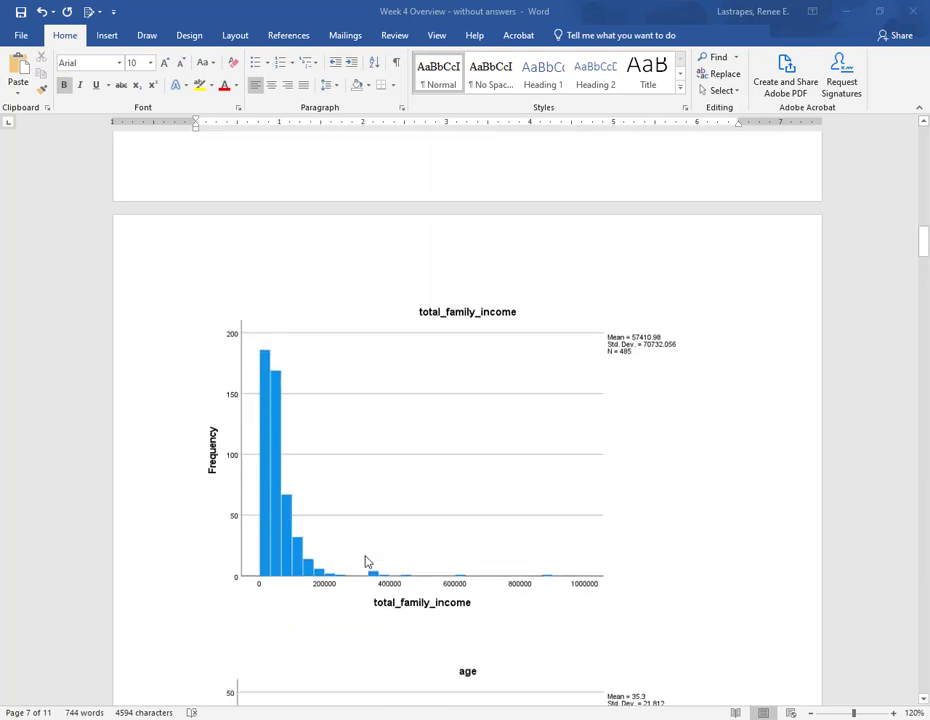
pyautogui.scroll(12, 366, 562)
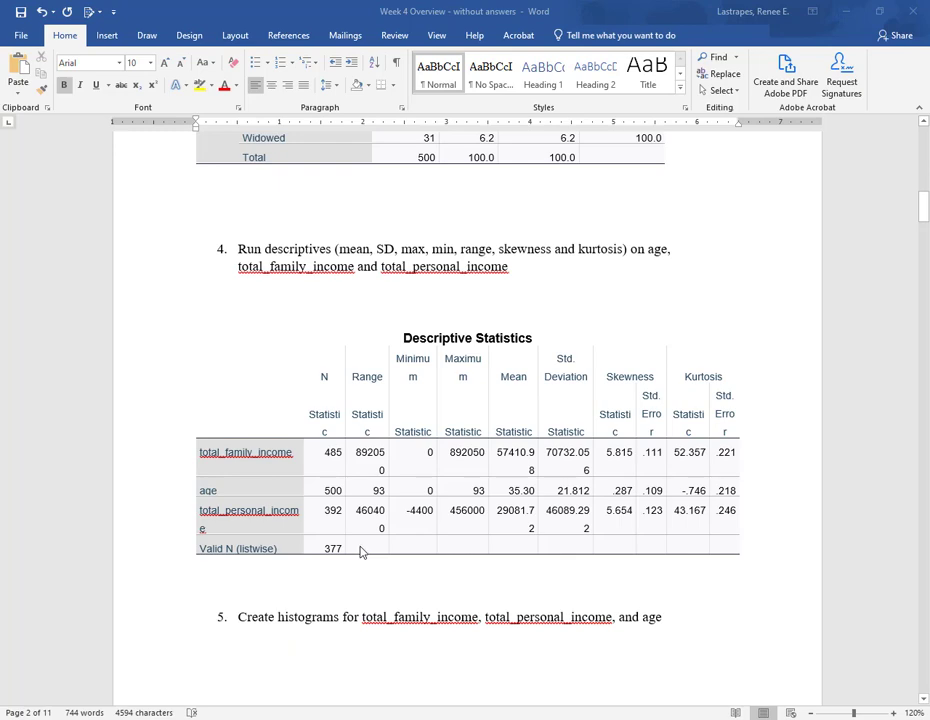
pyautogui.scroll(8, 361, 551)
pyautogui.scroll(12, 361, 551)
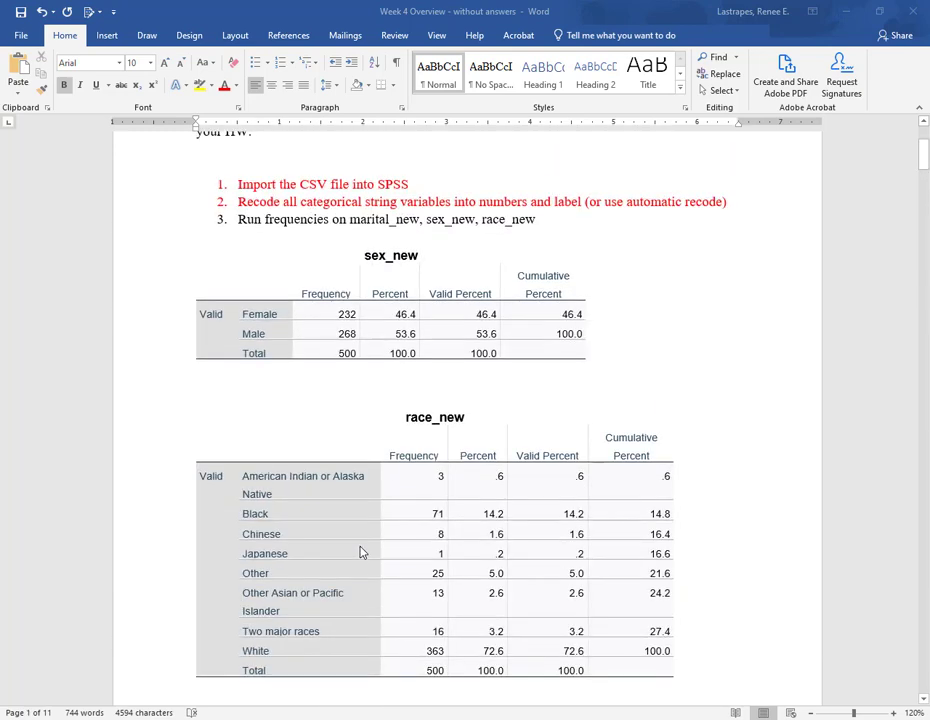
pyautogui.scroll(-3, 361, 551)
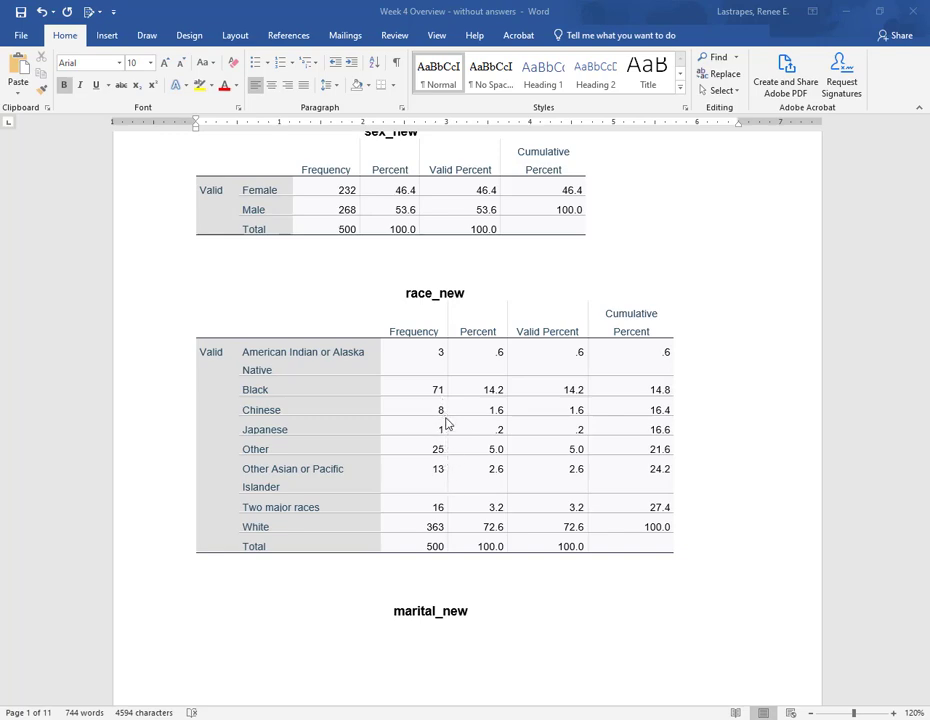
# - Review the document again from the race_new frequency table down through all answers to the closing bonus-point questions
pyautogui.click(437, 468)
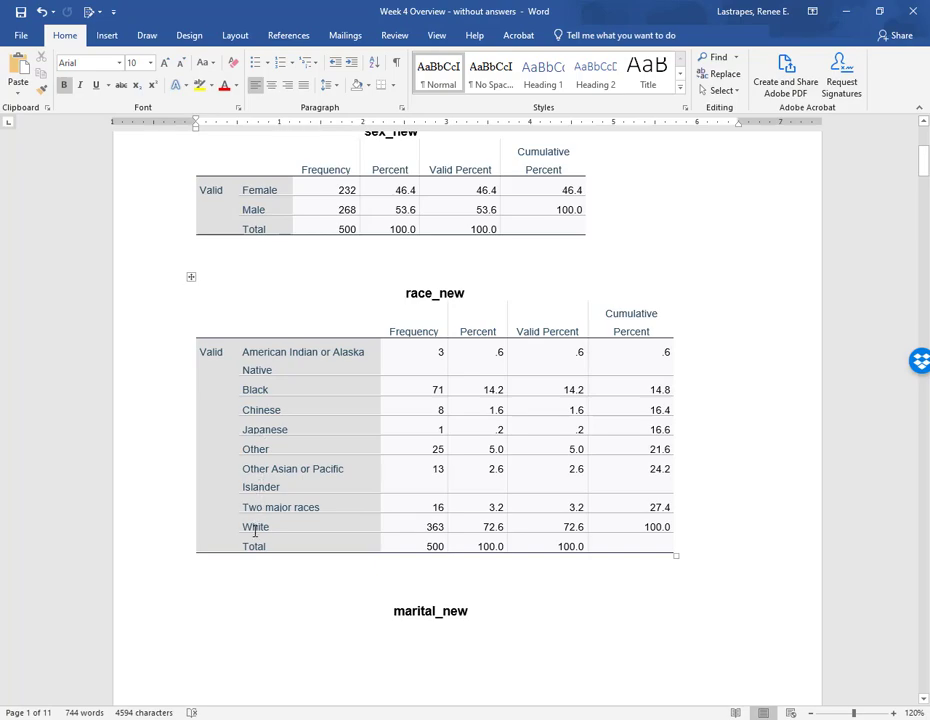
pyautogui.scroll(2, 262, 522)
pyautogui.scroll(-20, 293, 514)
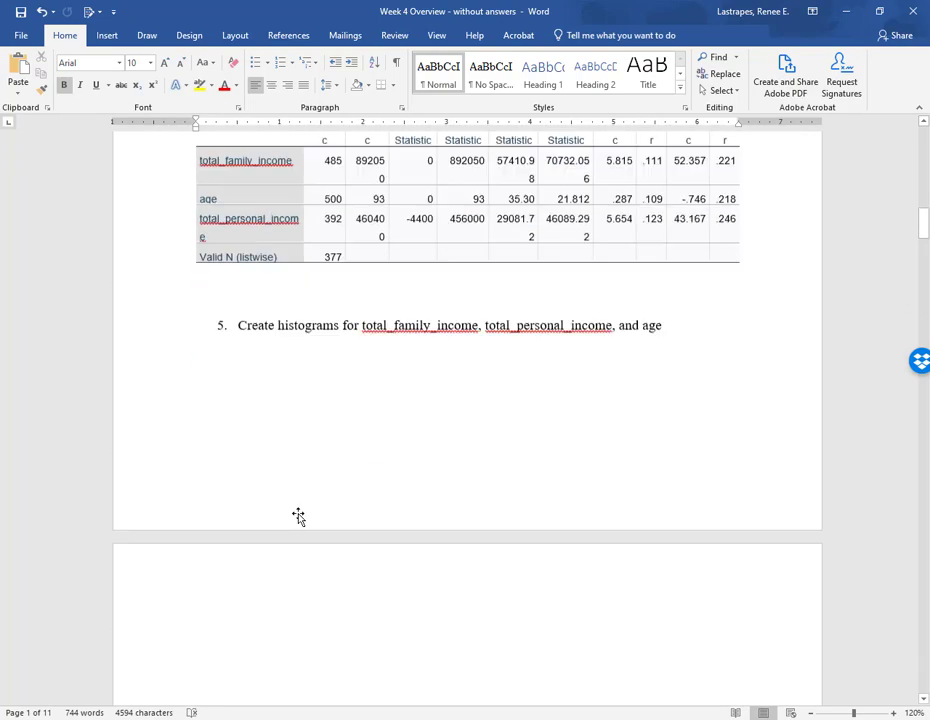
pyautogui.scroll(-15, 298, 516)
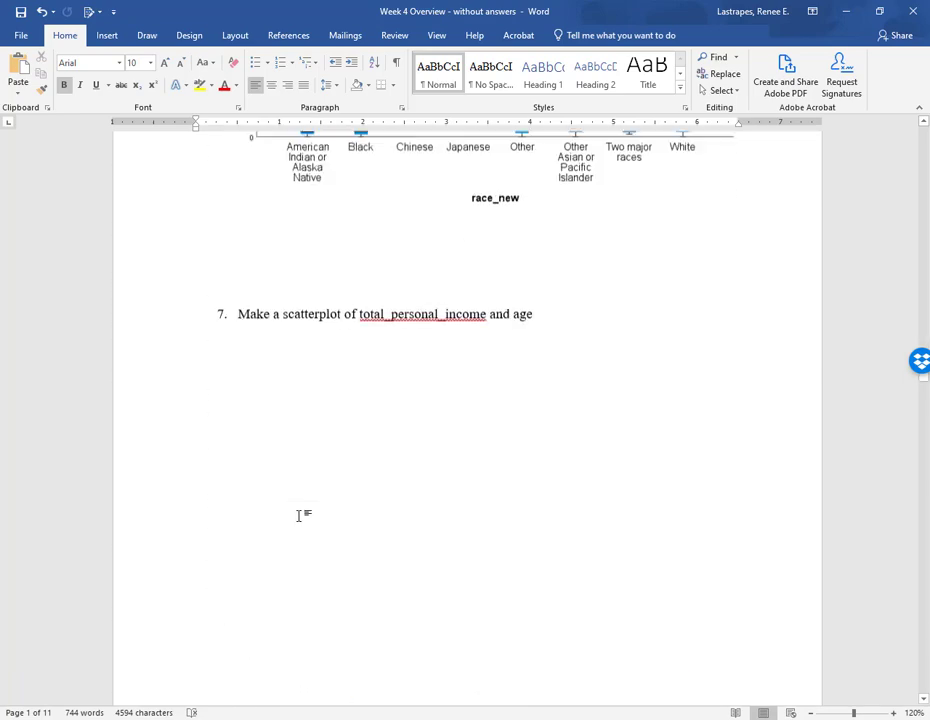
pyautogui.scroll(6, 300, 518)
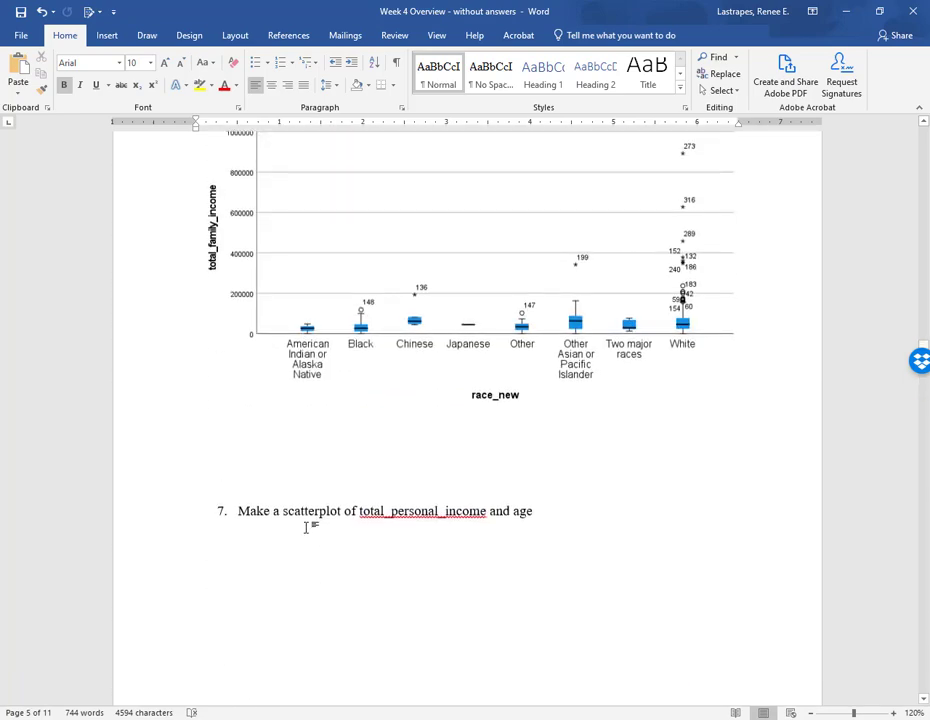
pyautogui.scroll(2, 376, 425)
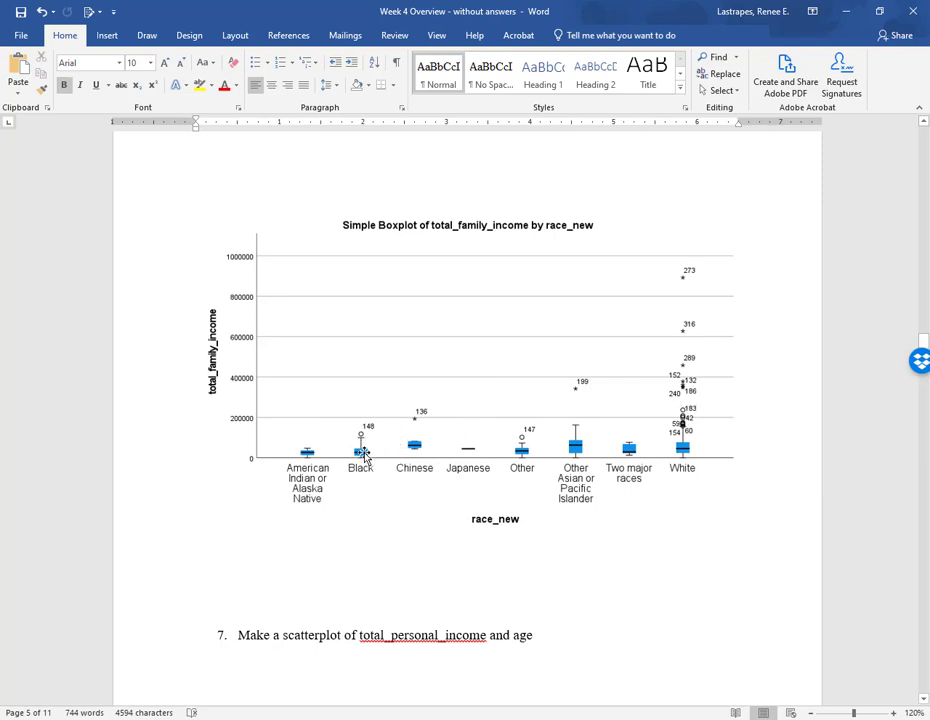
pyautogui.scroll(-15, 480, 465)
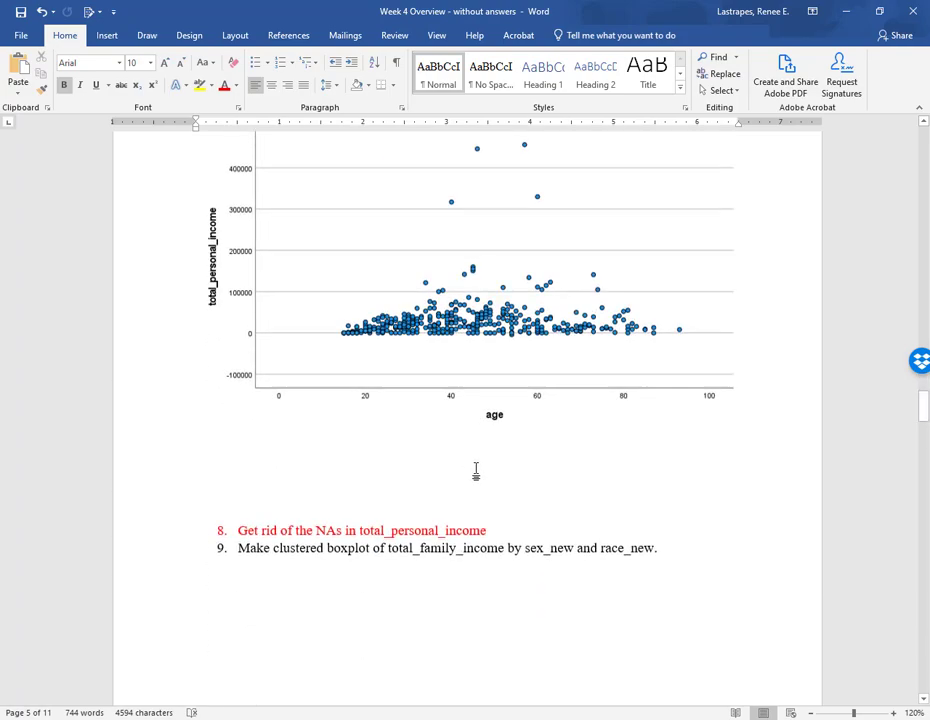
pyautogui.scroll(-20, 477, 471)
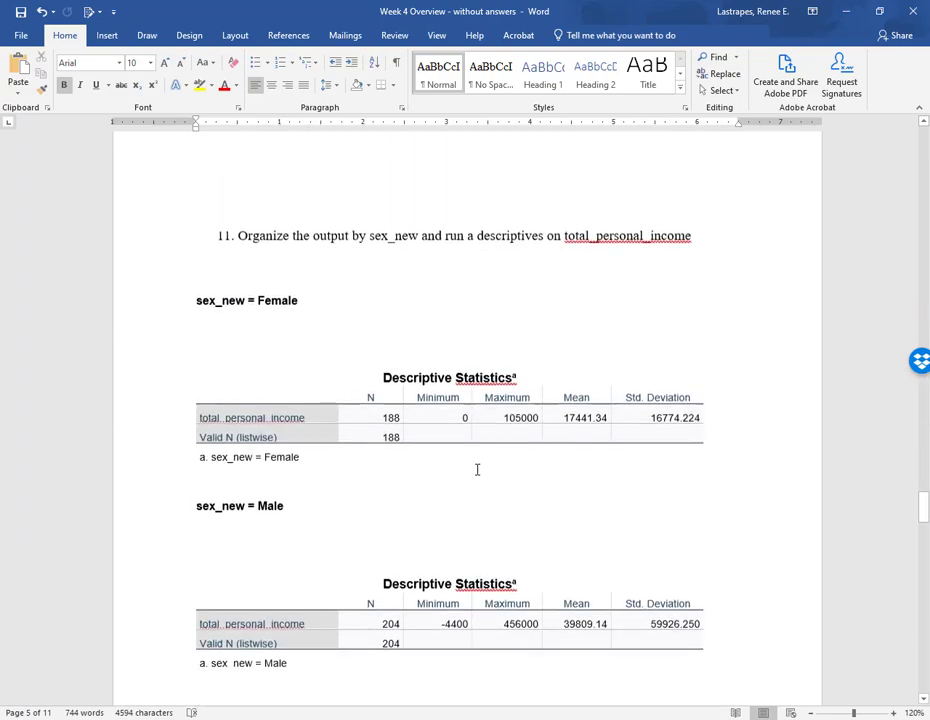
pyautogui.scroll(-20, 477, 469)
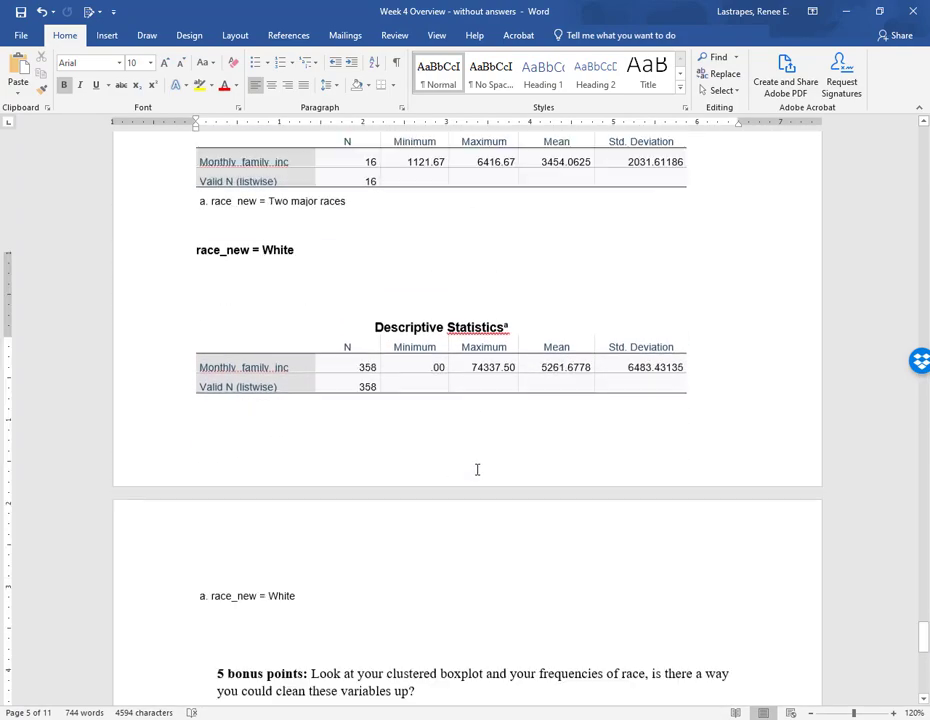
pyautogui.scroll(-1, 477, 469)
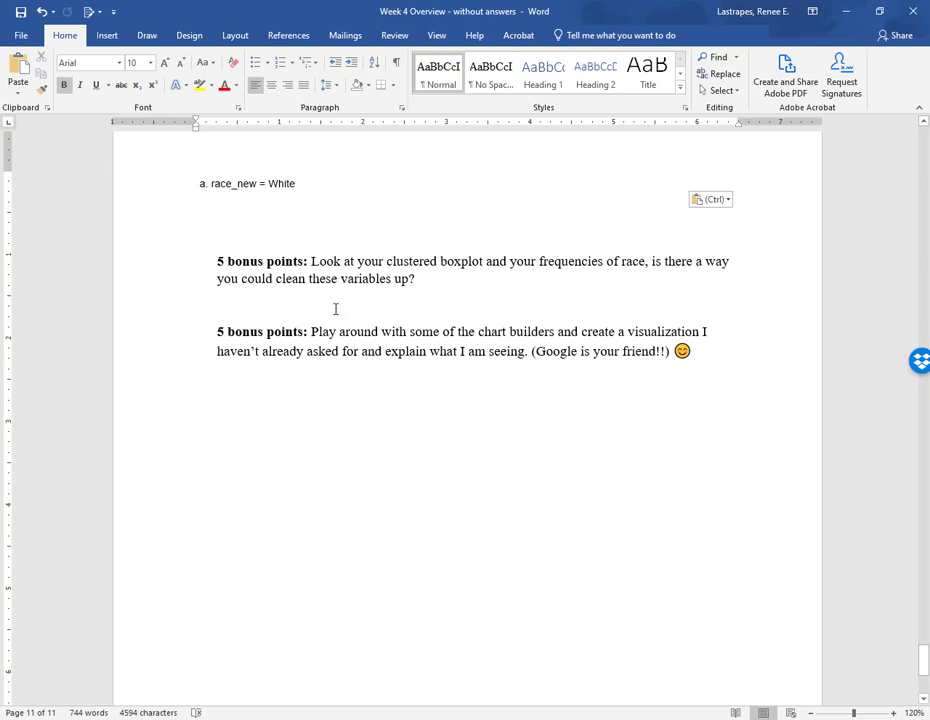